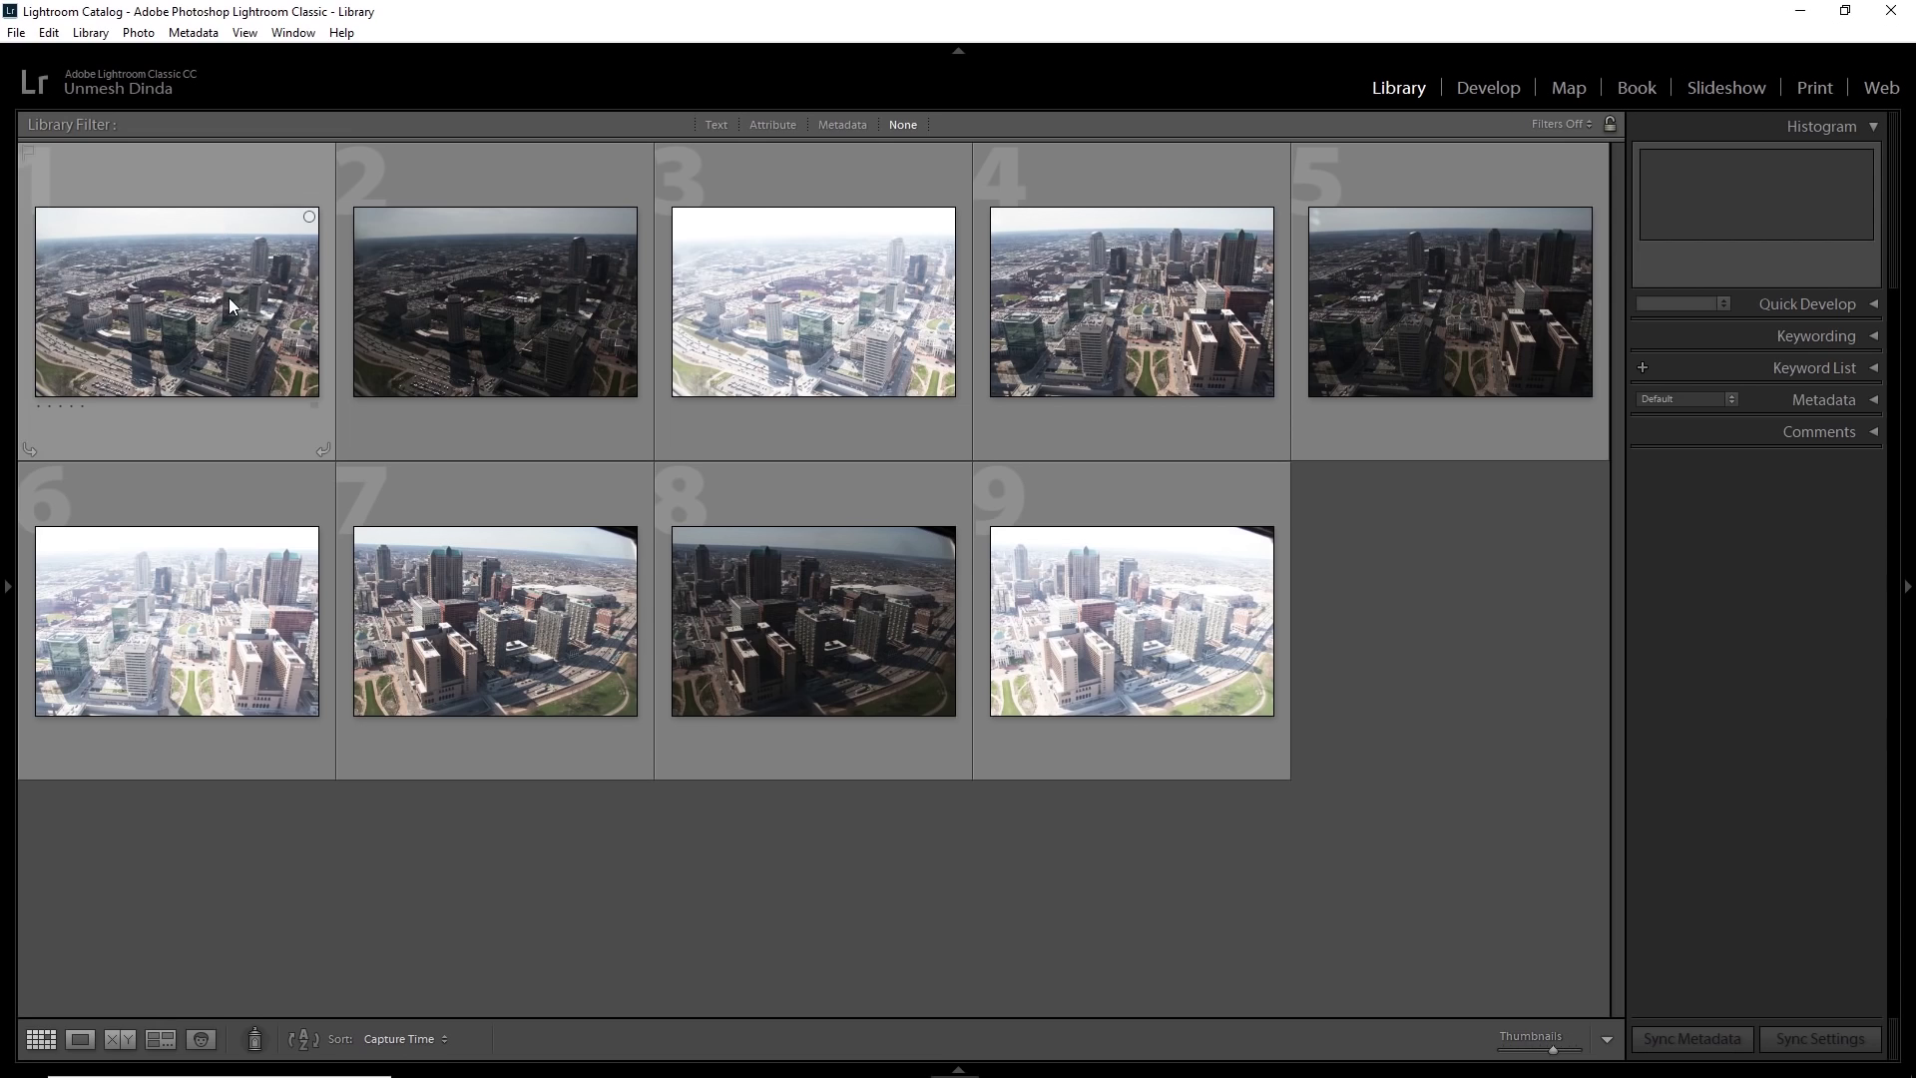
Compare the histograms and exposure of the bracketed shots, photos 1 through 9.
{"action": "left_click", "coordinate": [229, 297]}
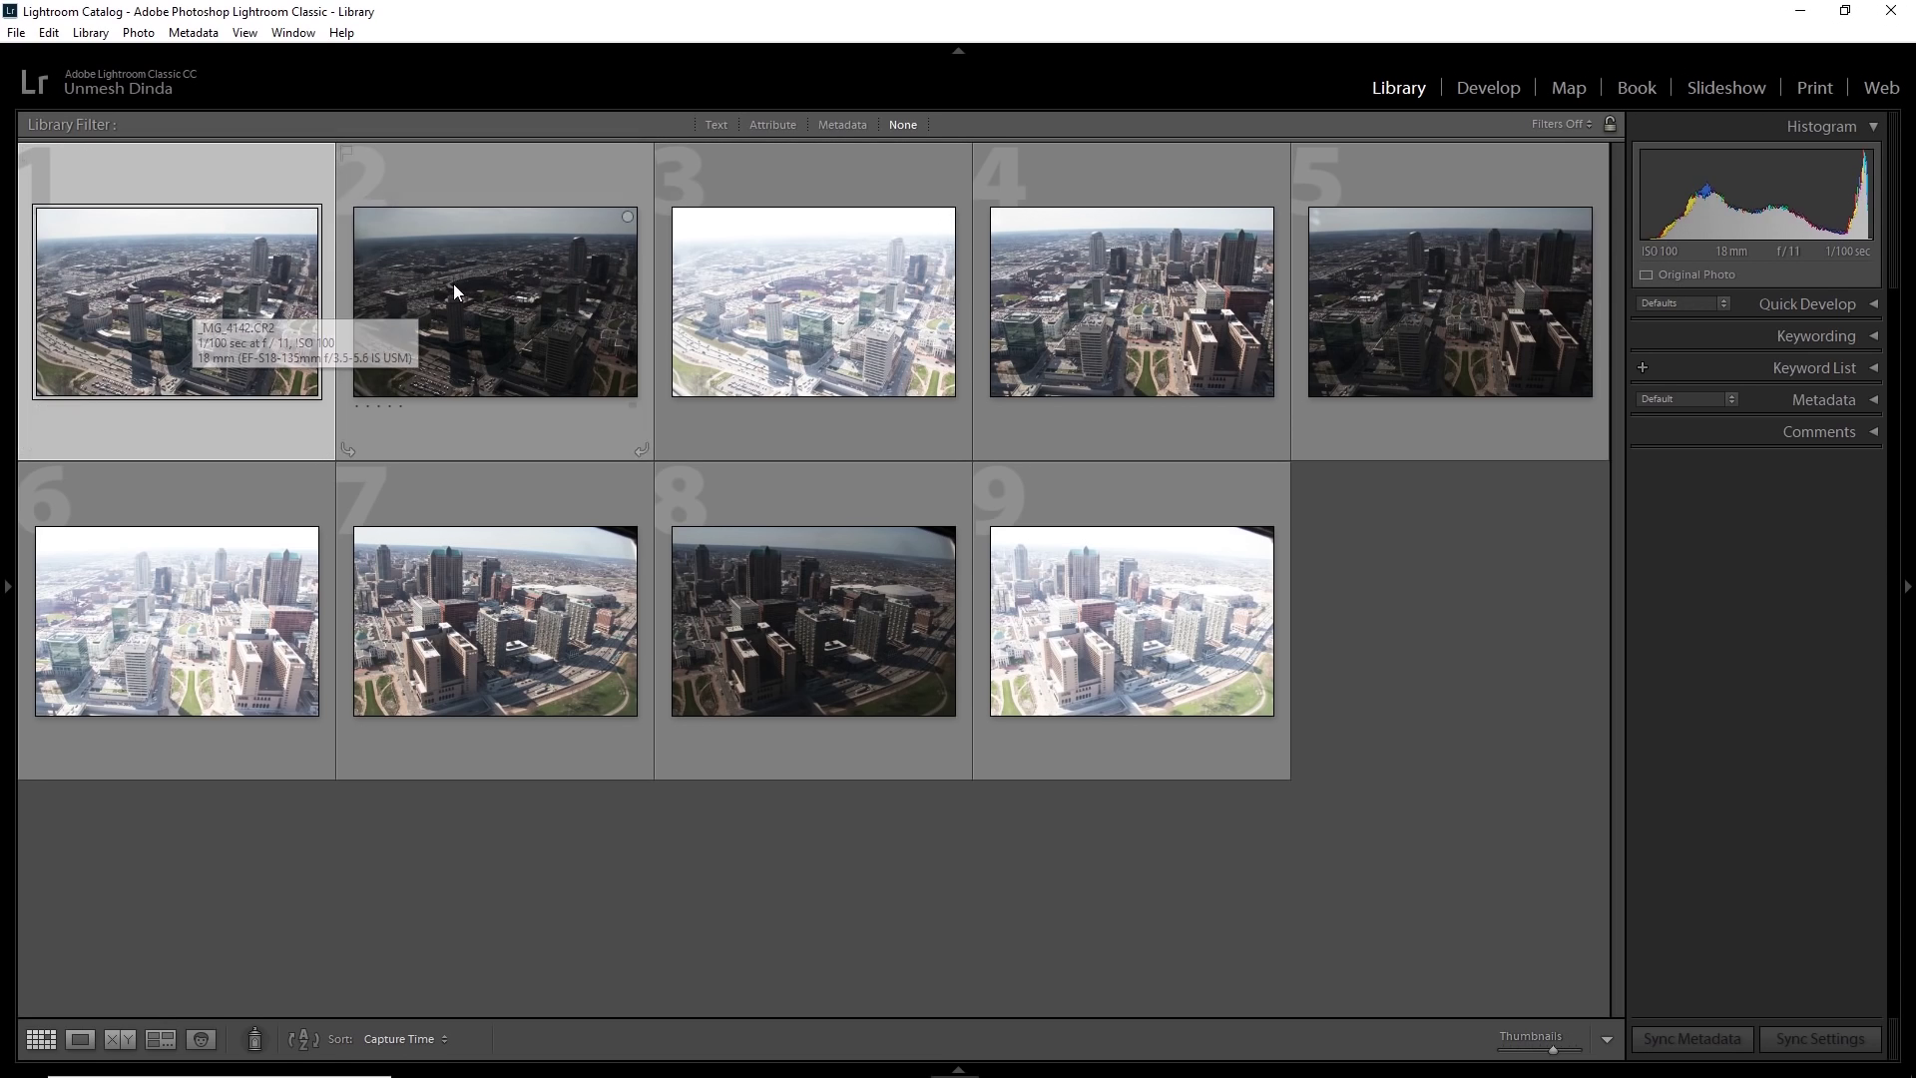
{"action": "left_click", "coordinate": [1117, 289]}
{"action": "key", "text": "Right"}
{"action": "key", "text": "Right"}
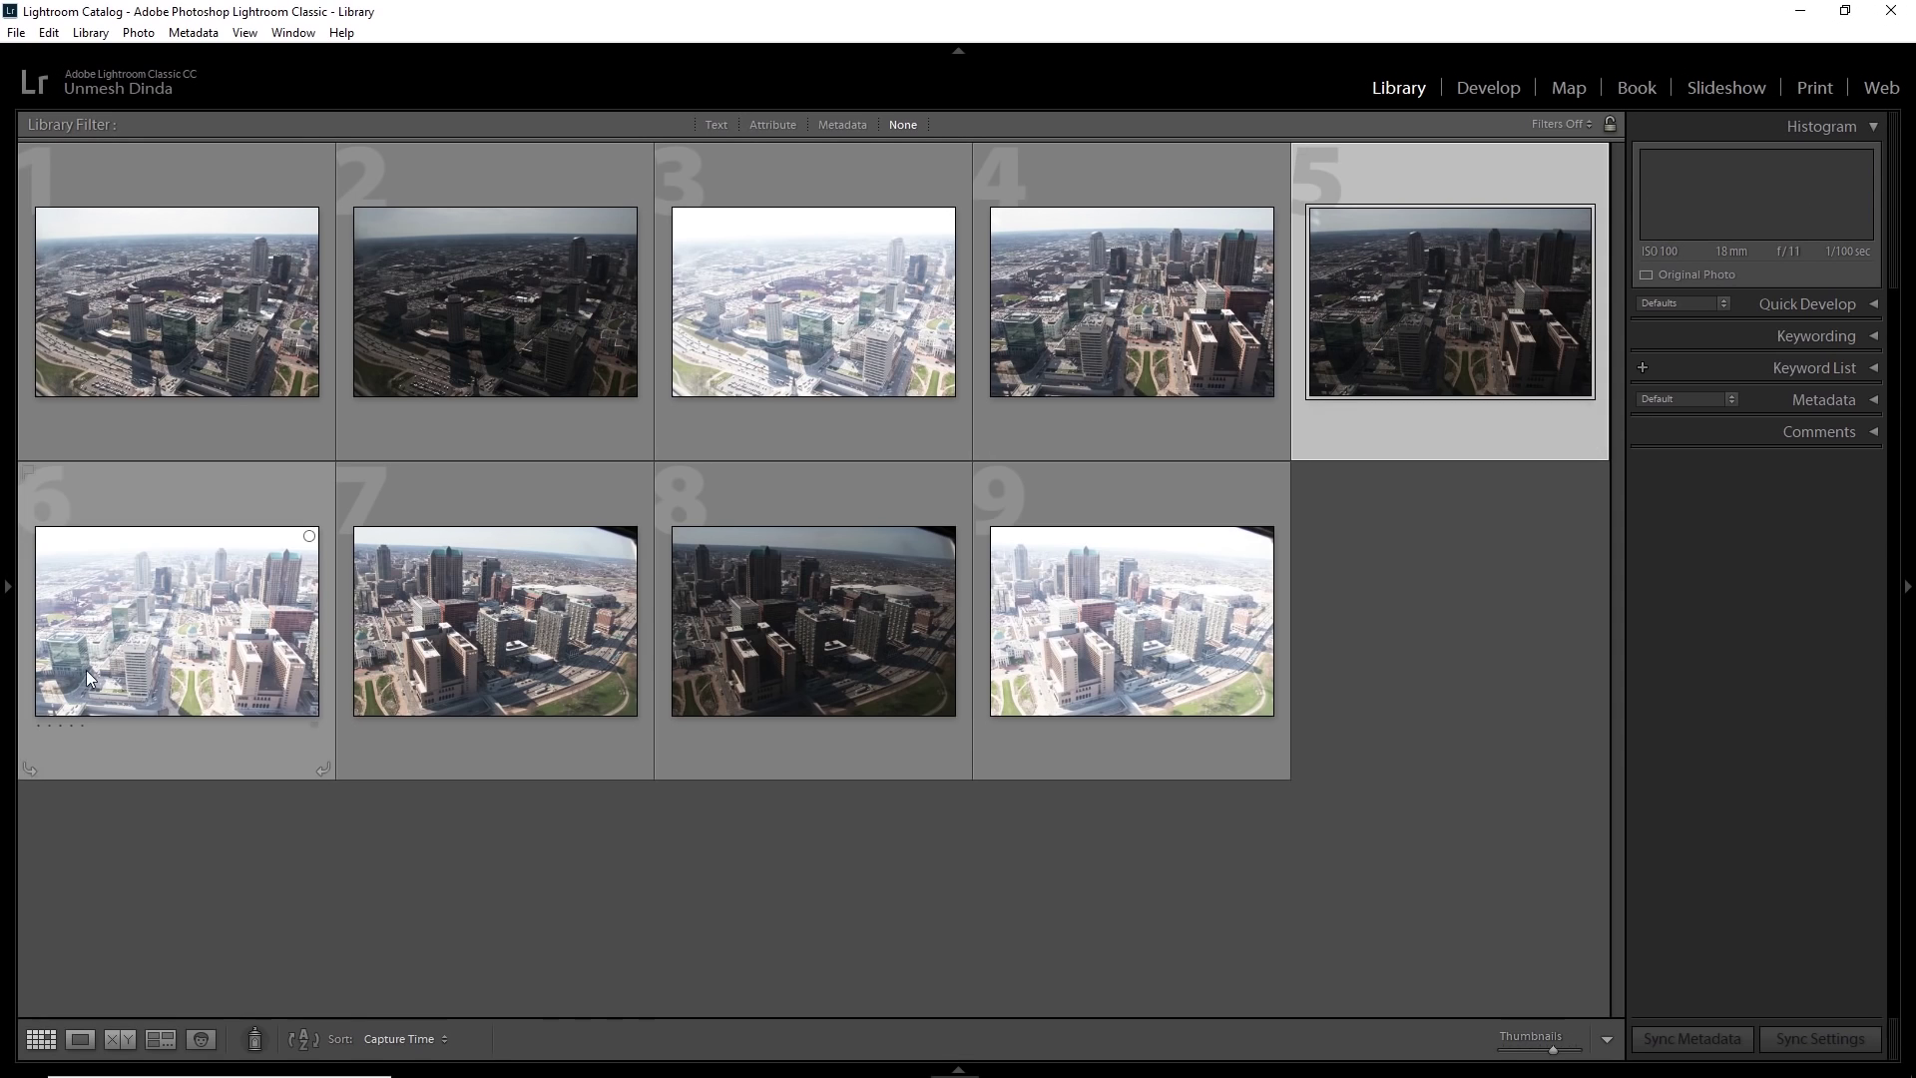
{"action": "left_click", "coordinate": [1156, 313]}
{"action": "key", "text": "Right"}
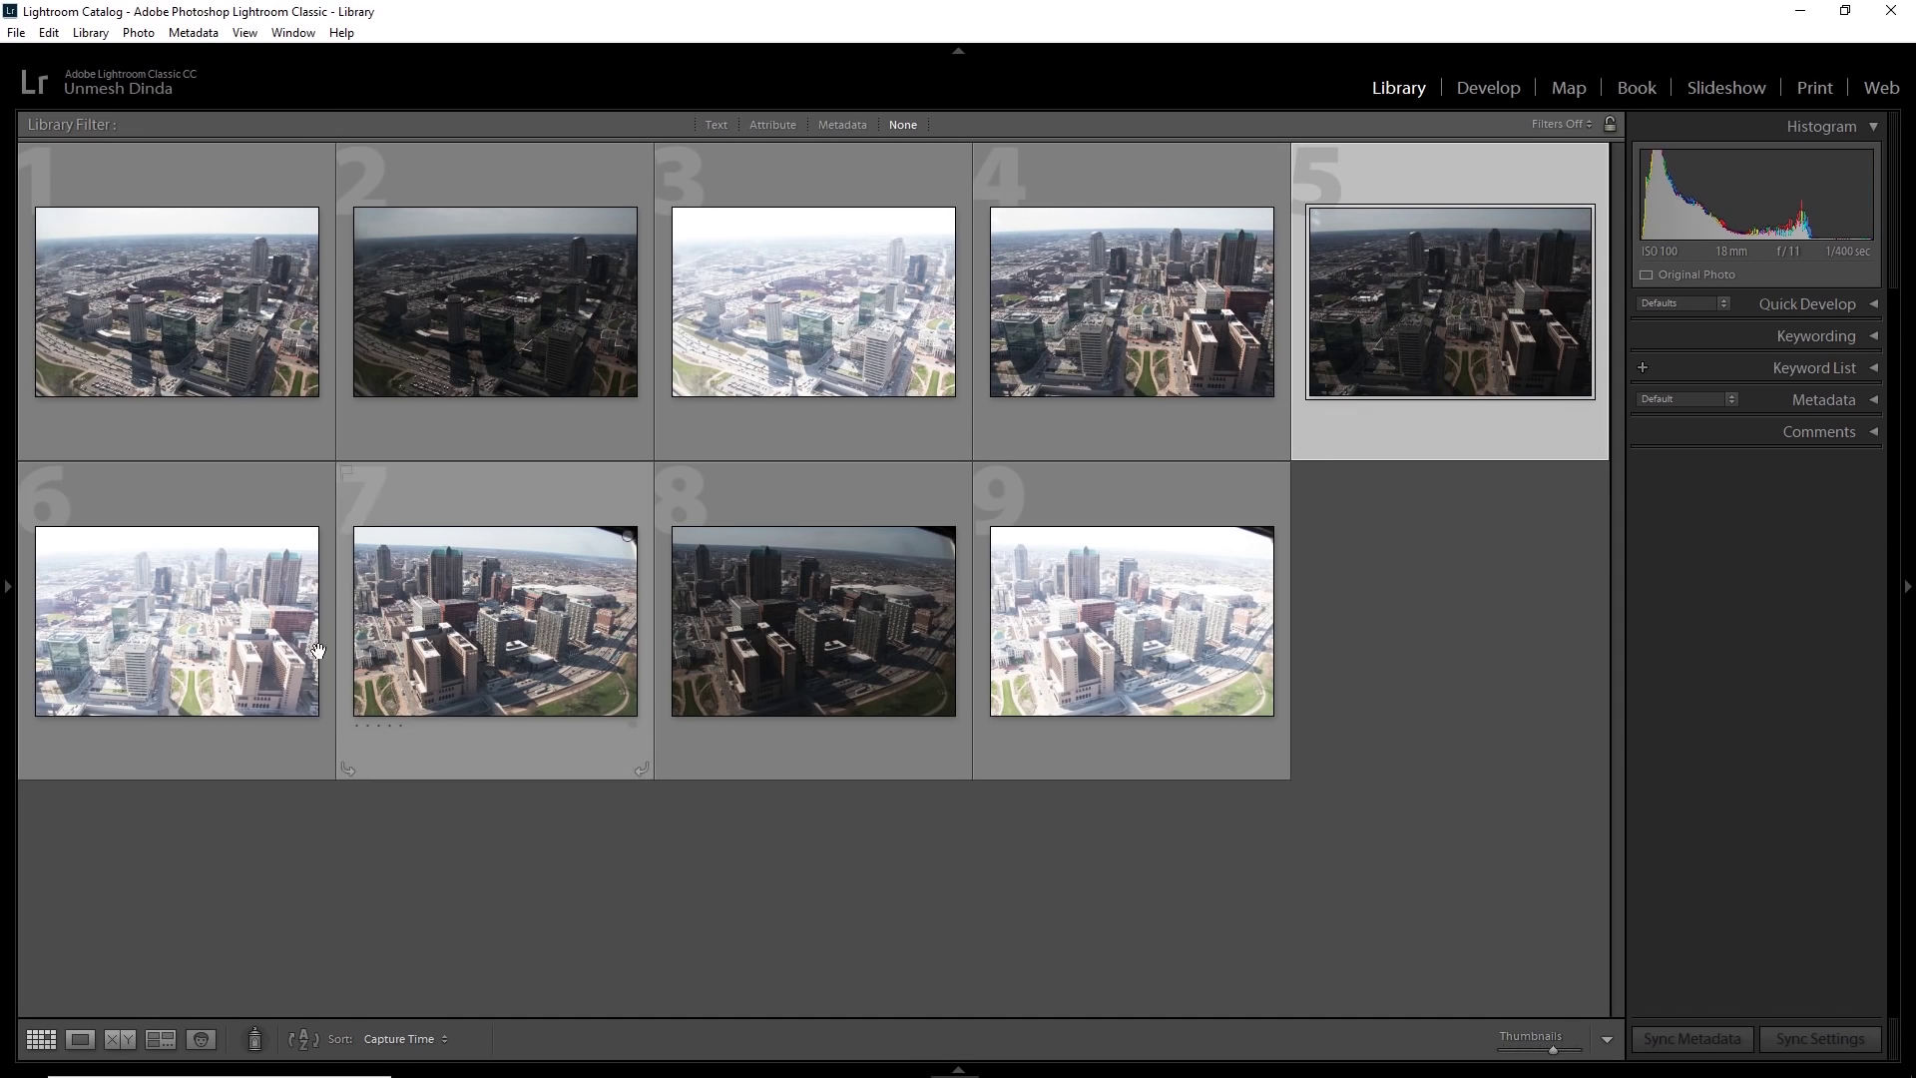
{"action": "left_click", "coordinate": [140, 641]}
{"action": "left_click", "coordinate": [499, 614]}
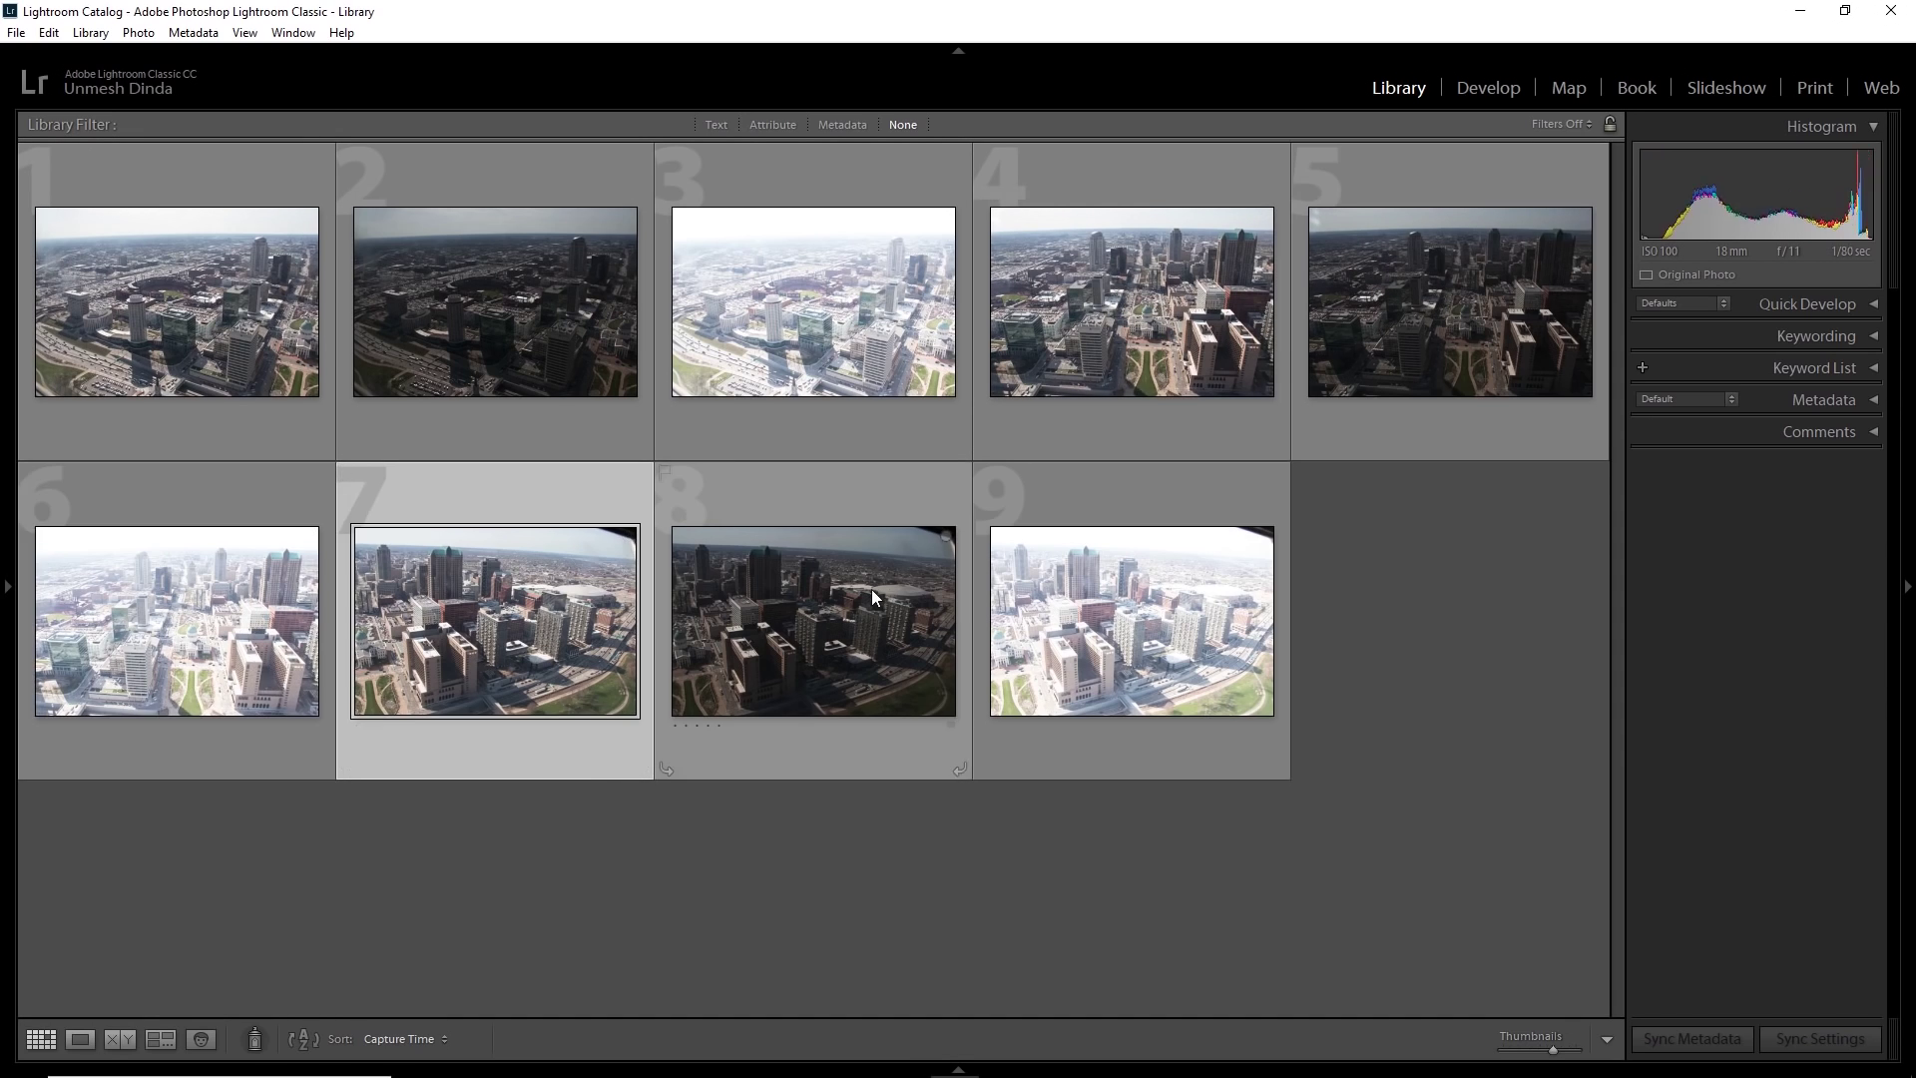
{"action": "left_click", "coordinate": [878, 591]}
{"action": "left_click", "coordinate": [1067, 599]}
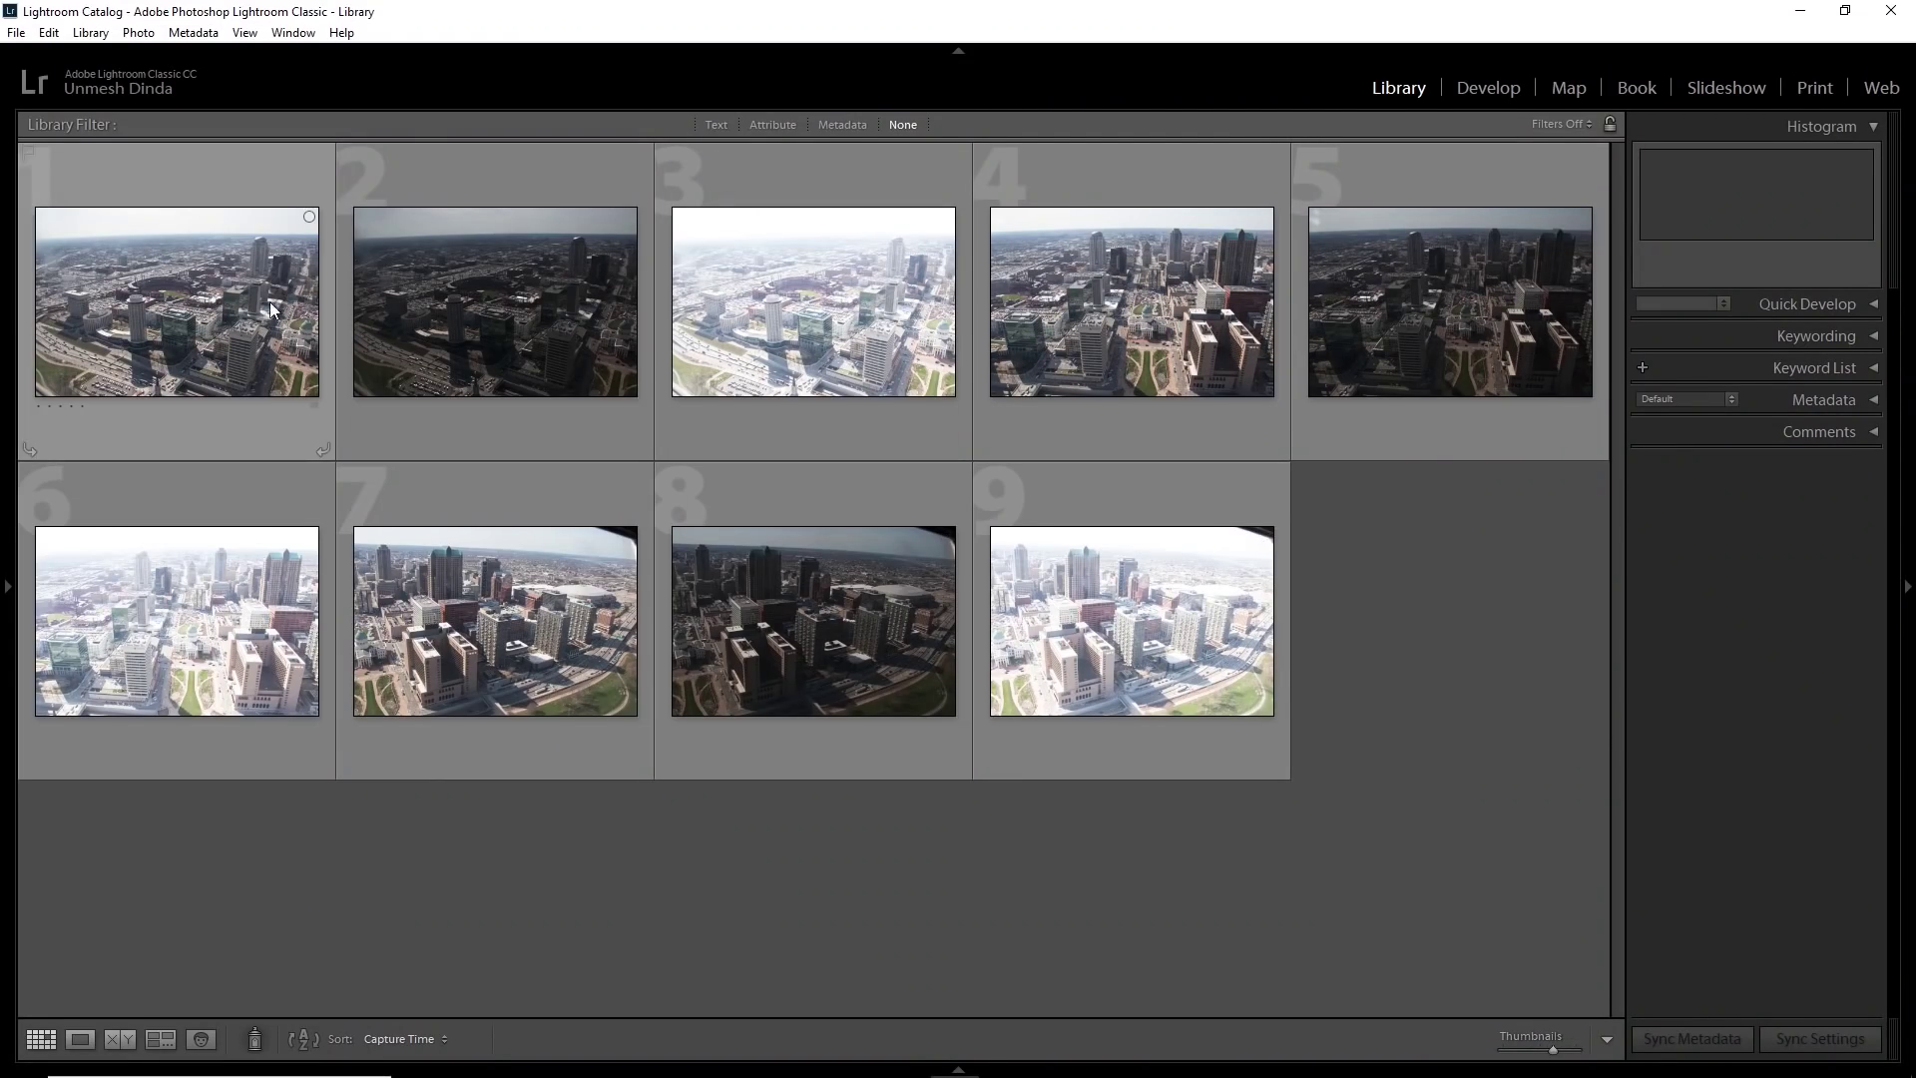
{"action": "left_click", "coordinate": [12, 521]}
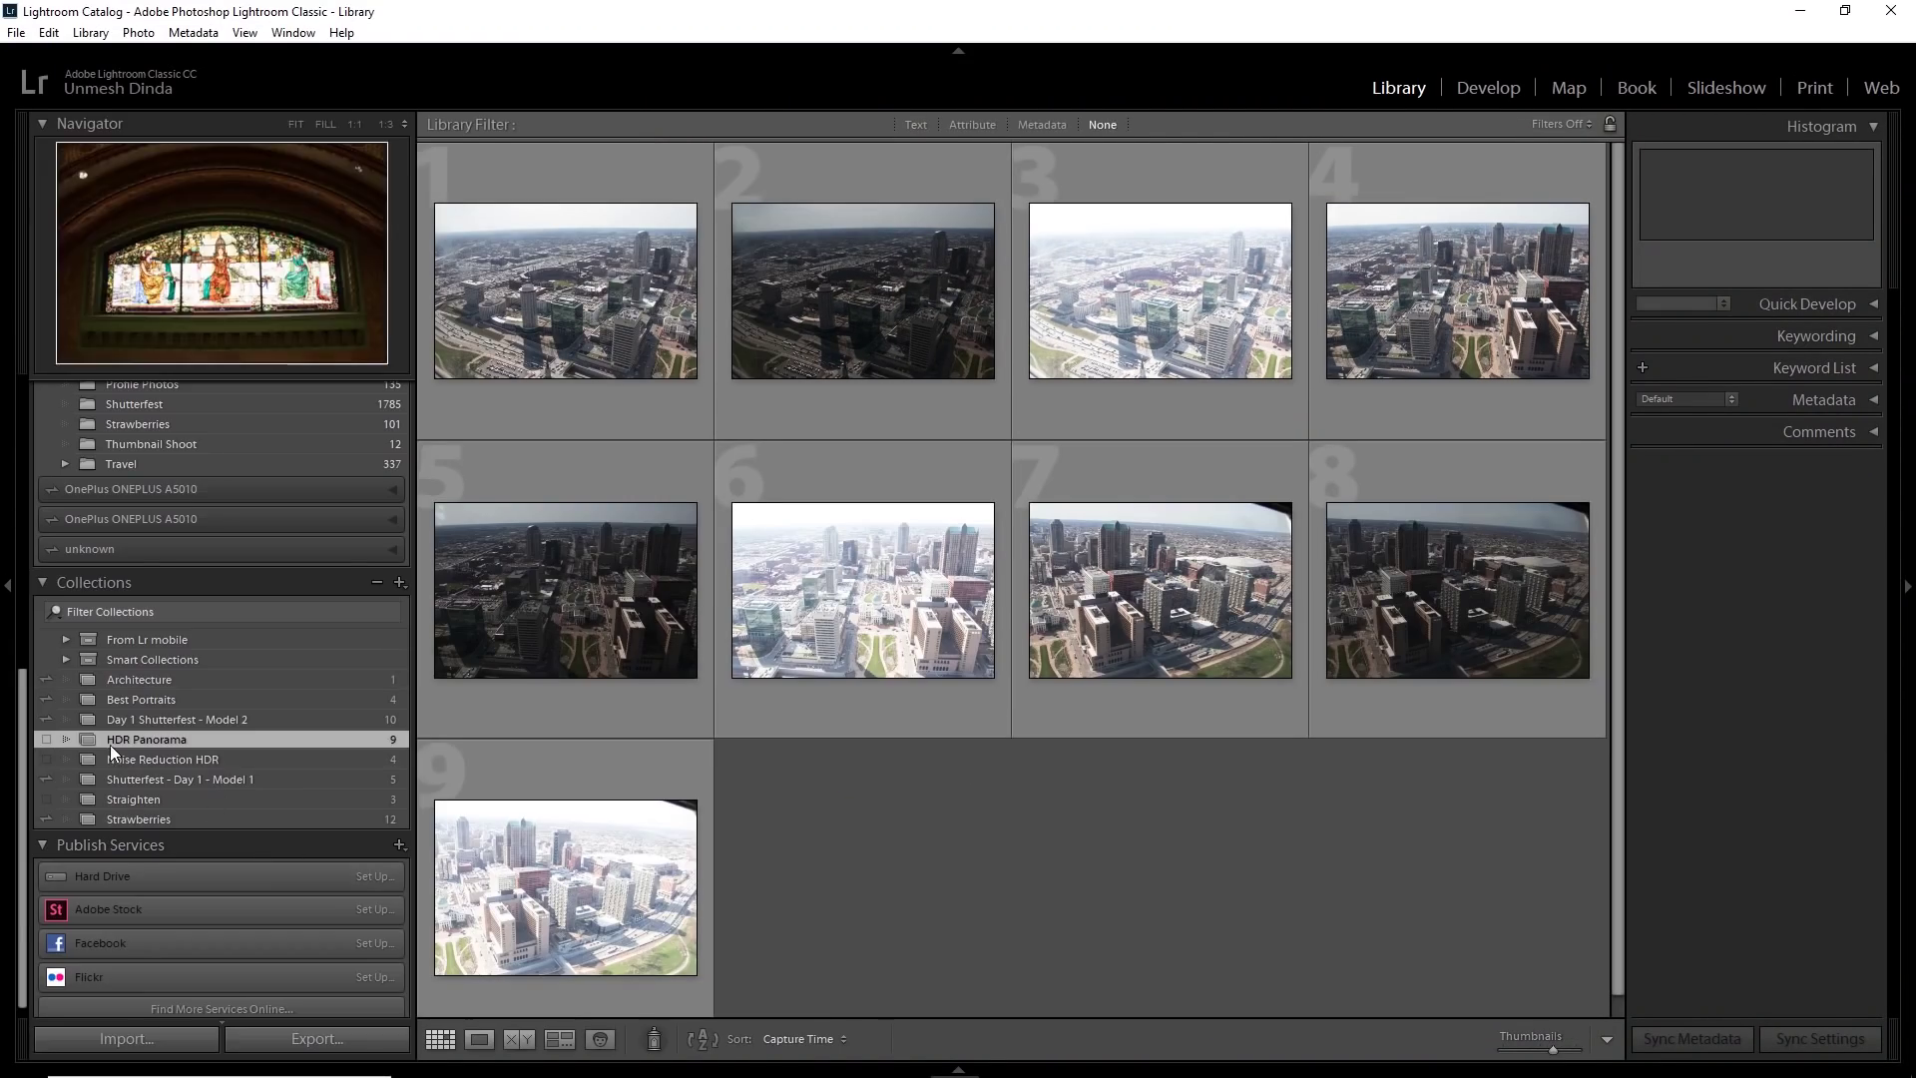
{"action": "left_click", "coordinate": [6, 592]}
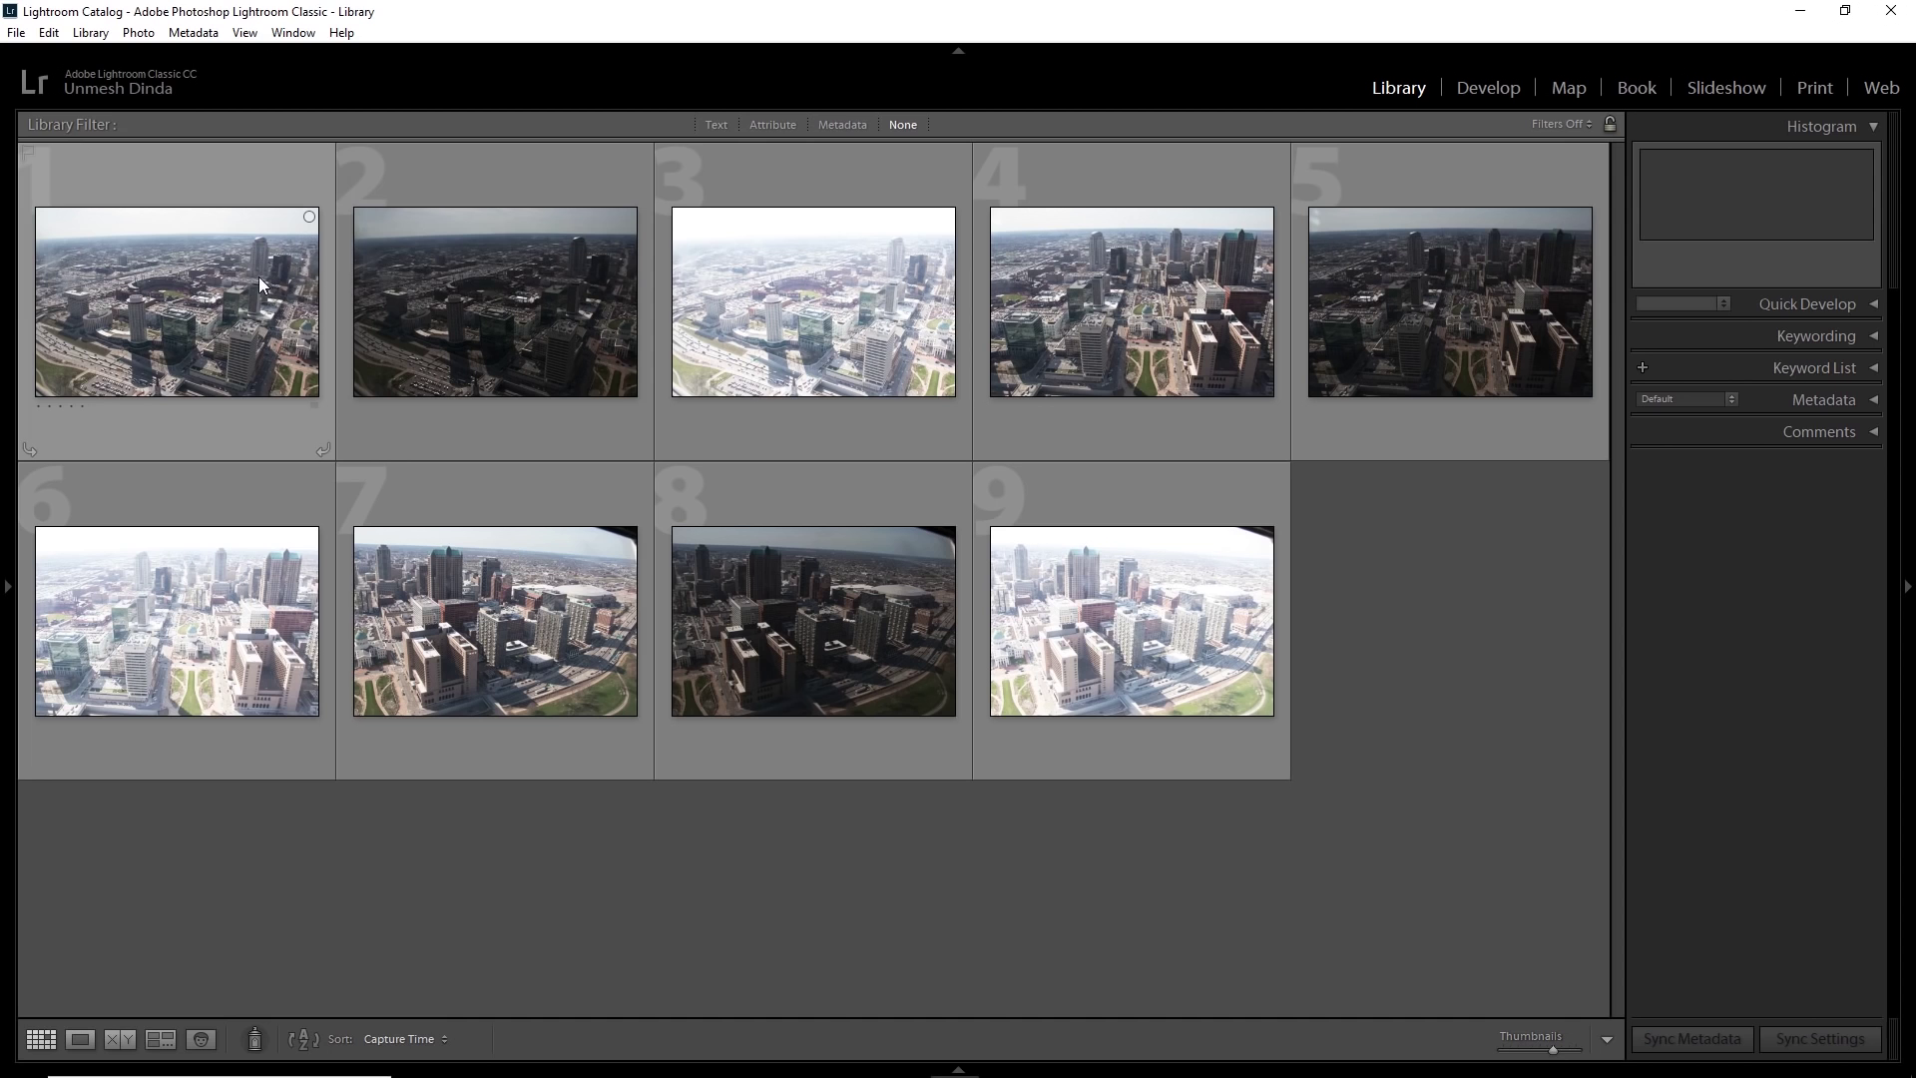
Select photos 1–3, with photo 2 active, and start a Photo Merge HDR.
{"action": "left_click", "coordinate": [210, 262]}
{"action": "left_click", "coordinate": [423, 290], "text": "ctrl"}
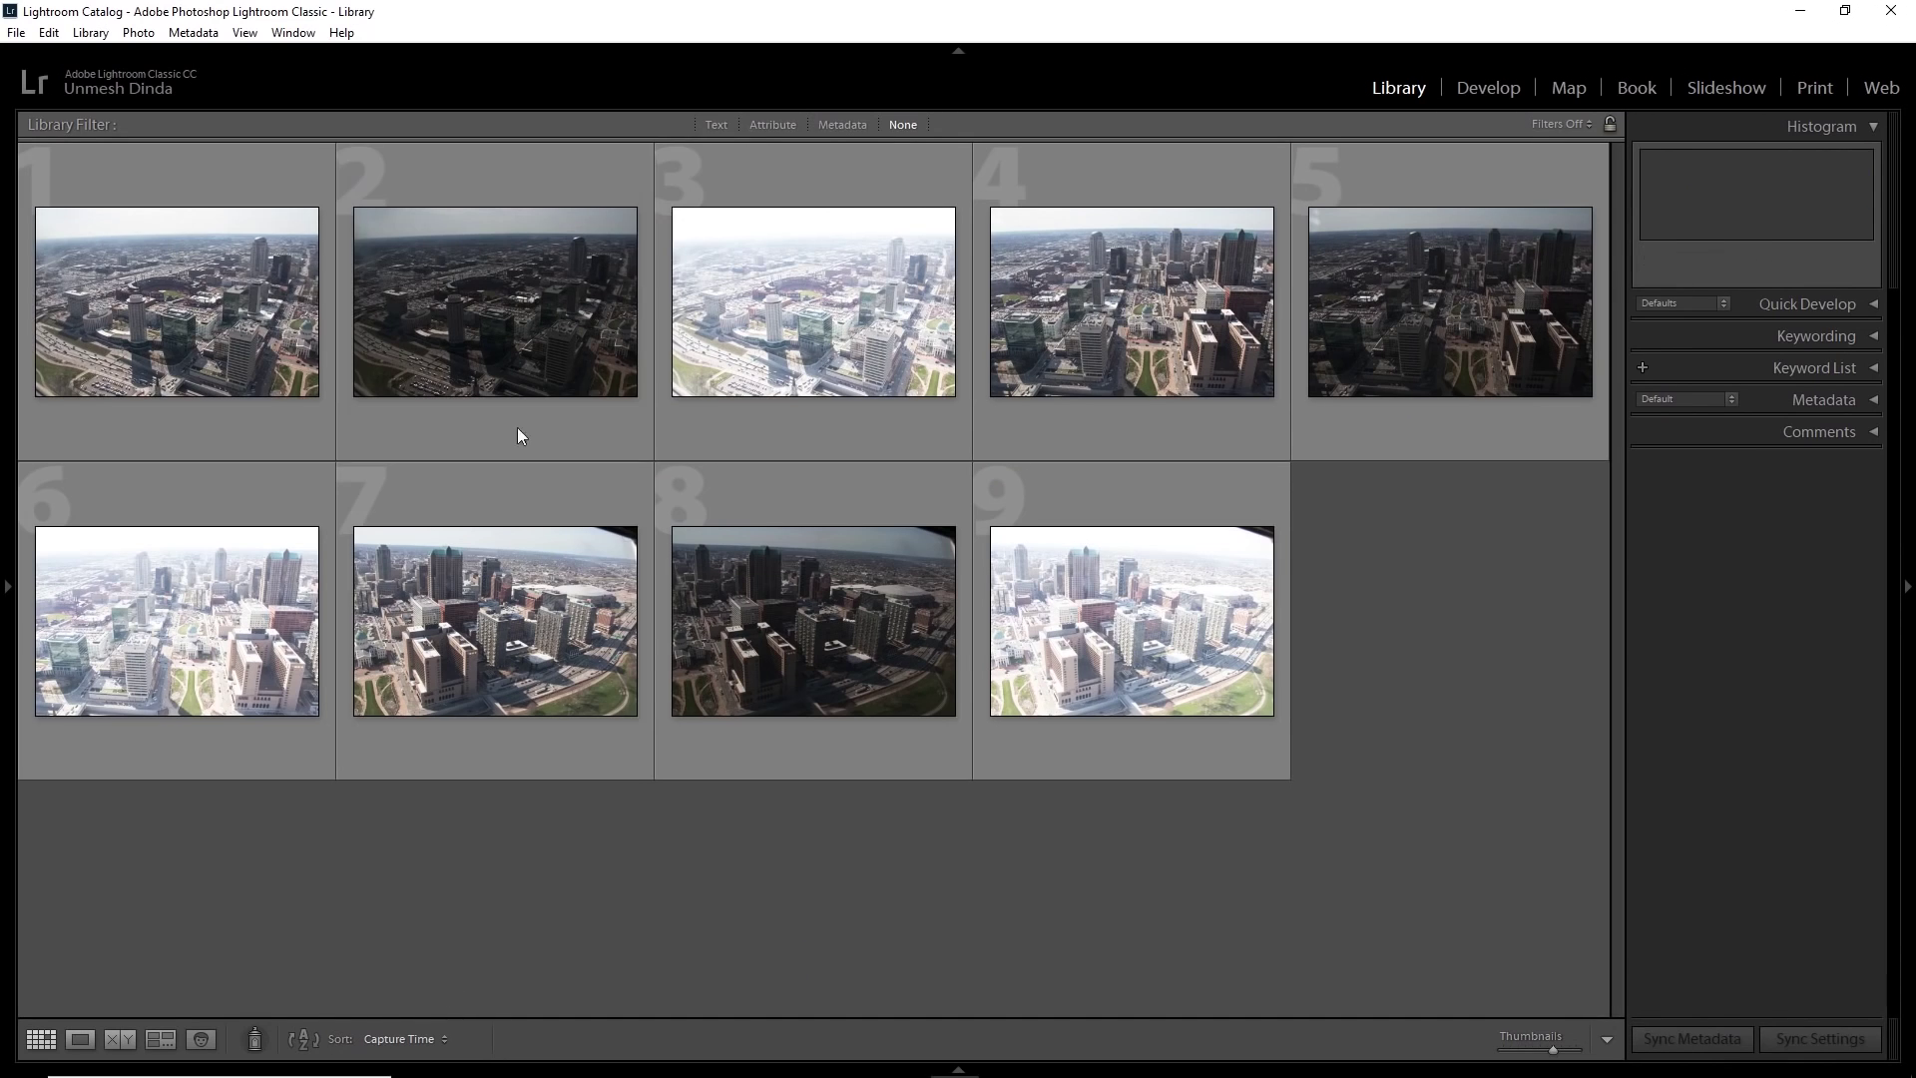
{"action": "left_click", "coordinate": [517, 357]}
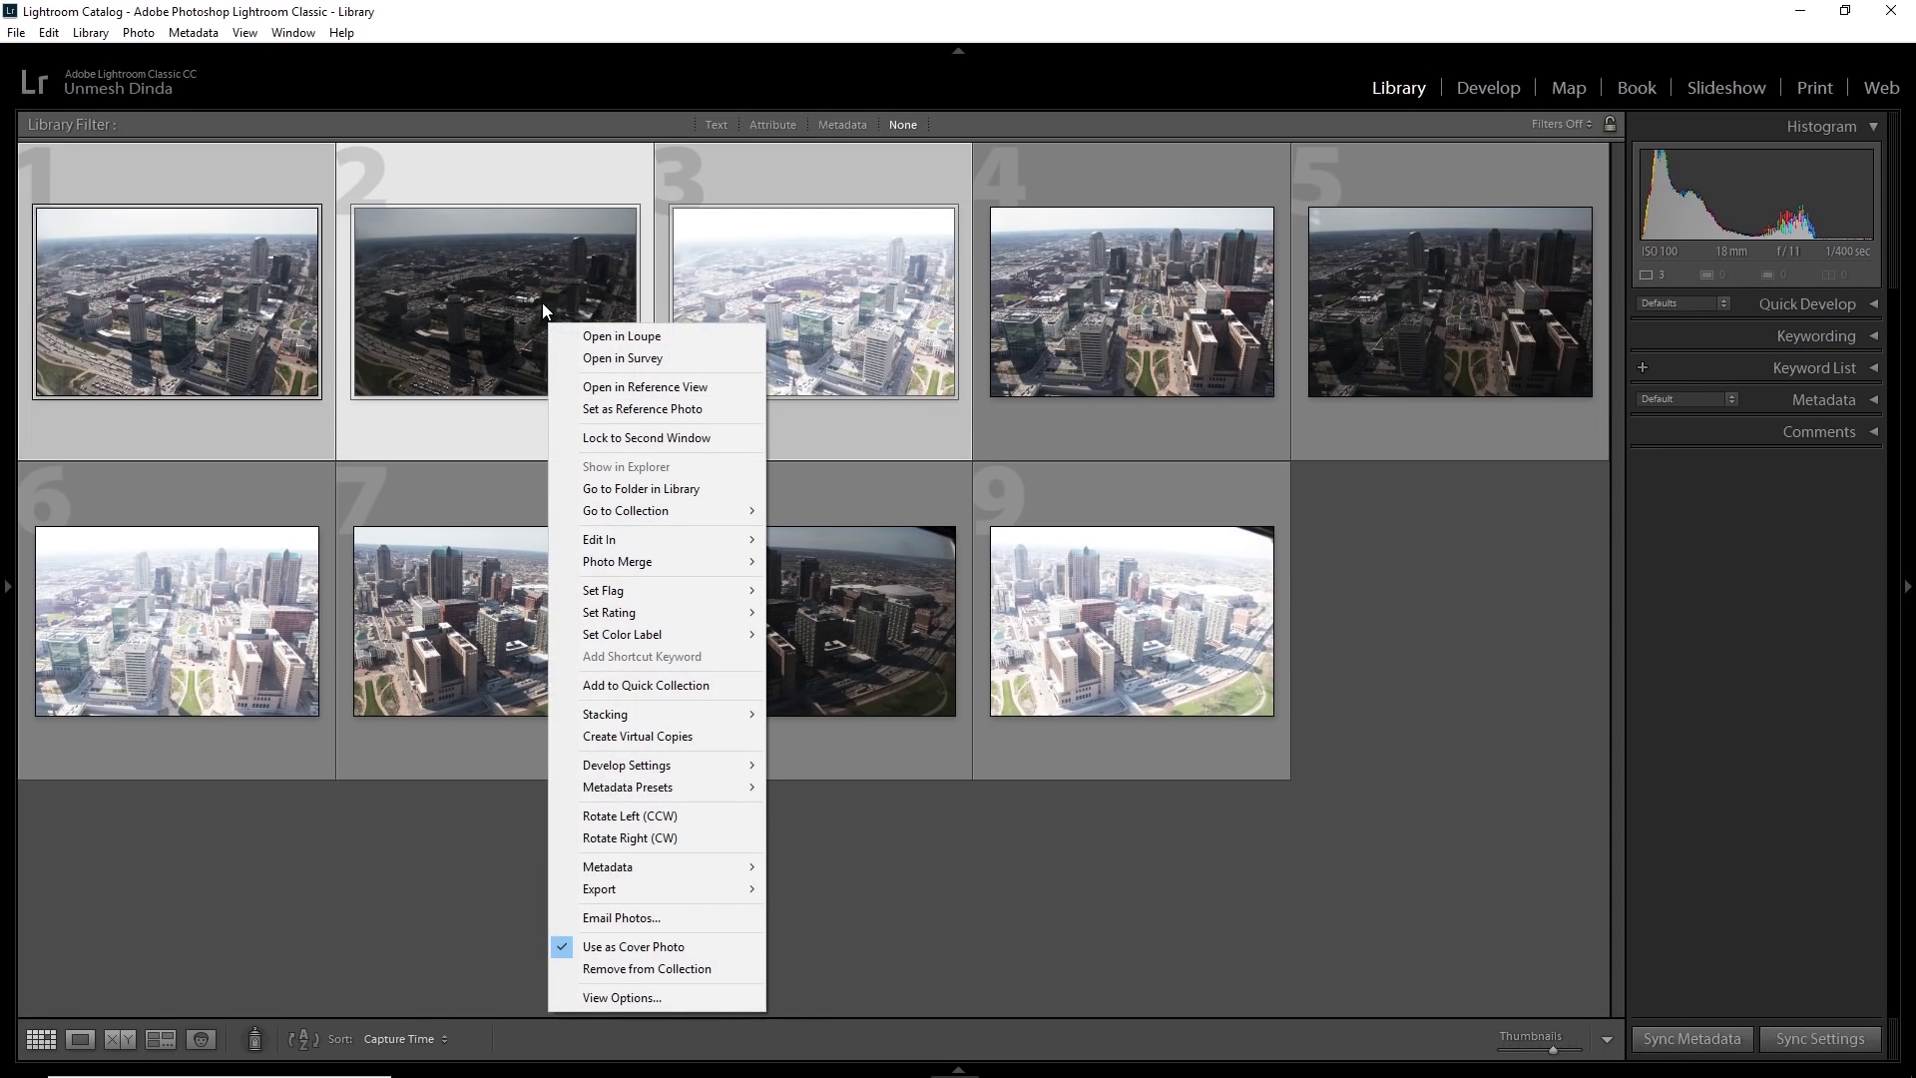
{"action": "mouse_move", "coordinate": [722, 565]}
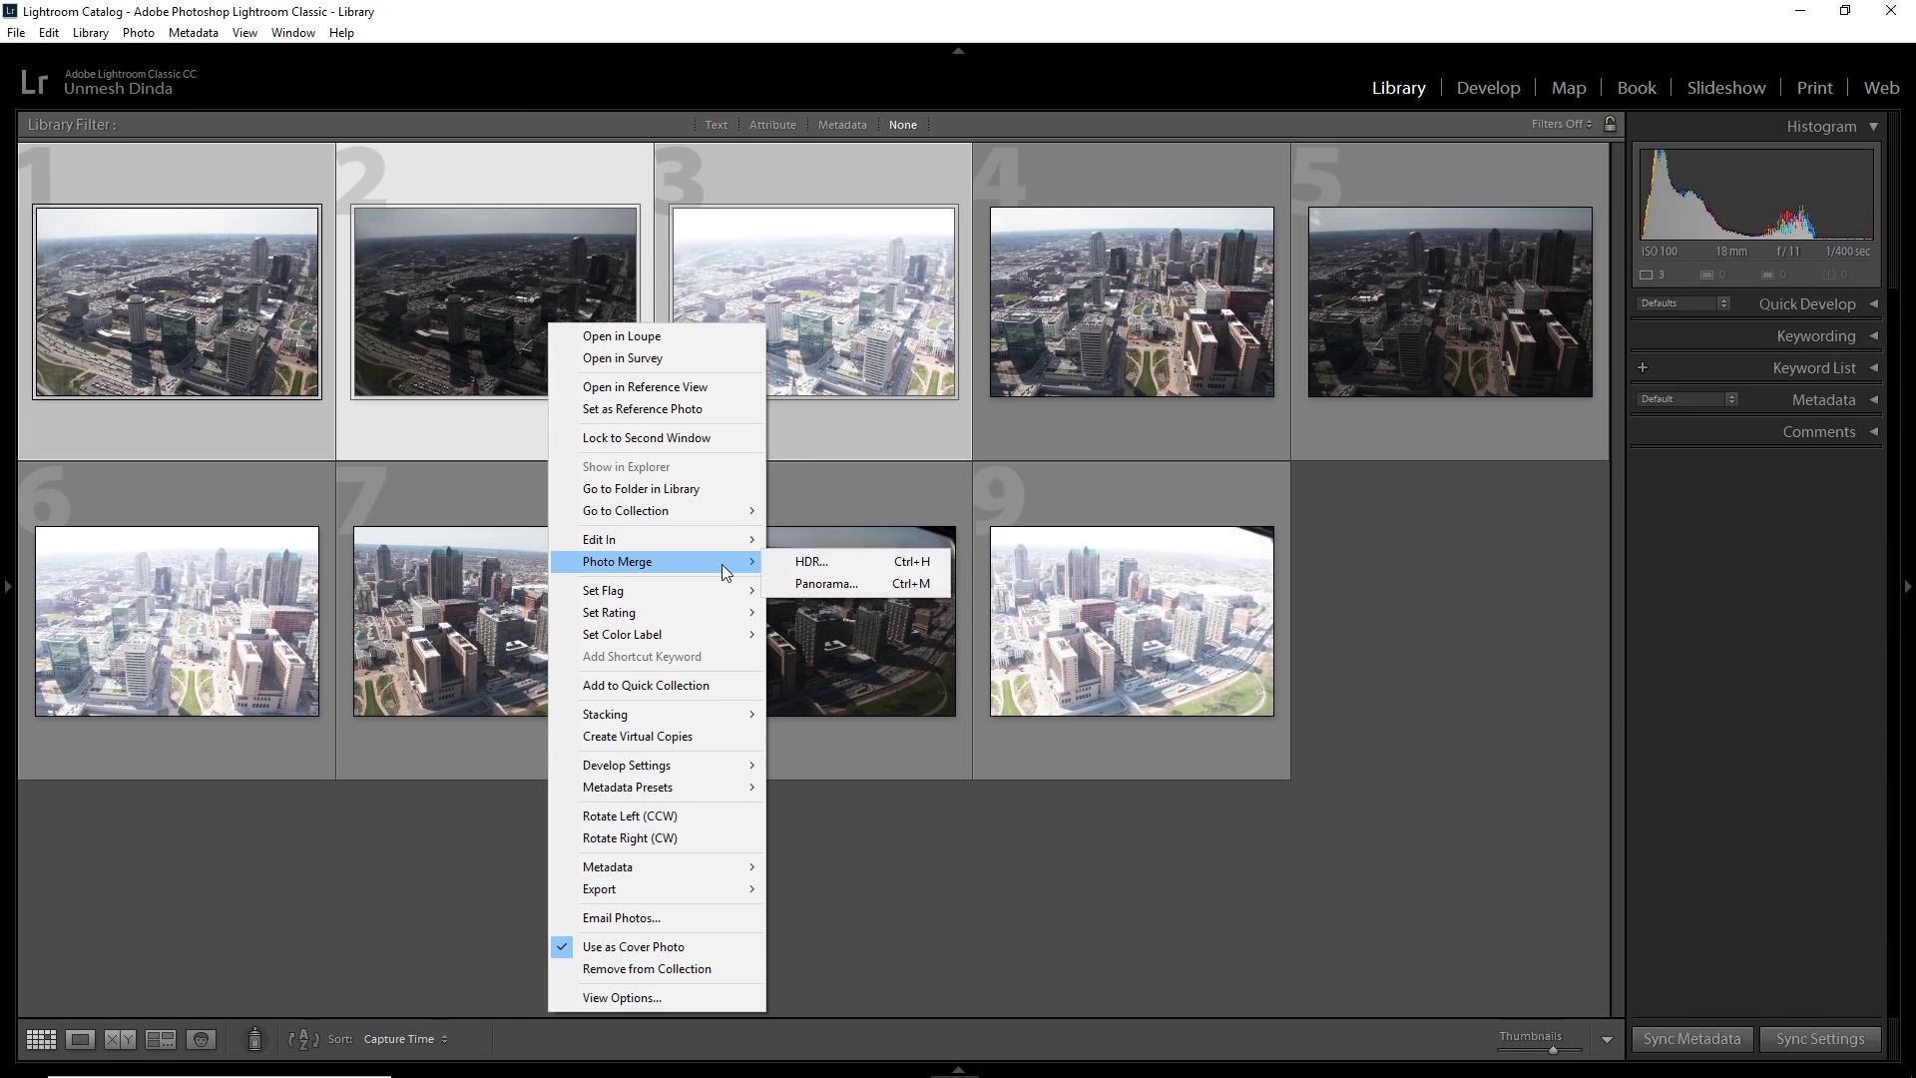
{"action": "left_click", "coordinate": [820, 564]}
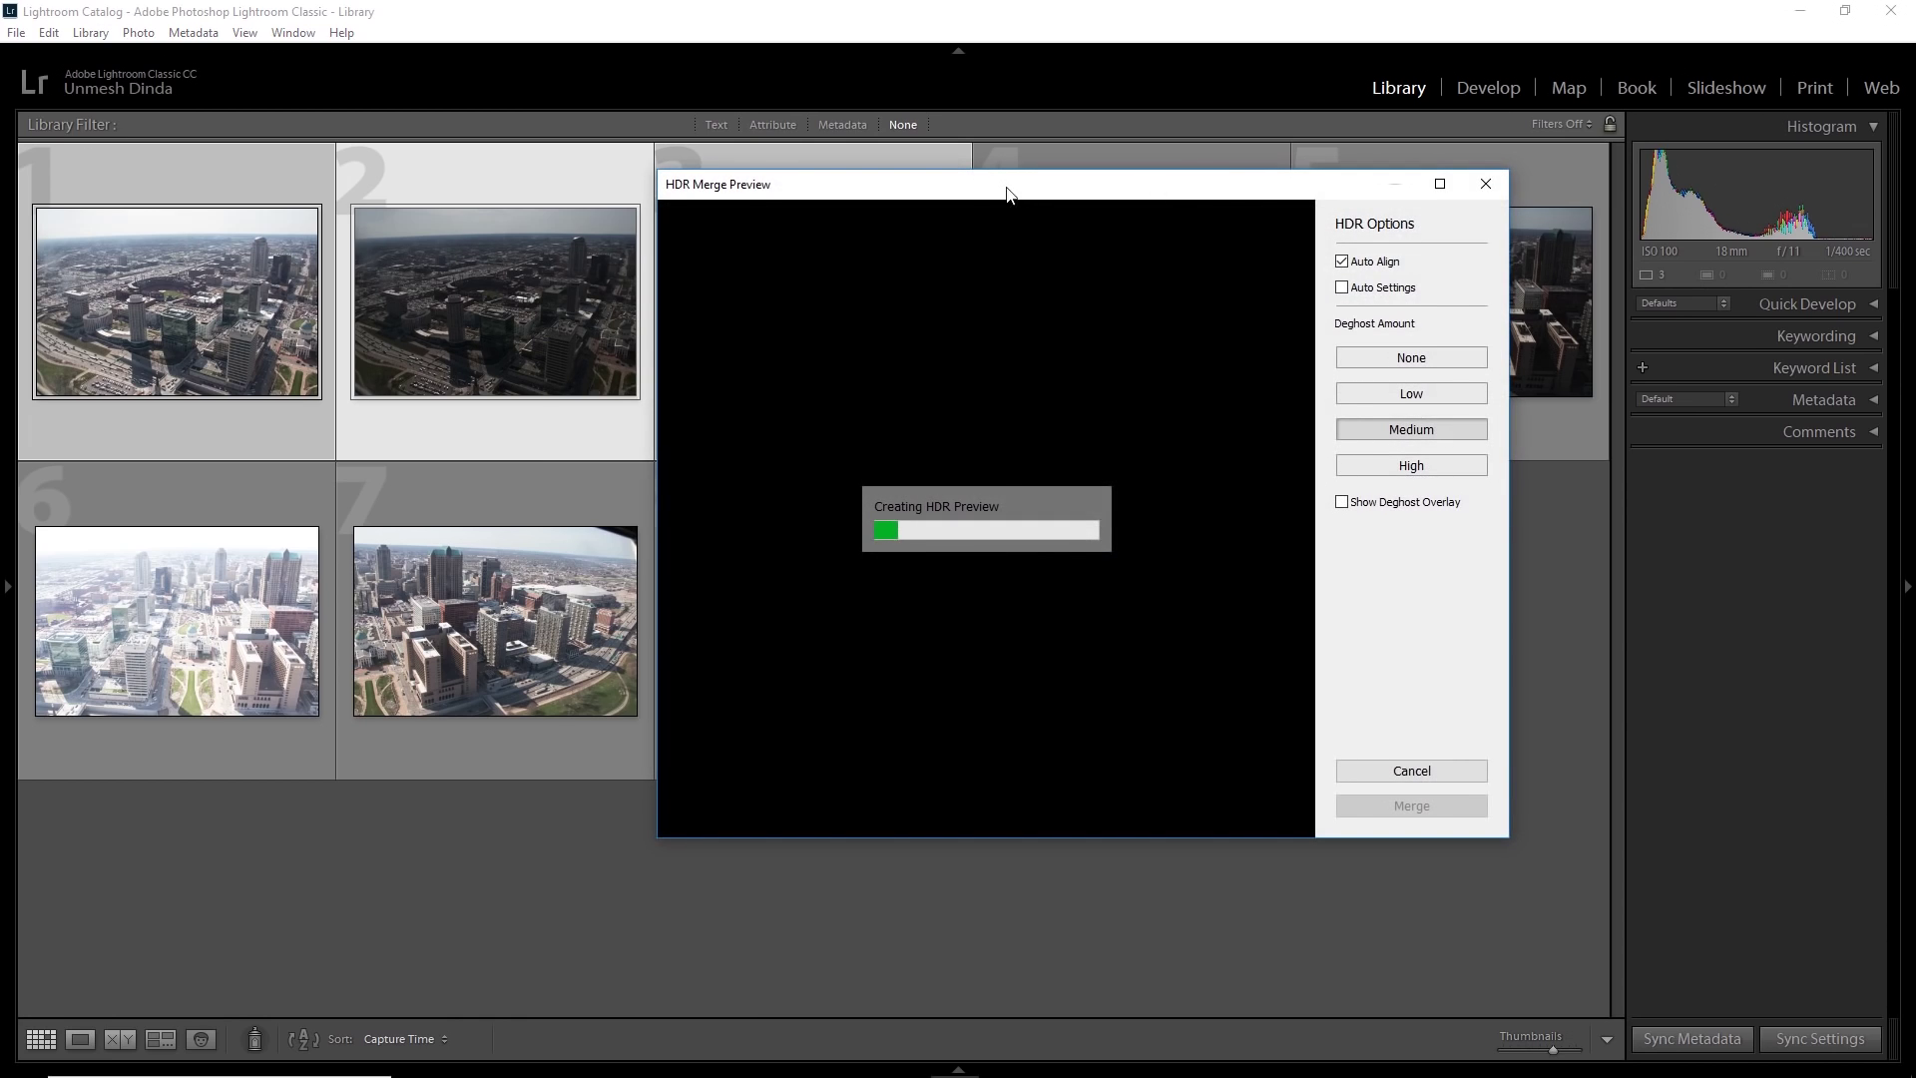
Zoom and pan the HDR preview to check detail, then set Deghost Amount to Medium.
{"action": "left_click_drag", "start_coordinate": [1007, 192], "coordinate": [810, 201]}
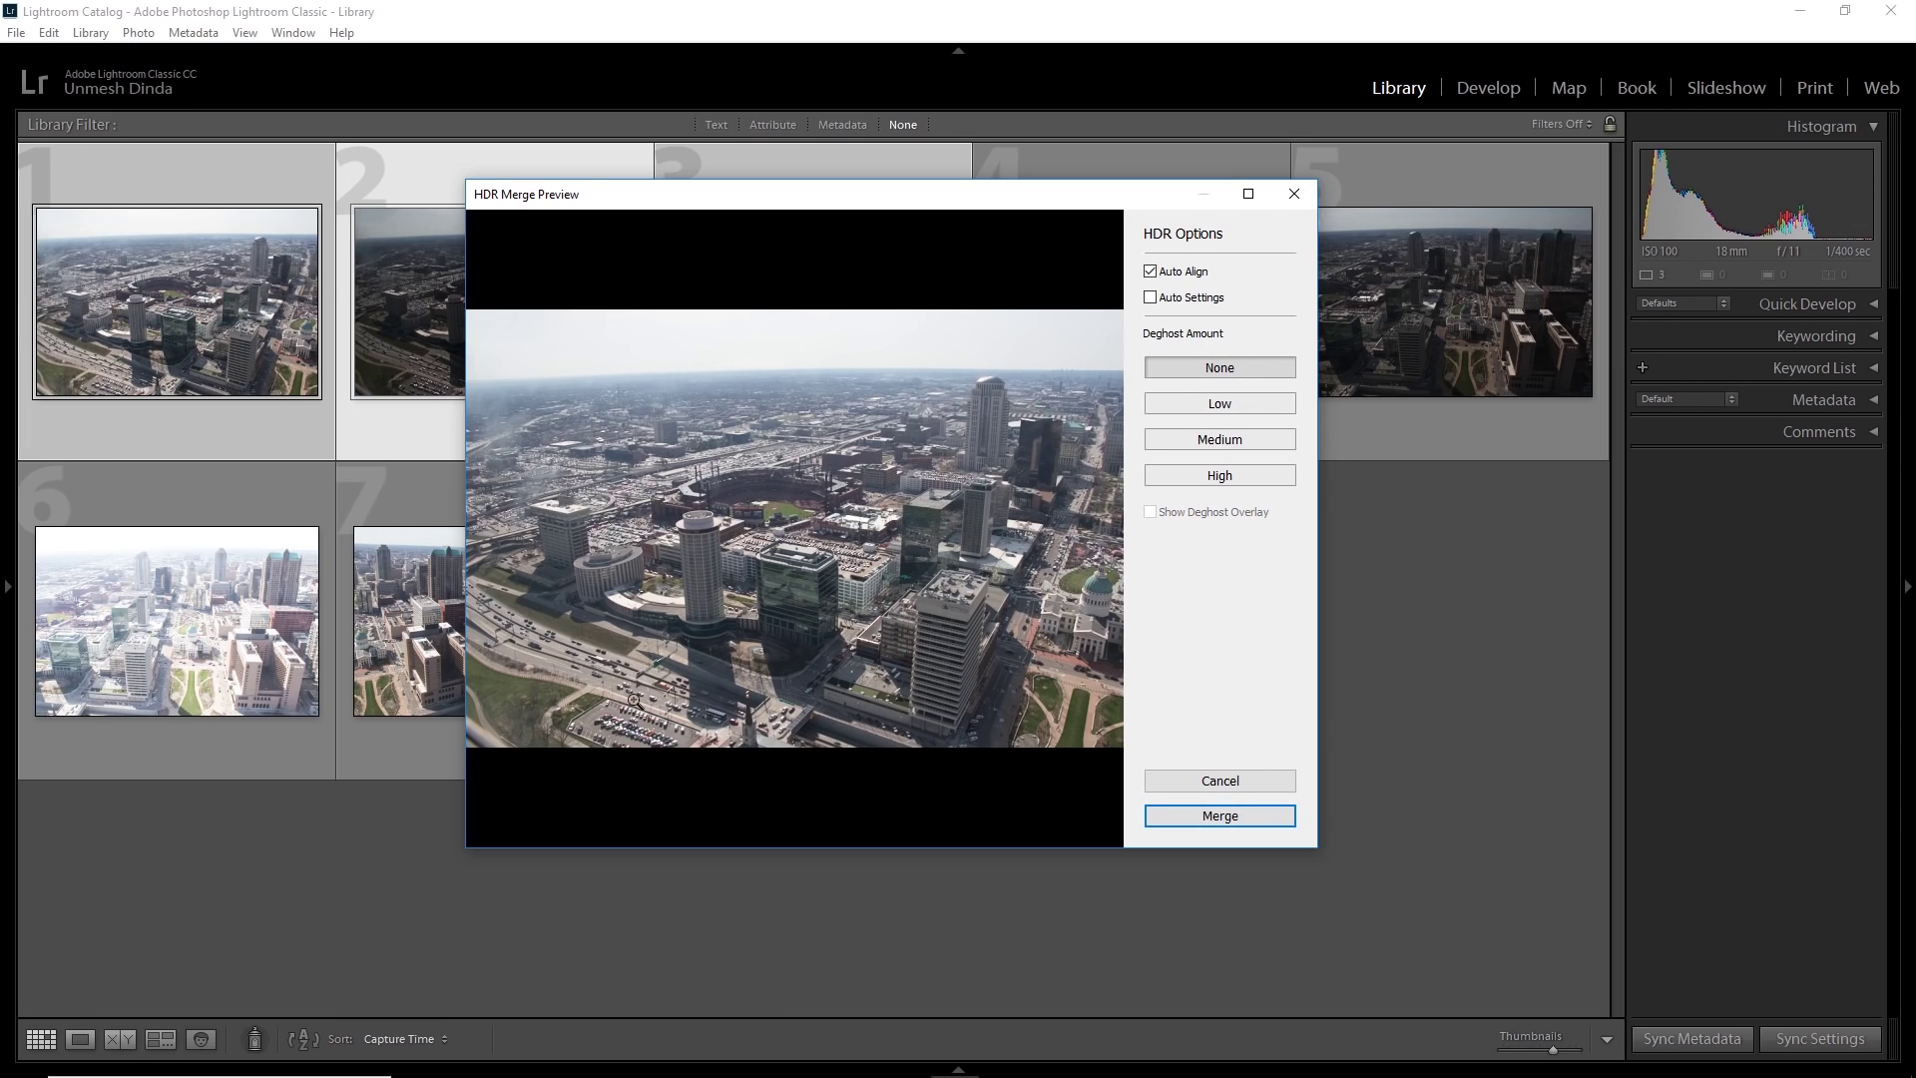
{"action": "left_click", "coordinate": [606, 663]}
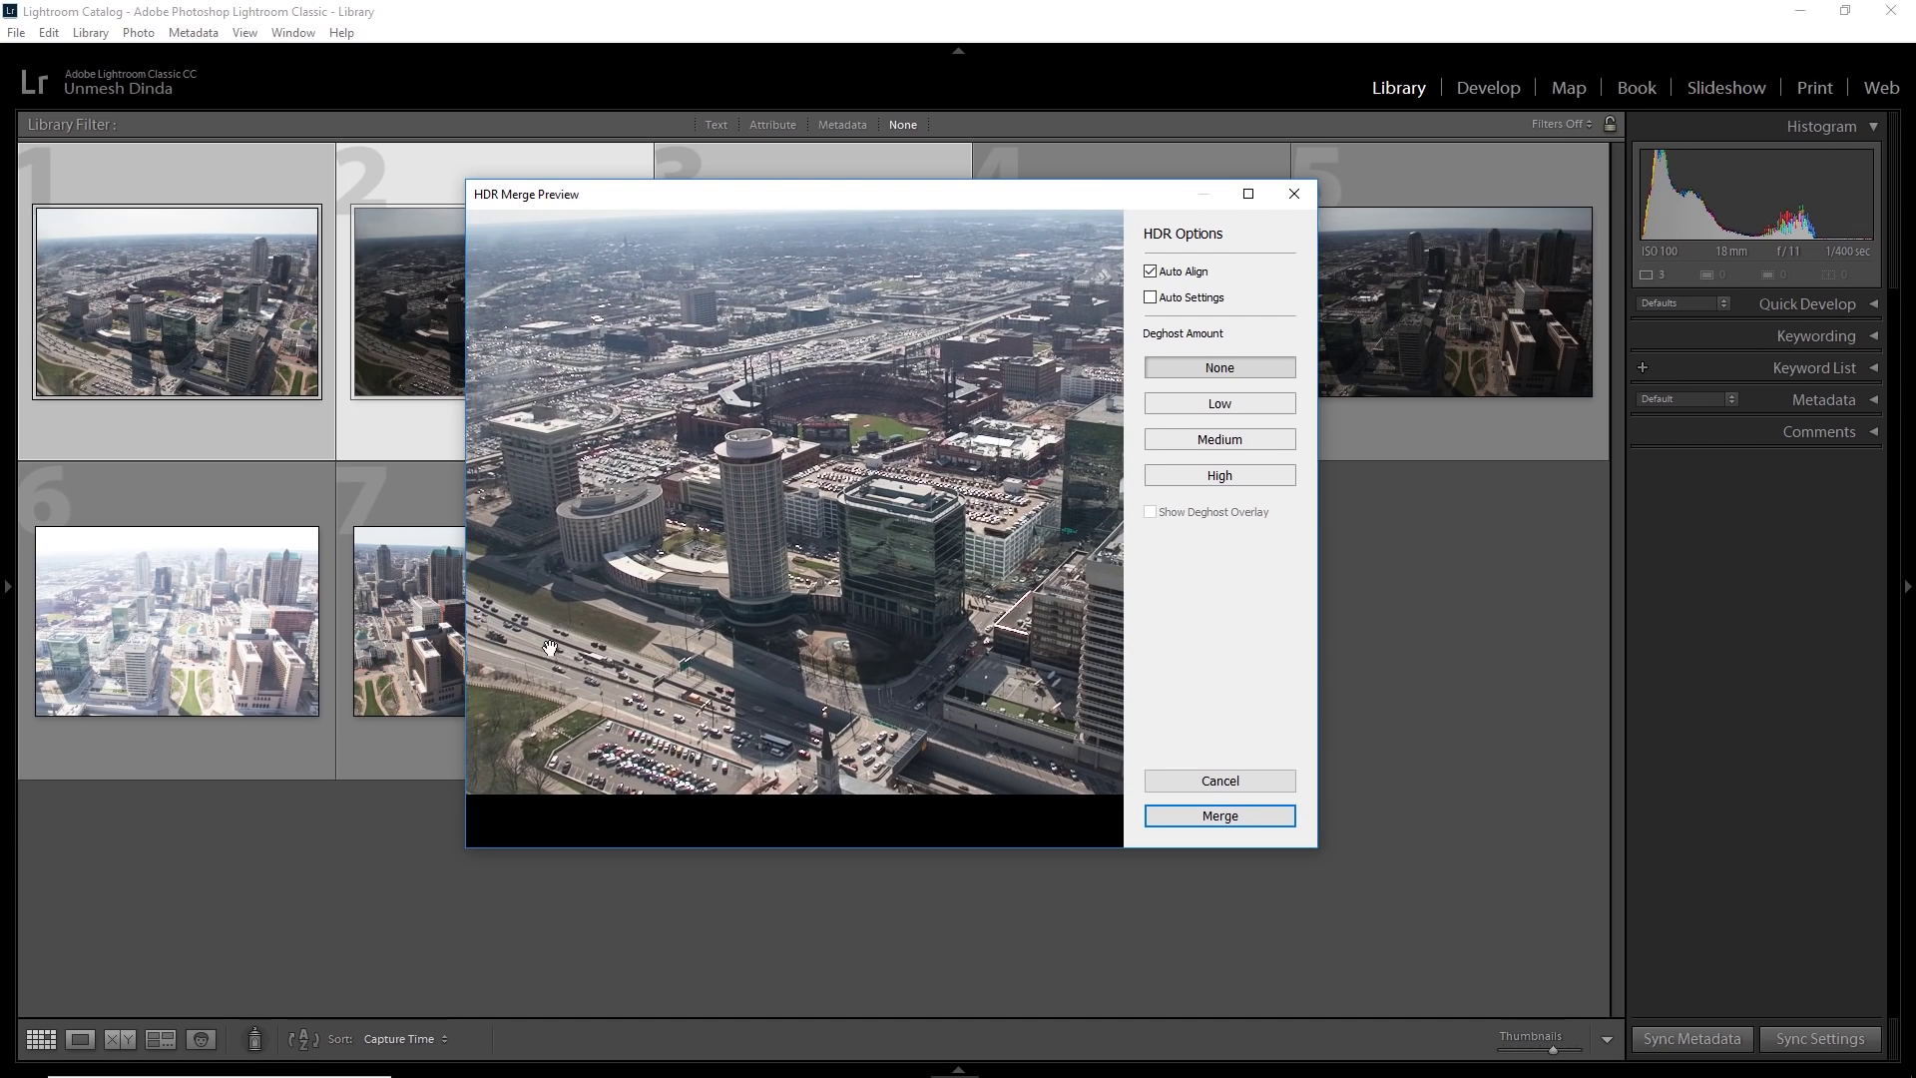
{"action": "left_click_drag", "start_coordinate": [536, 647], "coordinate": [631, 671]}
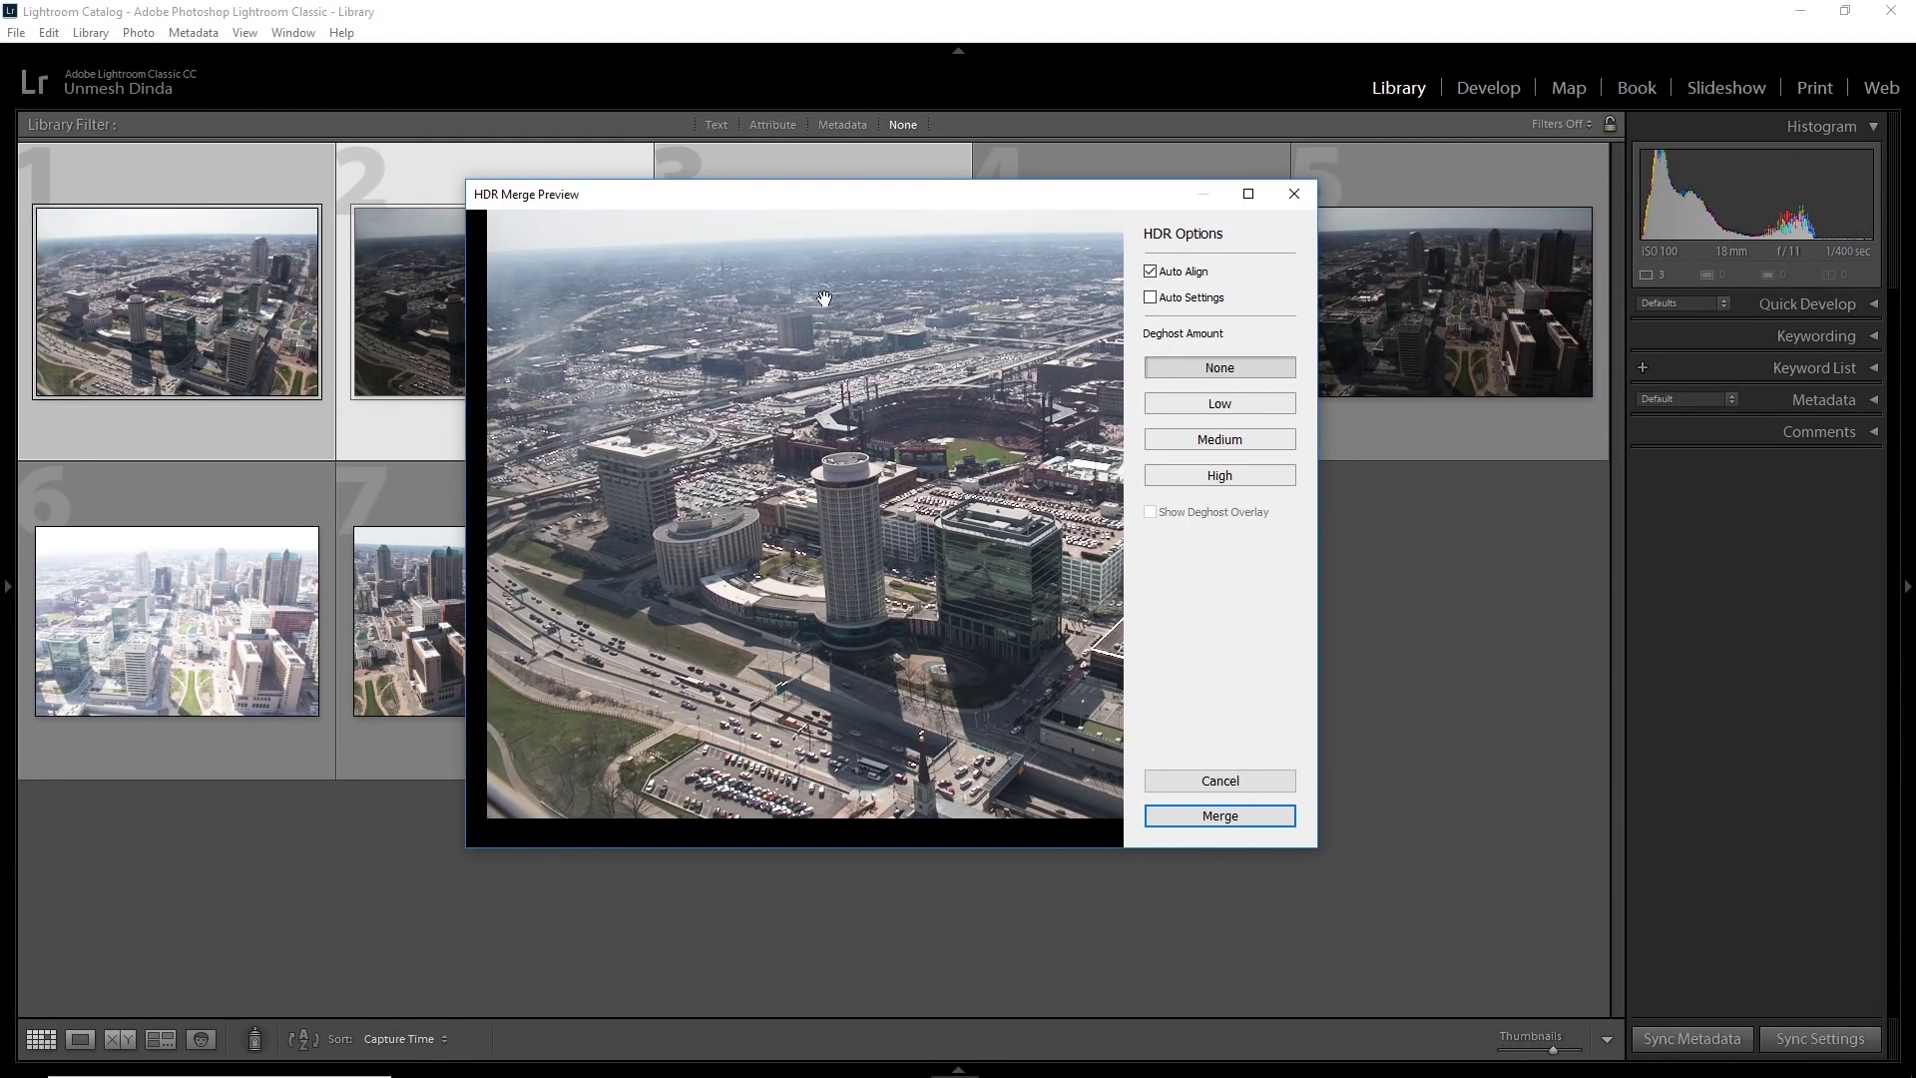
{"action": "left_click", "coordinate": [1220, 442]}
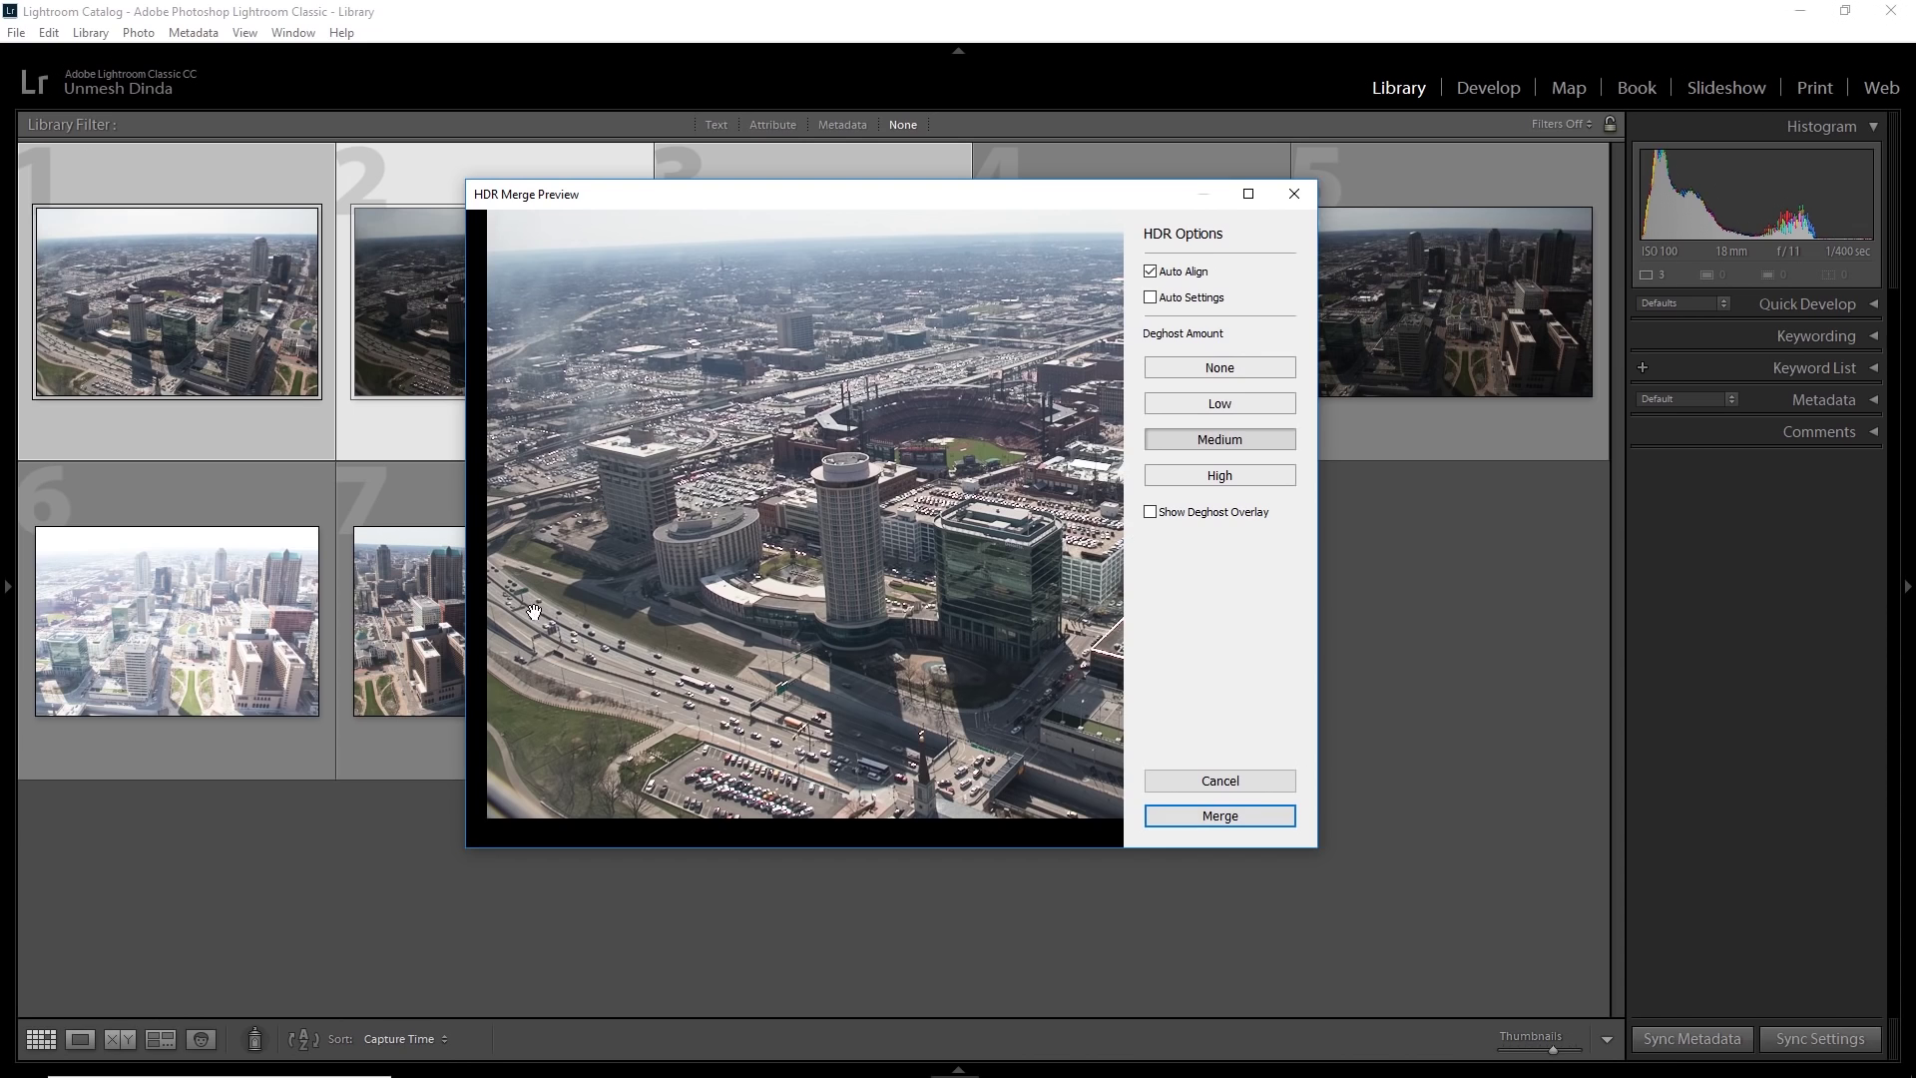
Return the HDR preview to fit view so the whole skyline shows.
{"action": "left_click", "coordinate": [918, 596]}
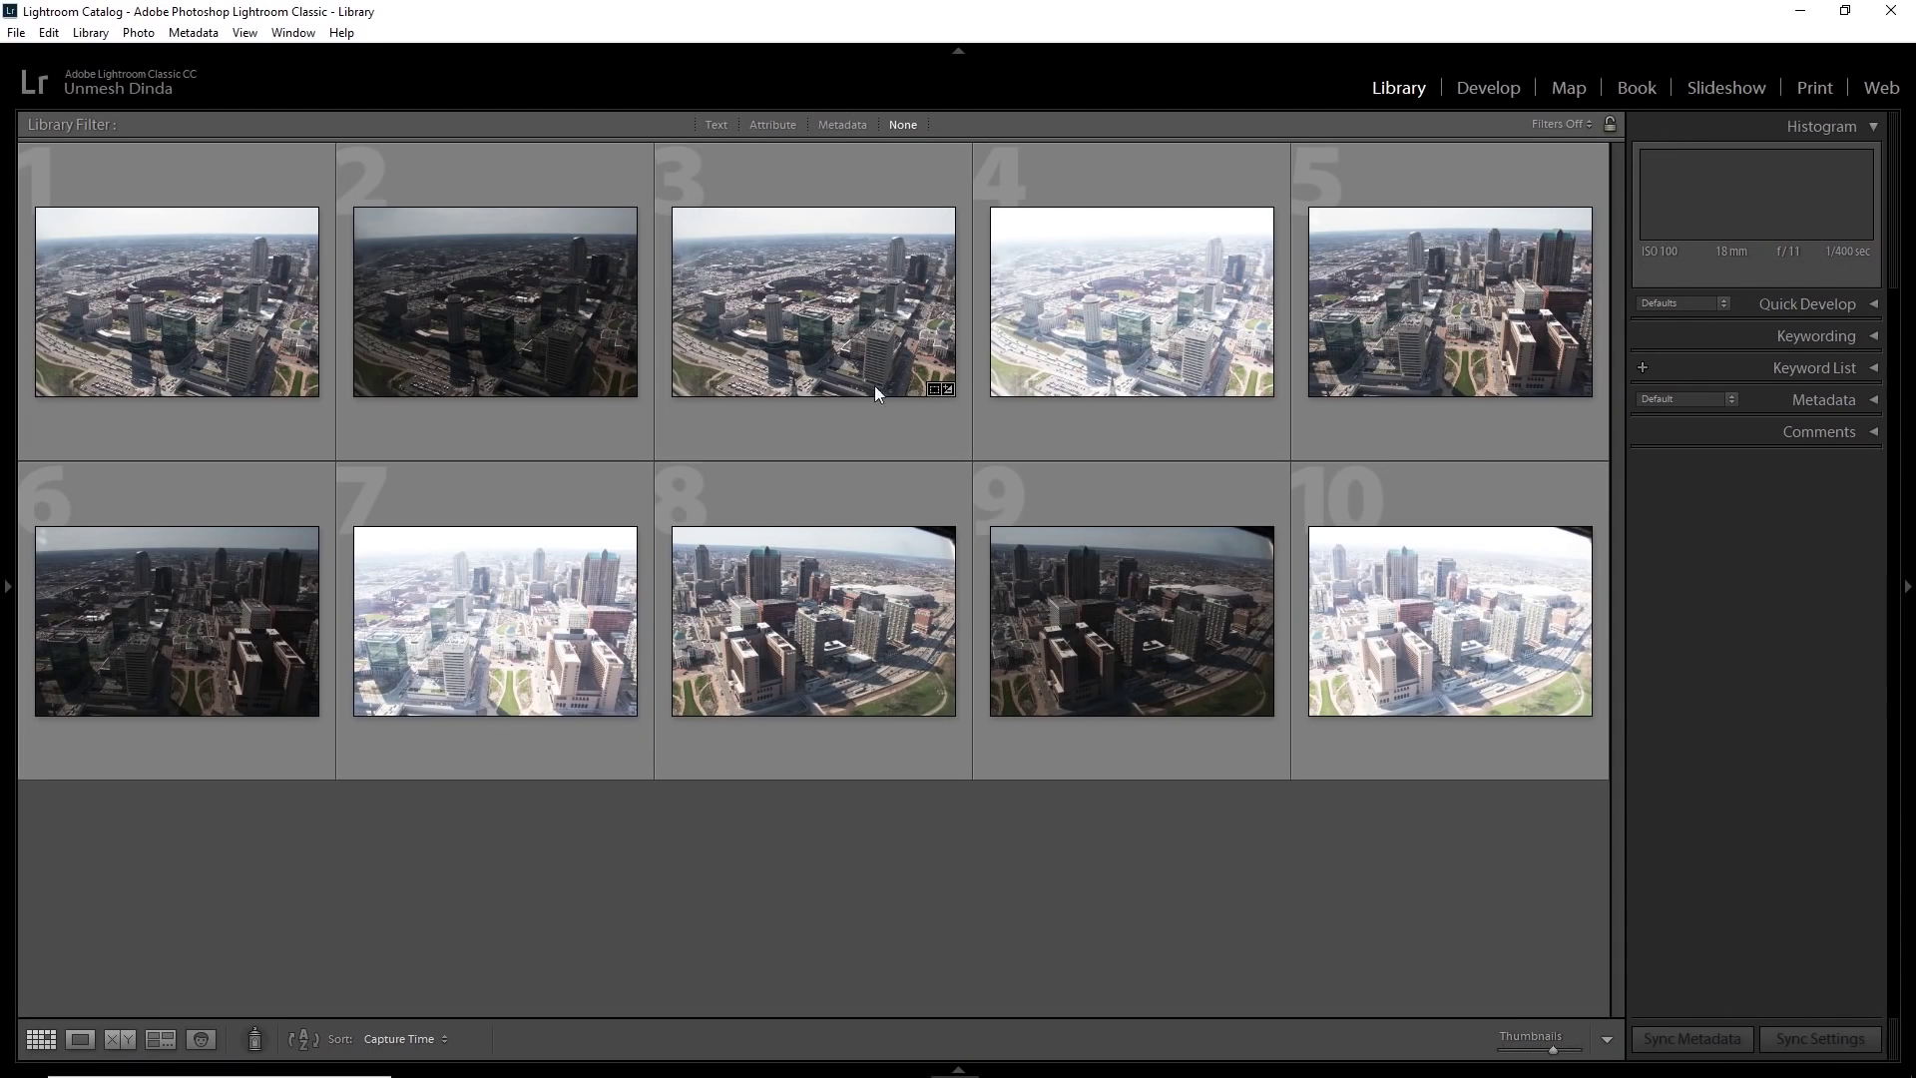
Select the new _MG_4143-HDR.dng and flag it as a pick.
{"action": "left_click", "coordinate": [874, 385]}
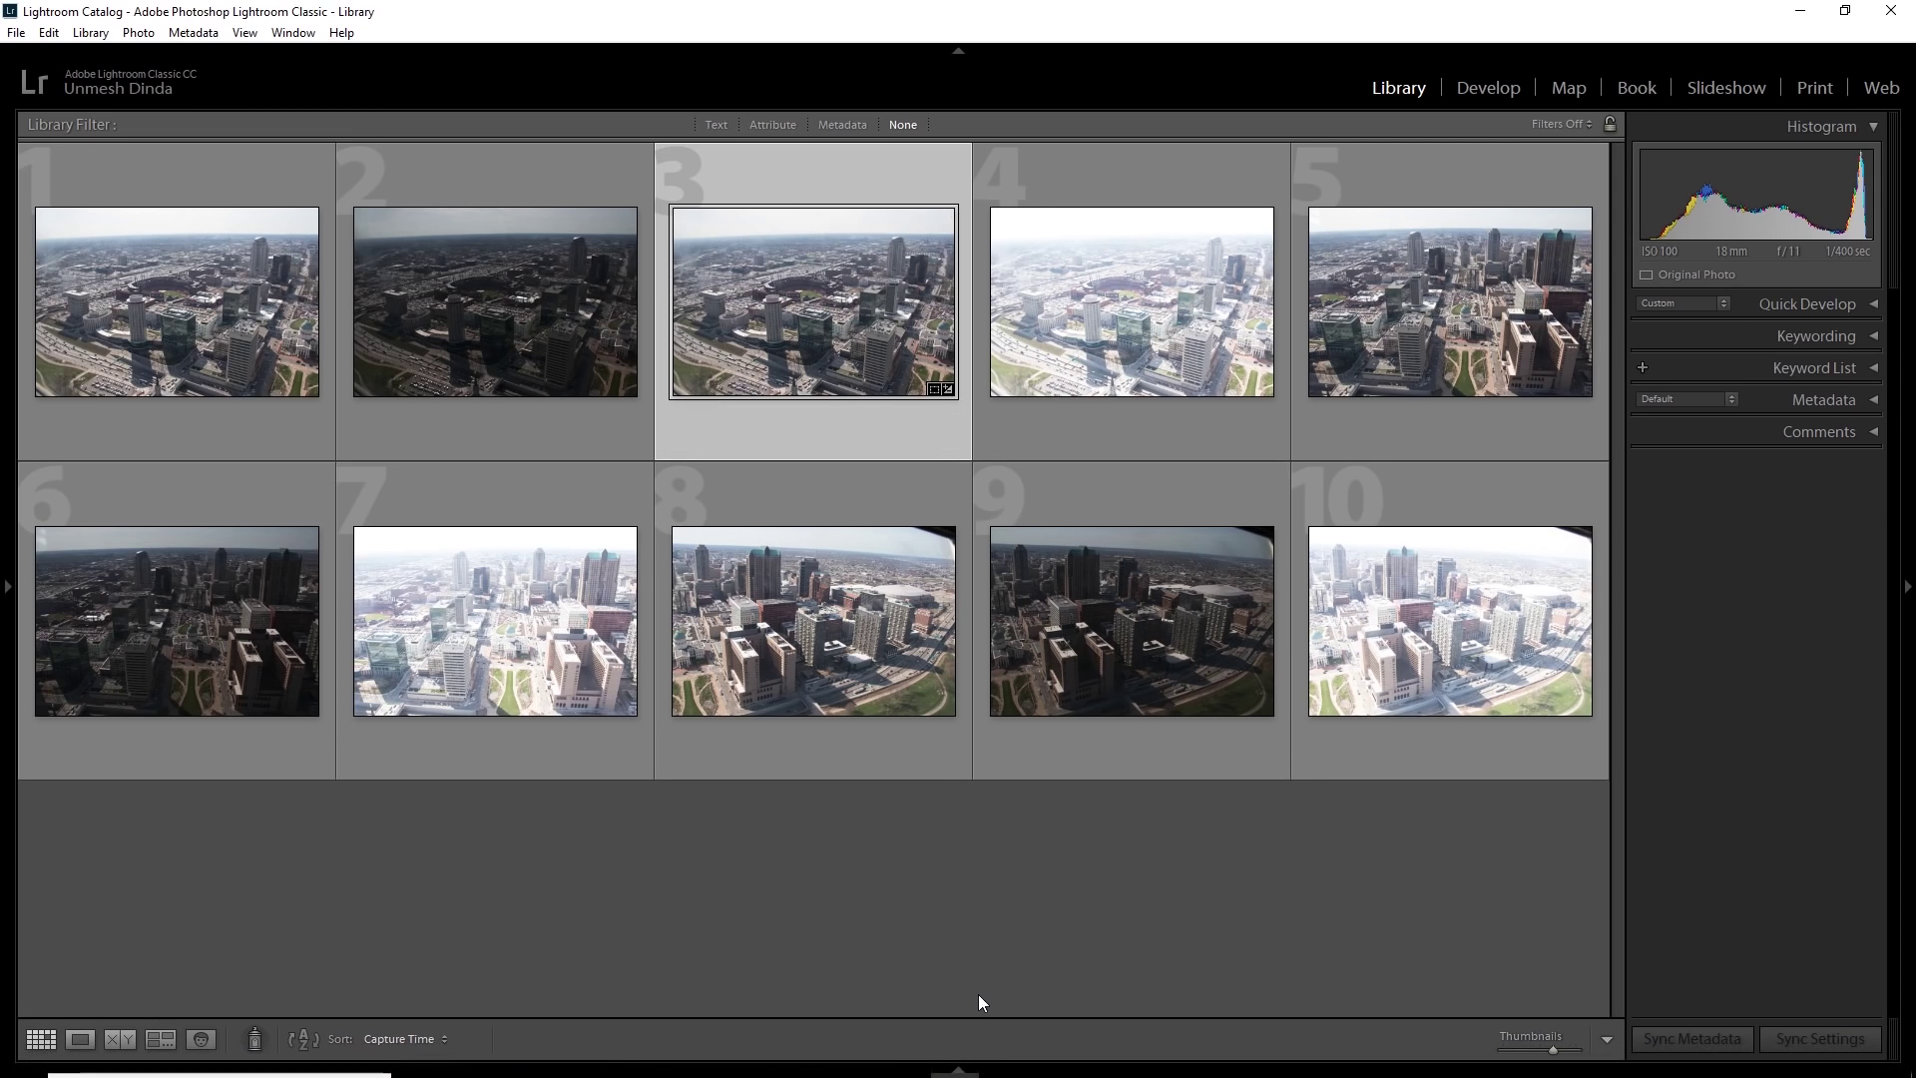
{"action": "left_click", "coordinate": [960, 1071]}
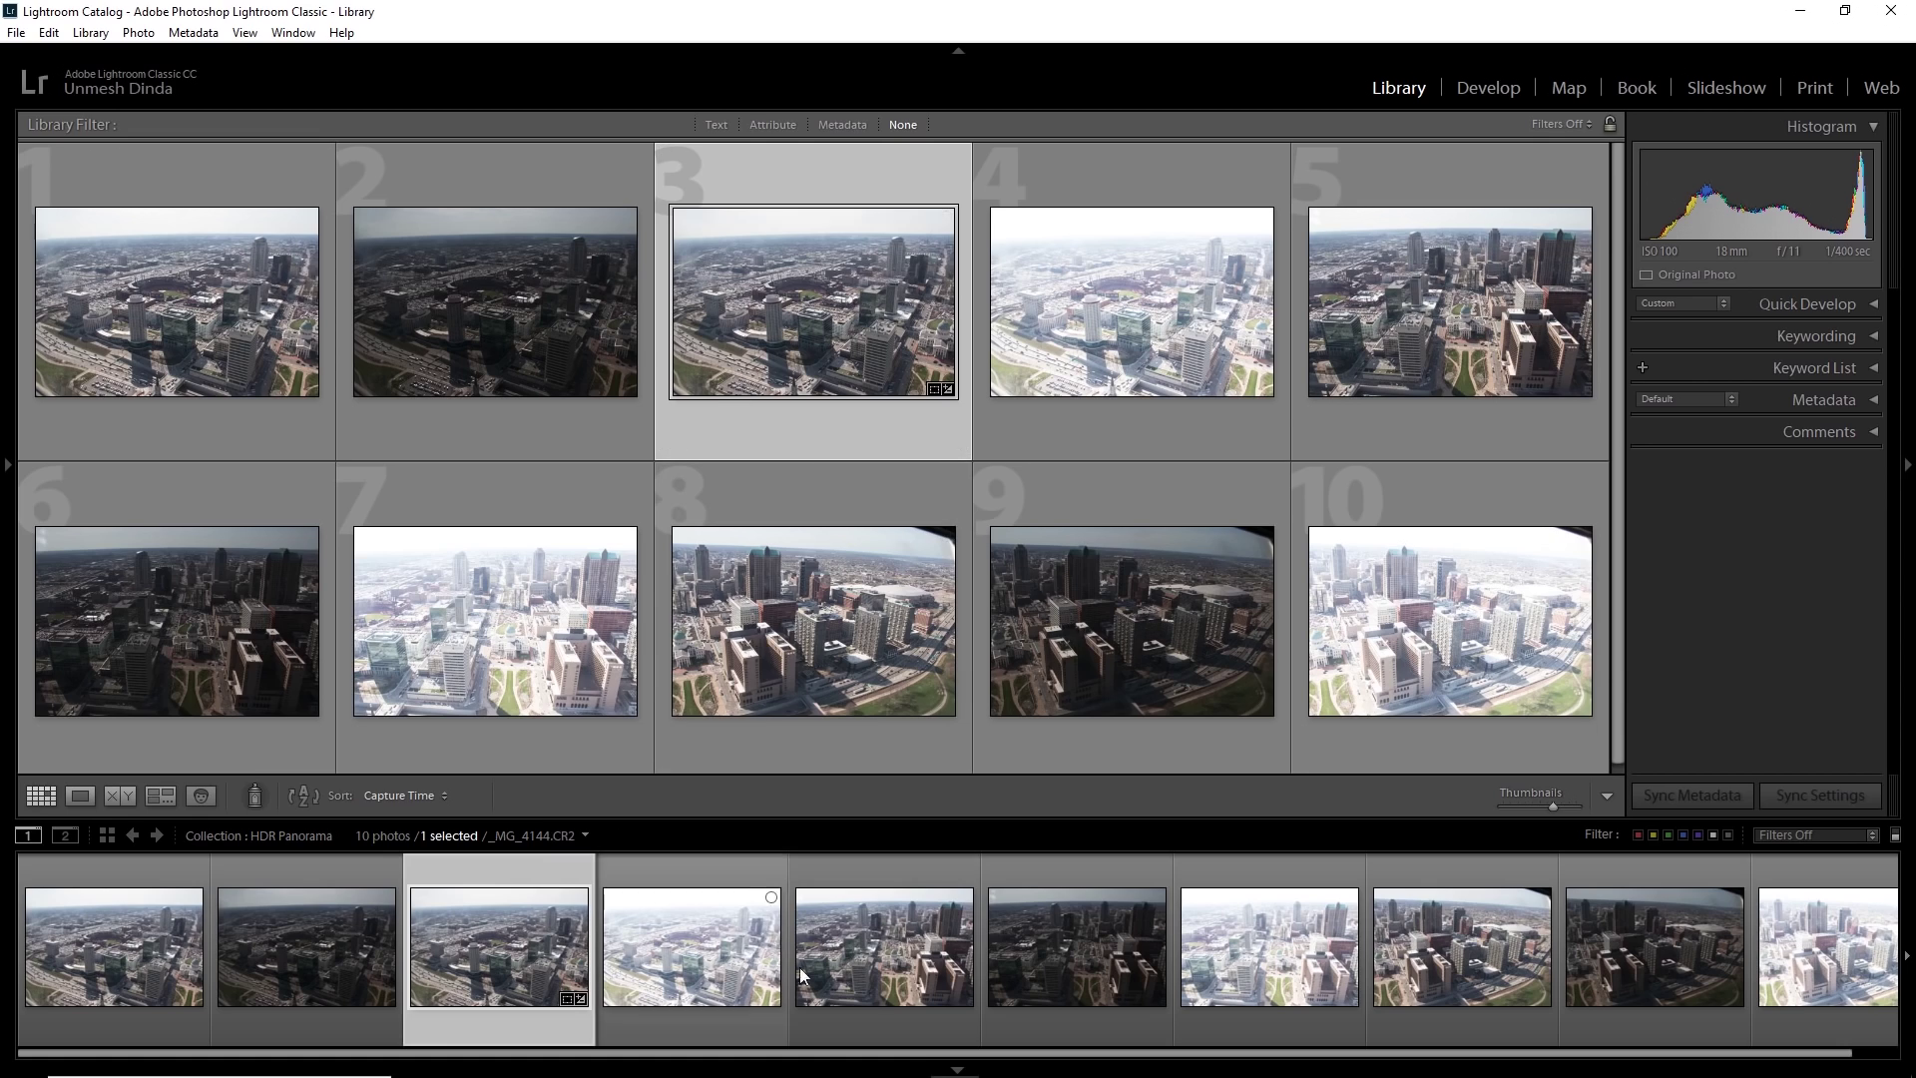
{"action": "left_click", "coordinate": [960, 1071]}
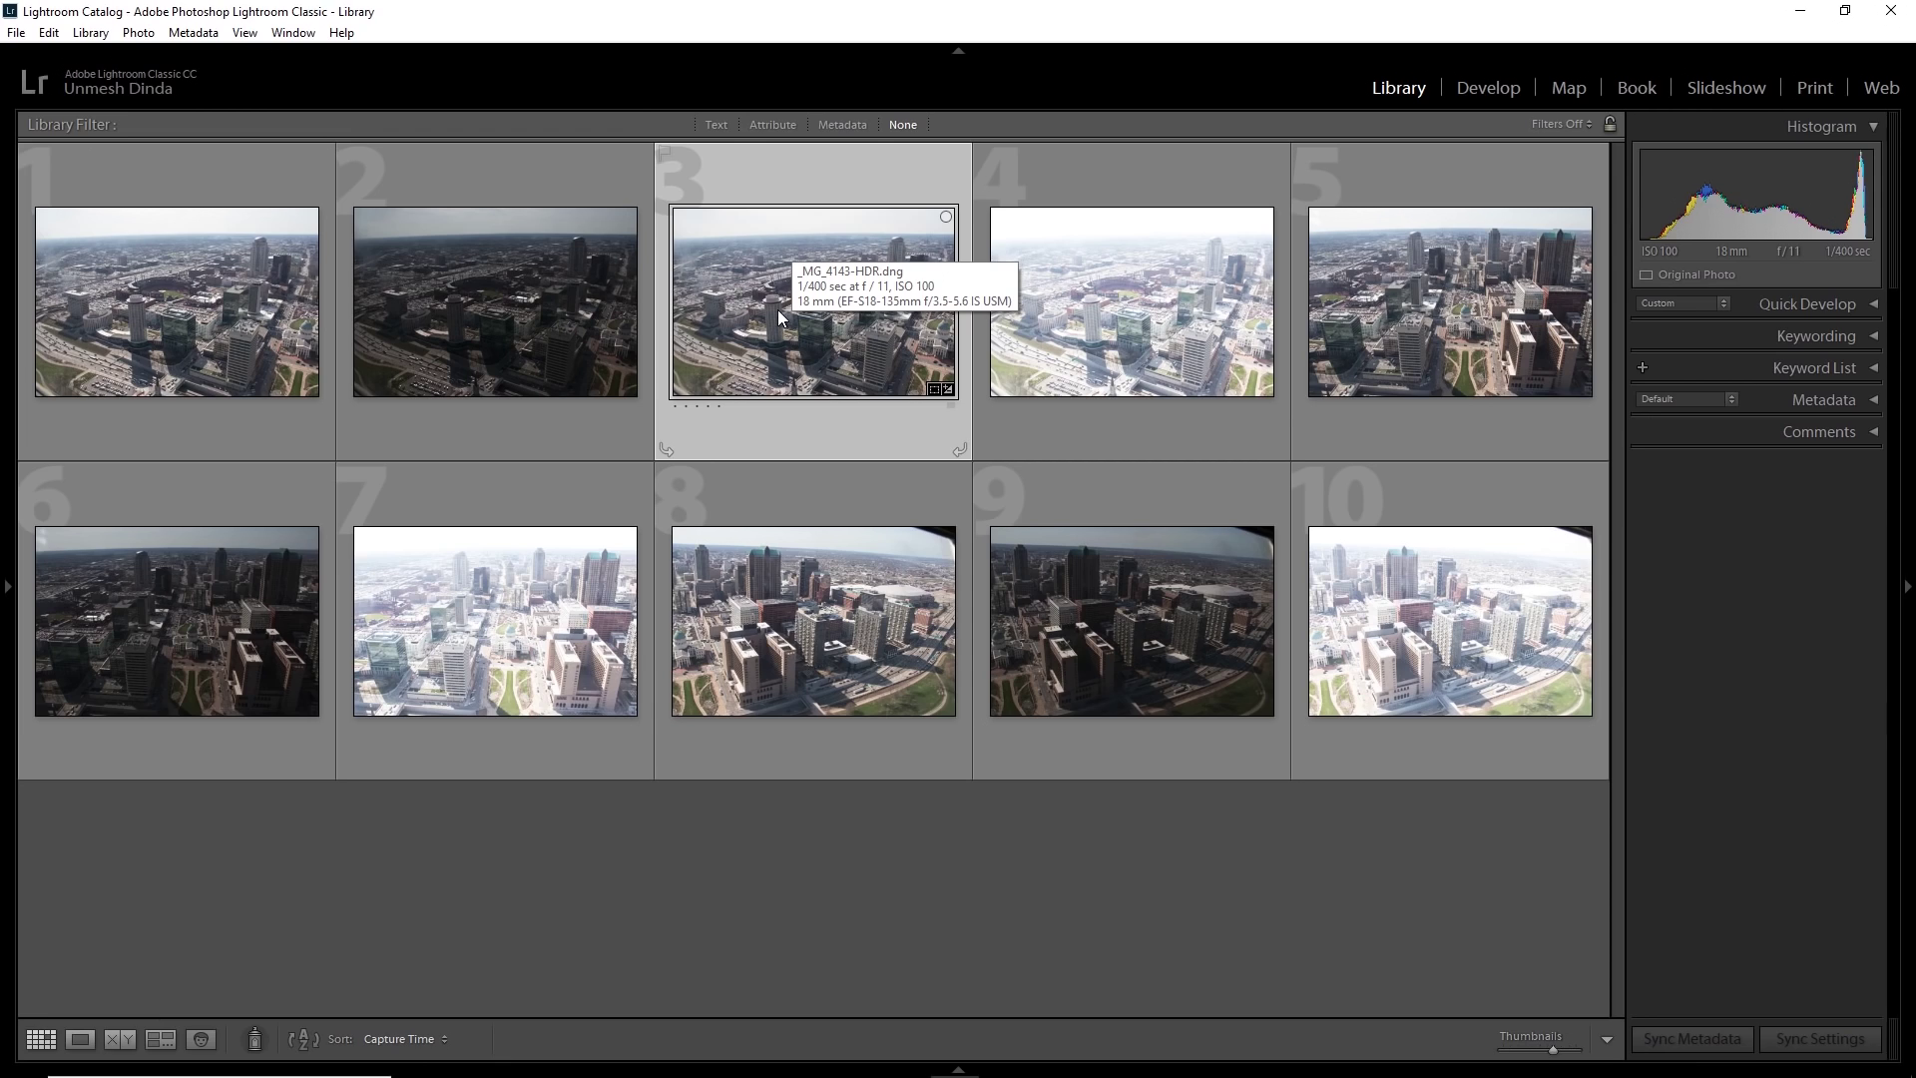
{"action": "key", "text": "p"}
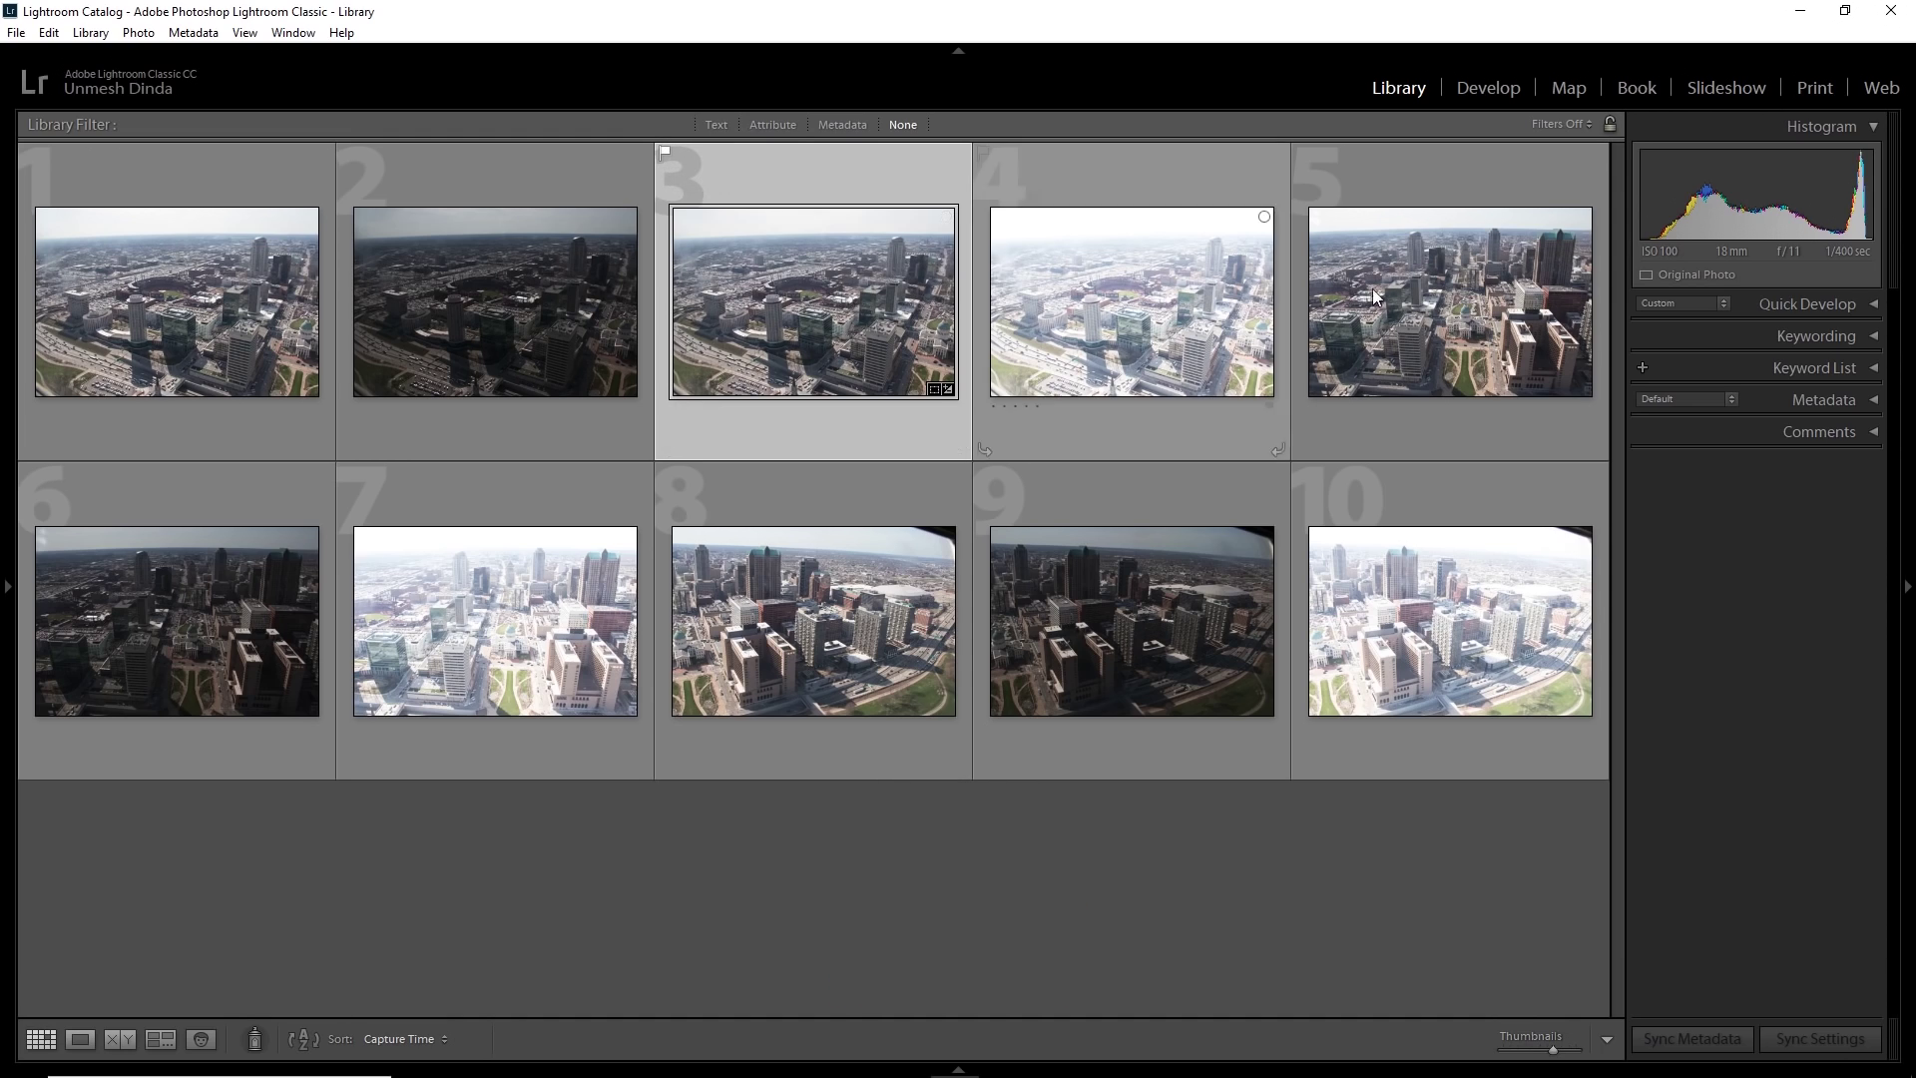
Select the second bracket, photos 5 through 7, together.
{"action": "left_click", "coordinate": [1431, 236]}
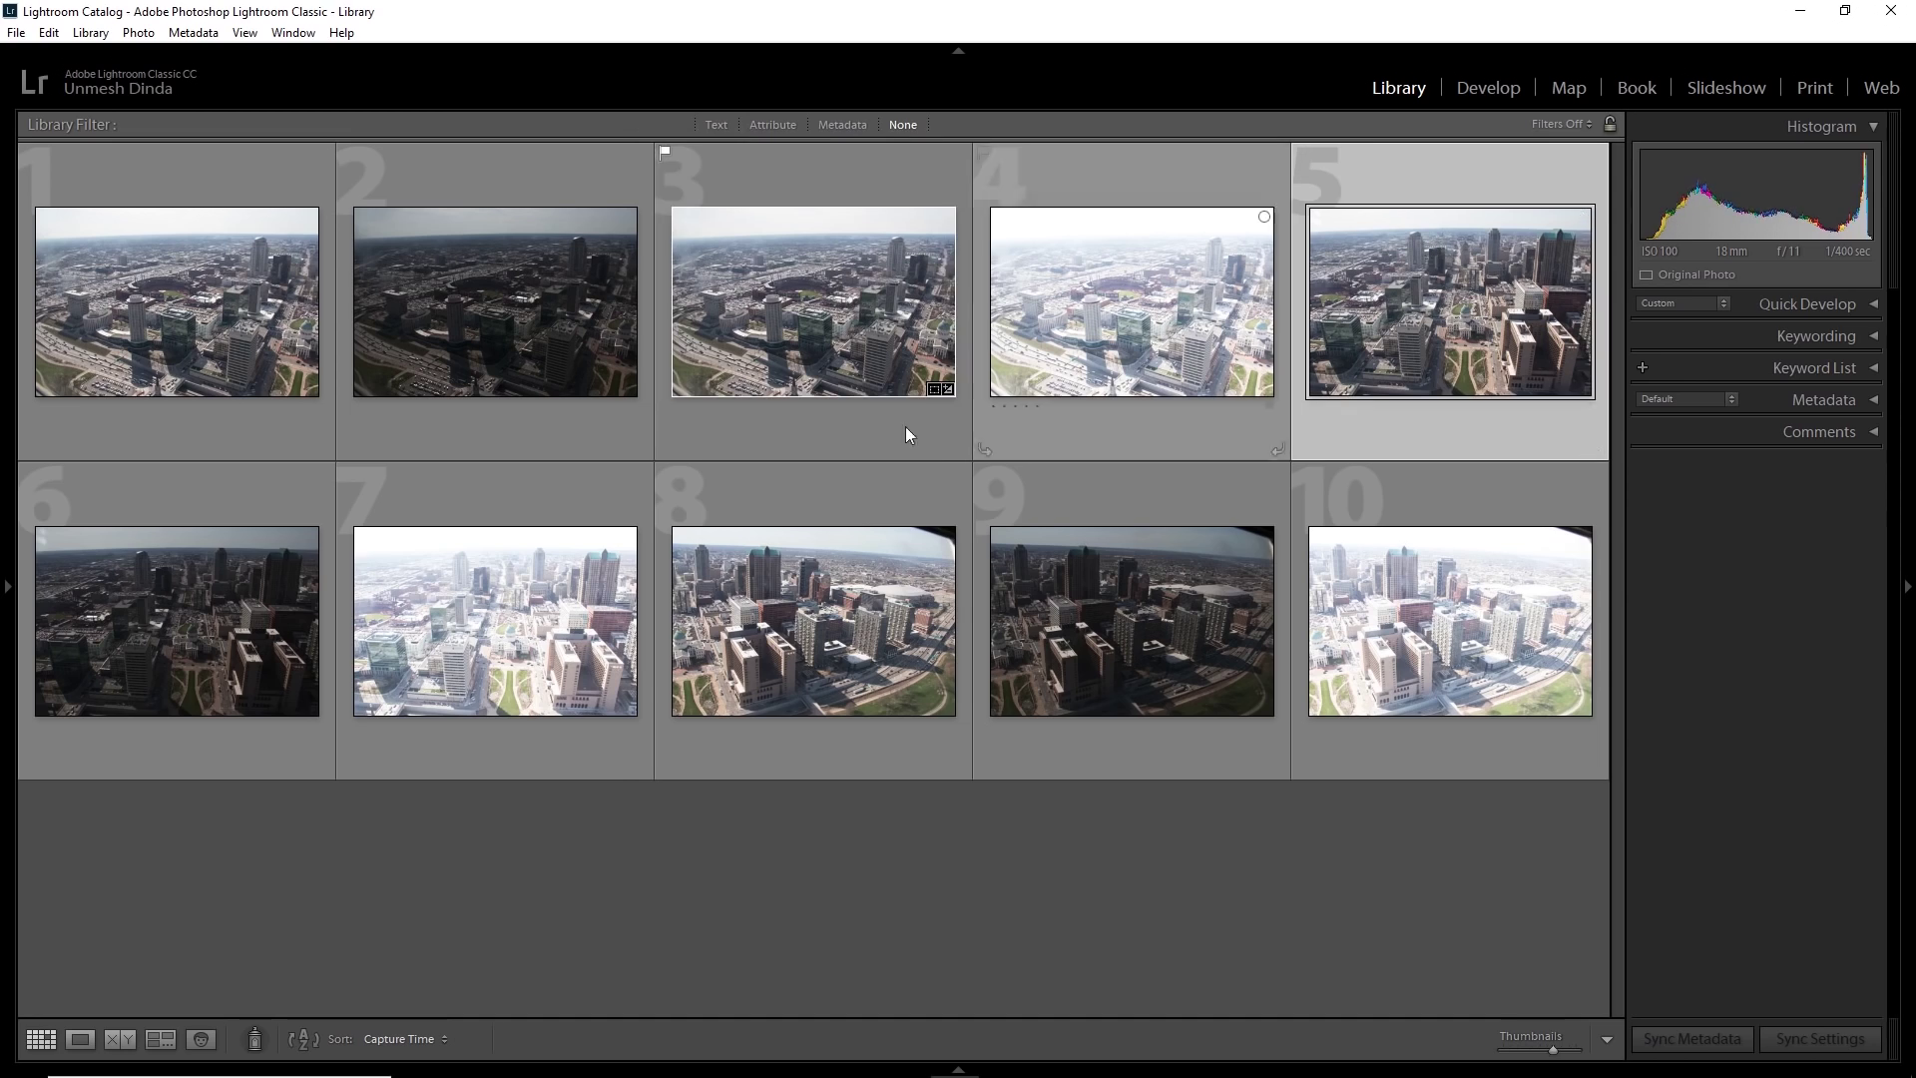
{"action": "left_click", "coordinate": [208, 597], "text": "ctrl"}
{"action": "left_click", "coordinate": [421, 596], "text": "ctrl"}
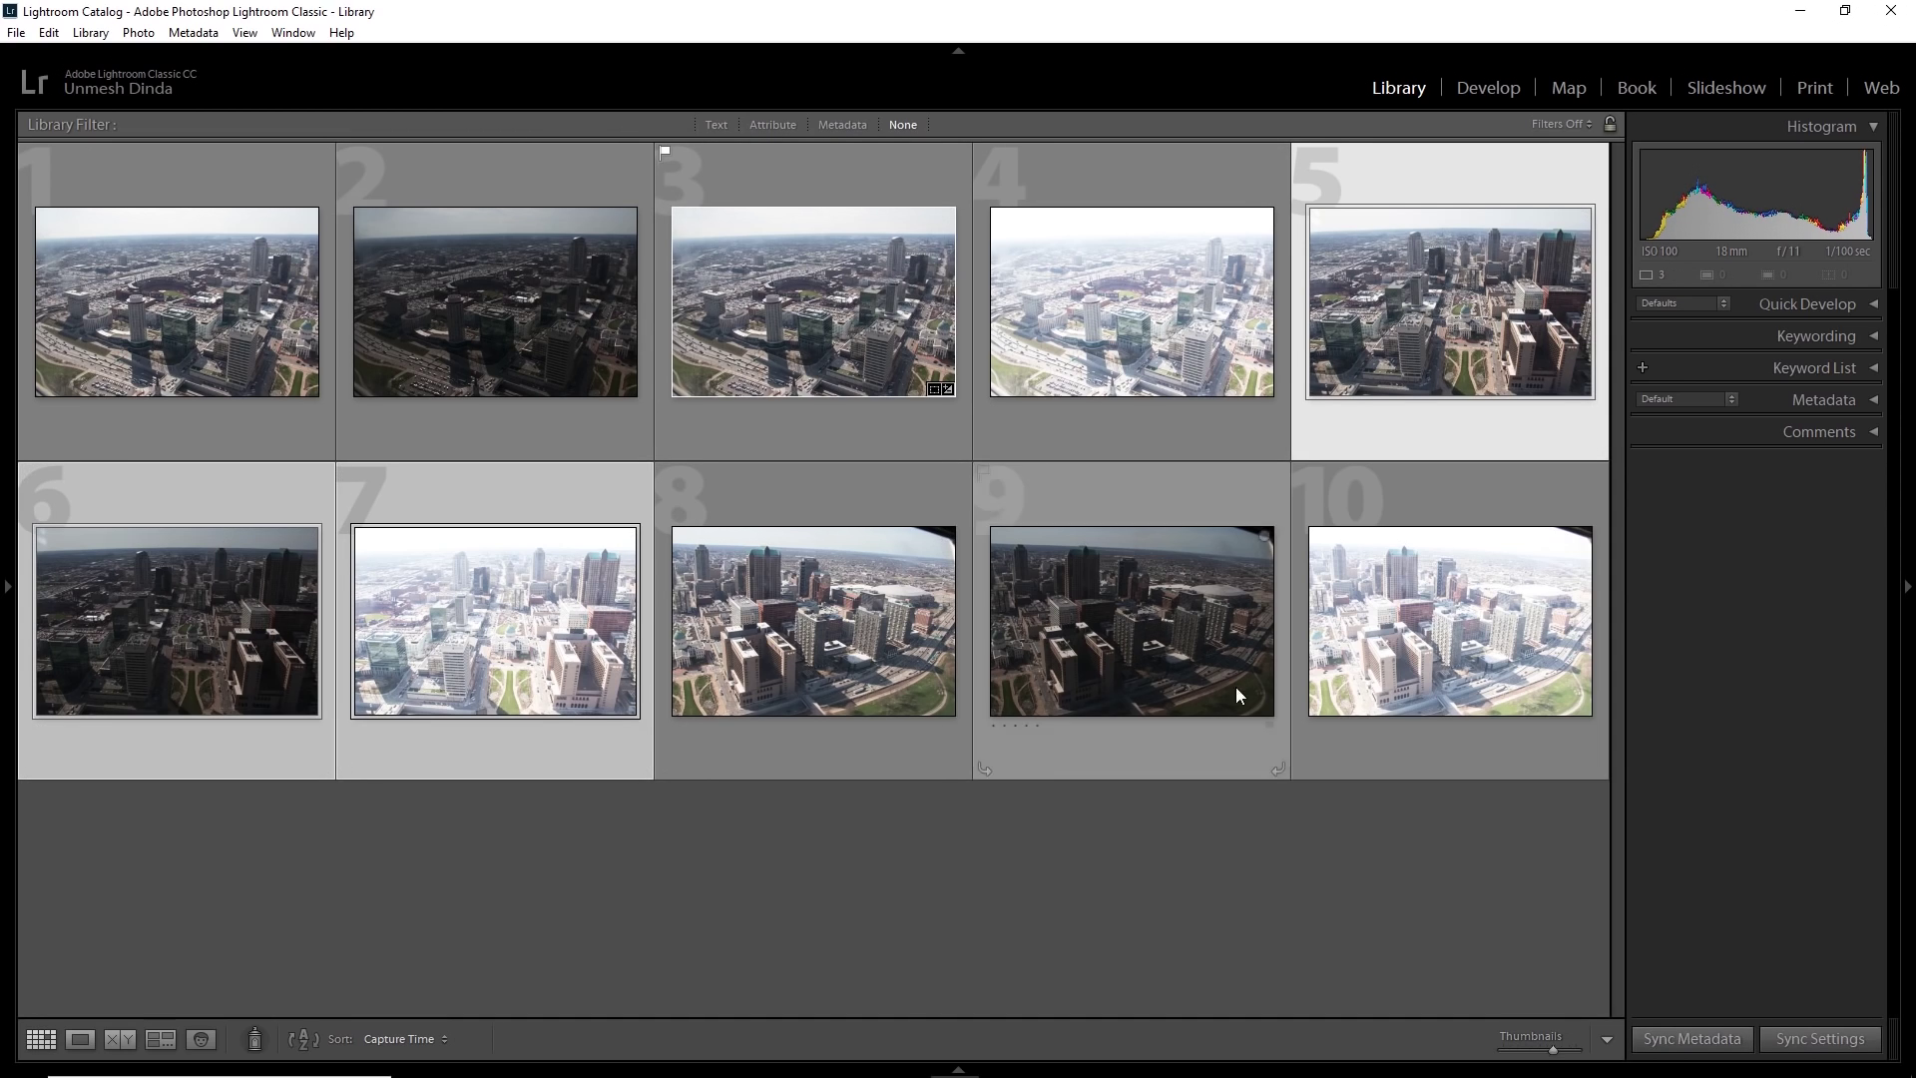
{"action": "left_click", "coordinate": [1332, 393]}
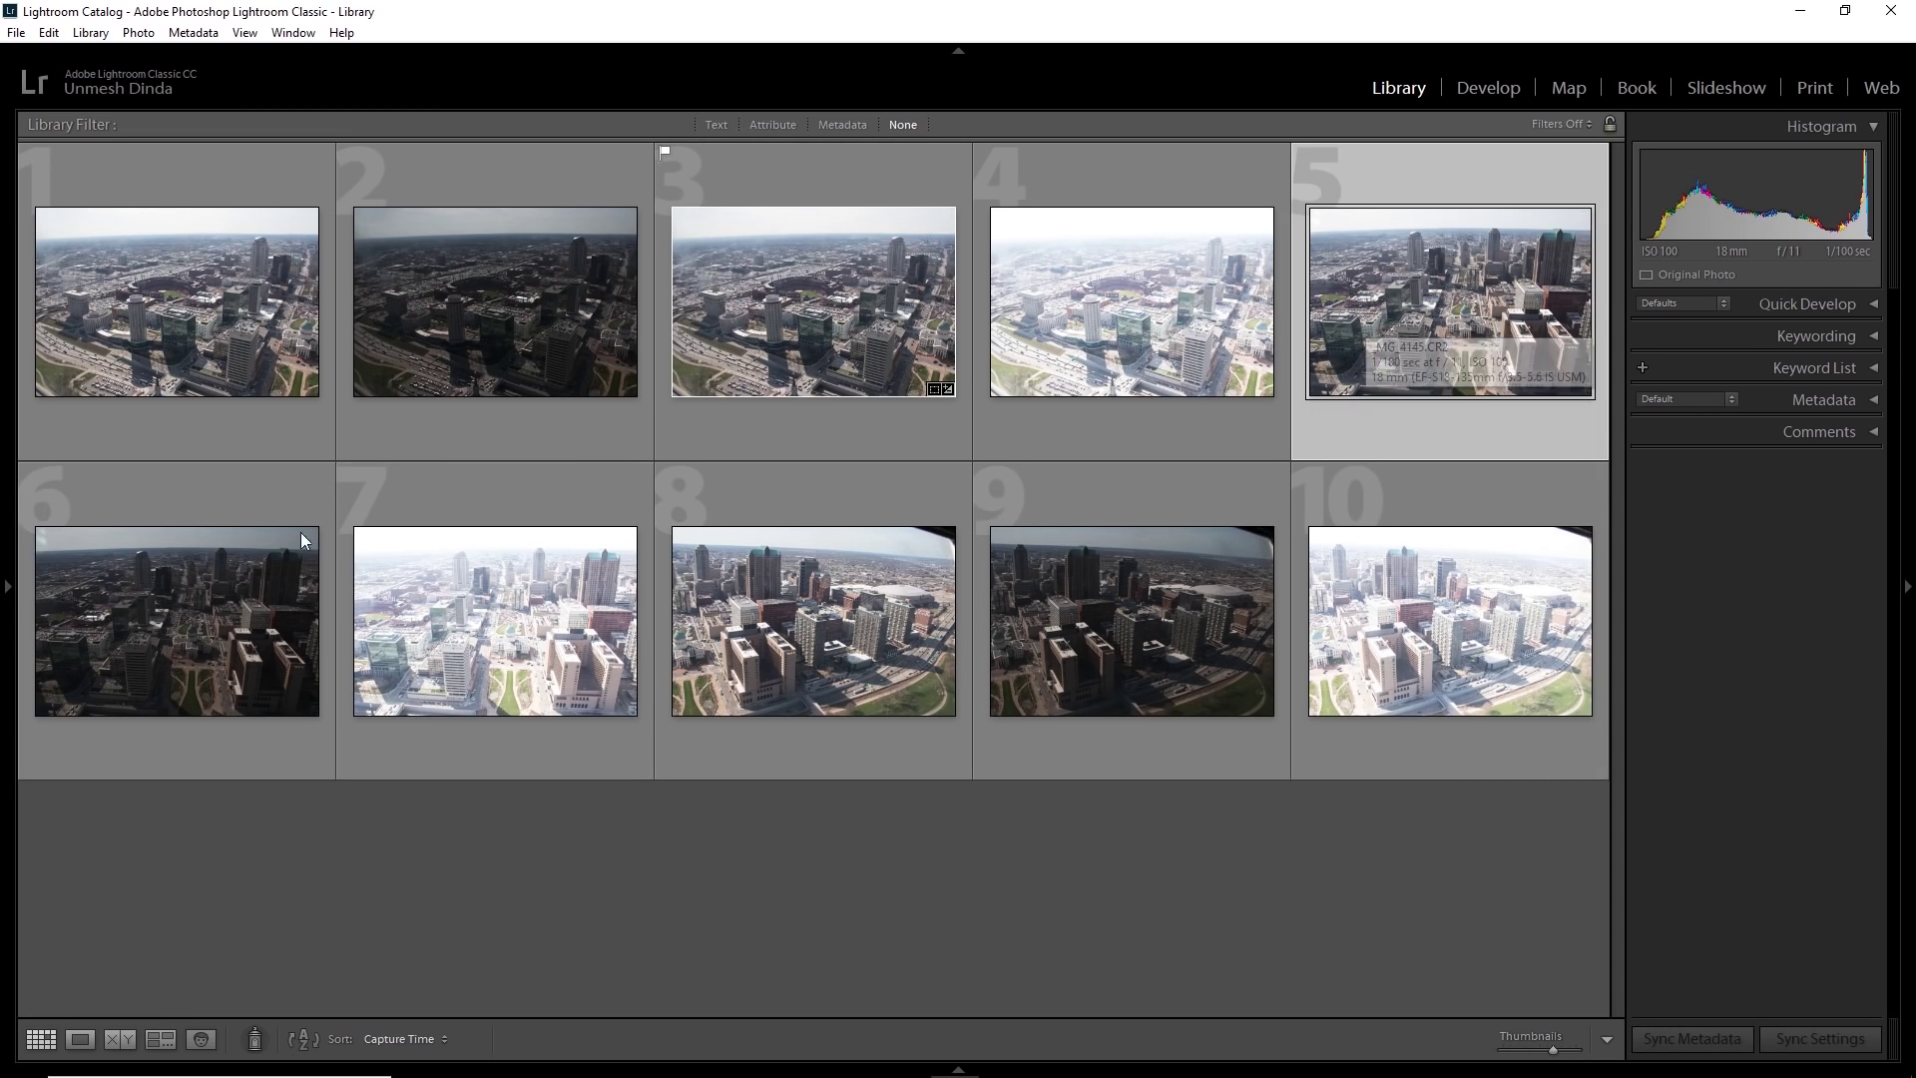
{"action": "left_click", "coordinate": [187, 563], "text": "ctrl"}
{"action": "left_click", "coordinate": [423, 550], "text": "ctrl"}
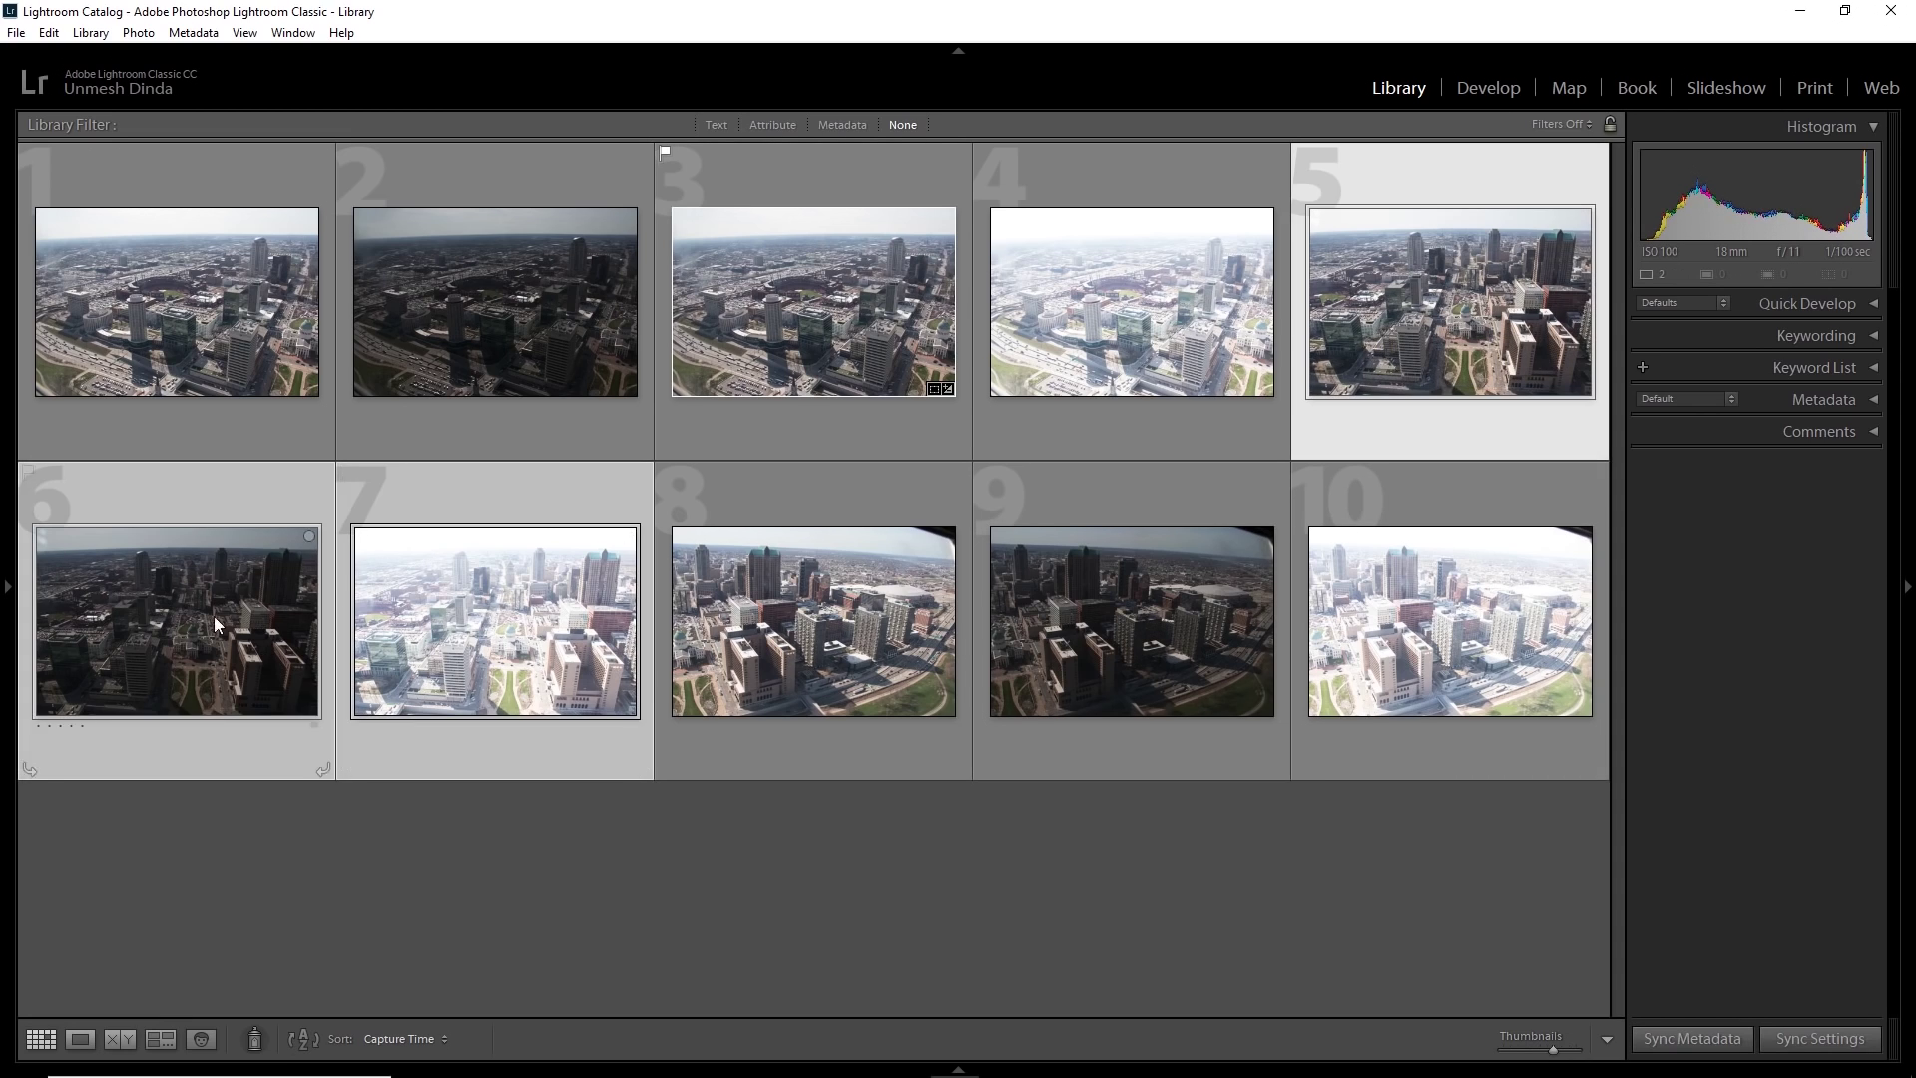
{"action": "left_click", "coordinate": [567, 748]}
{"action": "left_click", "coordinate": [1467, 267]}
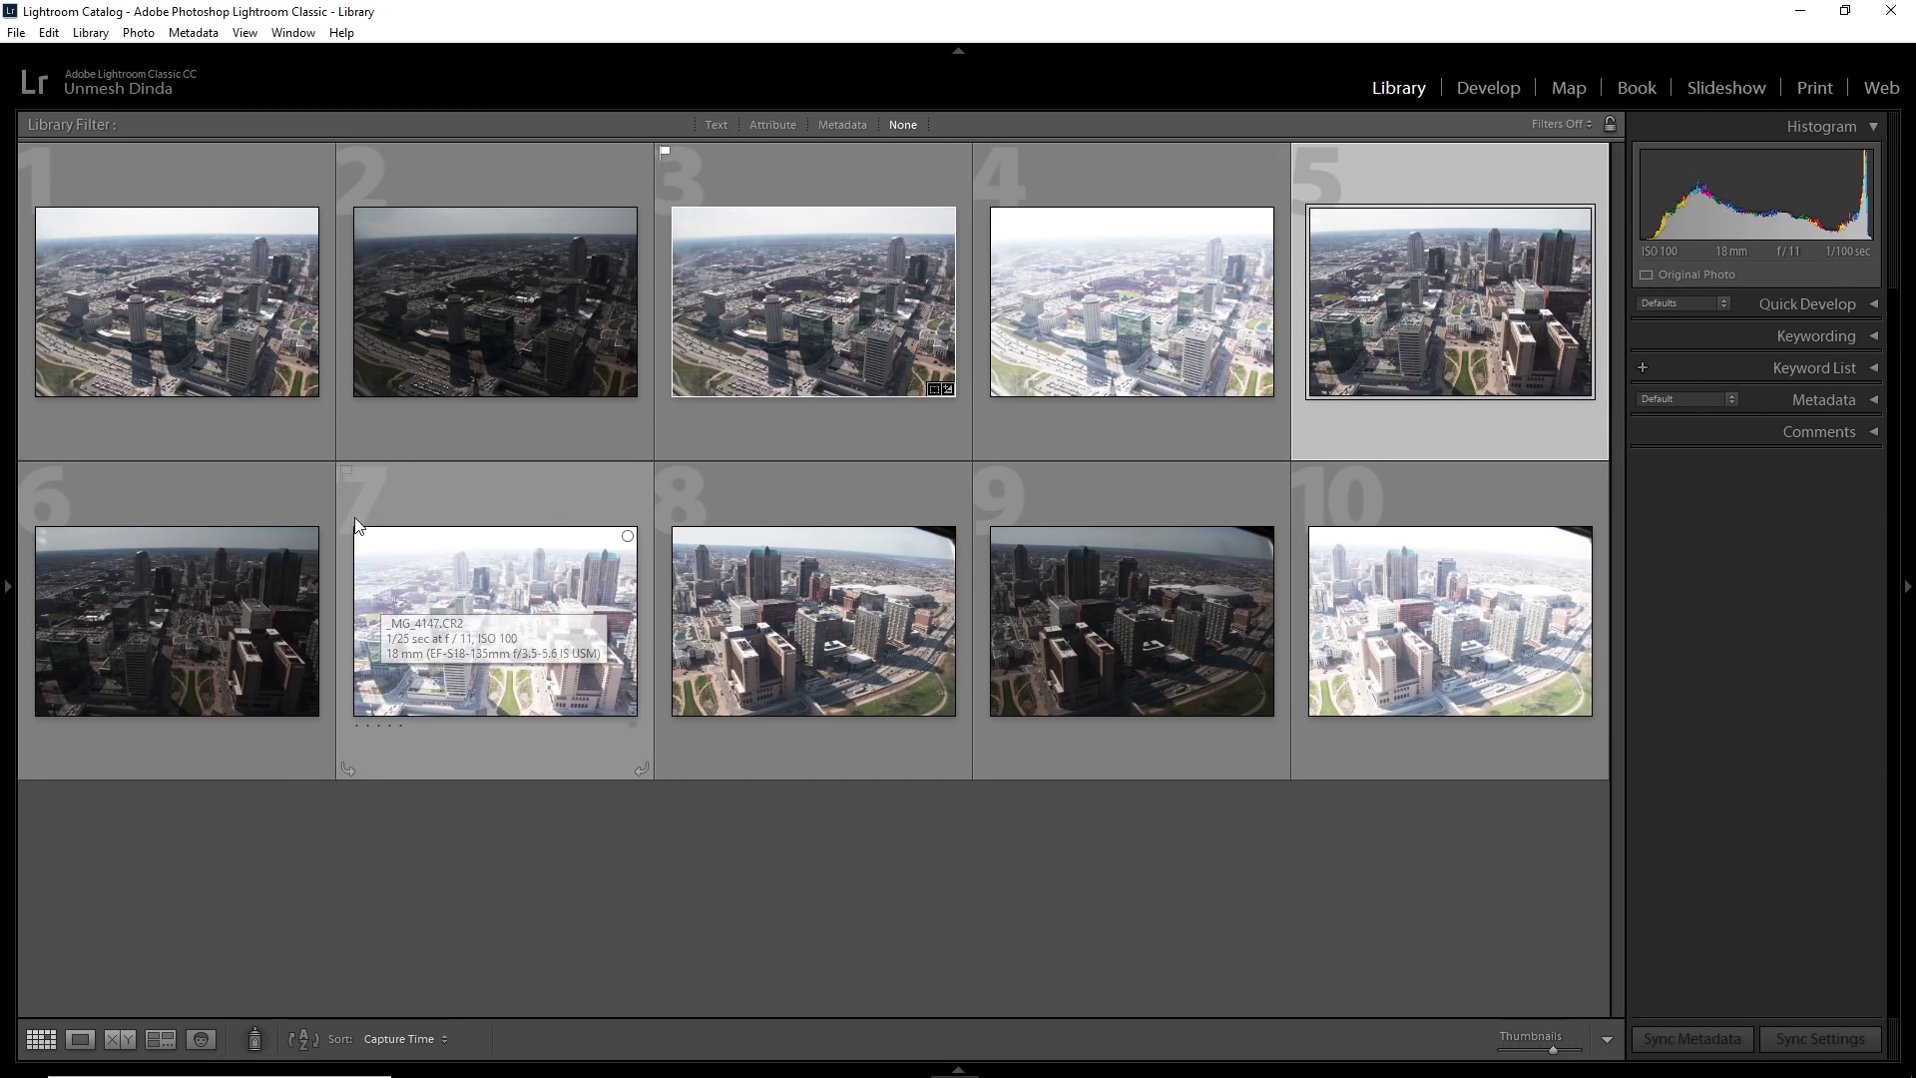
{"action": "left_click", "coordinate": [481, 560], "text": "shift"}
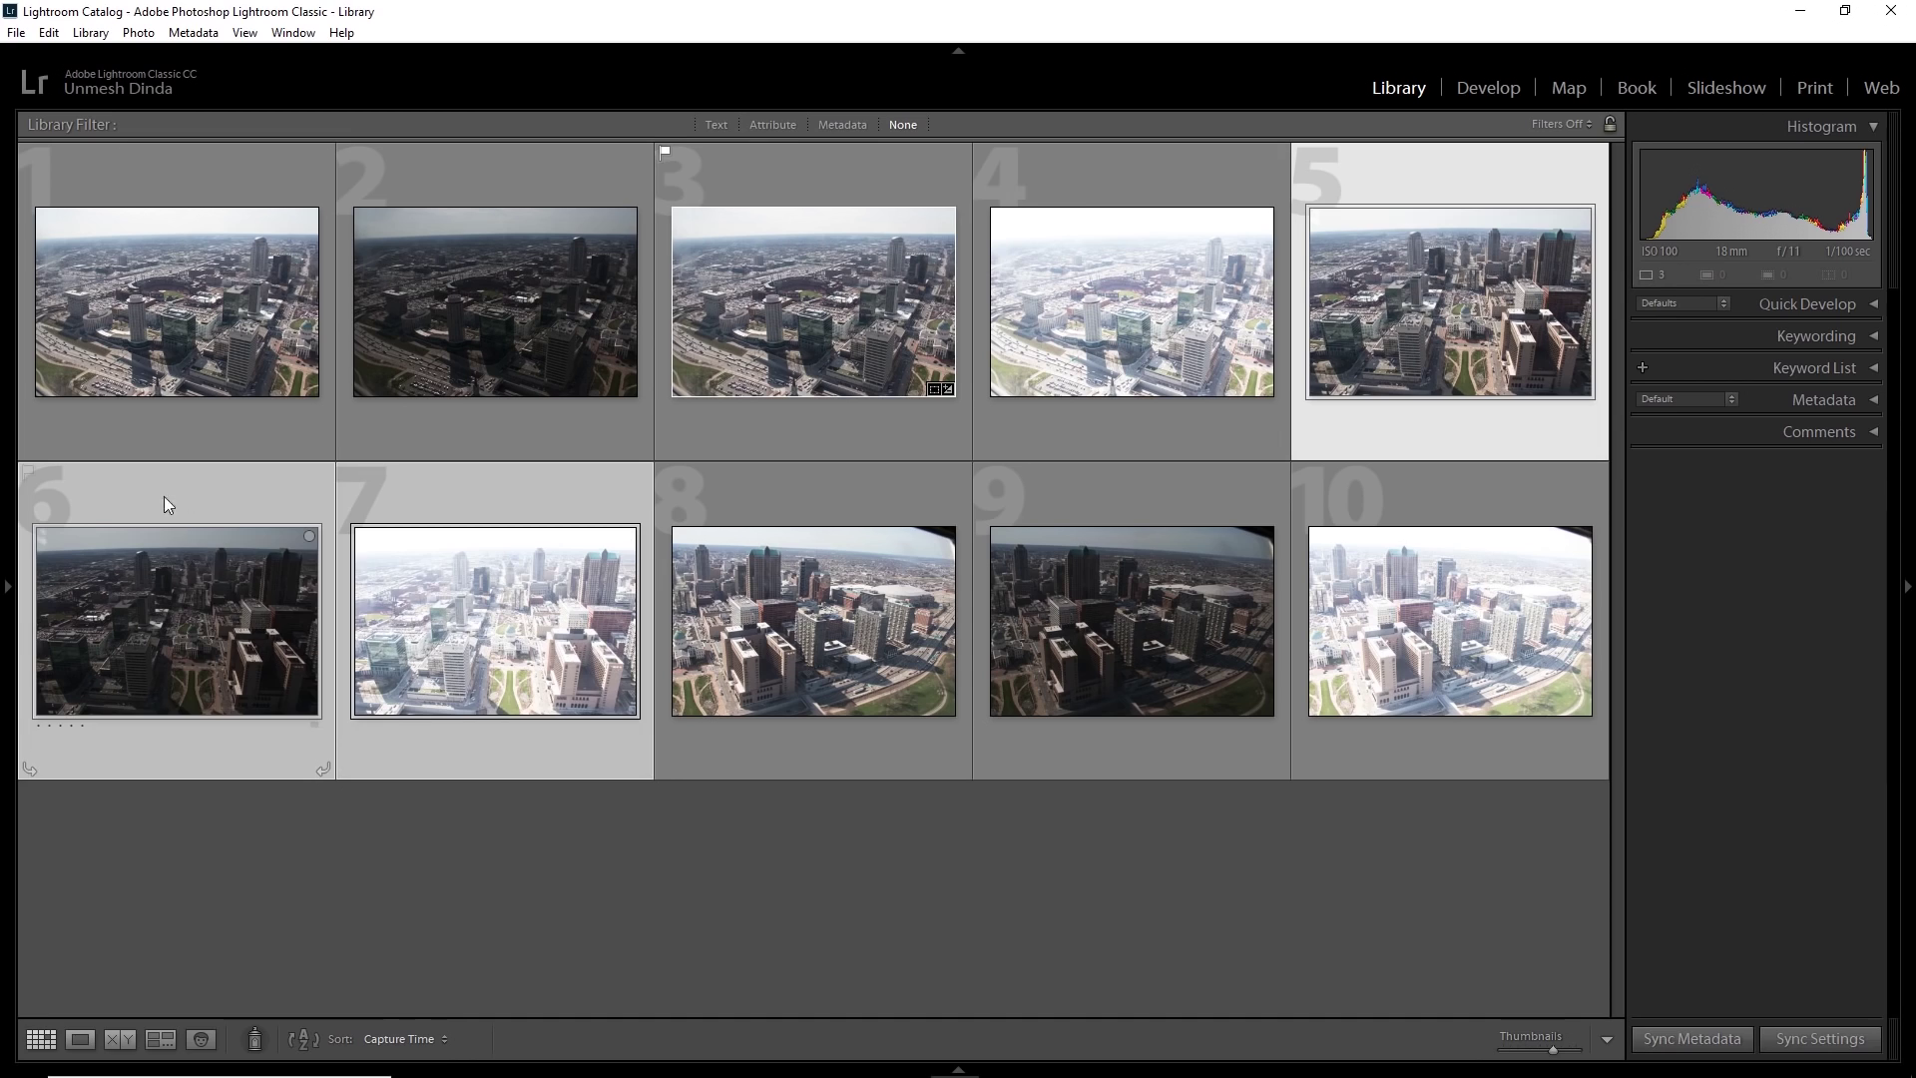
Run Photo Merge > HDR on photos 5–7 and merge them.
{"action": "right_click", "coordinate": [237, 596]}
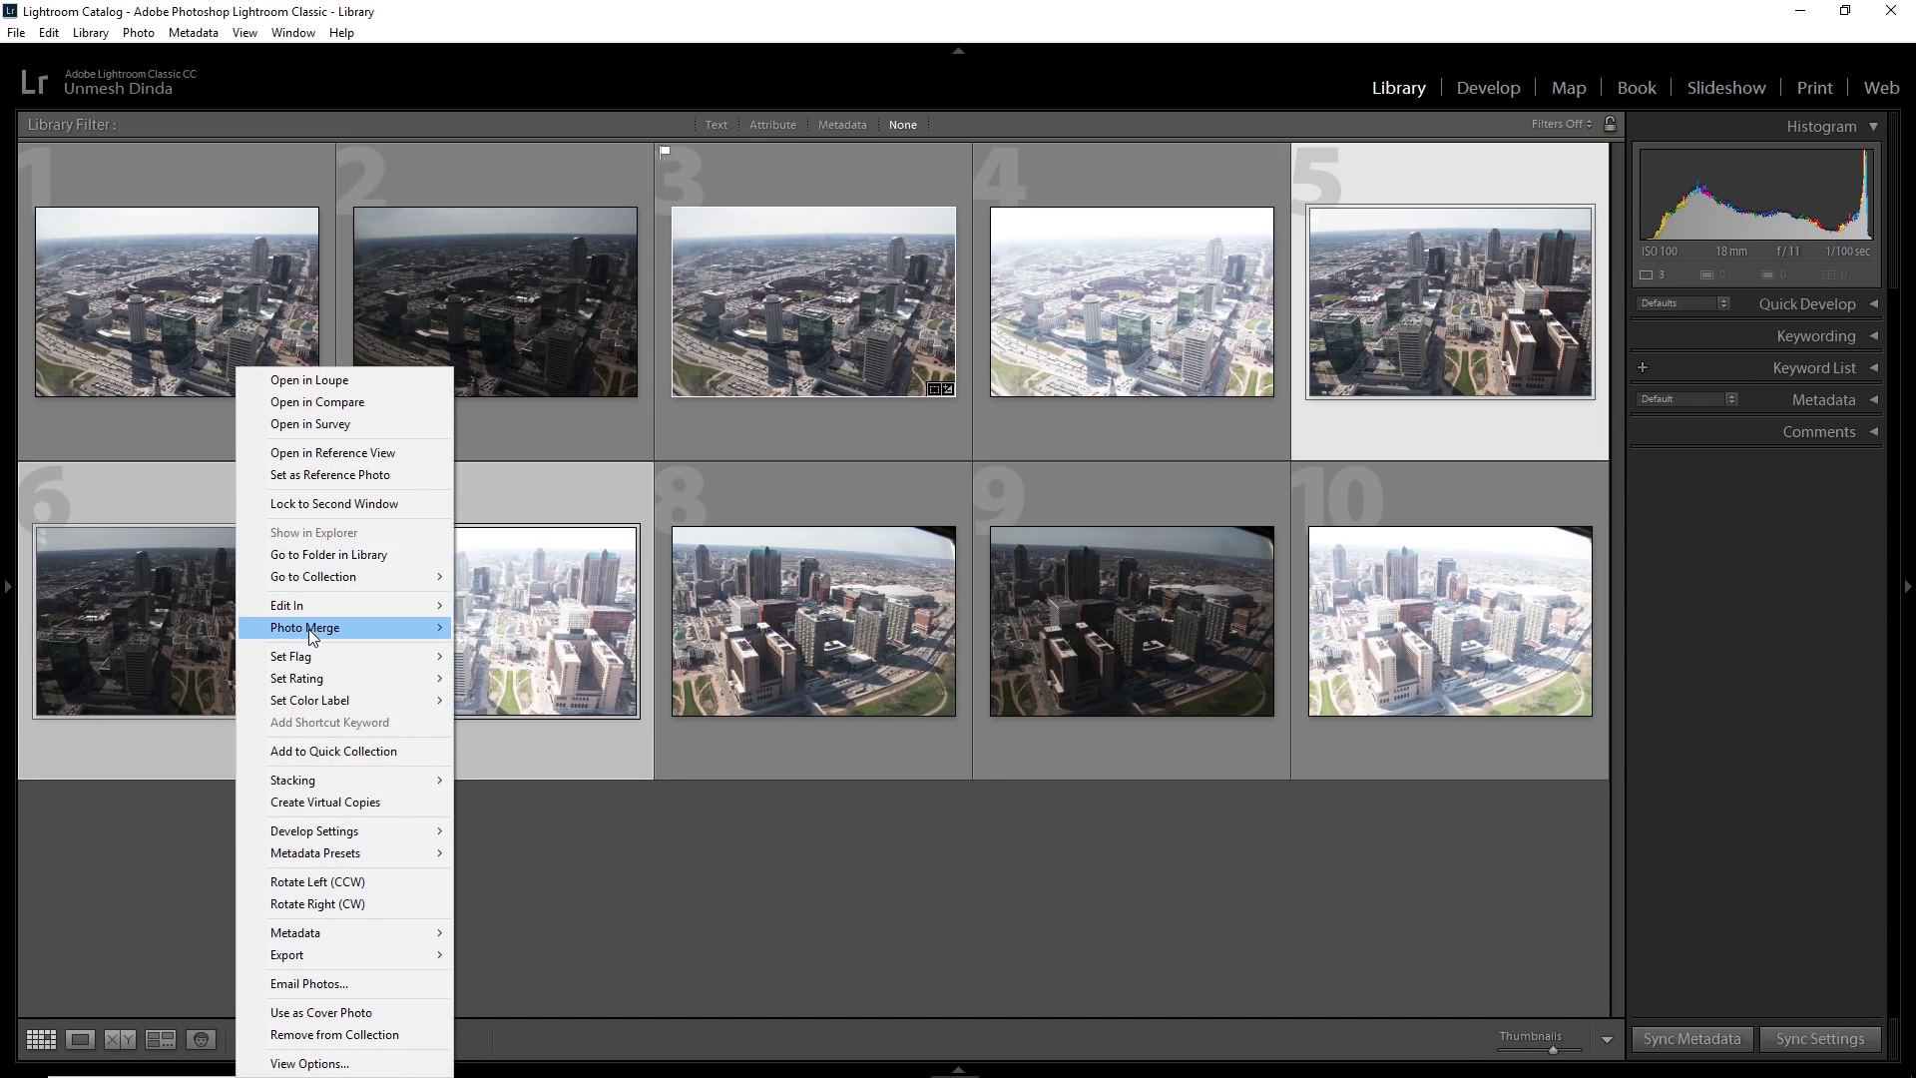
{"action": "mouse_move", "coordinate": [309, 629]}
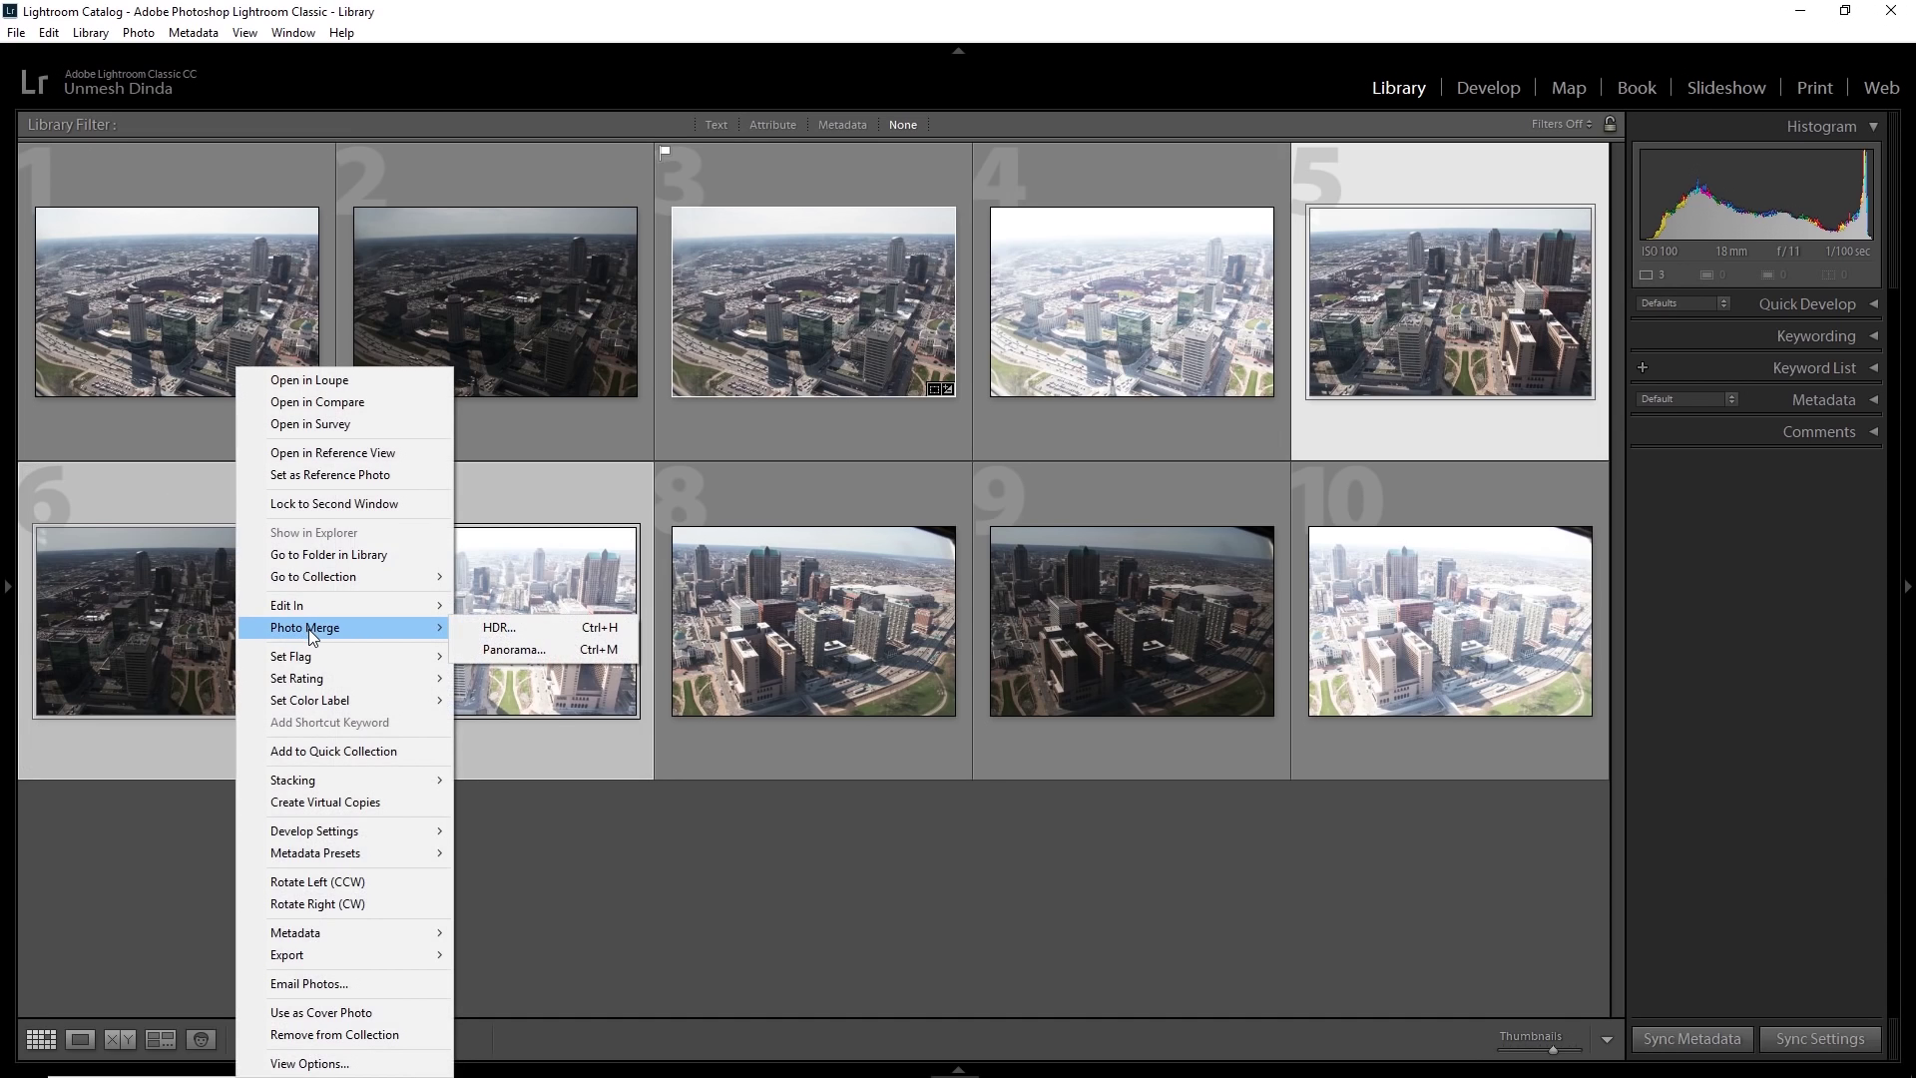
{"action": "left_click", "coordinate": [595, 629]}
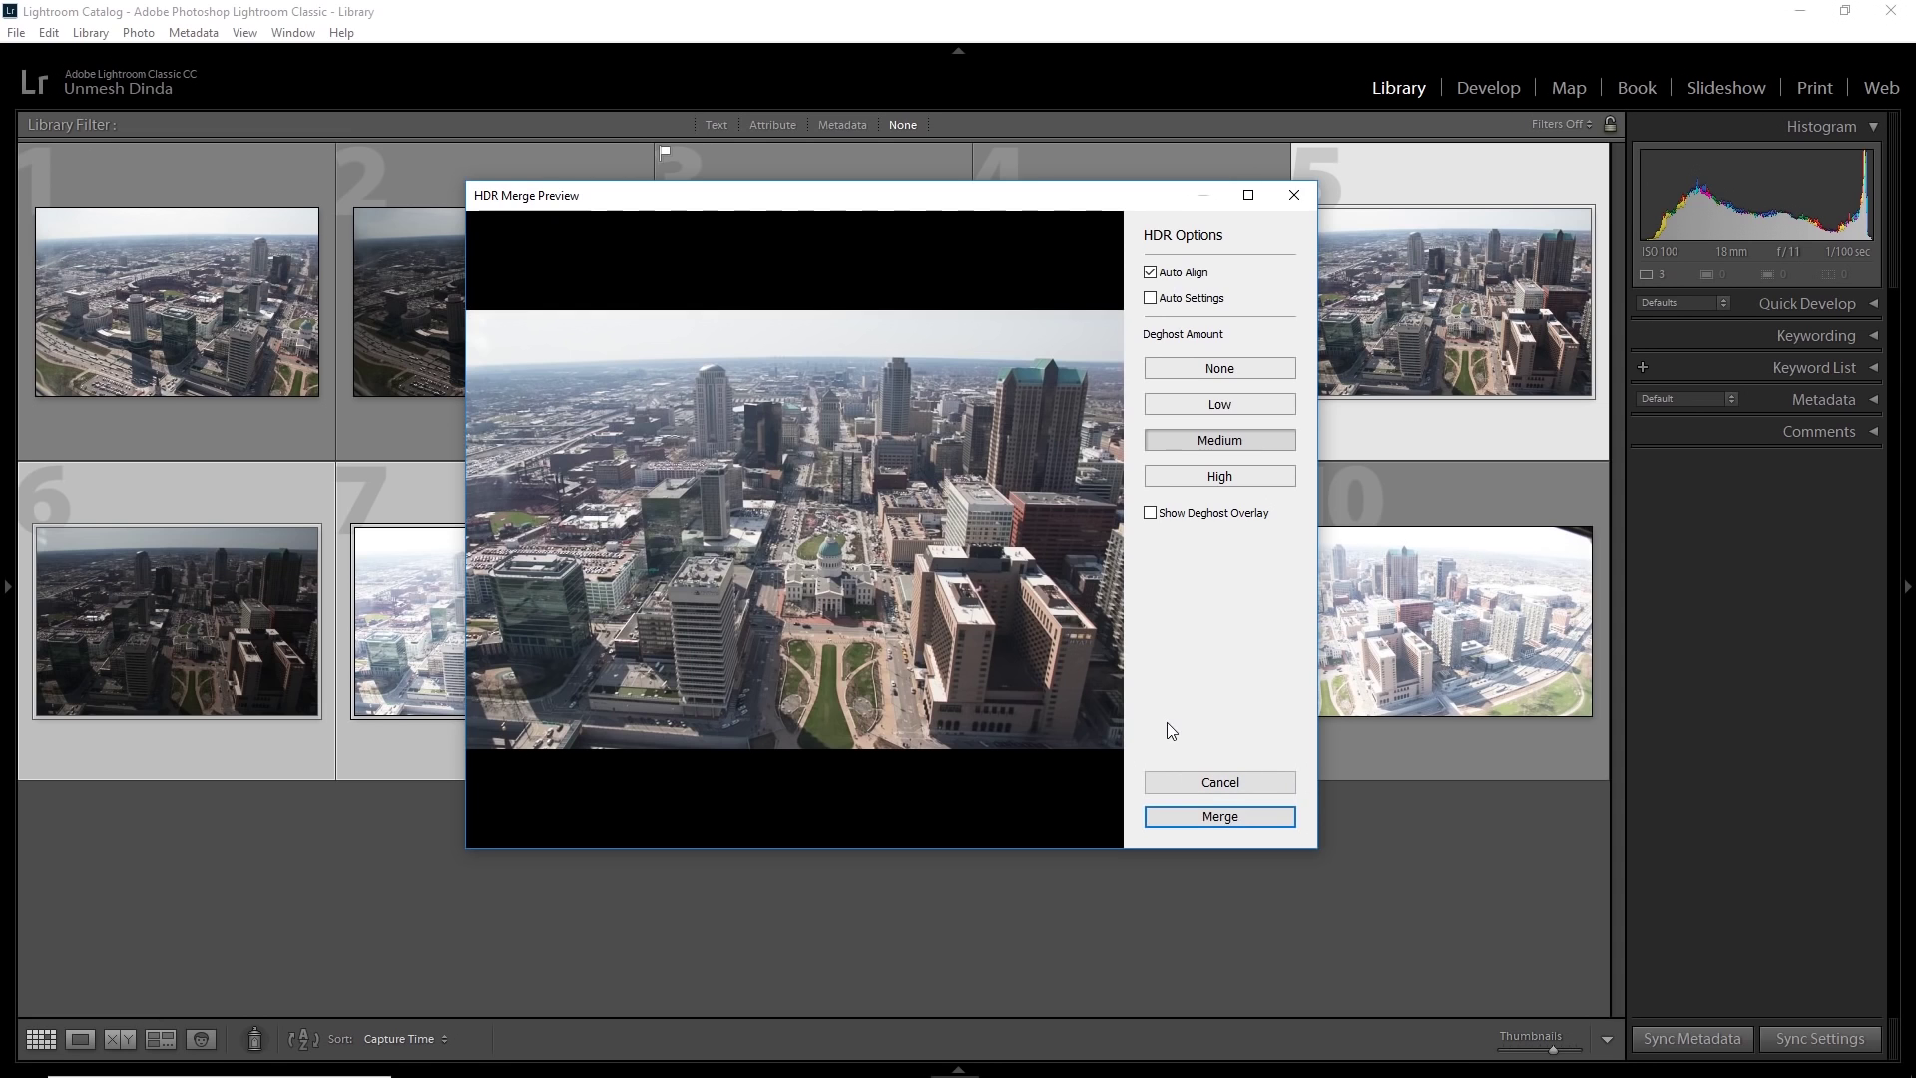
{"action": "left_click", "coordinate": [1241, 826]}
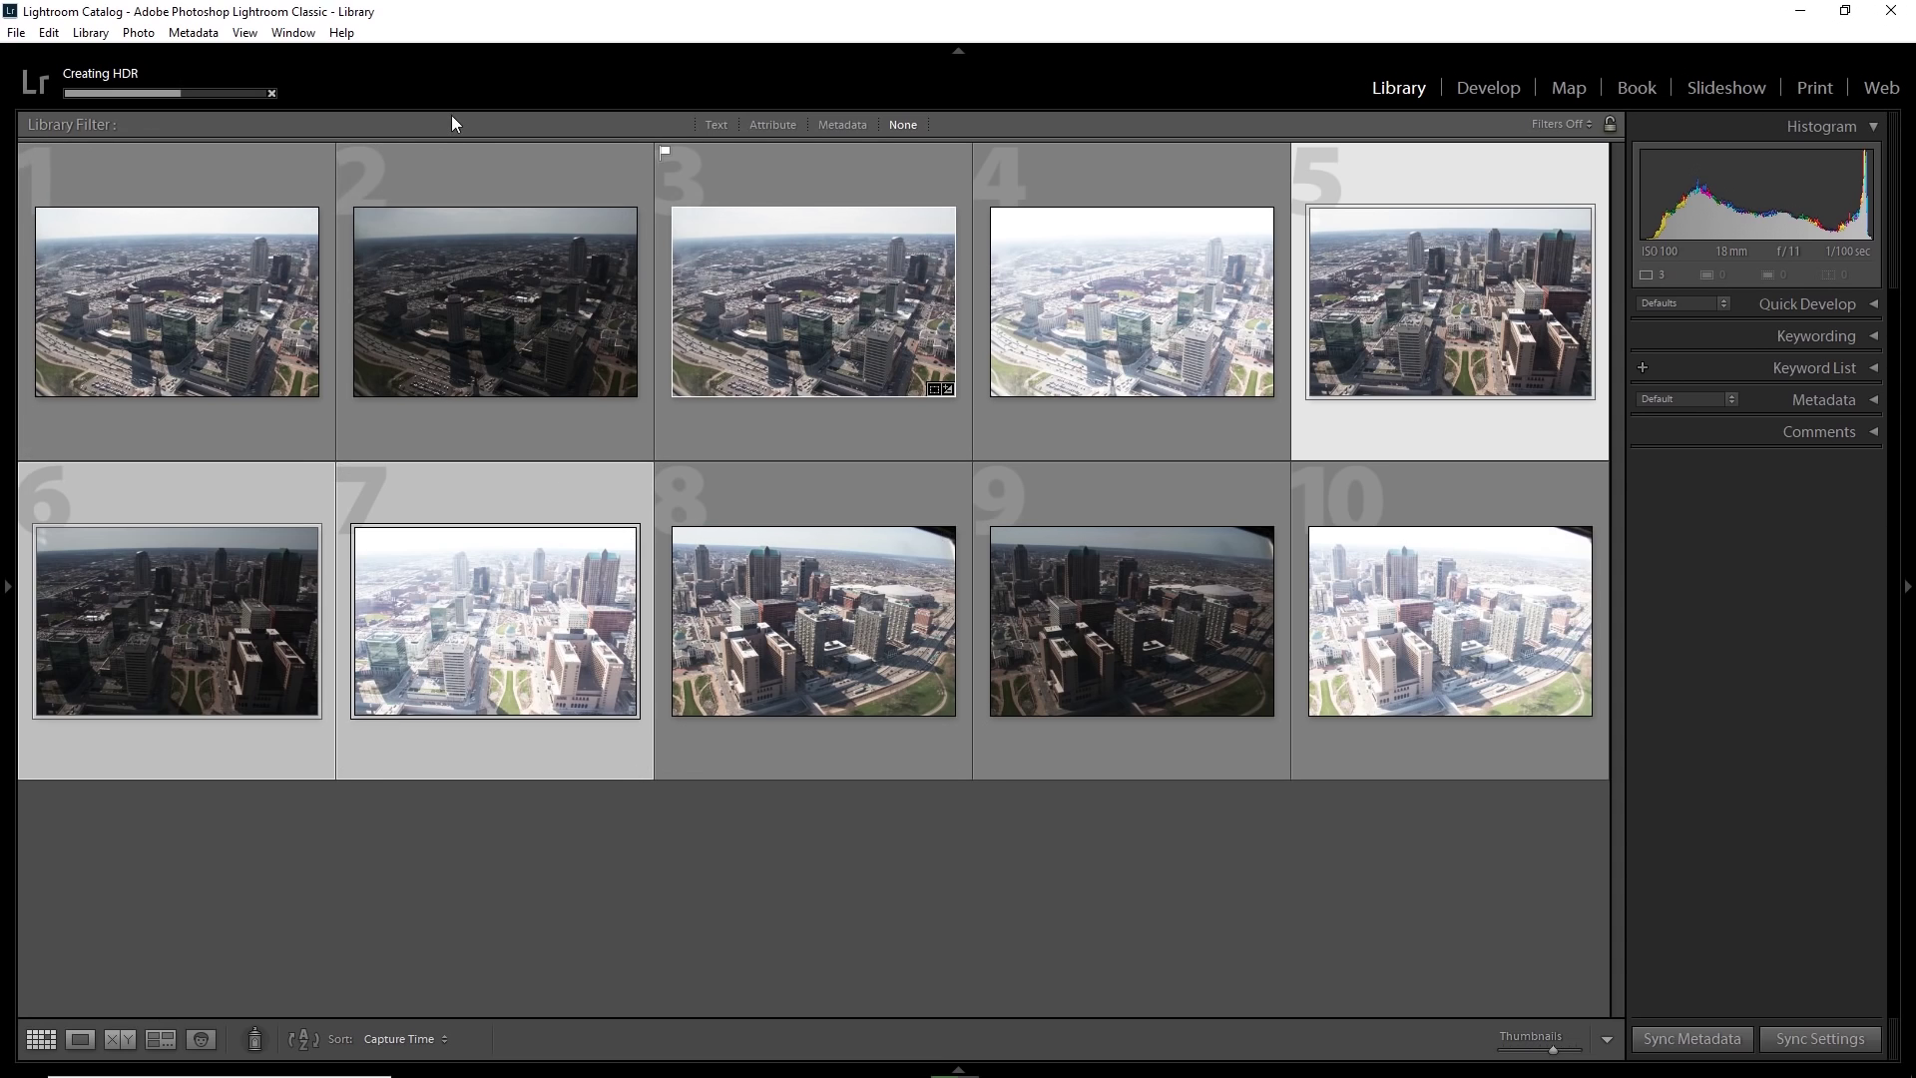
Select photos 8 through 10 and open their HDR merge preview.
{"action": "left_click", "coordinate": [797, 503]}
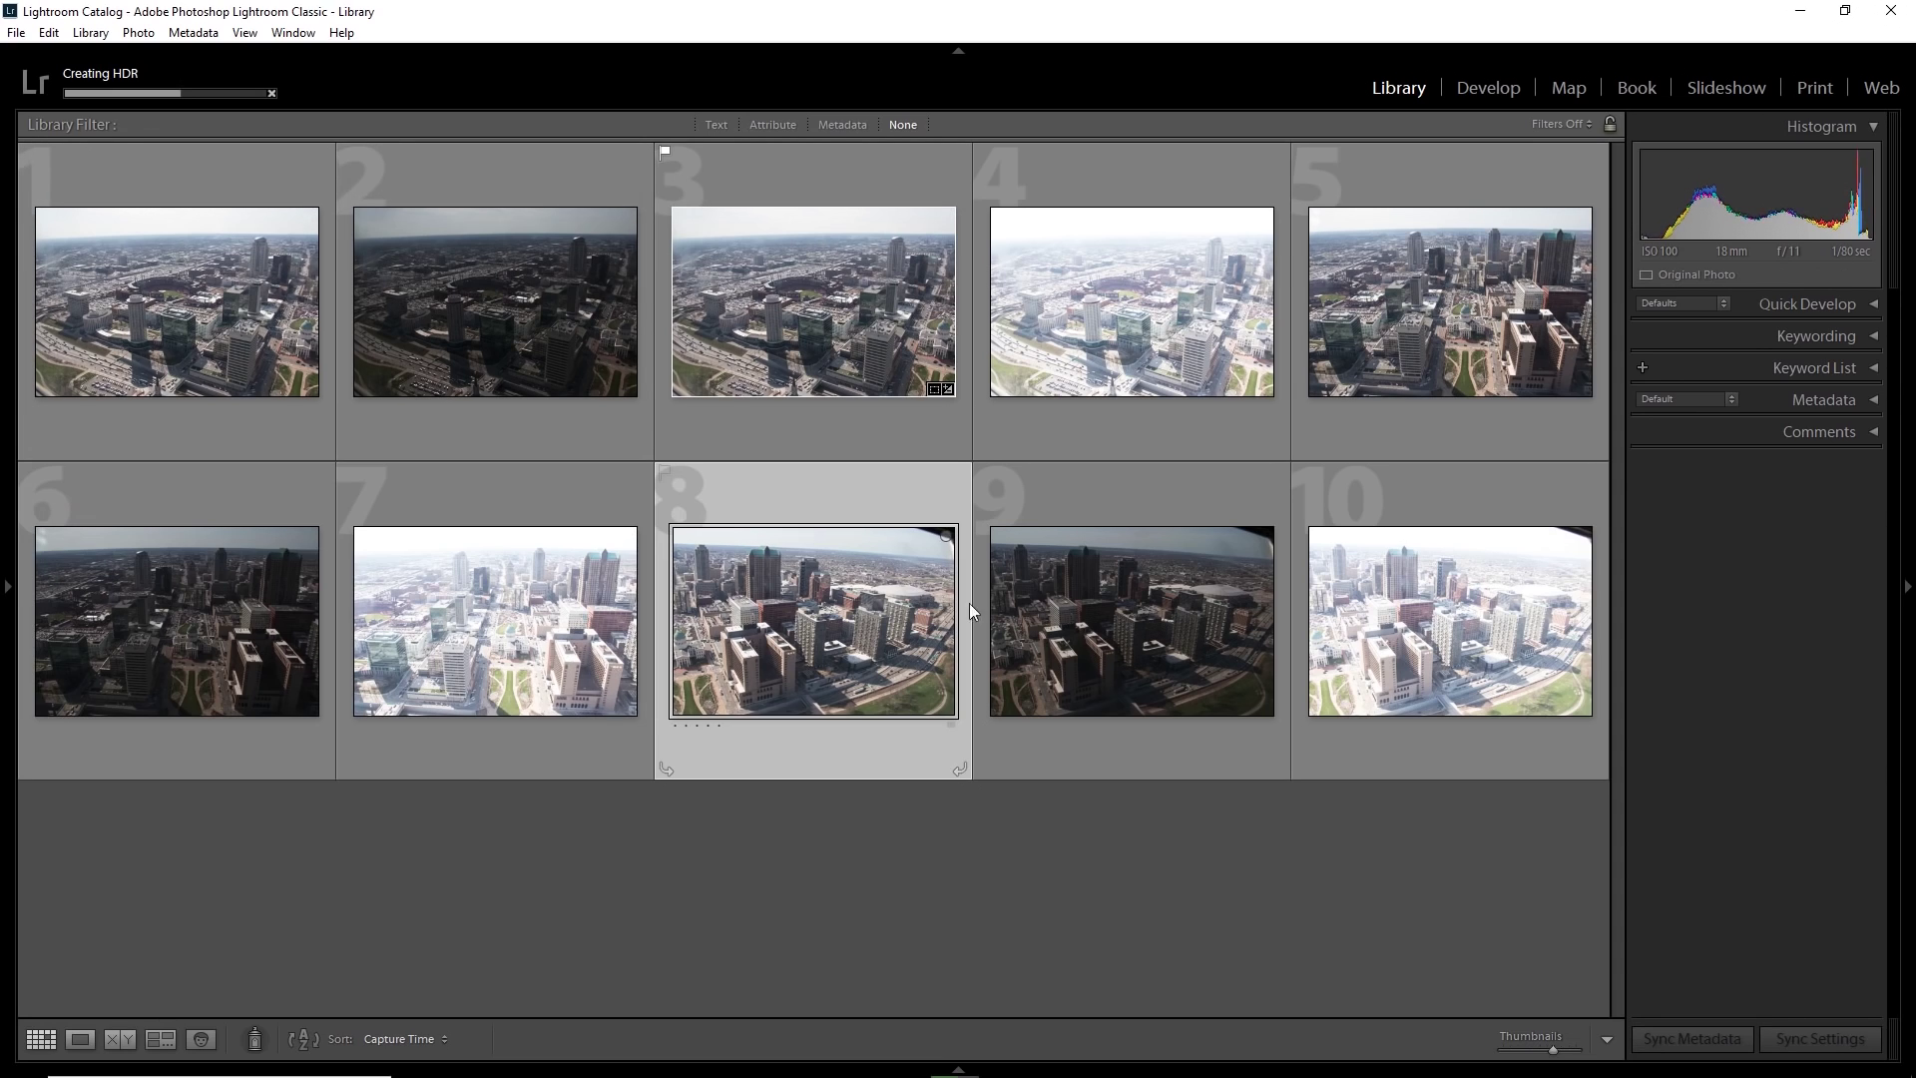
{"action": "left_click", "coordinate": [1153, 578], "text": "shift"}
{"action": "left_click", "coordinate": [1381, 585], "text": "shift"}
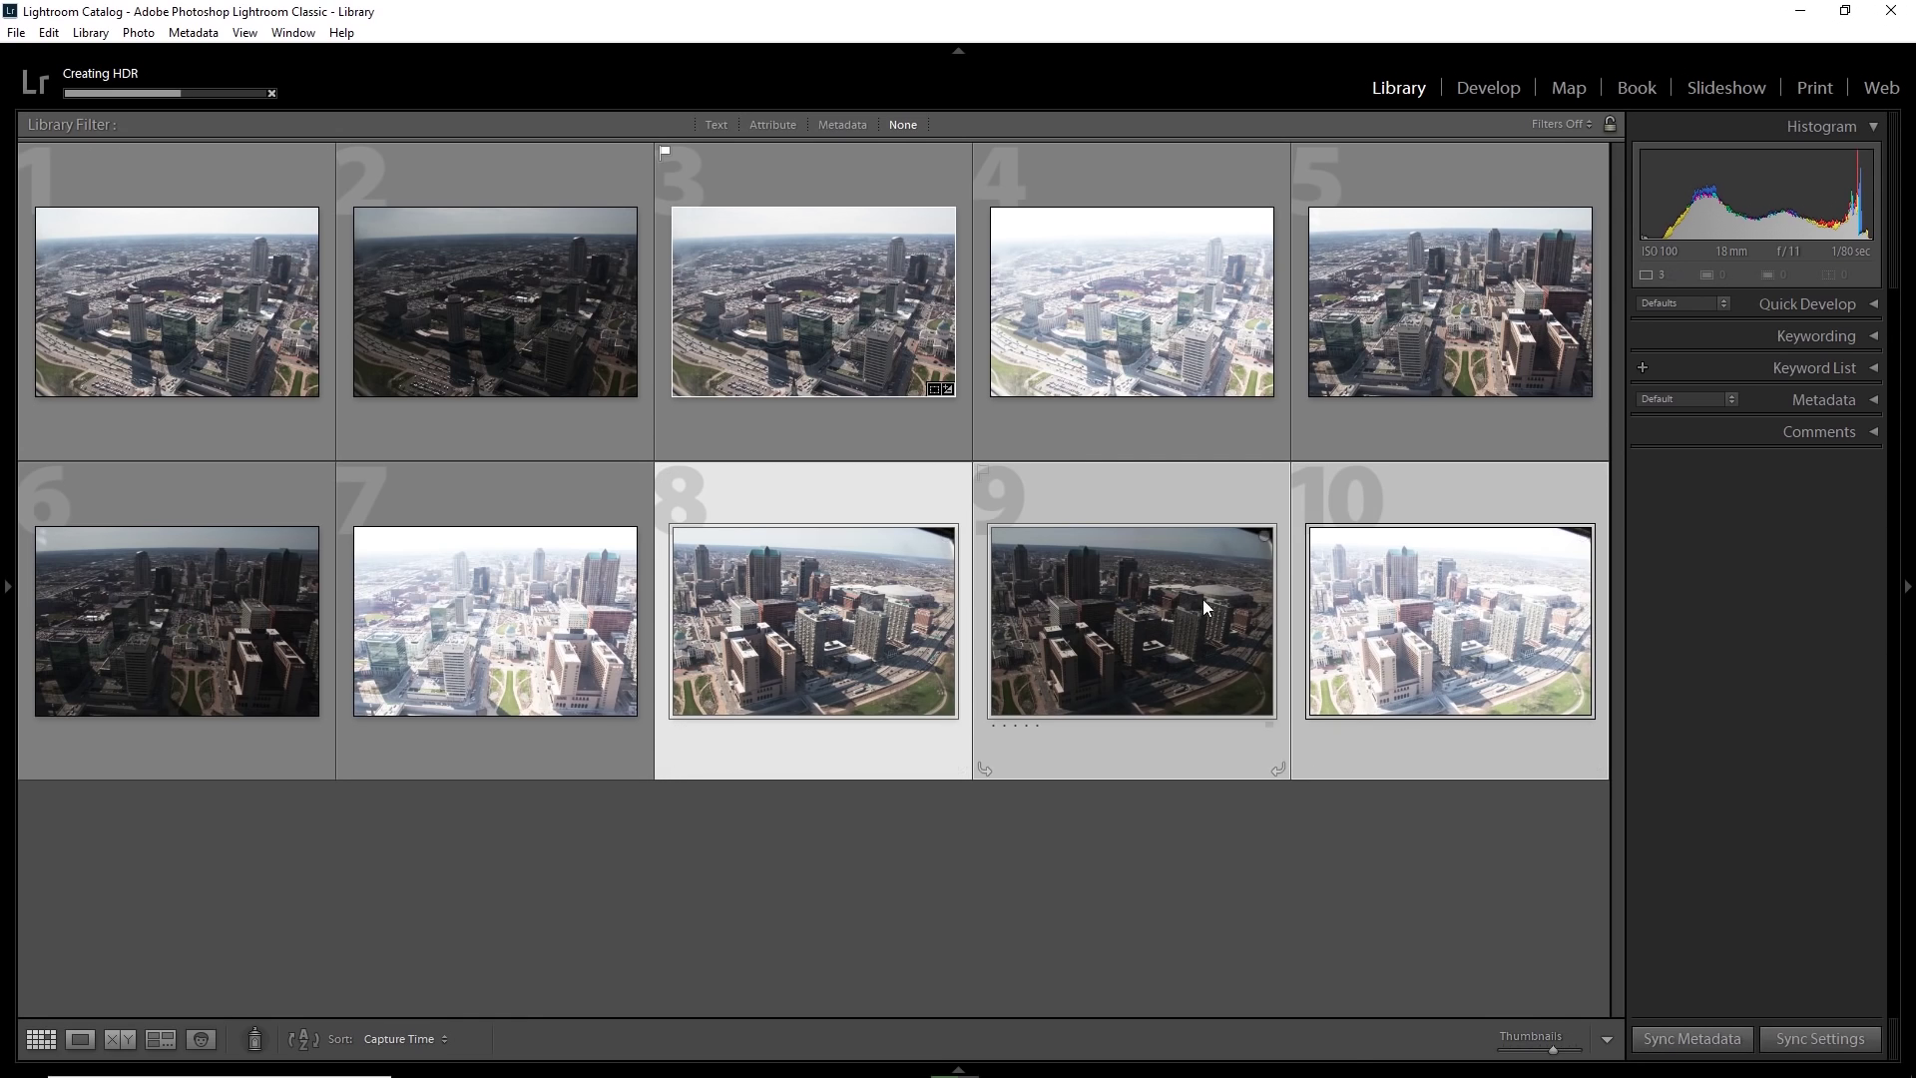
{"action": "right_click", "coordinate": [1137, 562]}
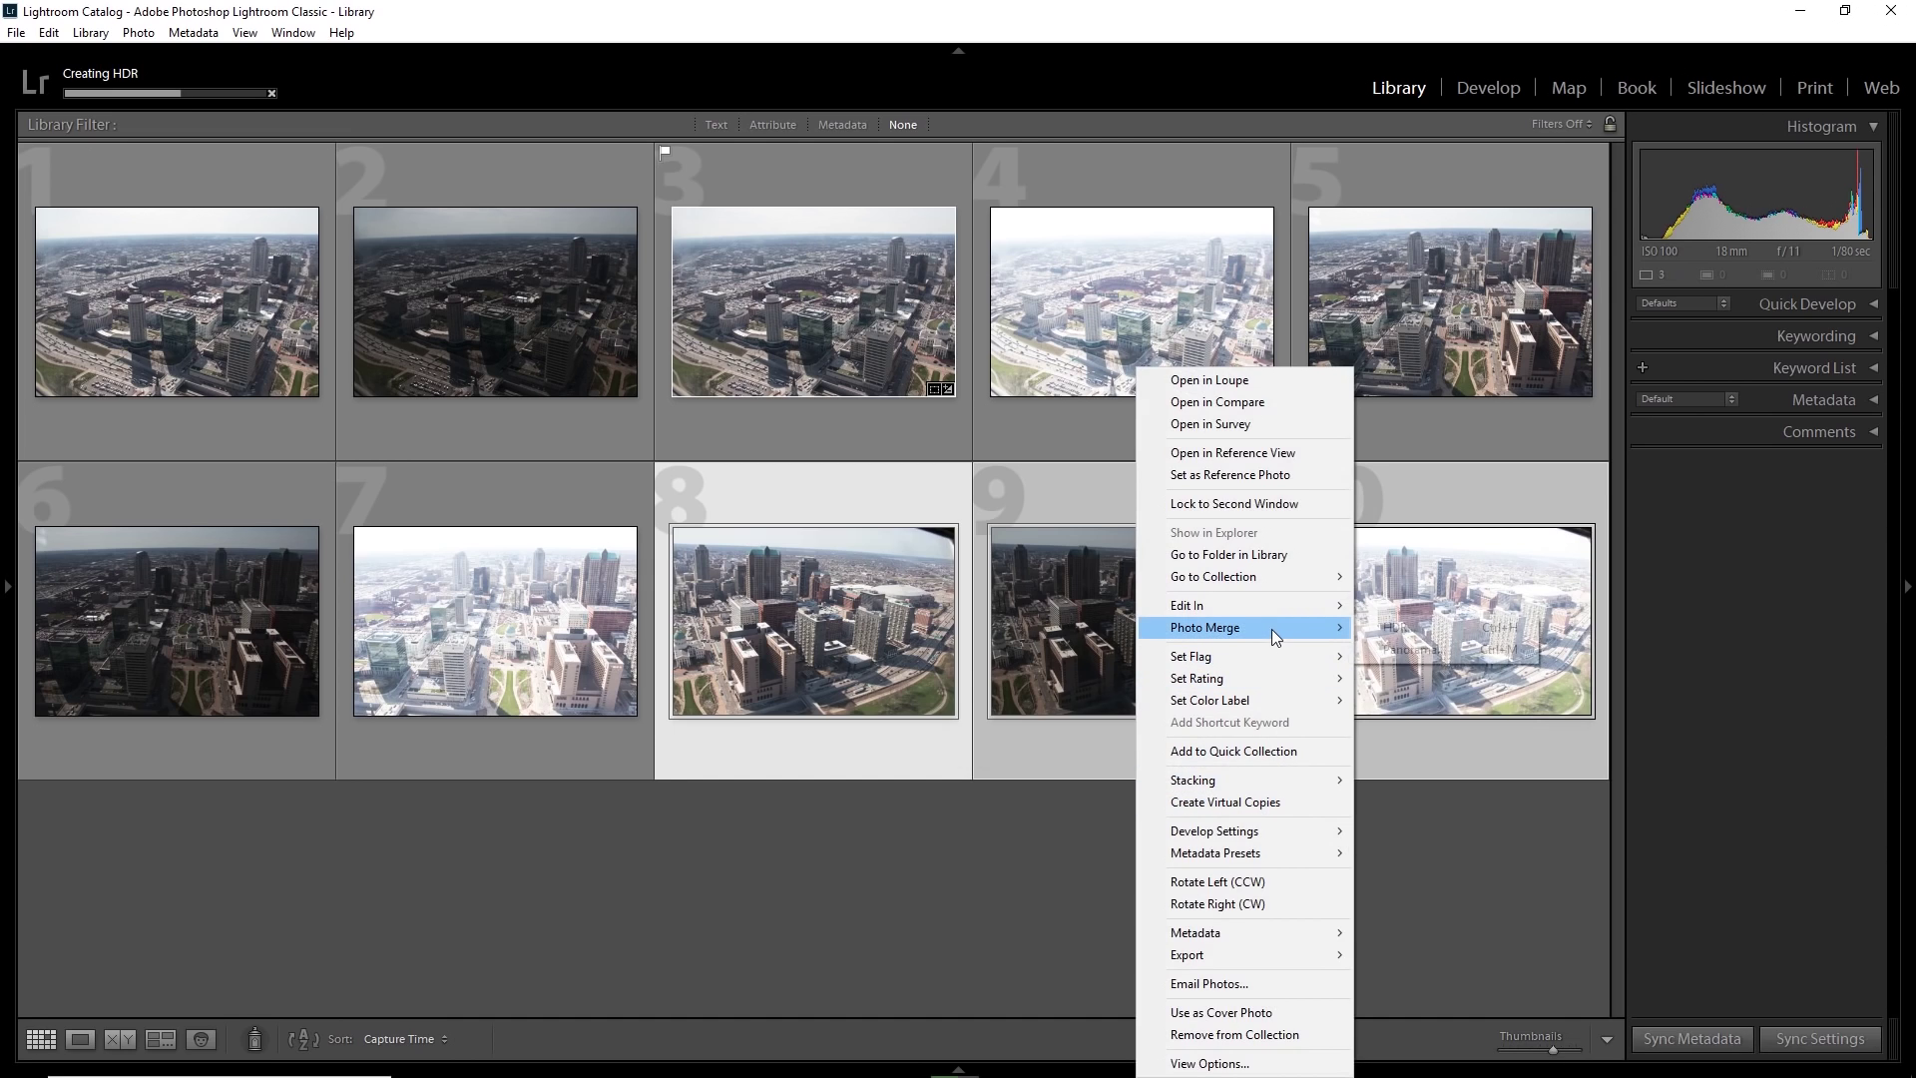
{"action": "mouse_move", "coordinate": [1271, 628]}
{"action": "left_click", "coordinate": [1399, 628]}
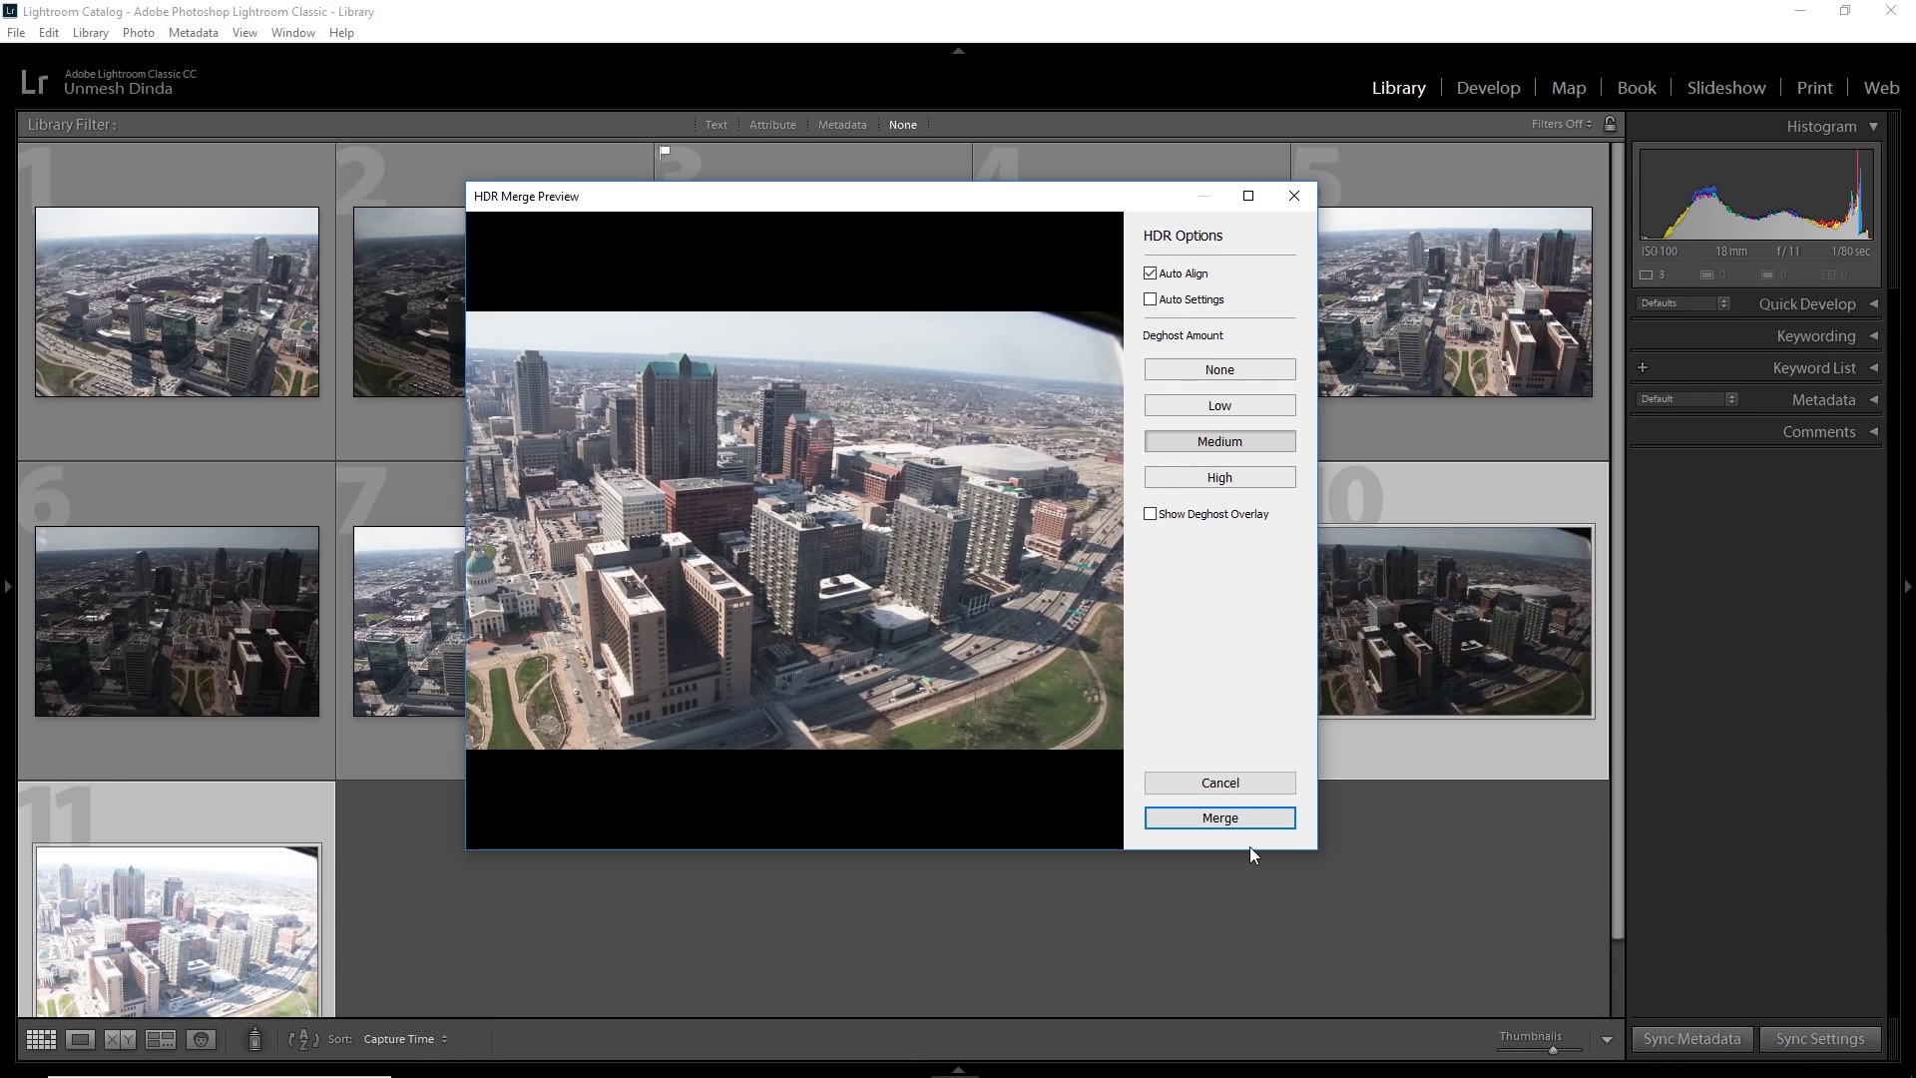
Merge photos 8–10 into an HDR and flag the first merged HDR, photo 7, as a pick.
{"action": "left_click", "coordinate": [1247, 820]}
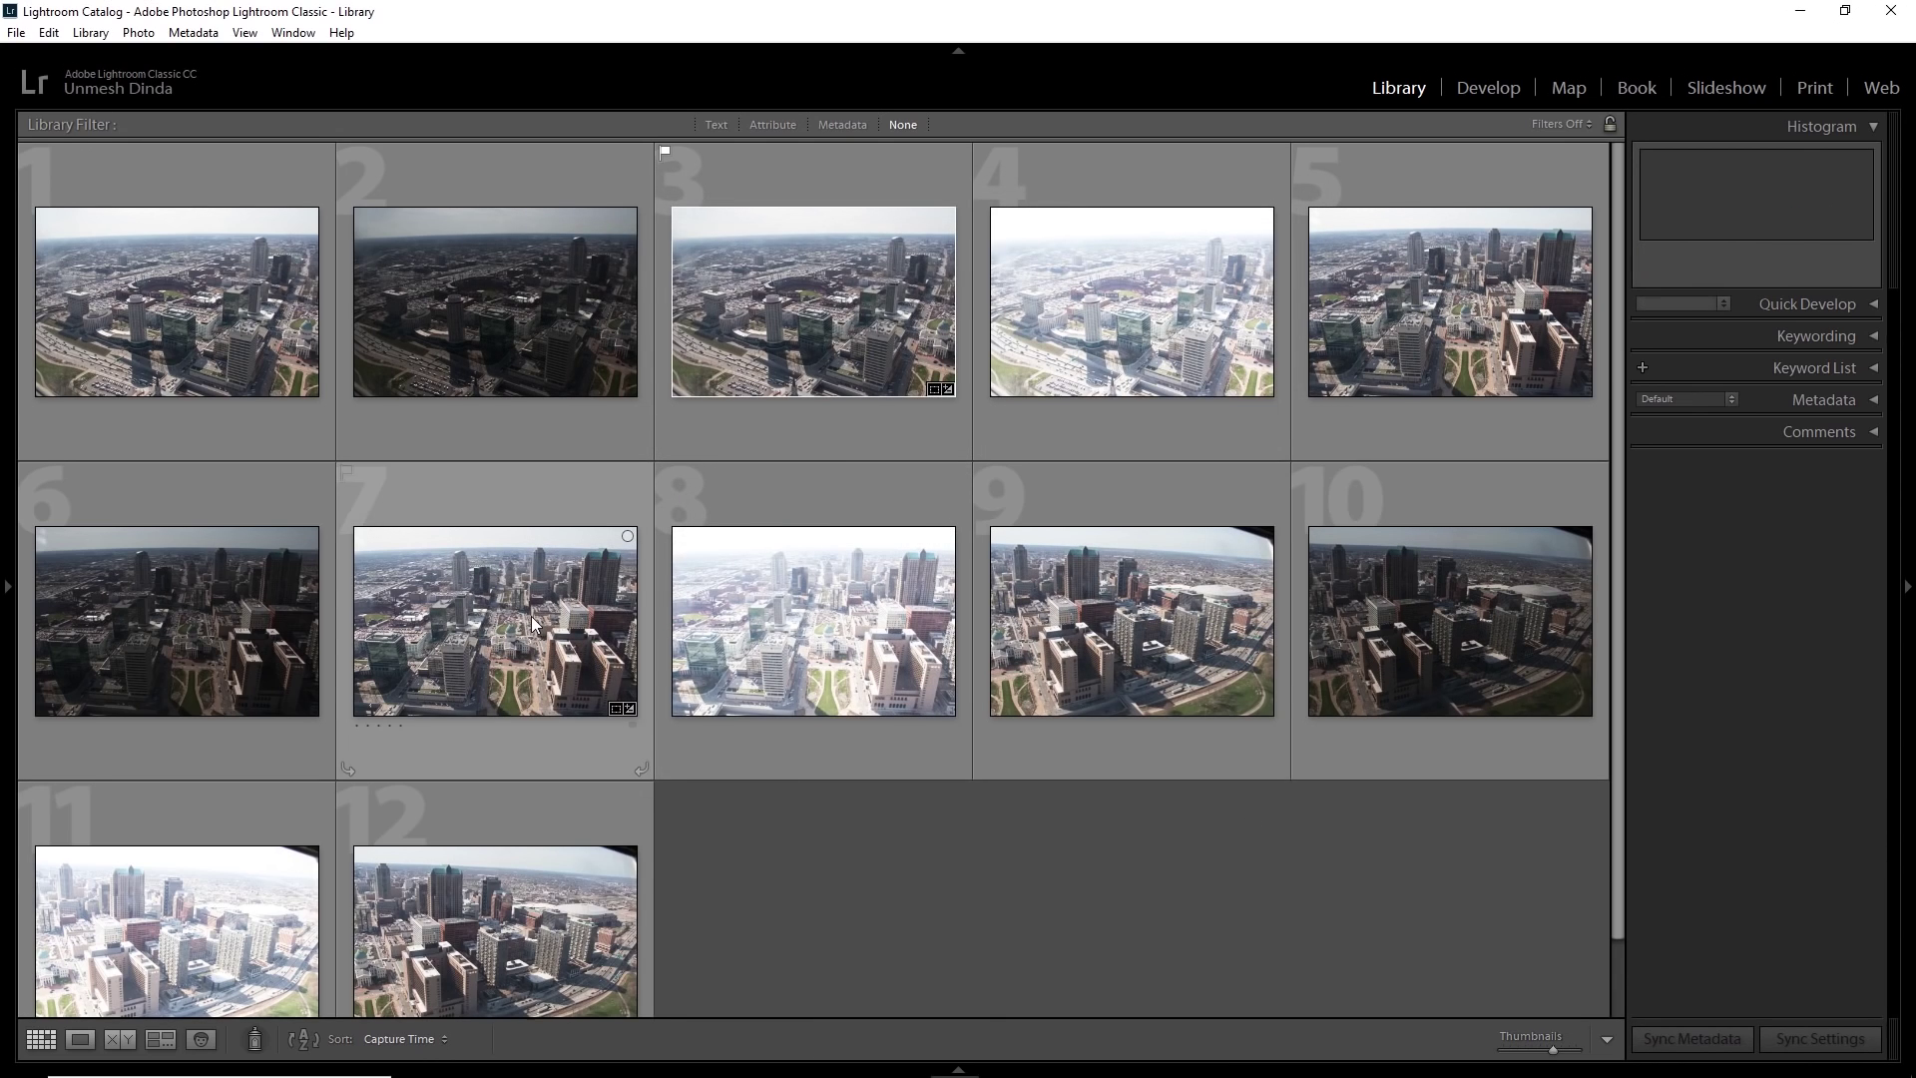
{"action": "left_click", "coordinate": [532, 624]}
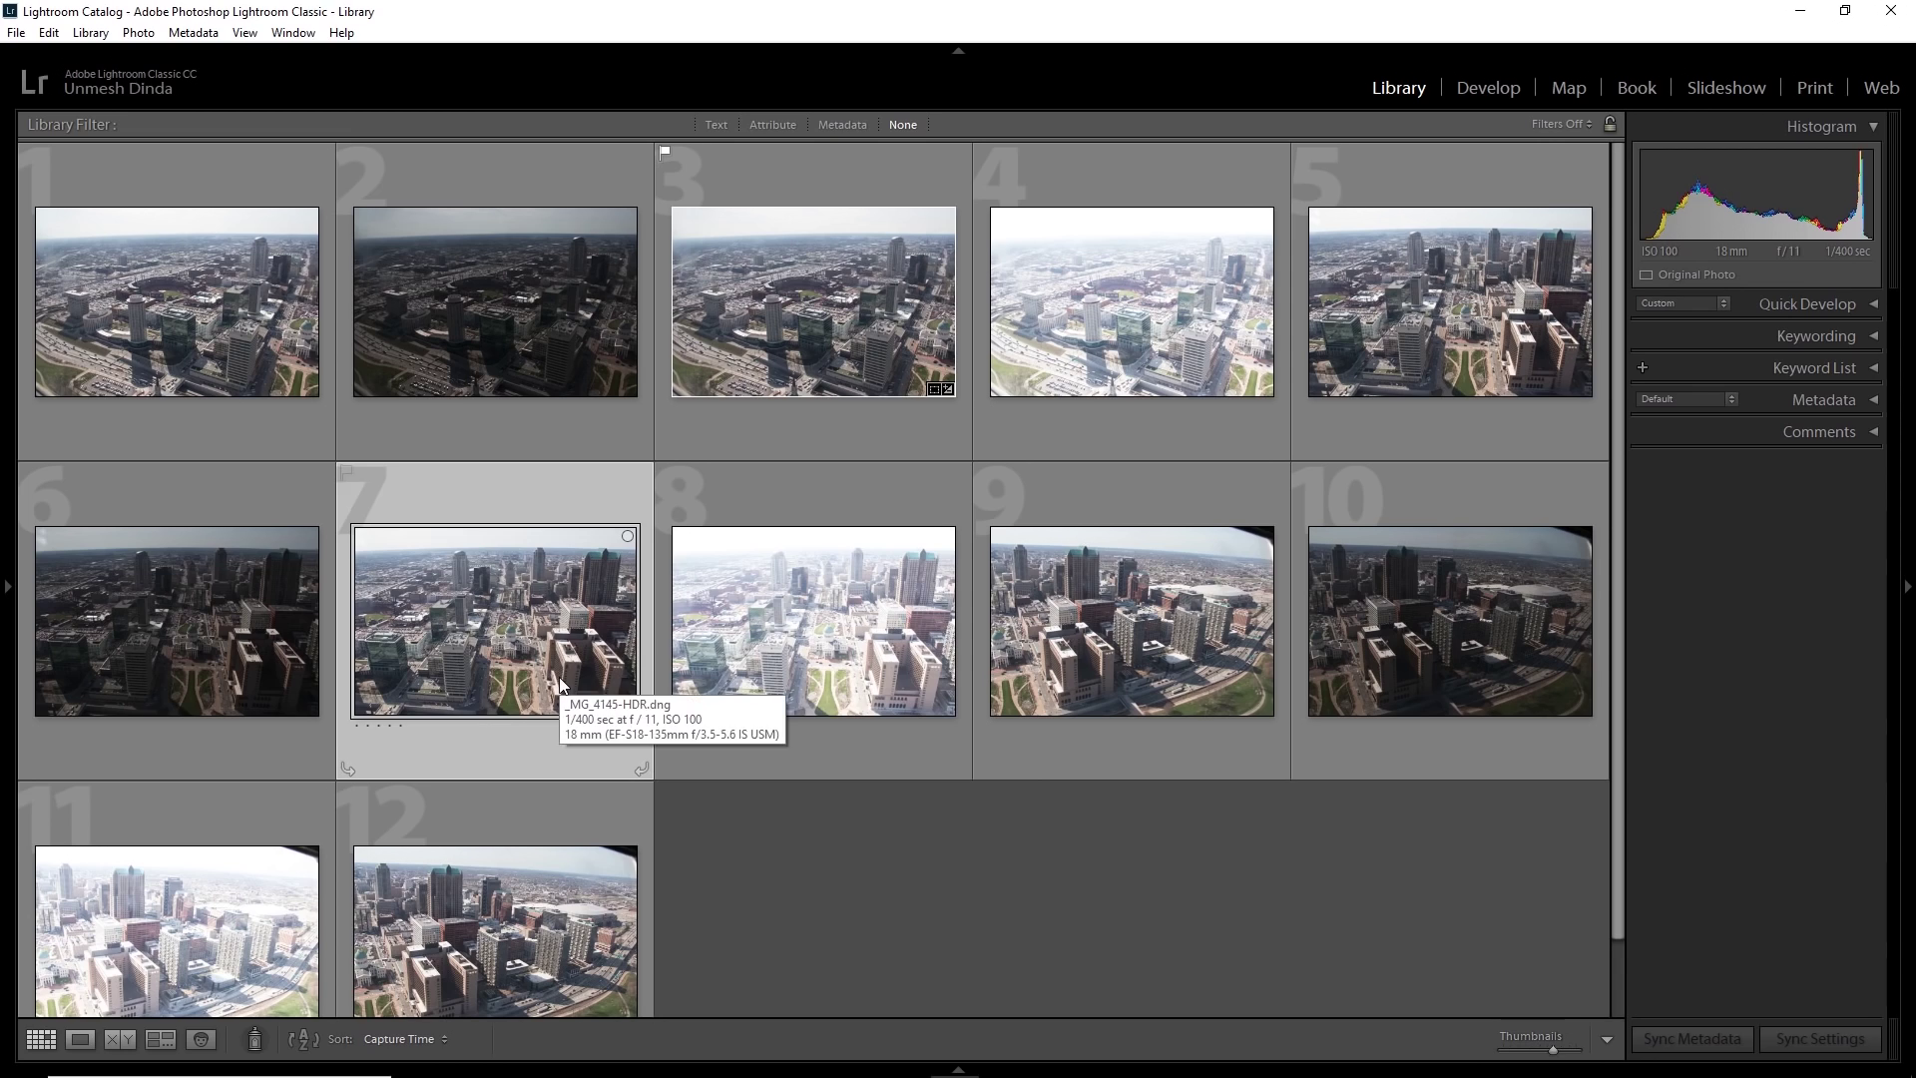
{"action": "key", "text": "p"}
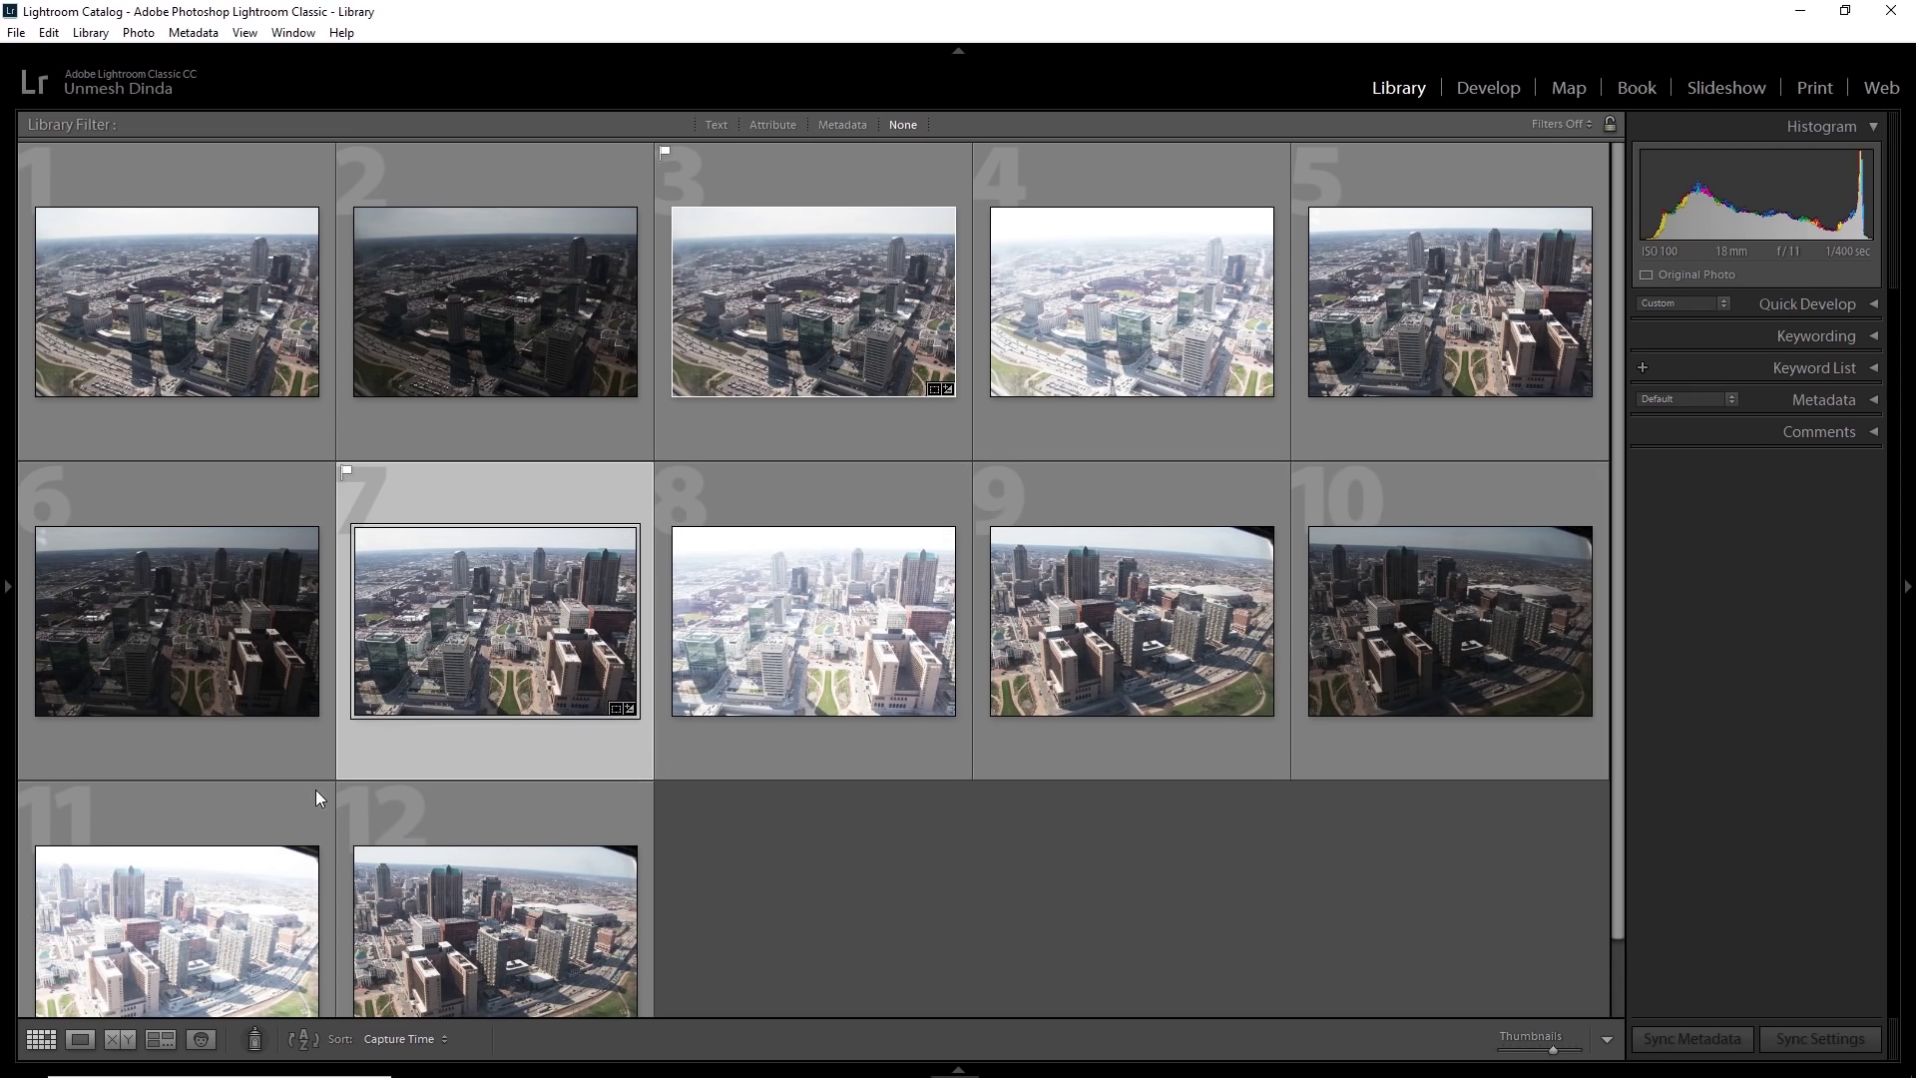
Select the newest merged HDR, photo 12, with the filmstrip showing.
{"action": "scroll", "coordinate": [315, 789], "scroll_direction": "down", "scroll_amount": 2}
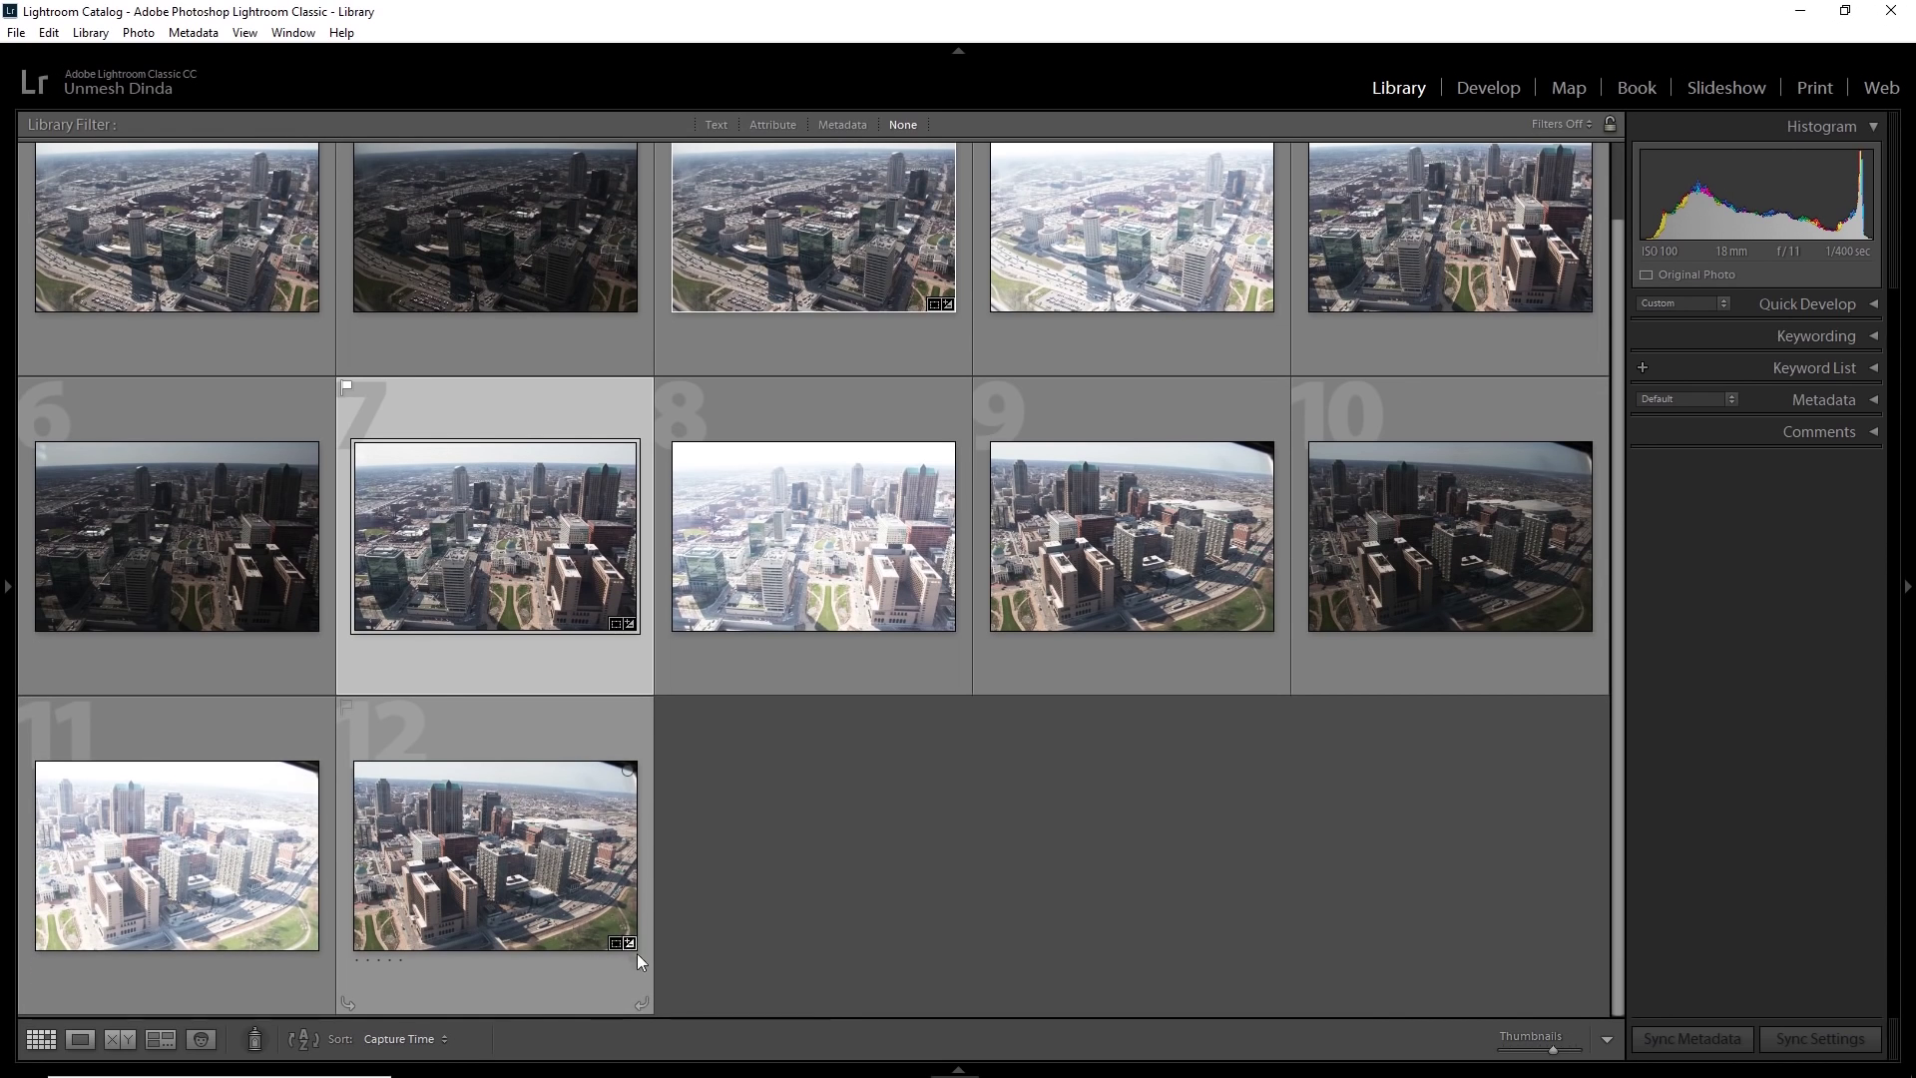
{"action": "left_click", "coordinate": [567, 860]}
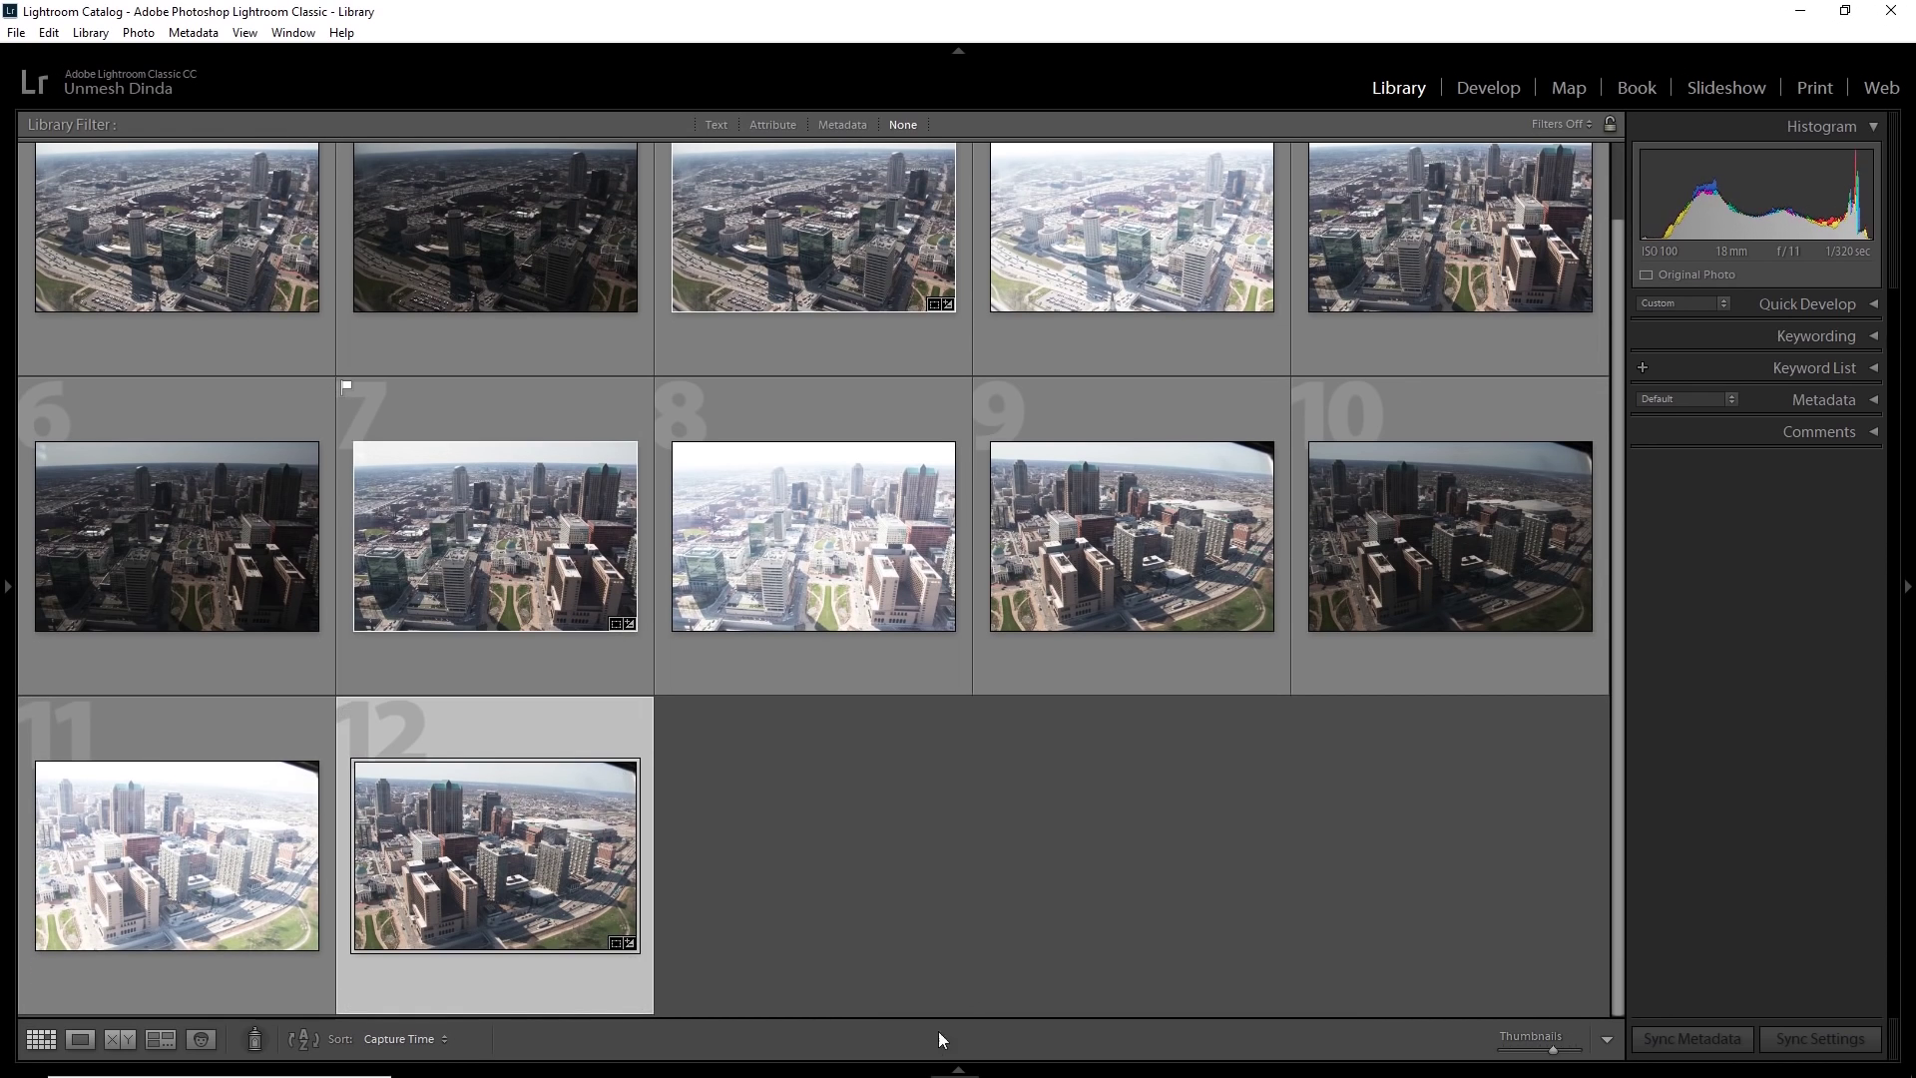
{"action": "left_click", "coordinate": [958, 1070]}
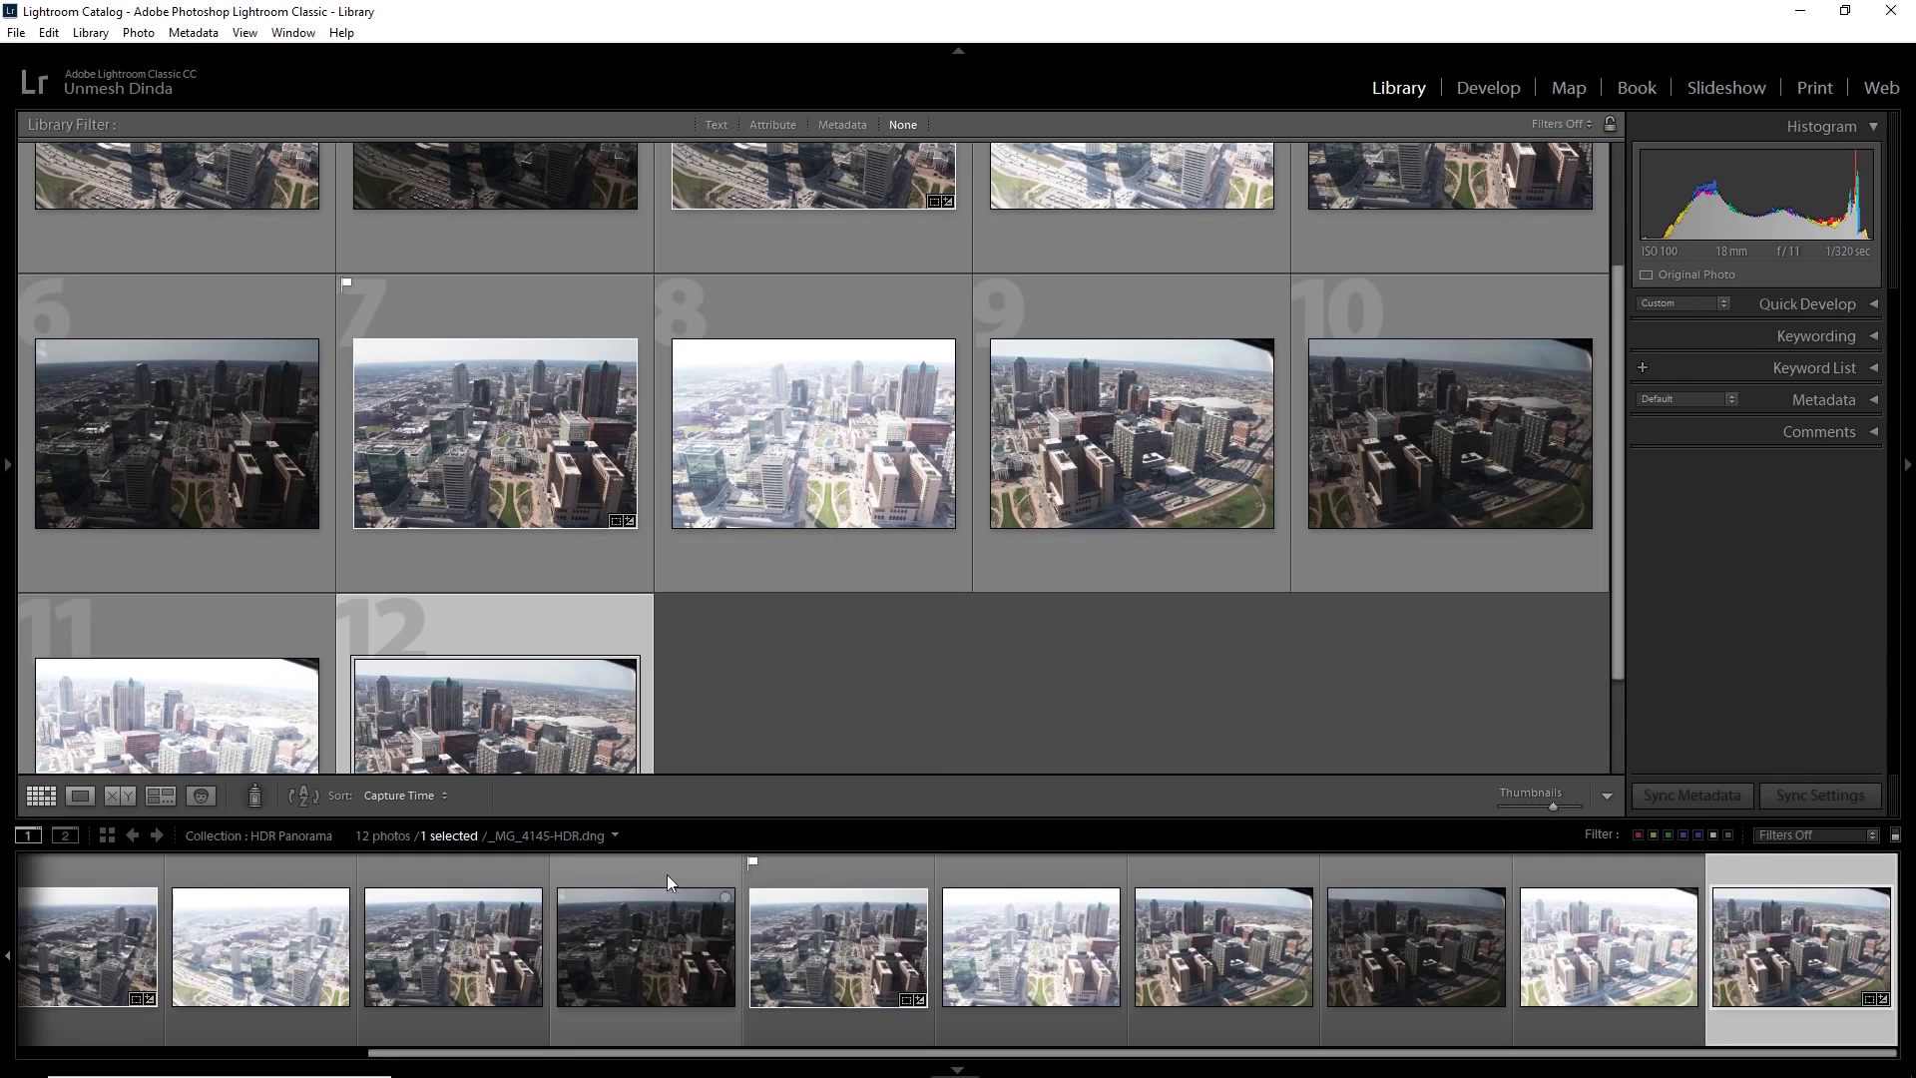
Hide the filmstrip and flag photo 12 as a pick.
{"action": "left_click", "coordinate": [958, 1070]}
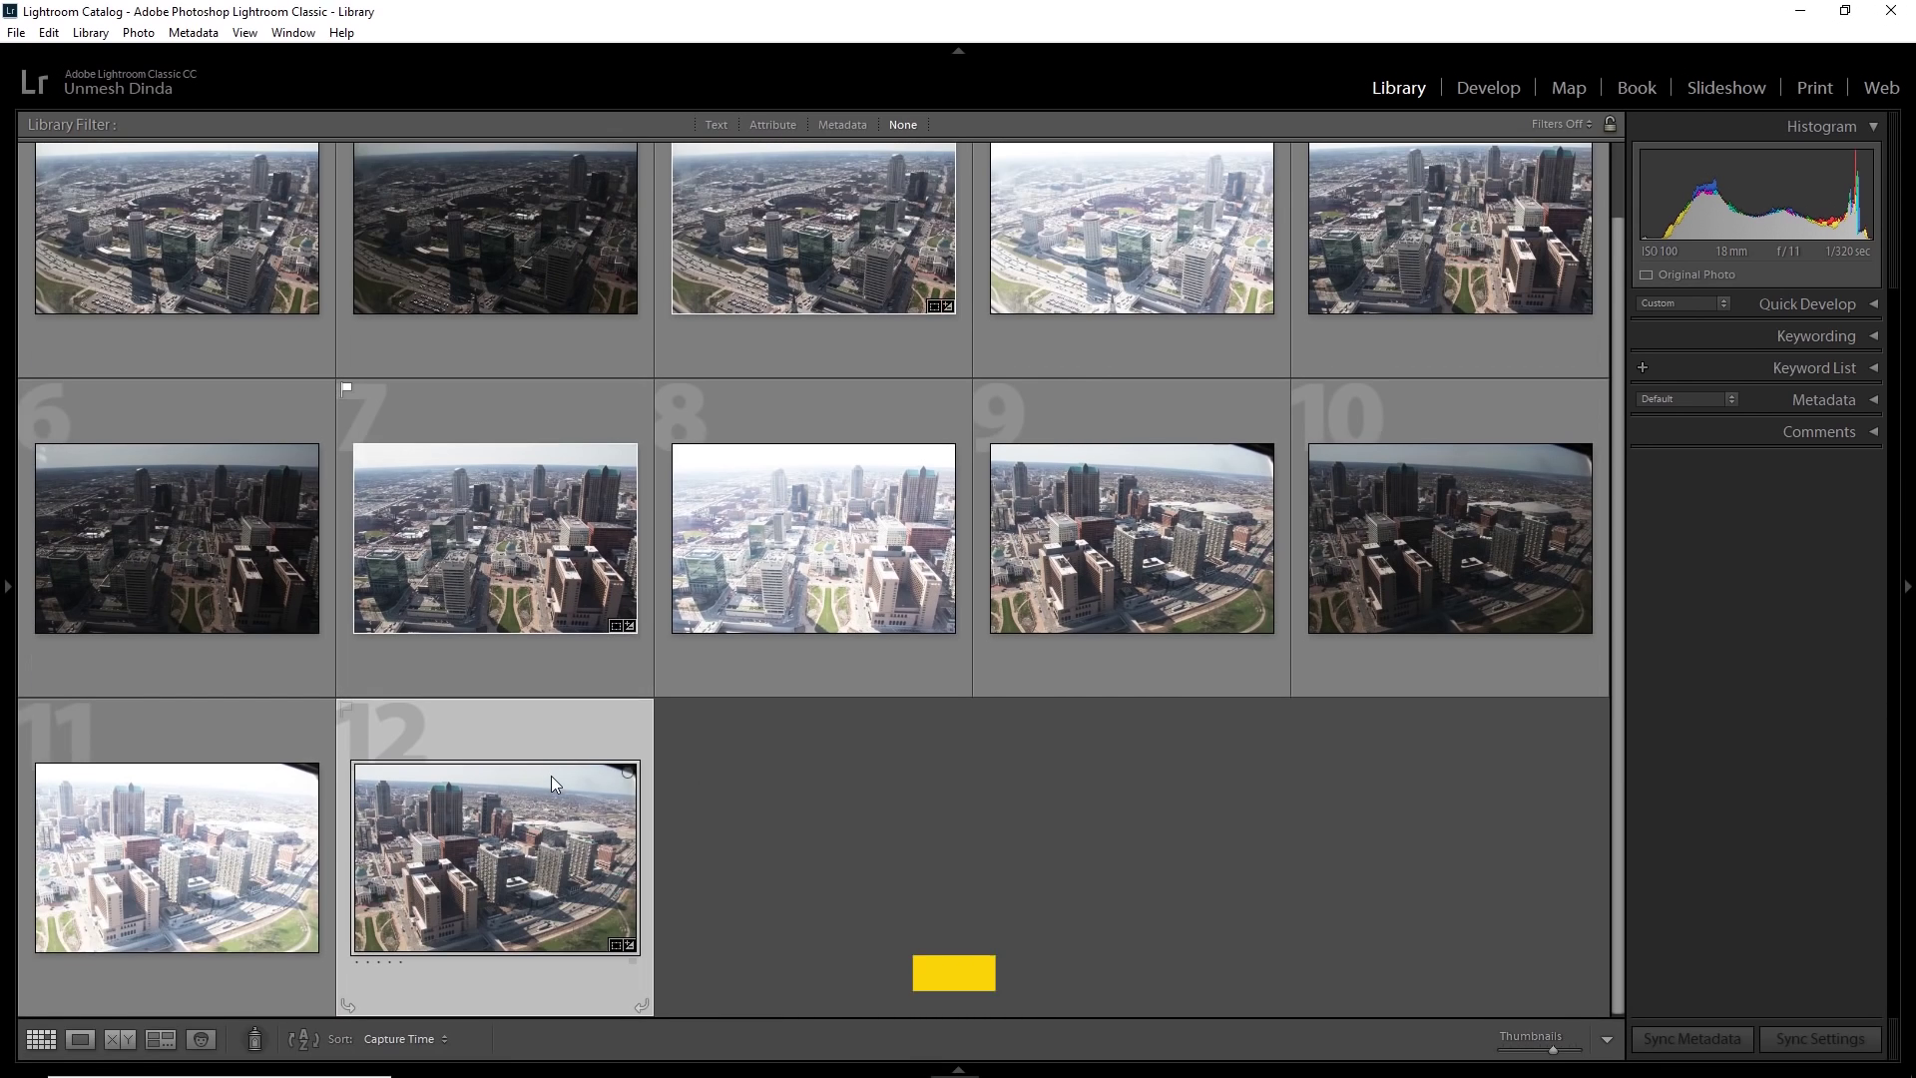
{"action": "key", "text": "p"}
{"action": "scroll", "coordinate": [561, 362], "scroll_direction": "up", "scroll_amount": 1}
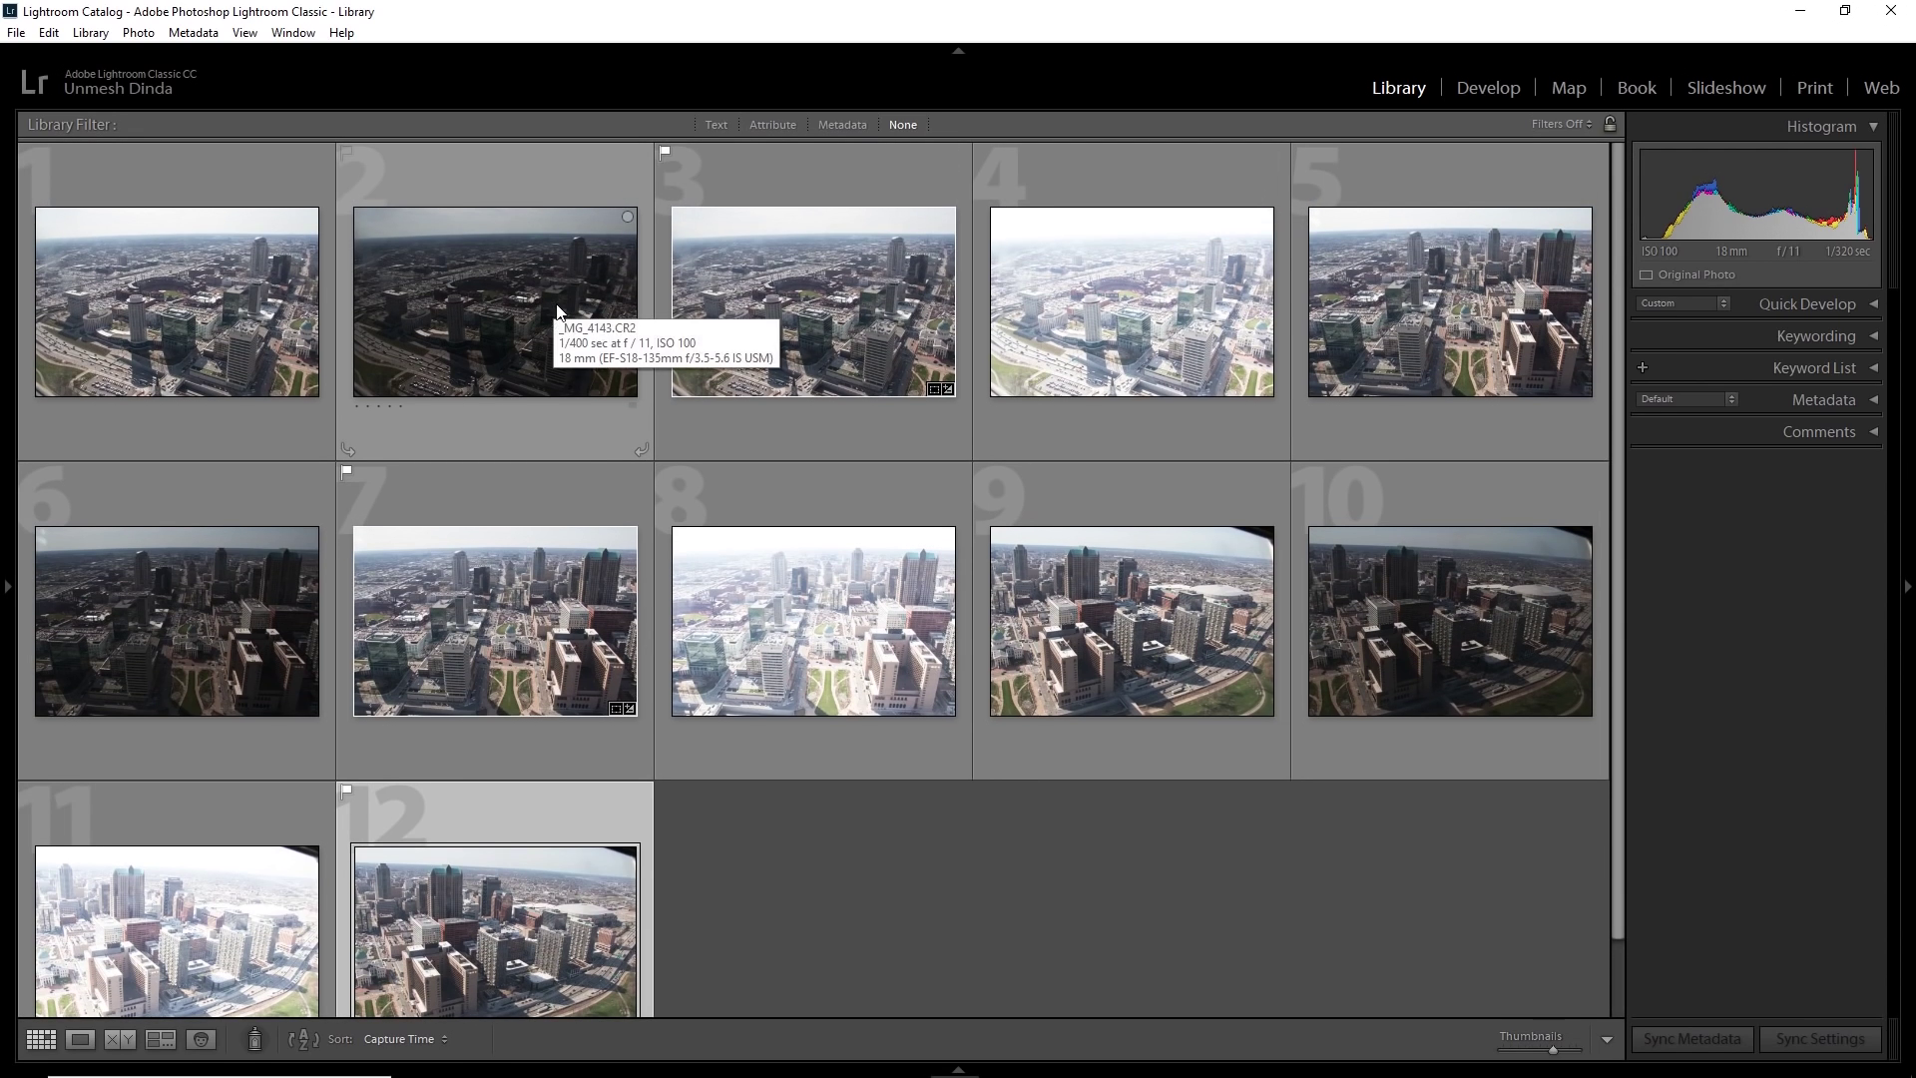
Open photo 1 in Develop, then return to the Library grid view.
{"action": "double_click", "coordinate": [238, 283]}
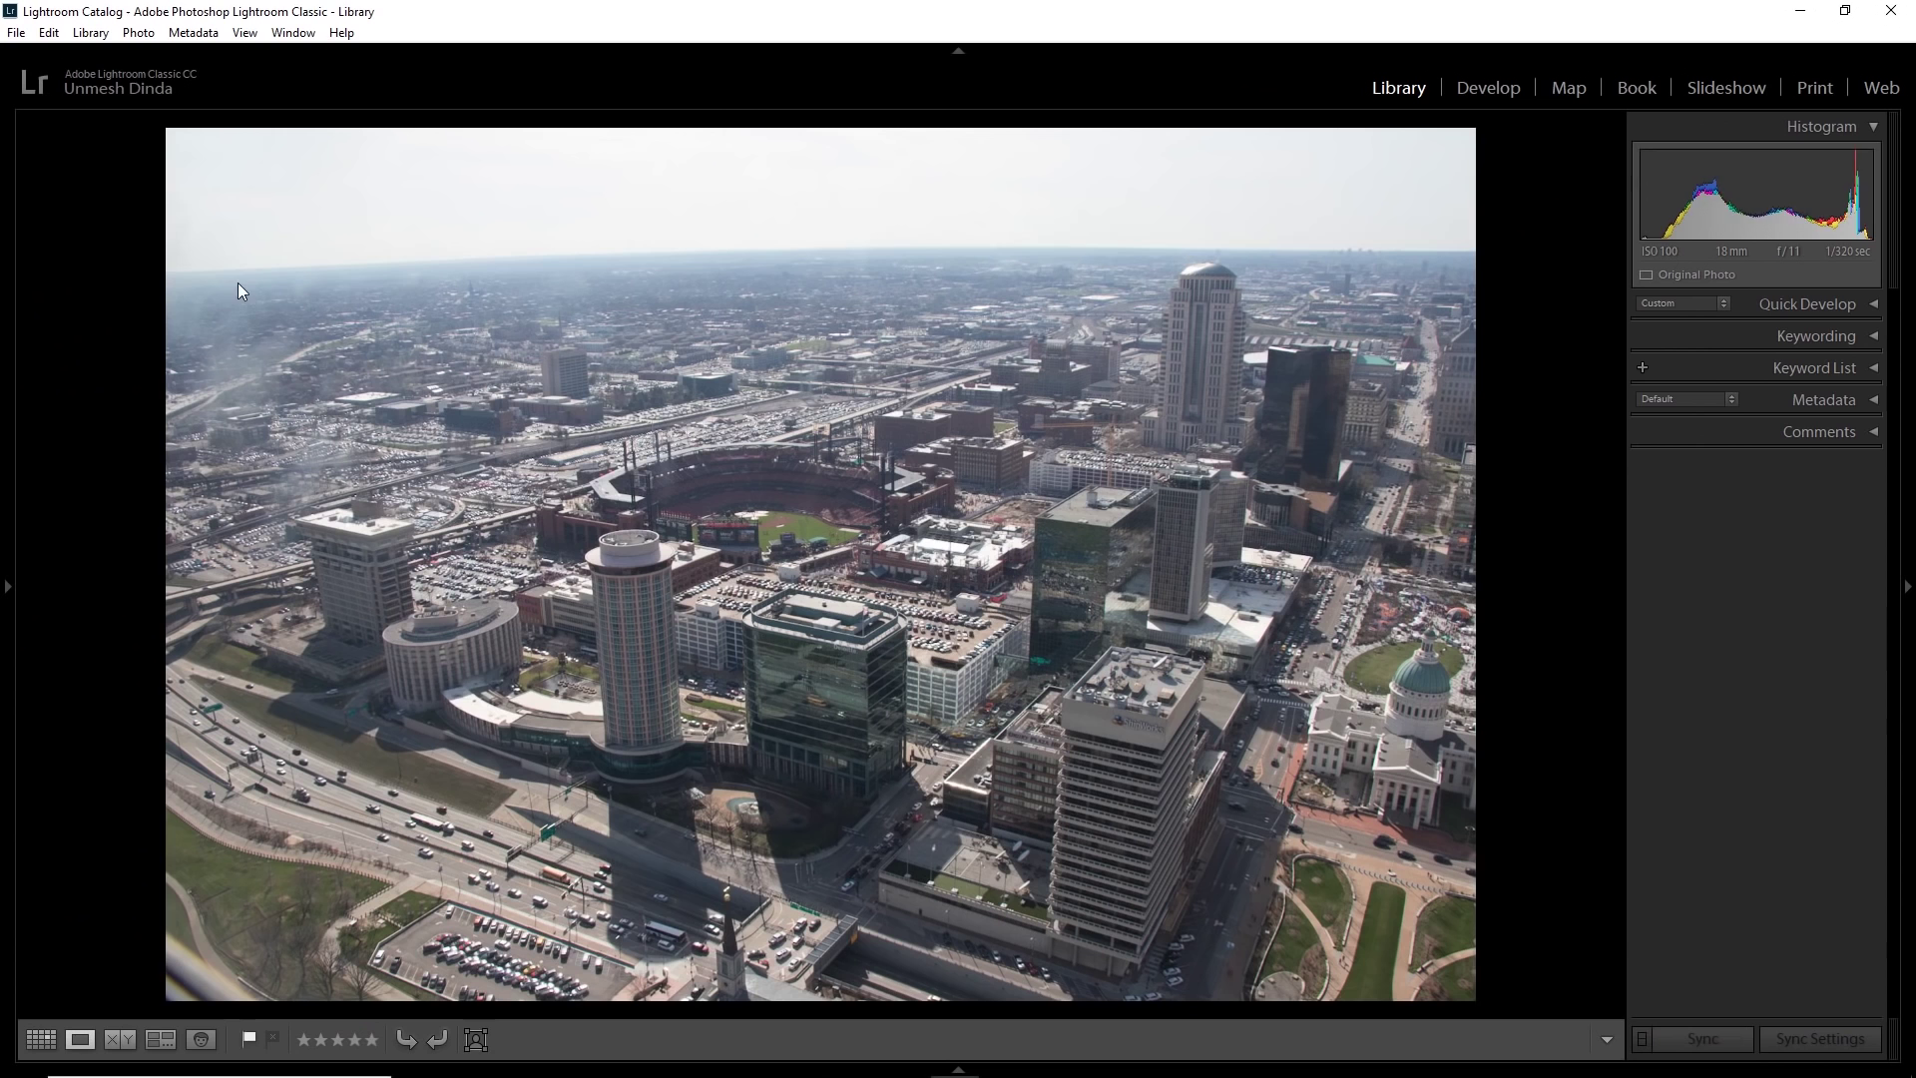
{"action": "left_click", "coordinate": [1487, 92]}
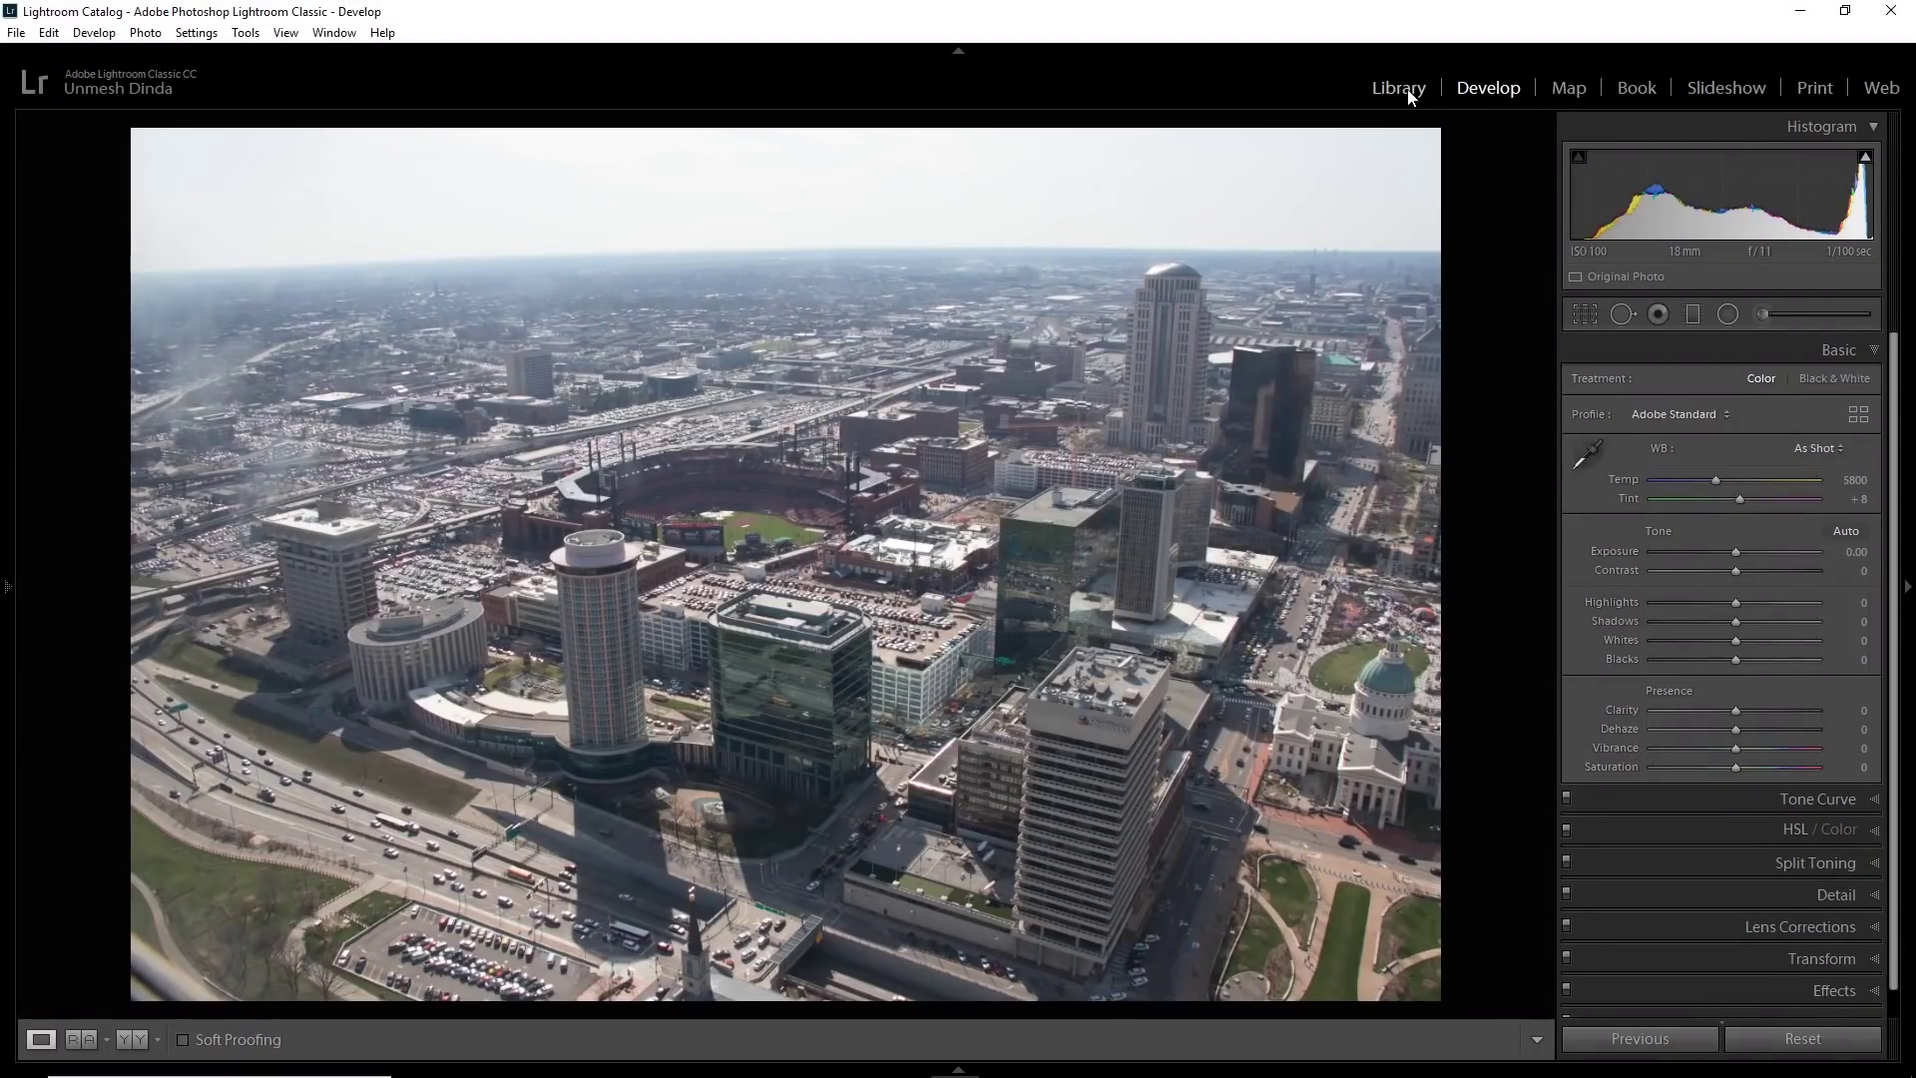
{"action": "left_click", "coordinate": [1403, 90]}
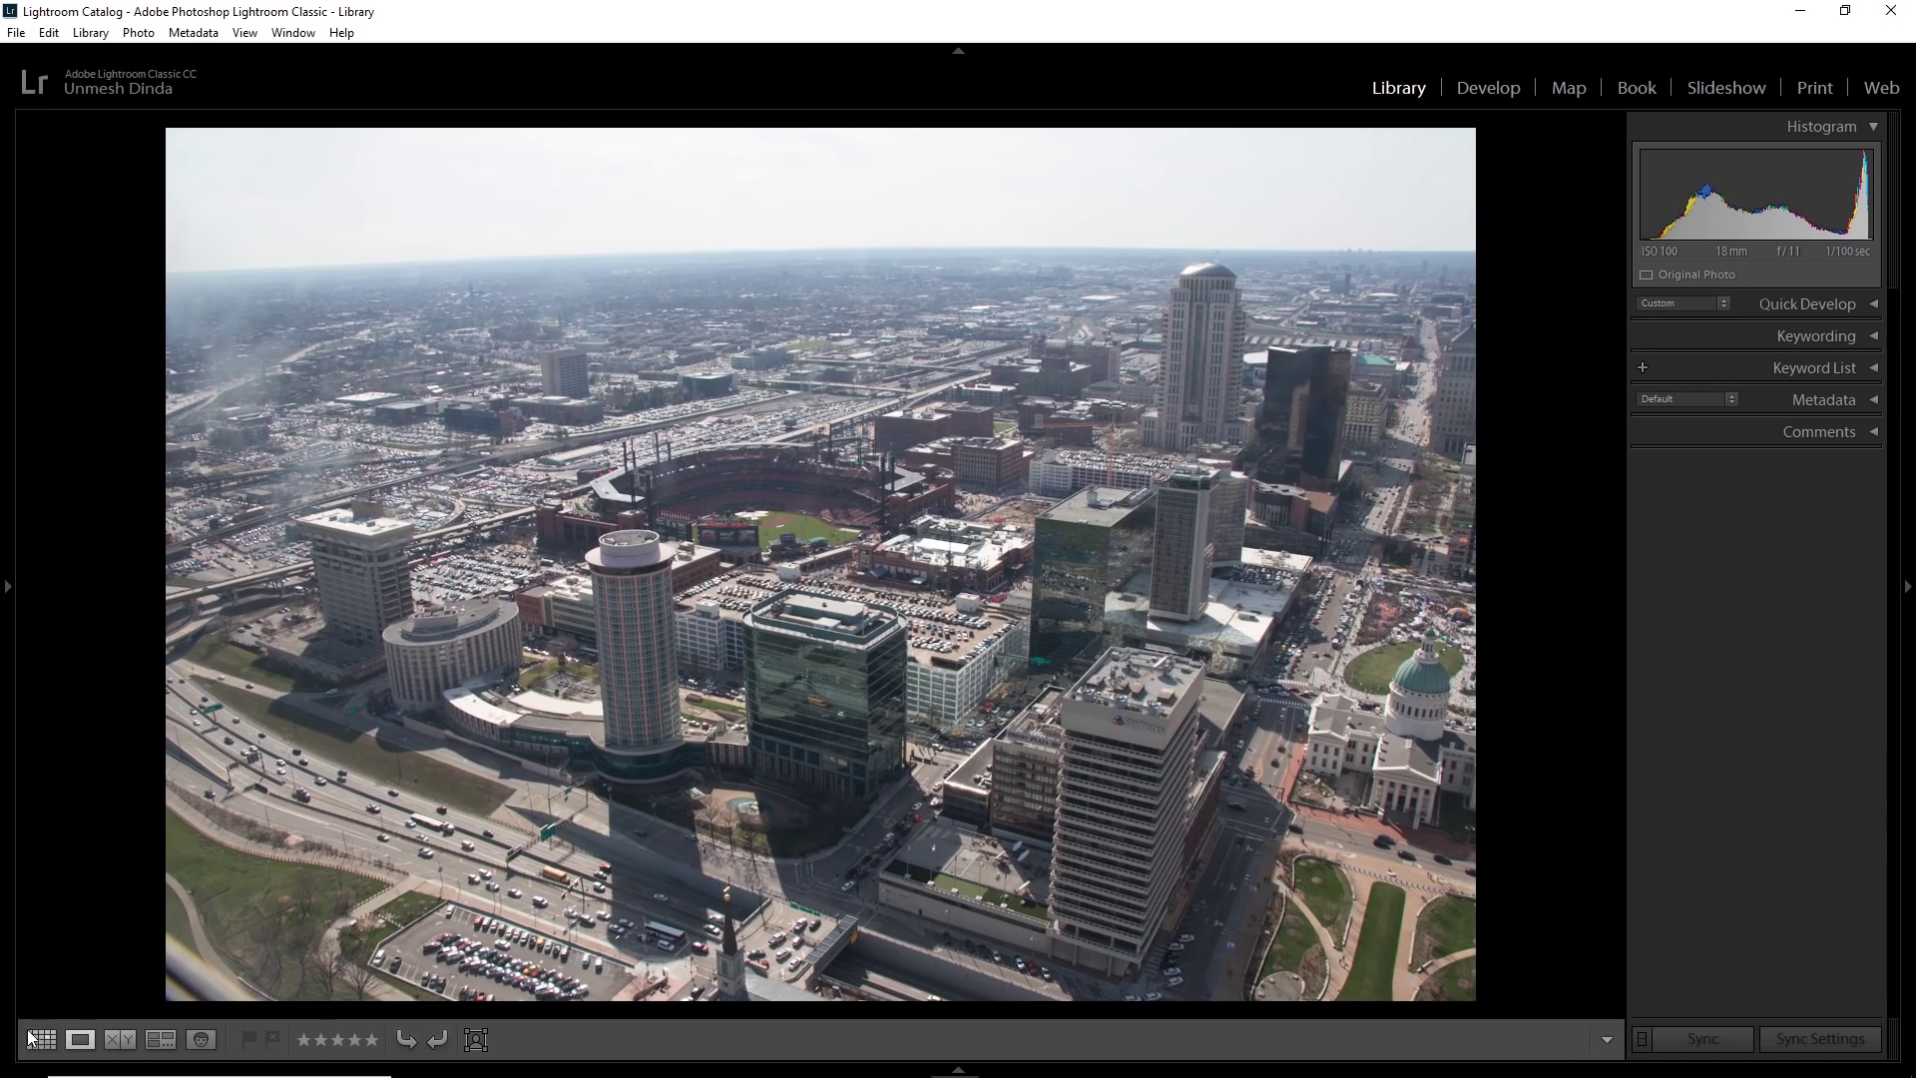
{"action": "left_click", "coordinate": [41, 1039]}
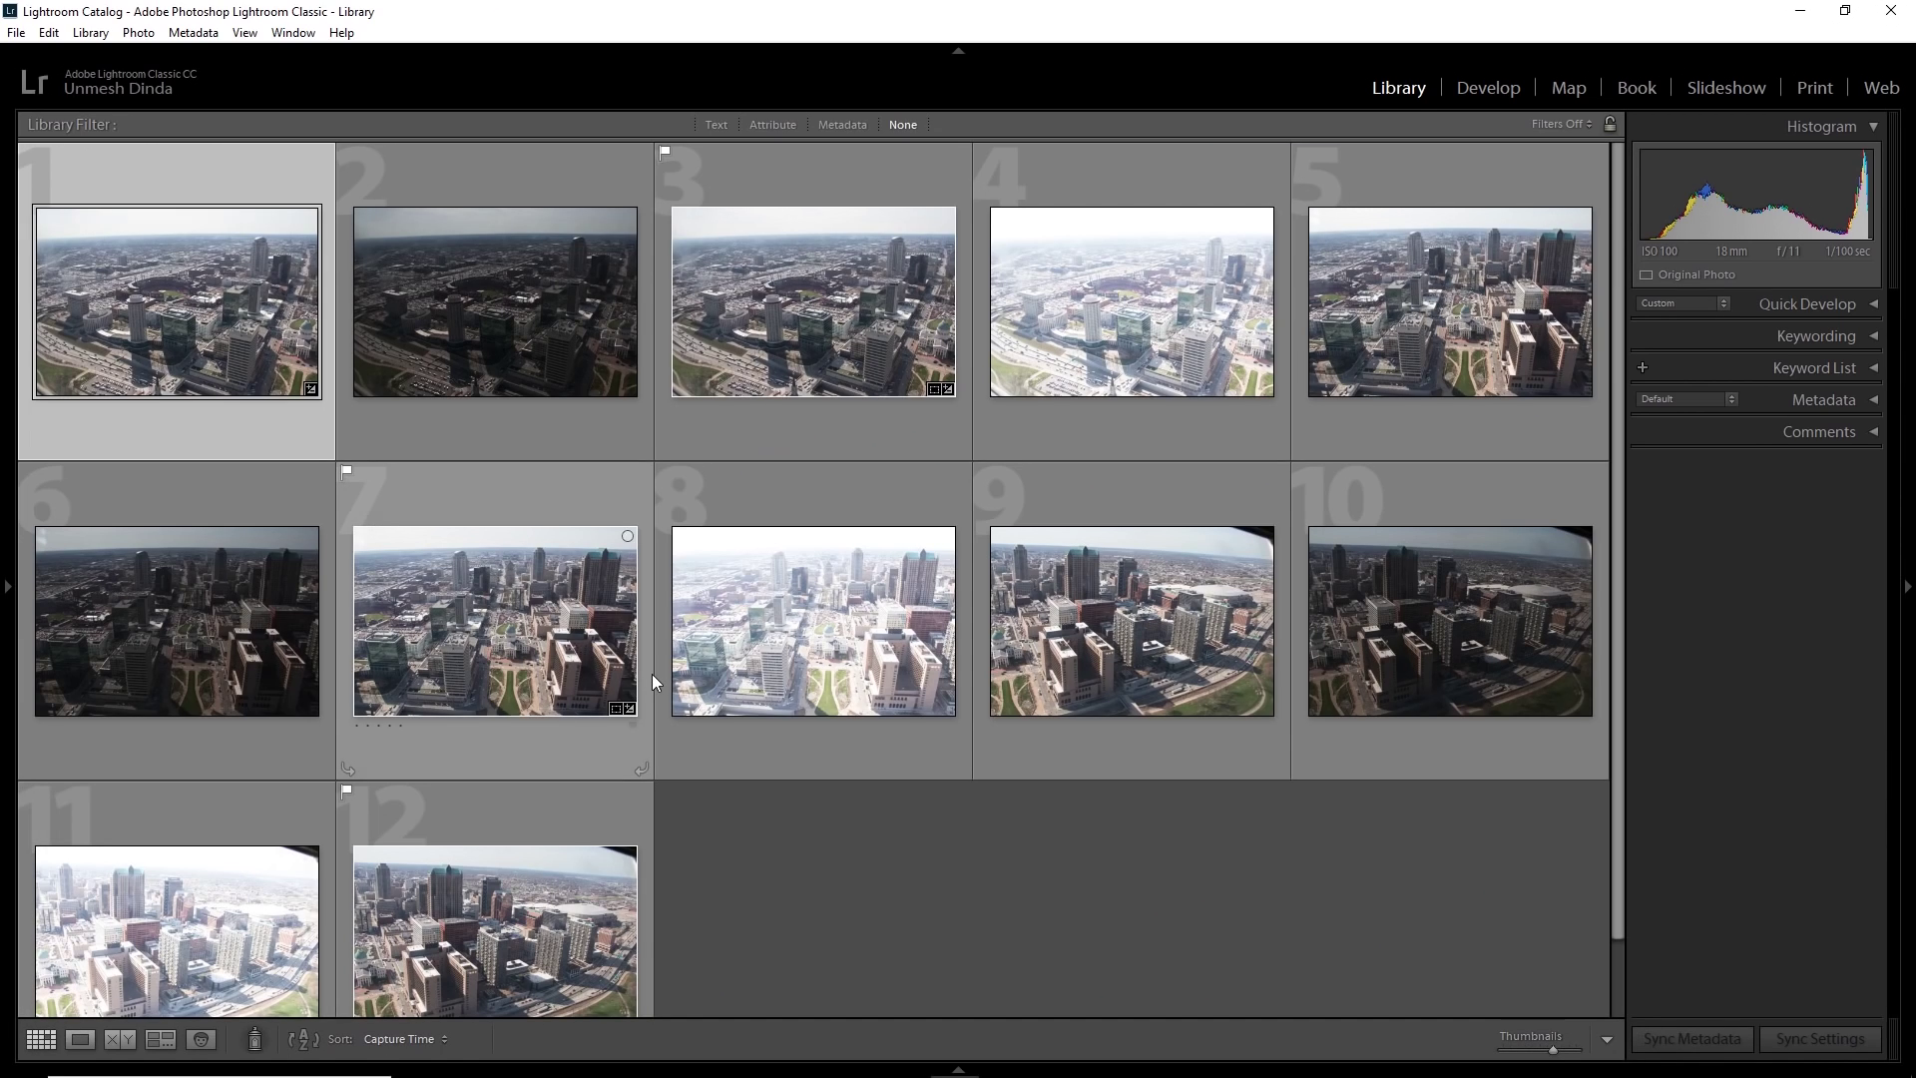
{"action": "key", "text": "g"}
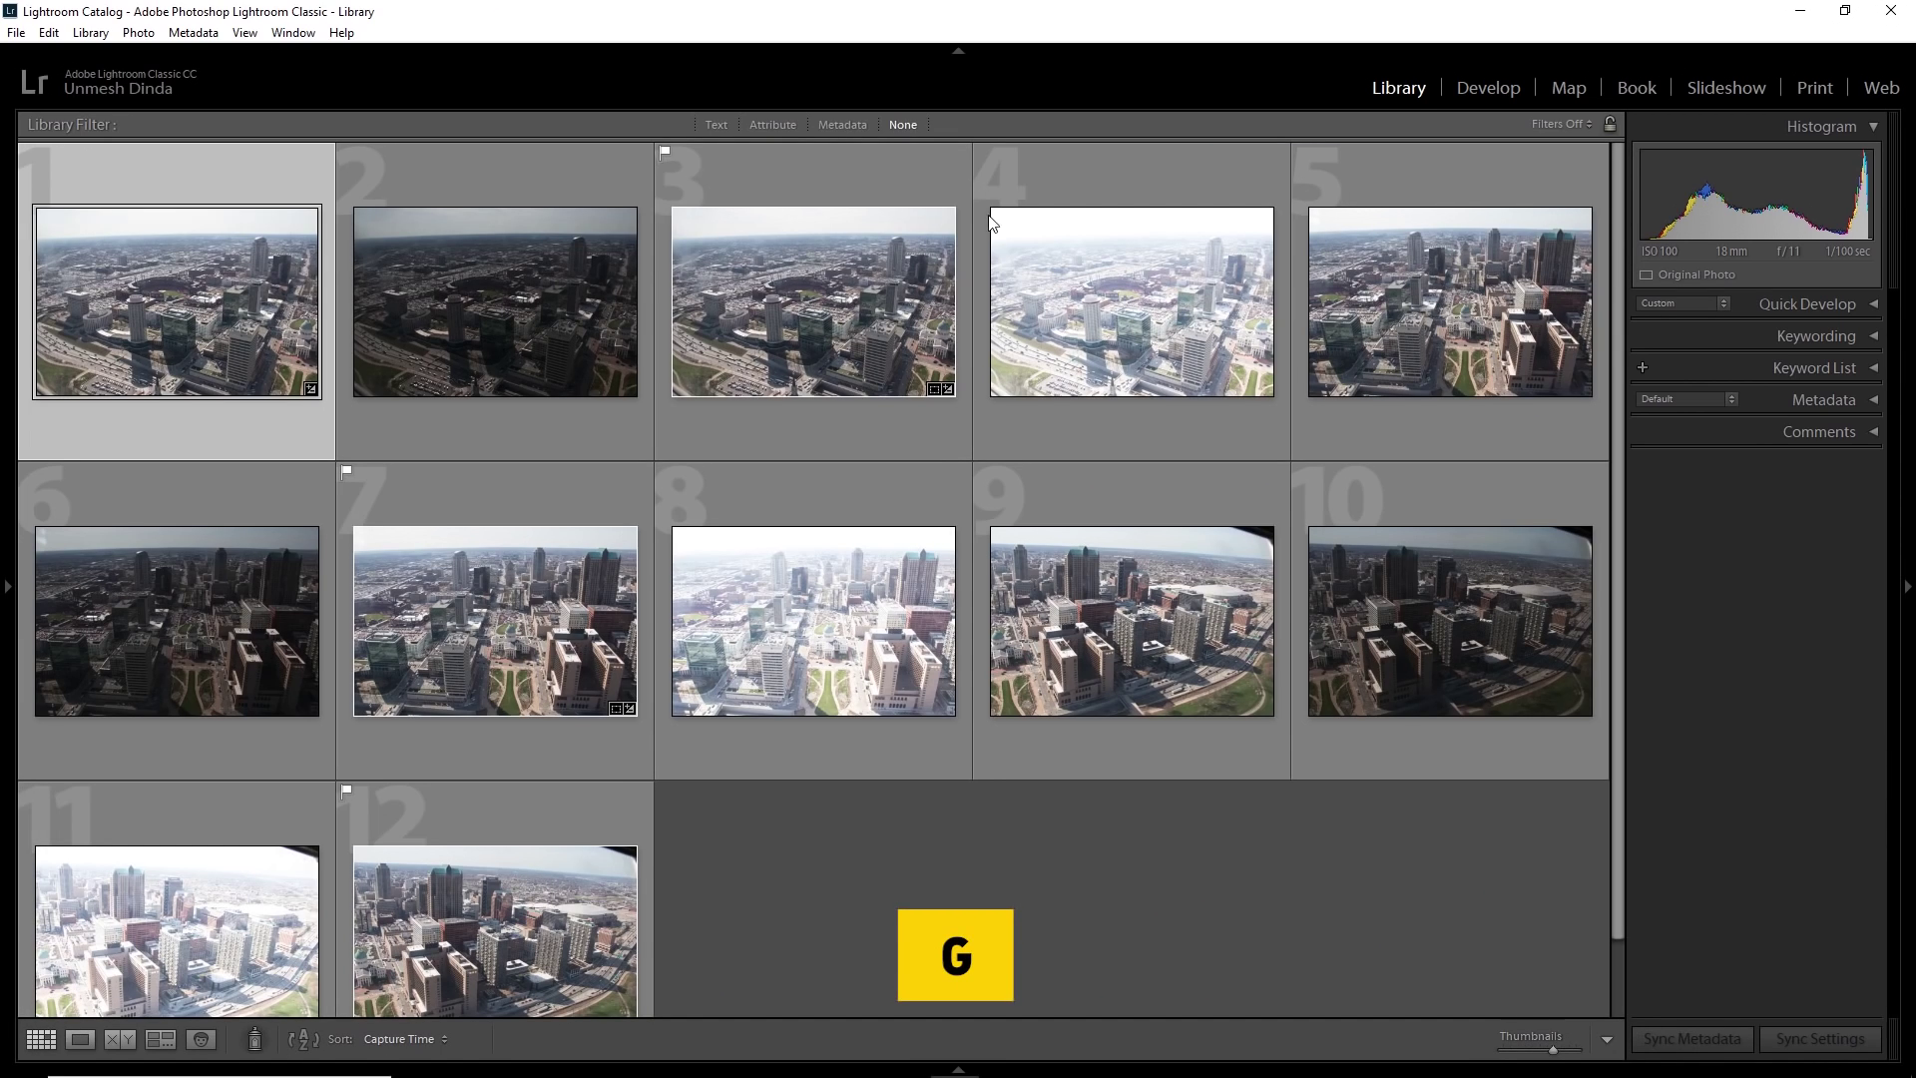
{"action": "left_click", "coordinate": [870, 284]}
{"action": "double_click", "coordinate": [869, 284]}
{"action": "left_click", "coordinate": [1490, 88]}
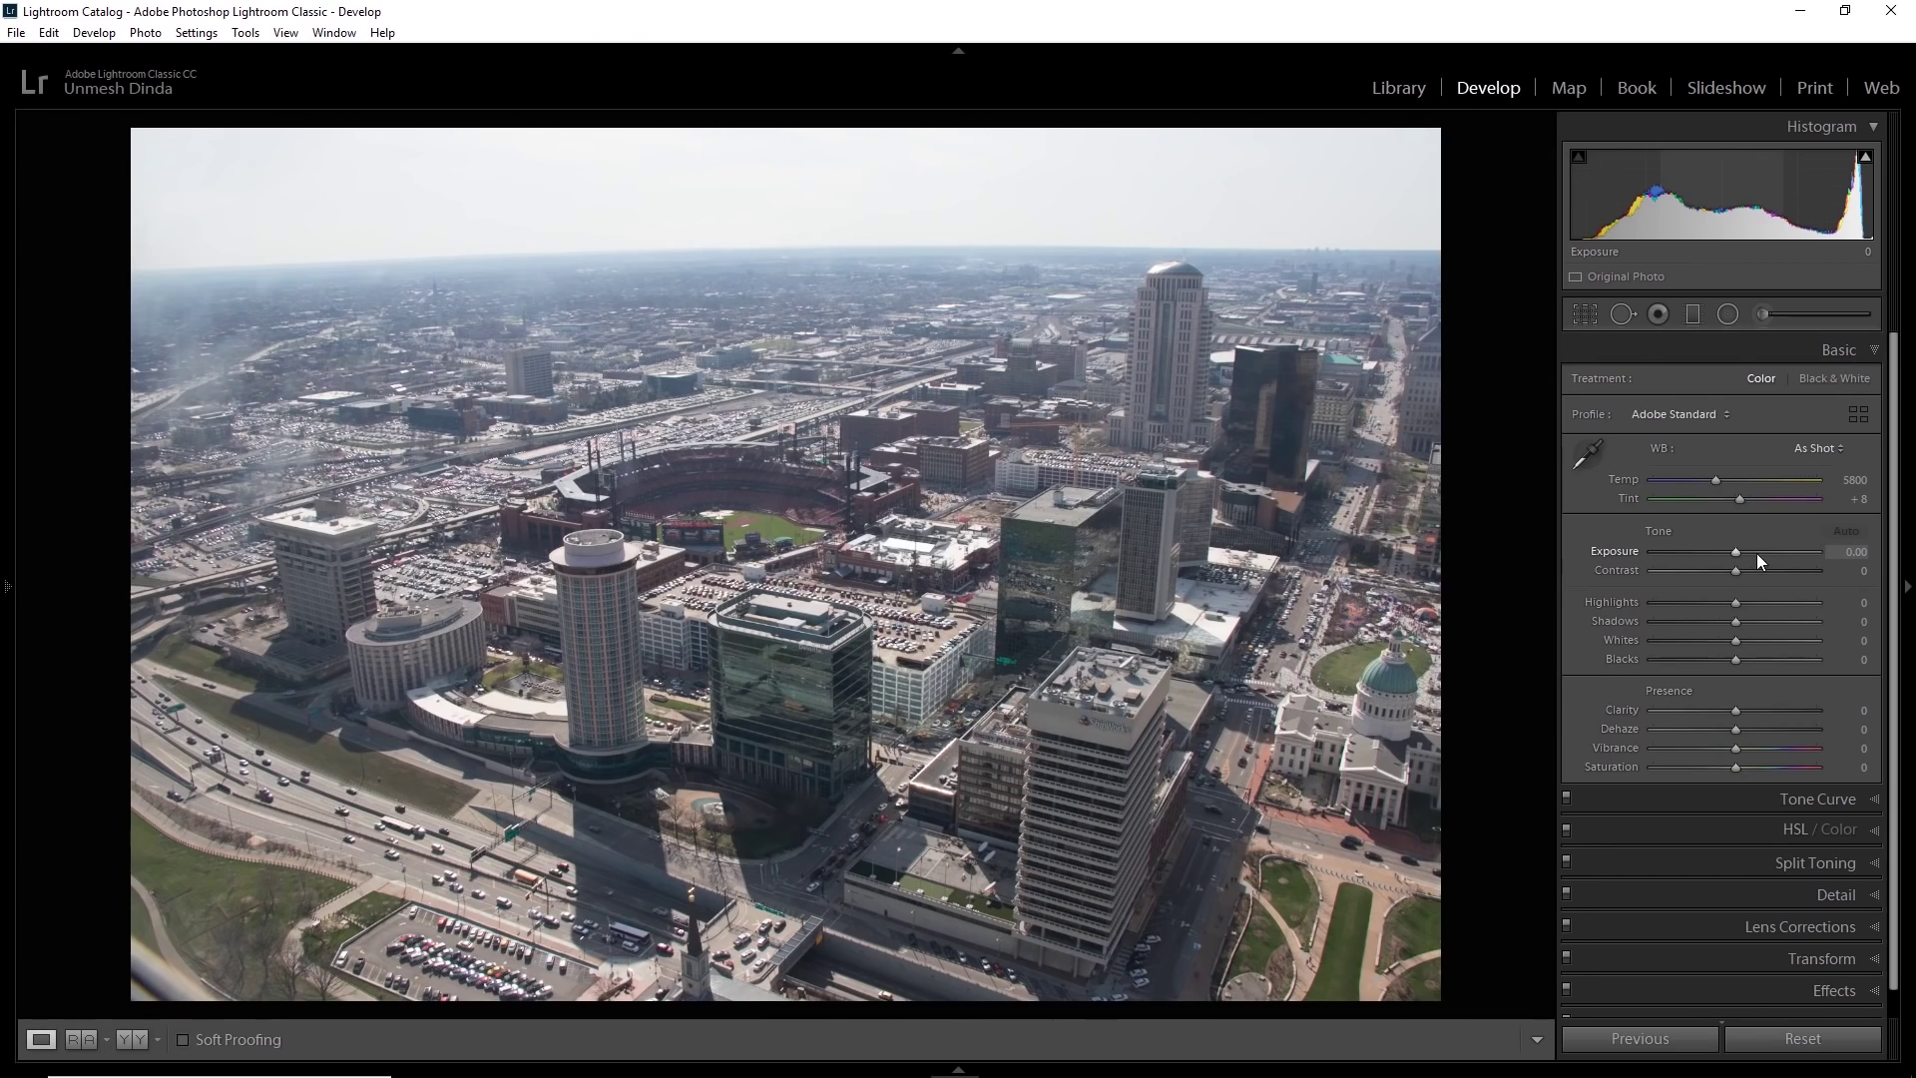
{"action": "left_click_drag", "start_coordinate": [1736, 553], "coordinate": [1631, 559]}
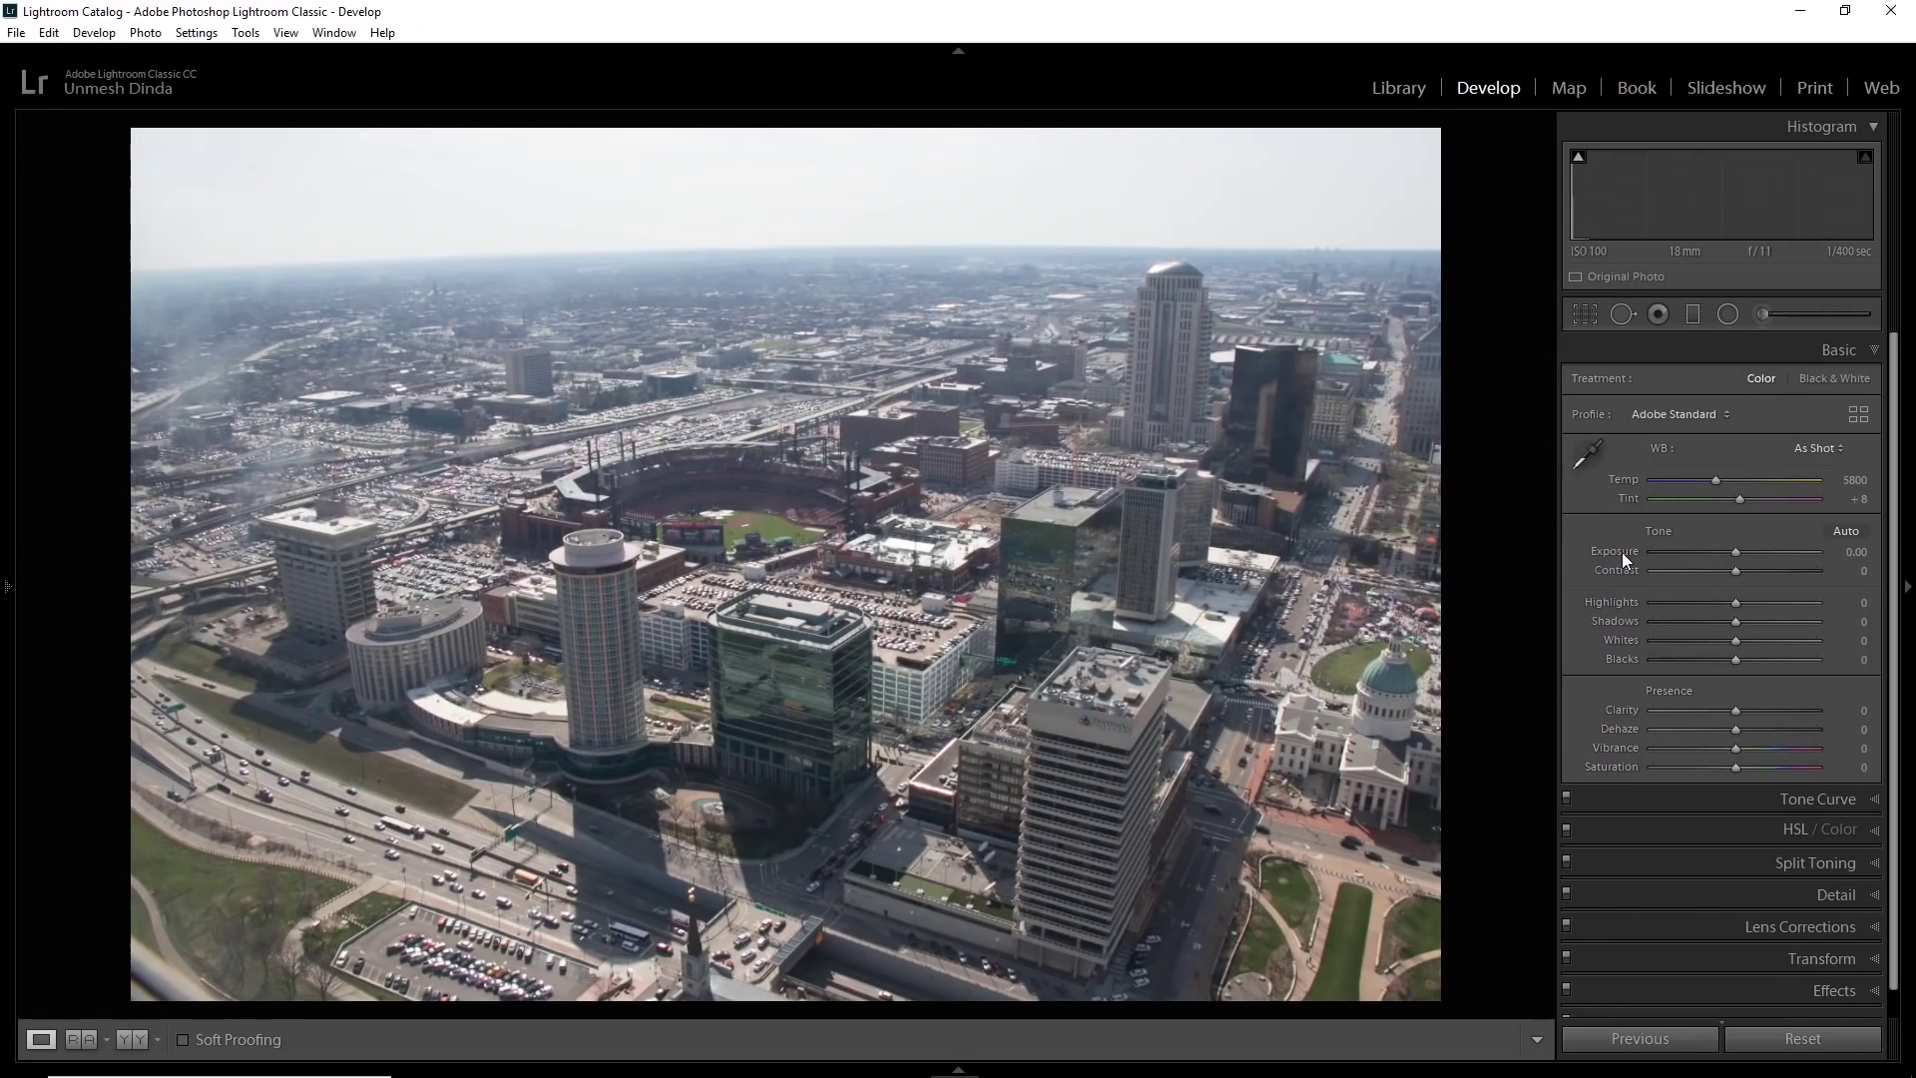
{"action": "left_click", "coordinate": [1410, 93]}
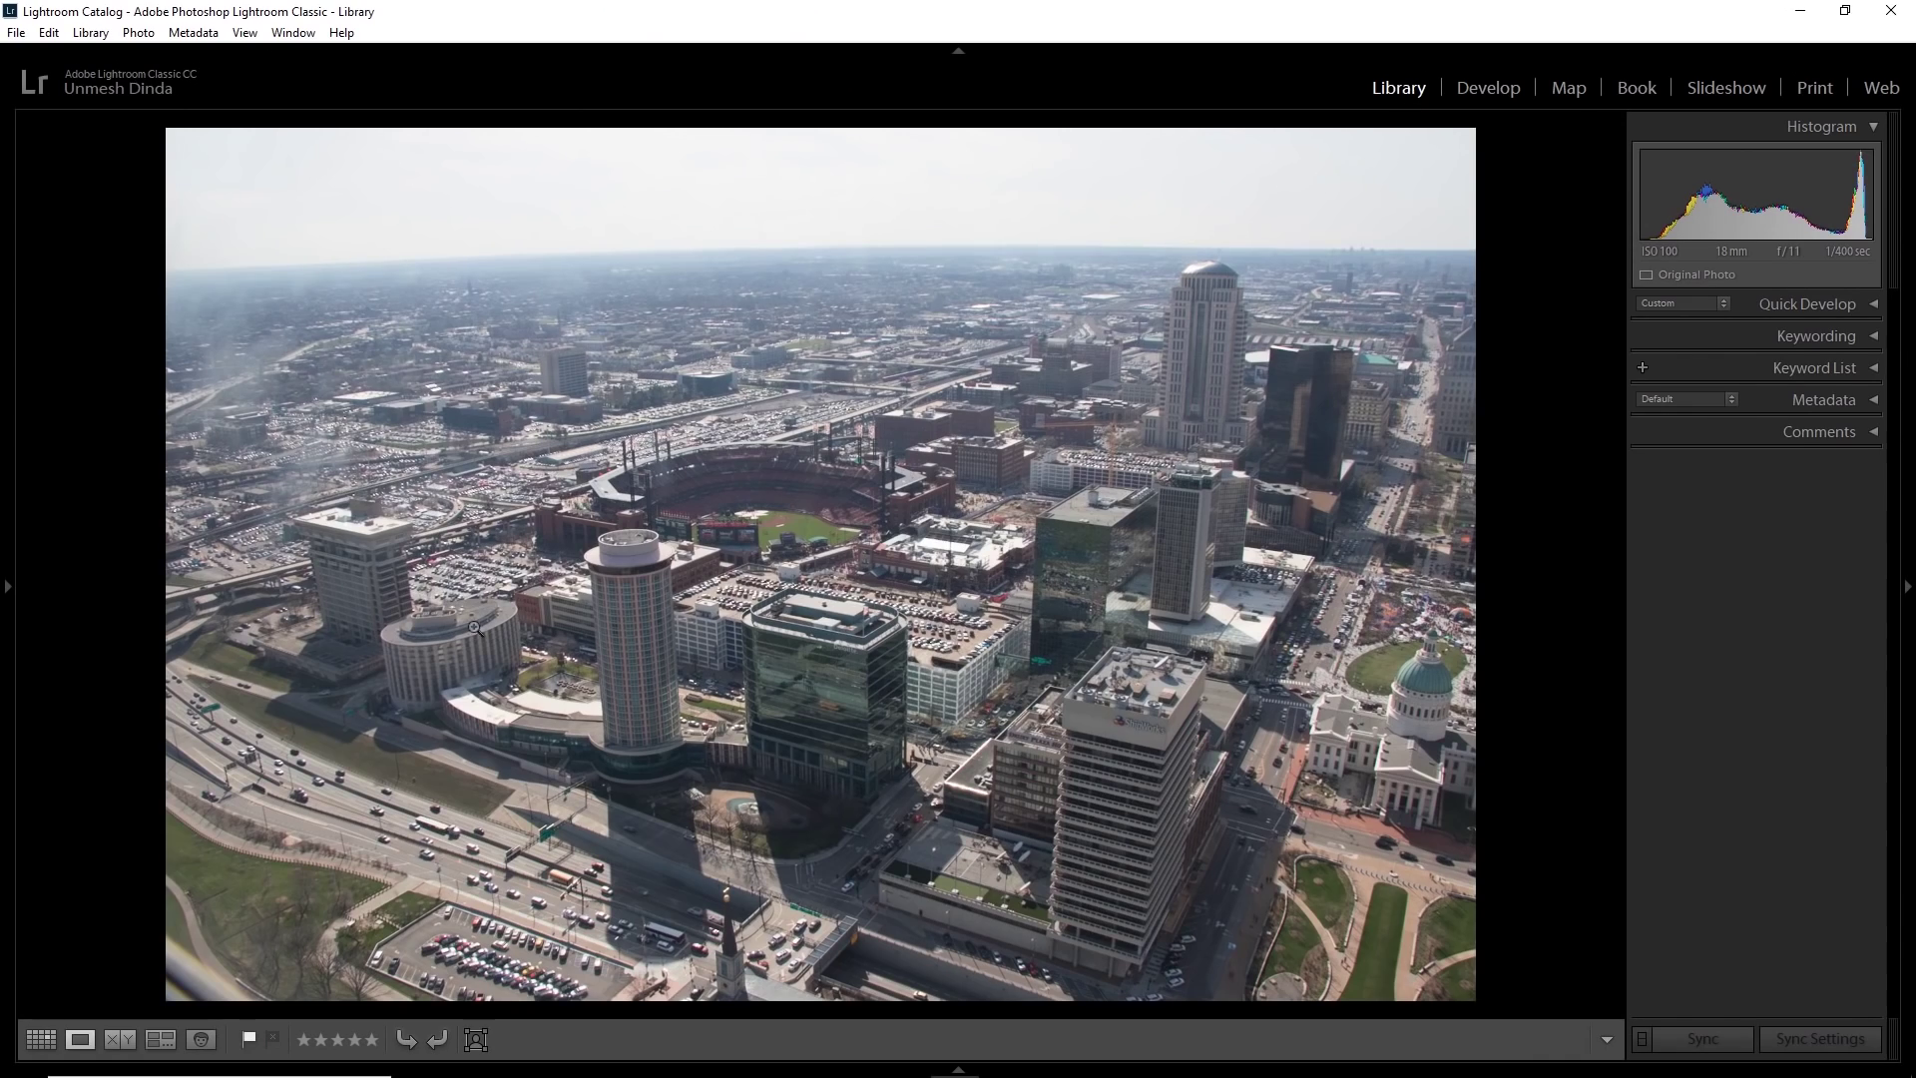
{"action": "left_click", "coordinate": [41, 1038]}
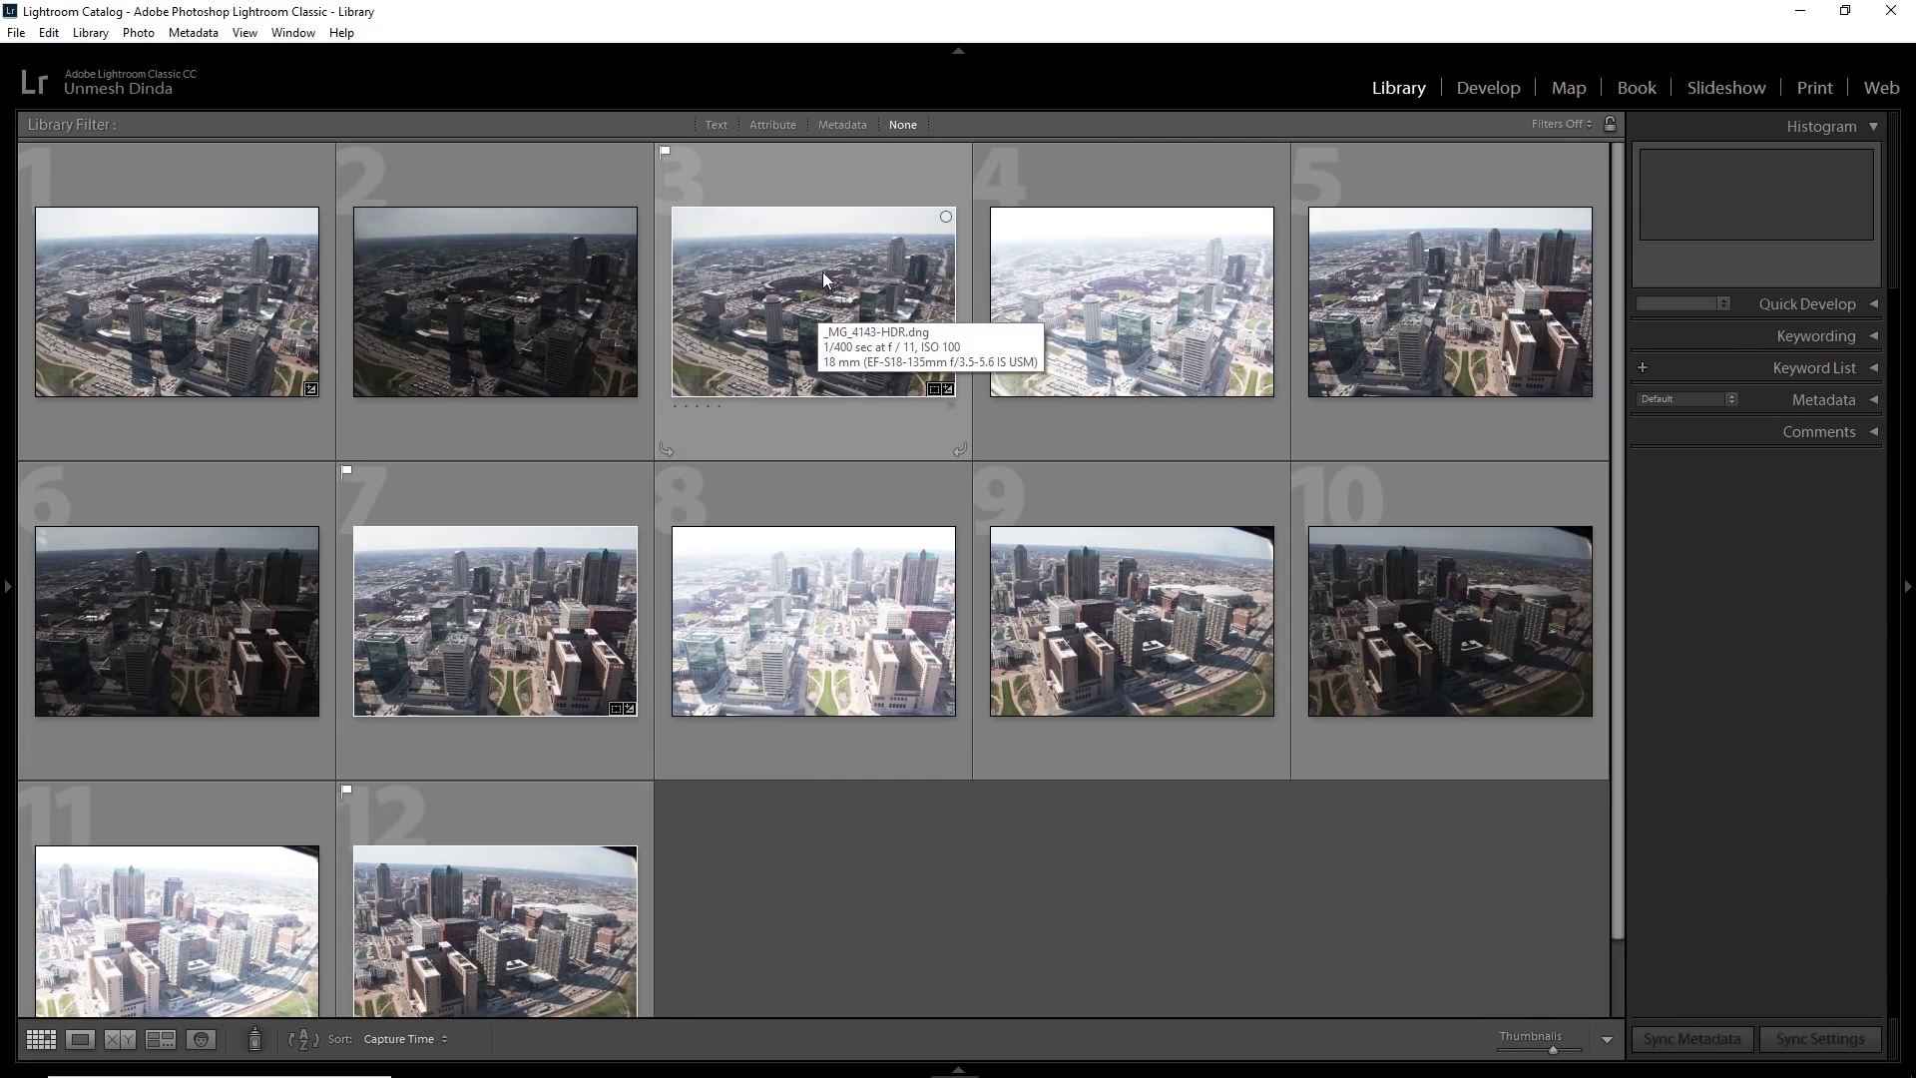
{"action": "left_click", "coordinate": [822, 272]}
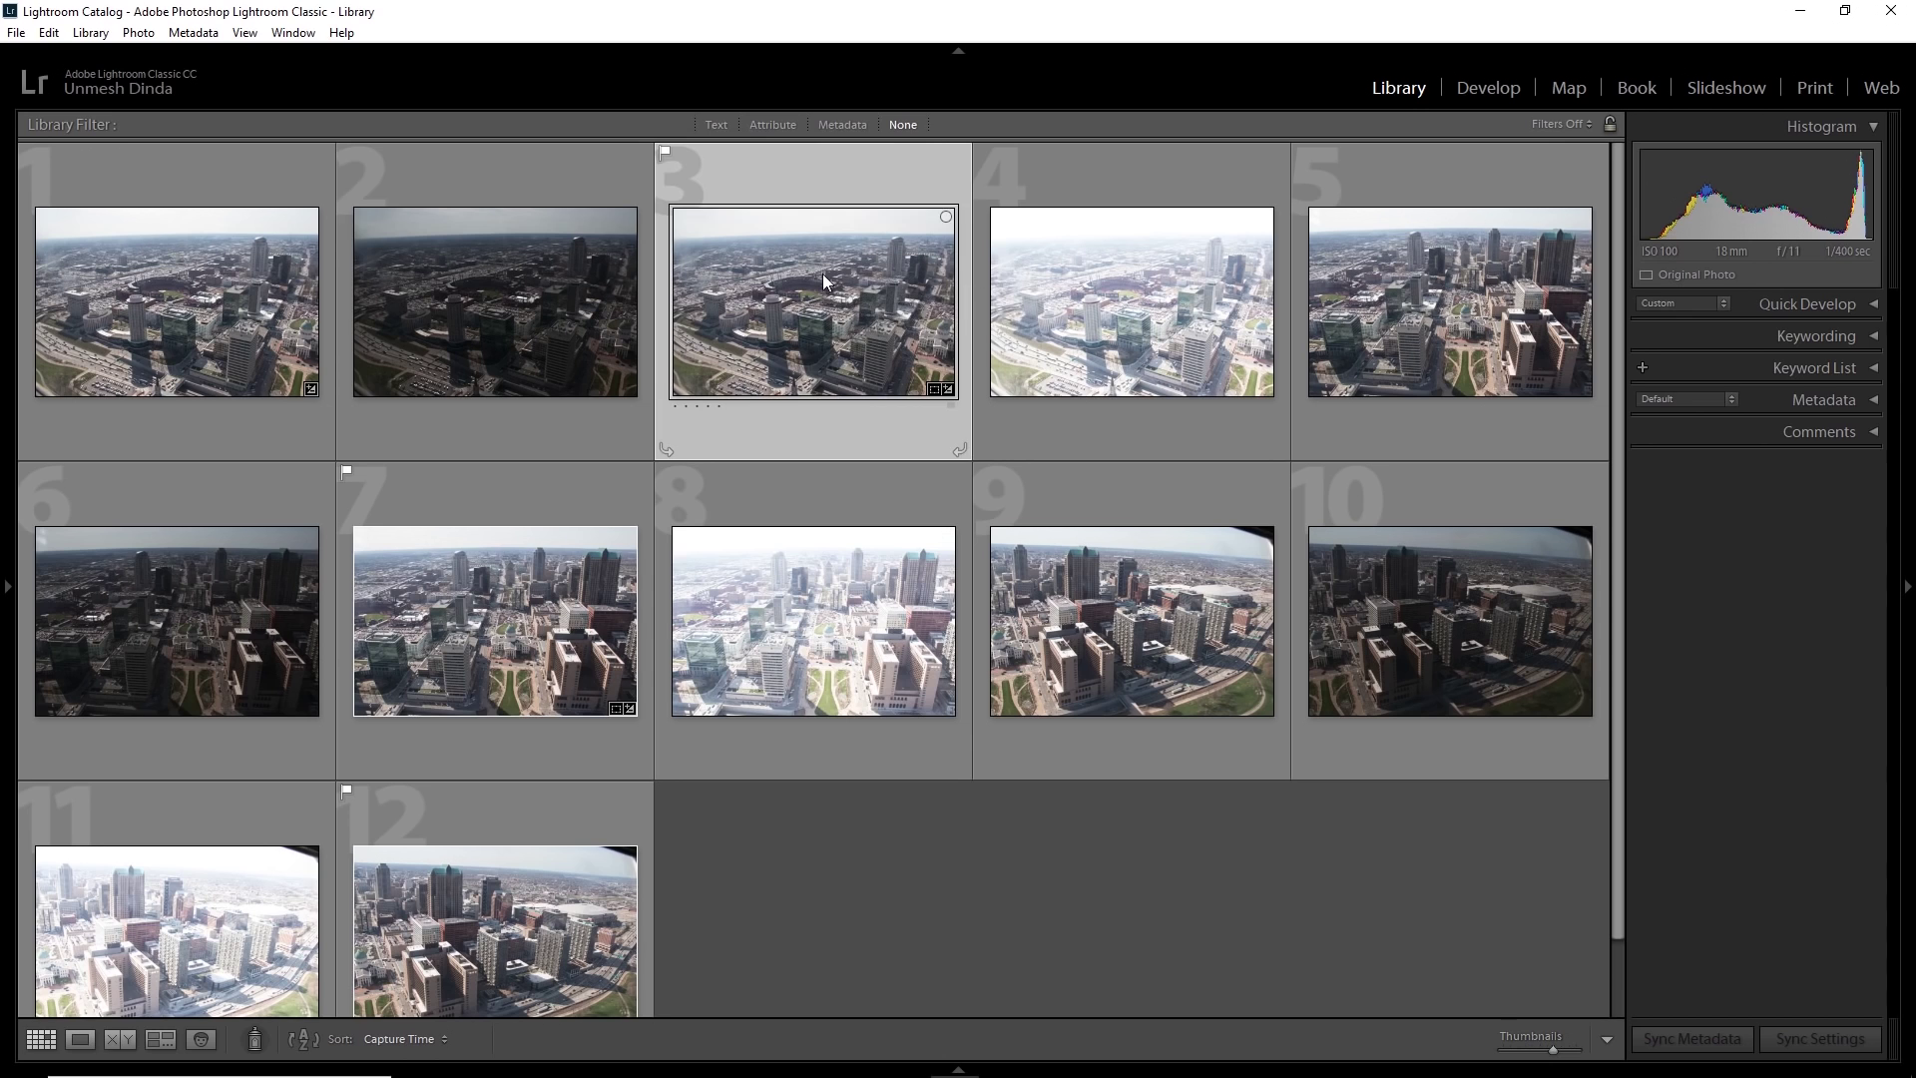
Add photo 7 to the selected HDRs and start a Photo Merge panorama.
{"action": "left_click", "coordinate": [497, 555], "text": "ctrl"}
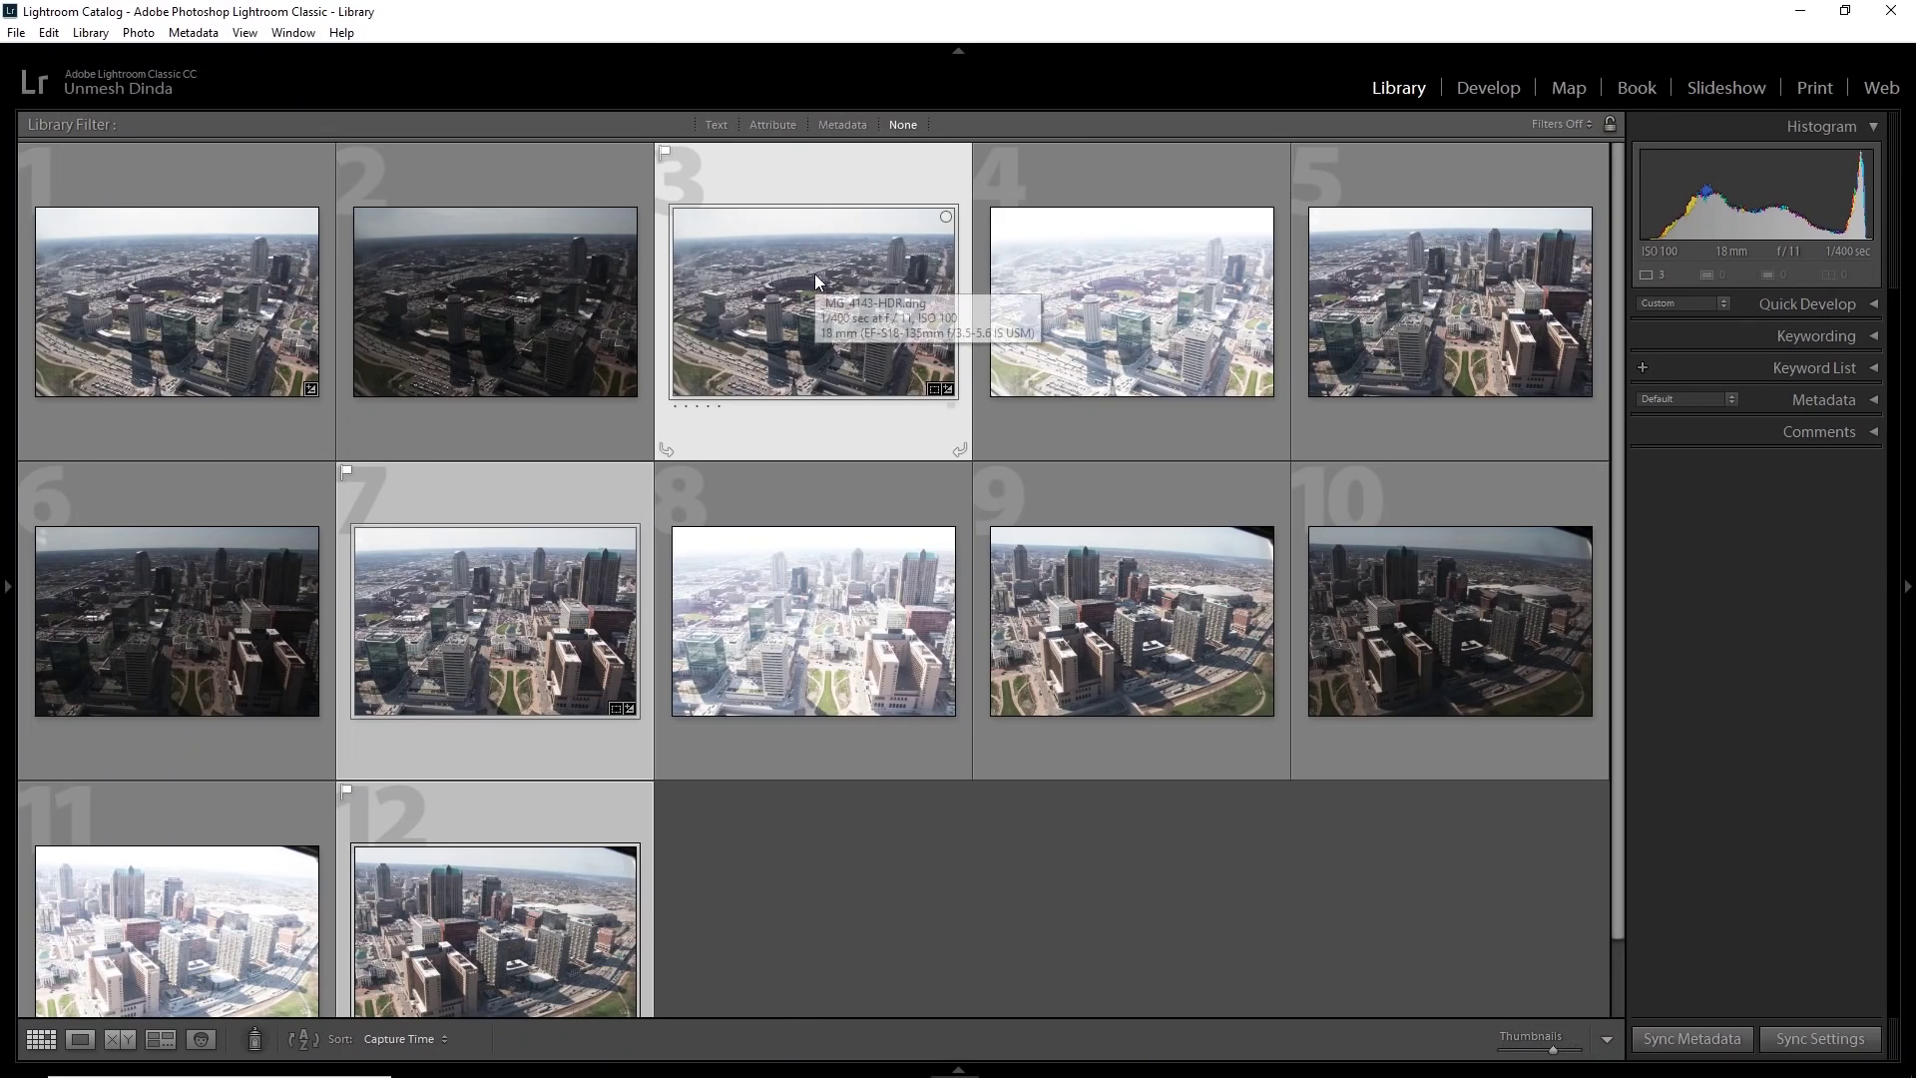
{"action": "right_click", "coordinate": [814, 274]}
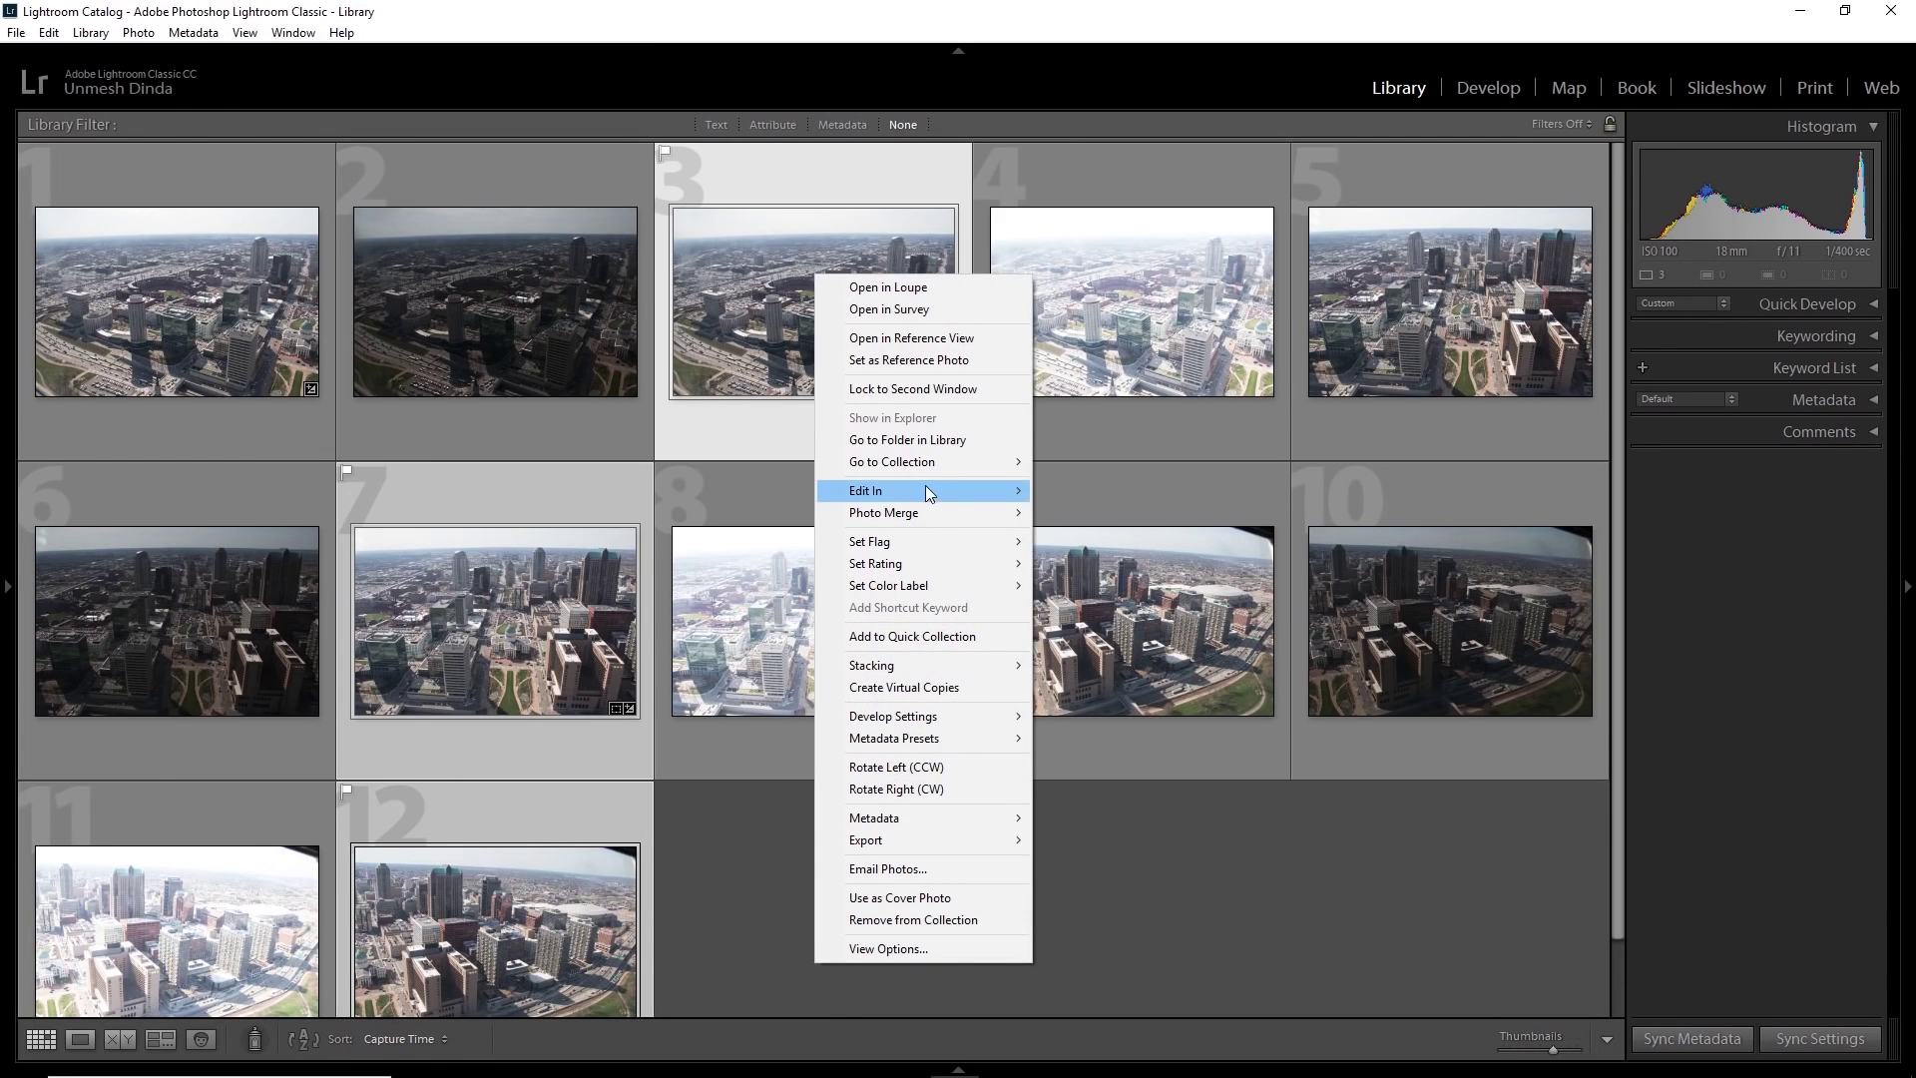
{"action": "left_click", "coordinate": [1075, 526]}
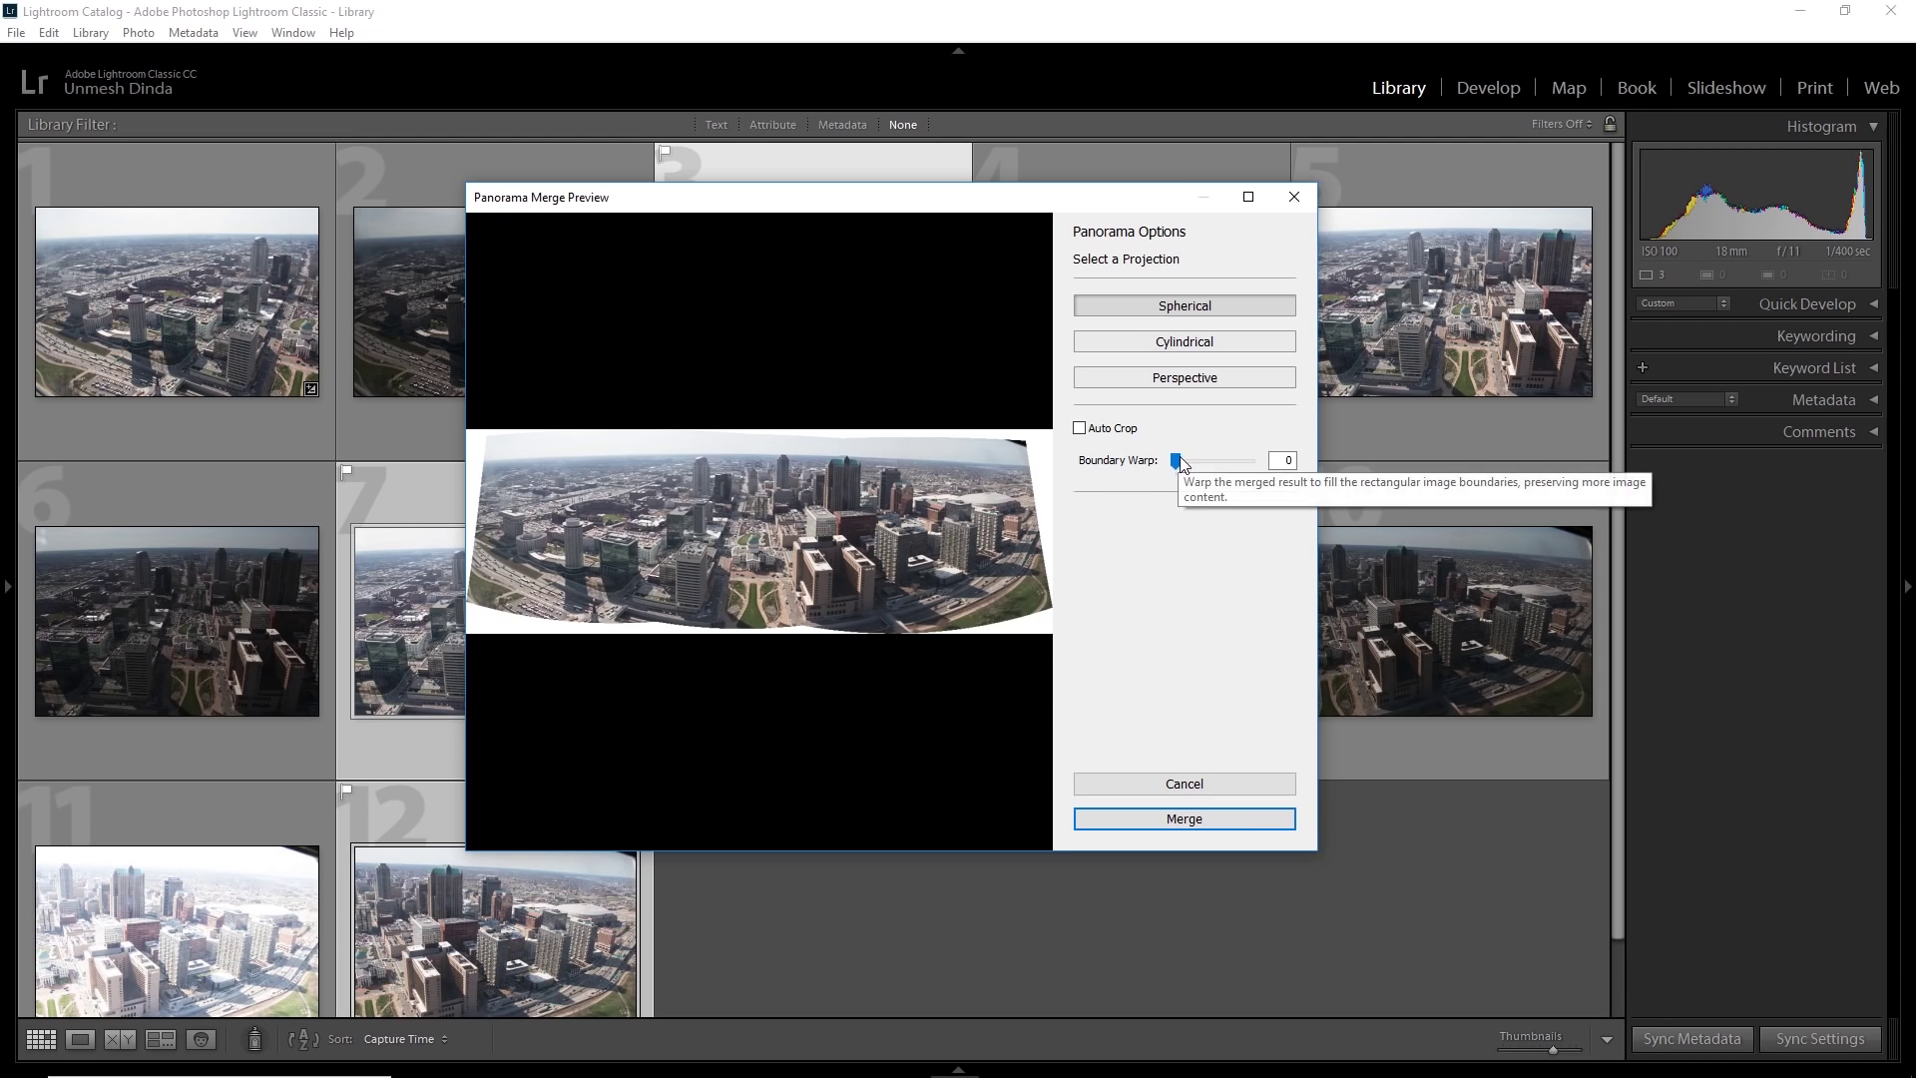
Set Boundary Warp to 100 and create the spherical panorama.
{"action": "mouse_move", "coordinate": [1179, 462]}
{"action": "left_mouse_down"}
{"action": "mouse_move", "coordinate": [1197, 464]}
{"action": "mouse_move", "coordinate": [1175, 461]}
{"action": "left_mouse_up"}
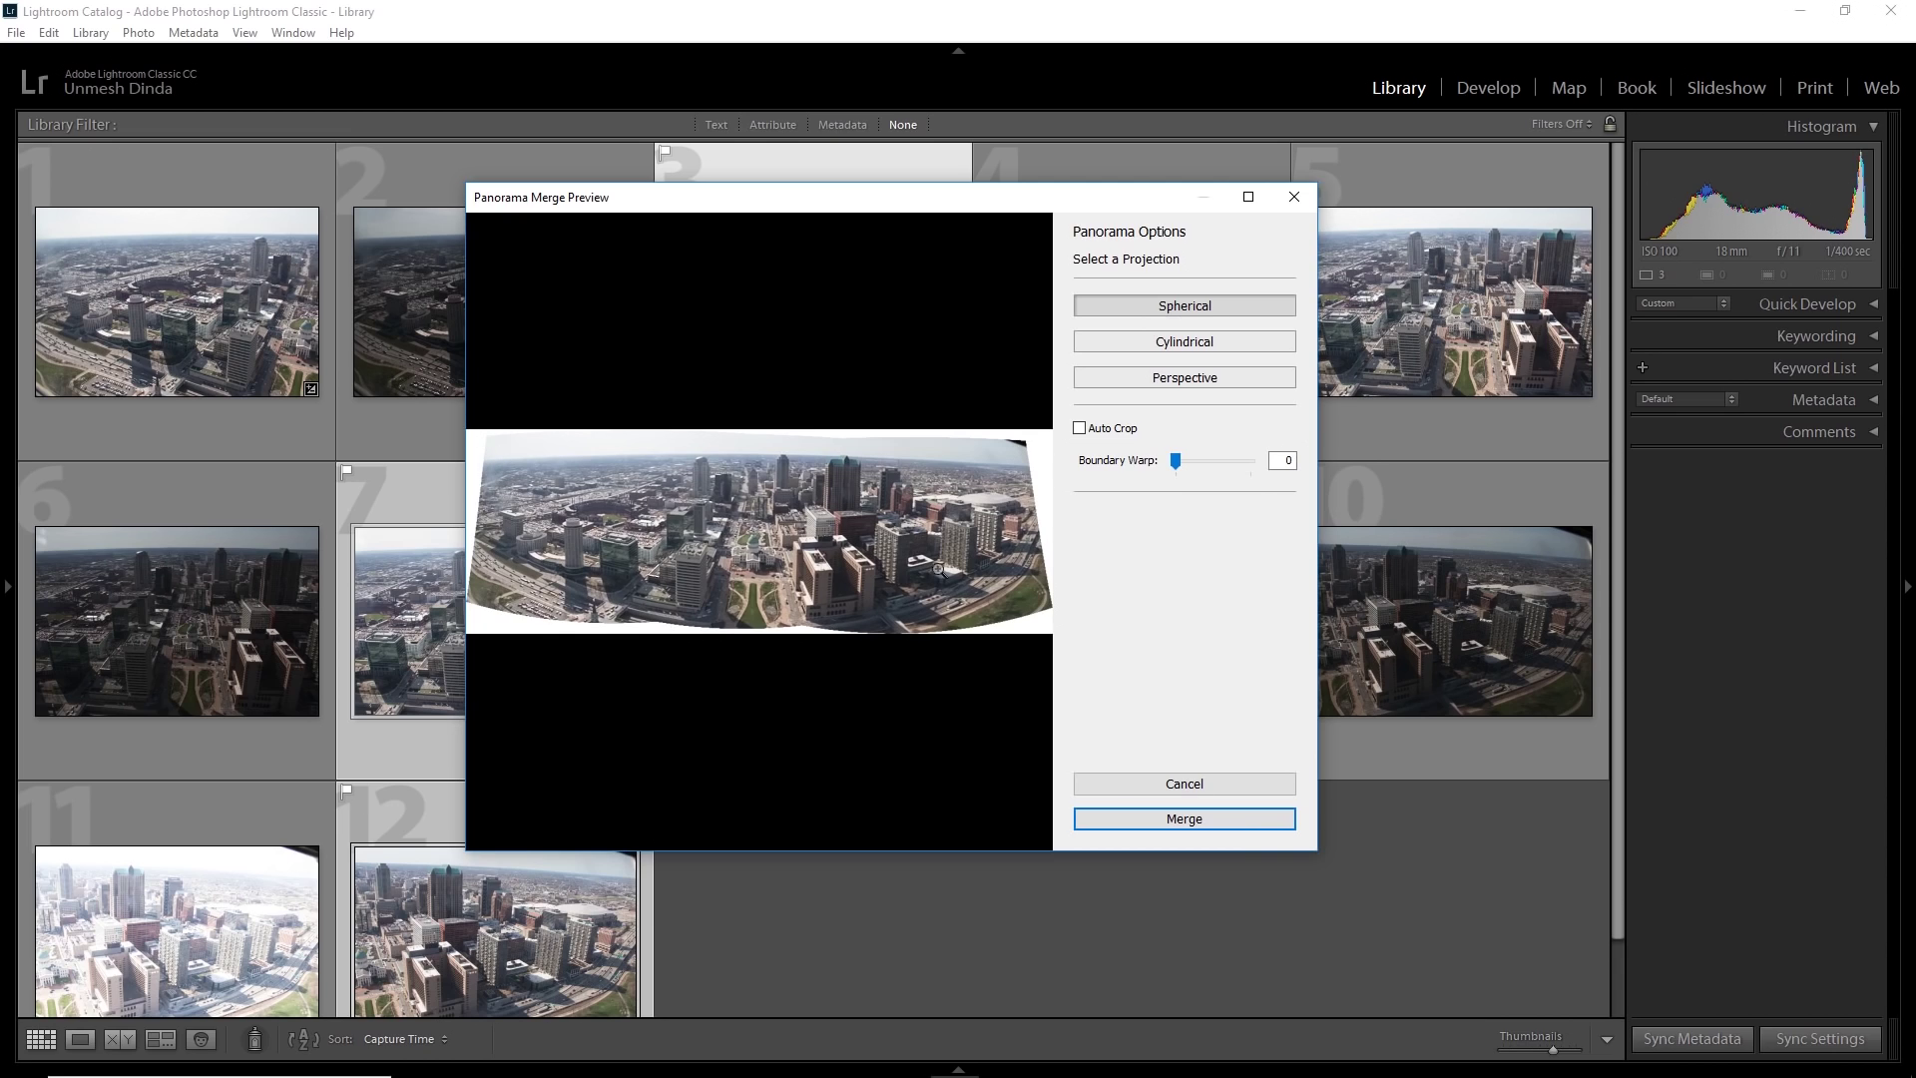
{"action": "left_click_drag", "start_coordinate": [1180, 462], "coordinate": [1246, 465]}
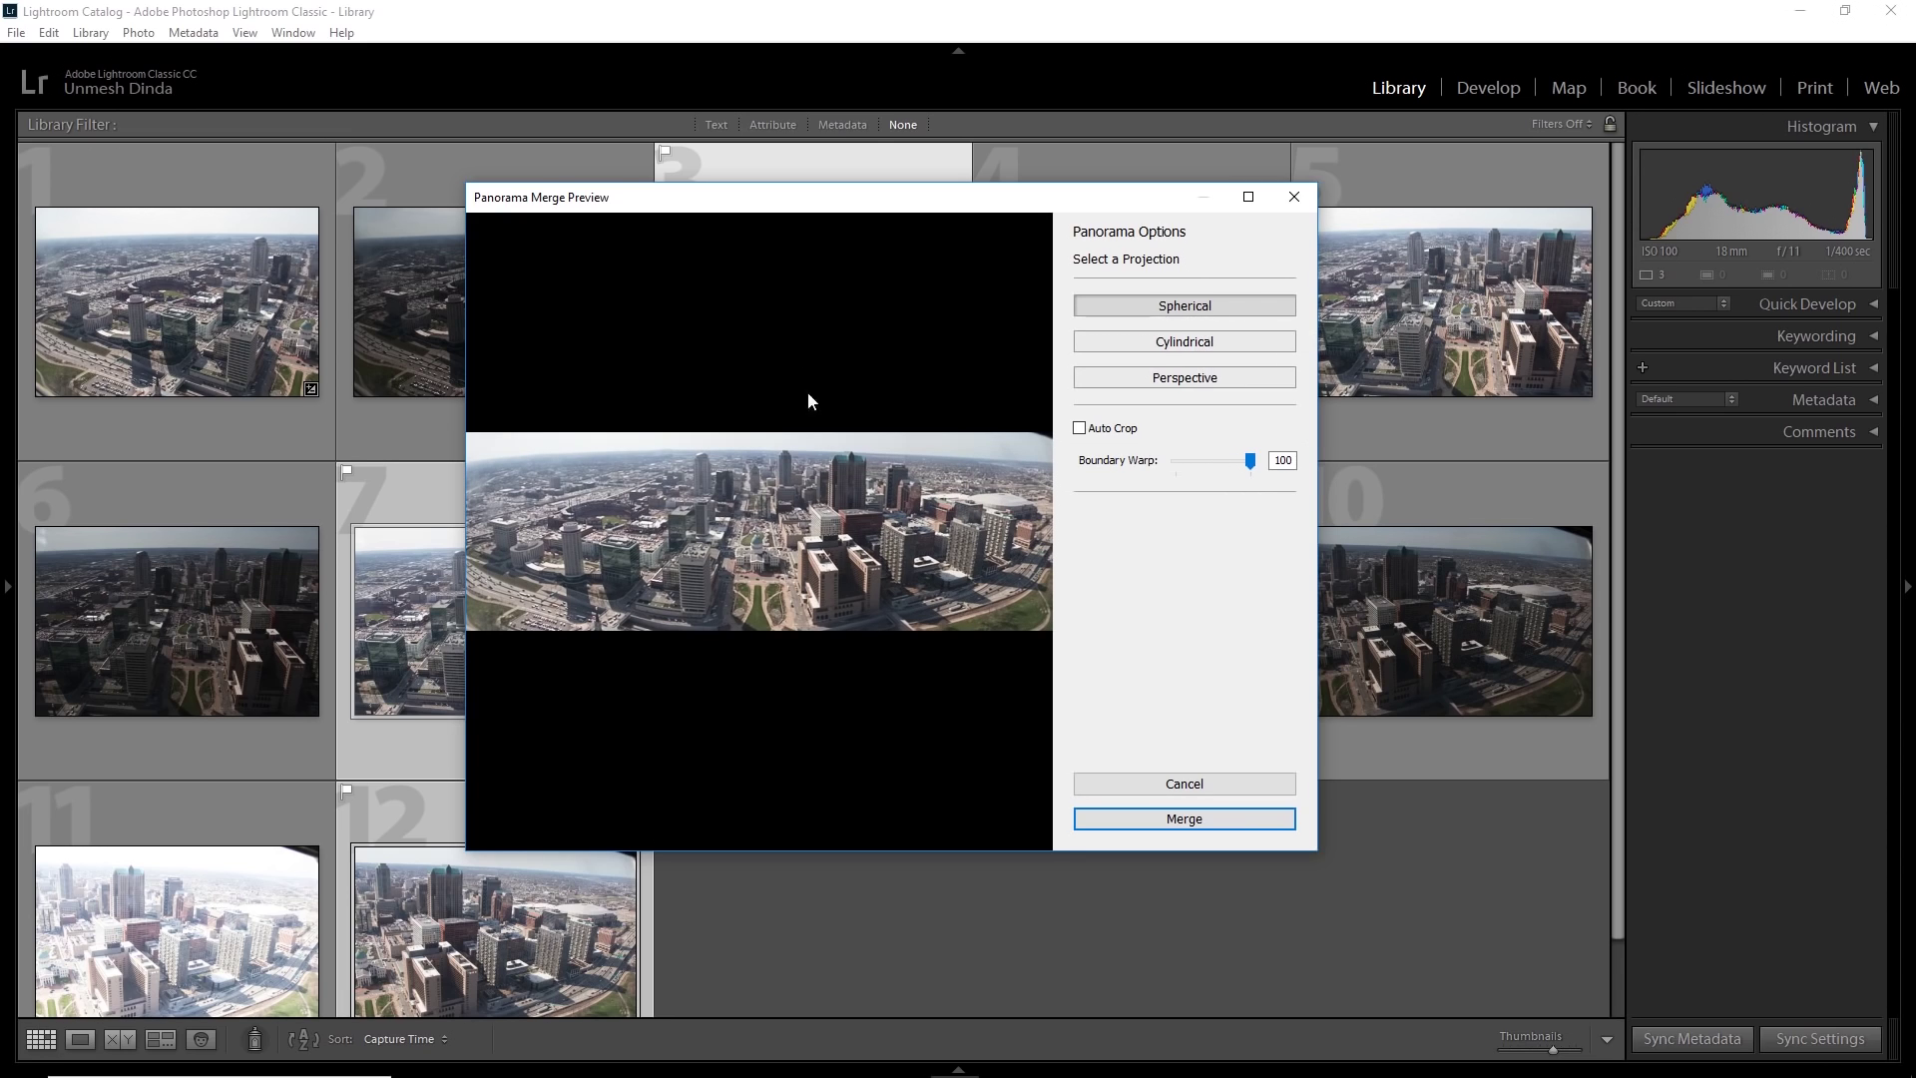
{"action": "left_click", "coordinate": [1252, 462]}
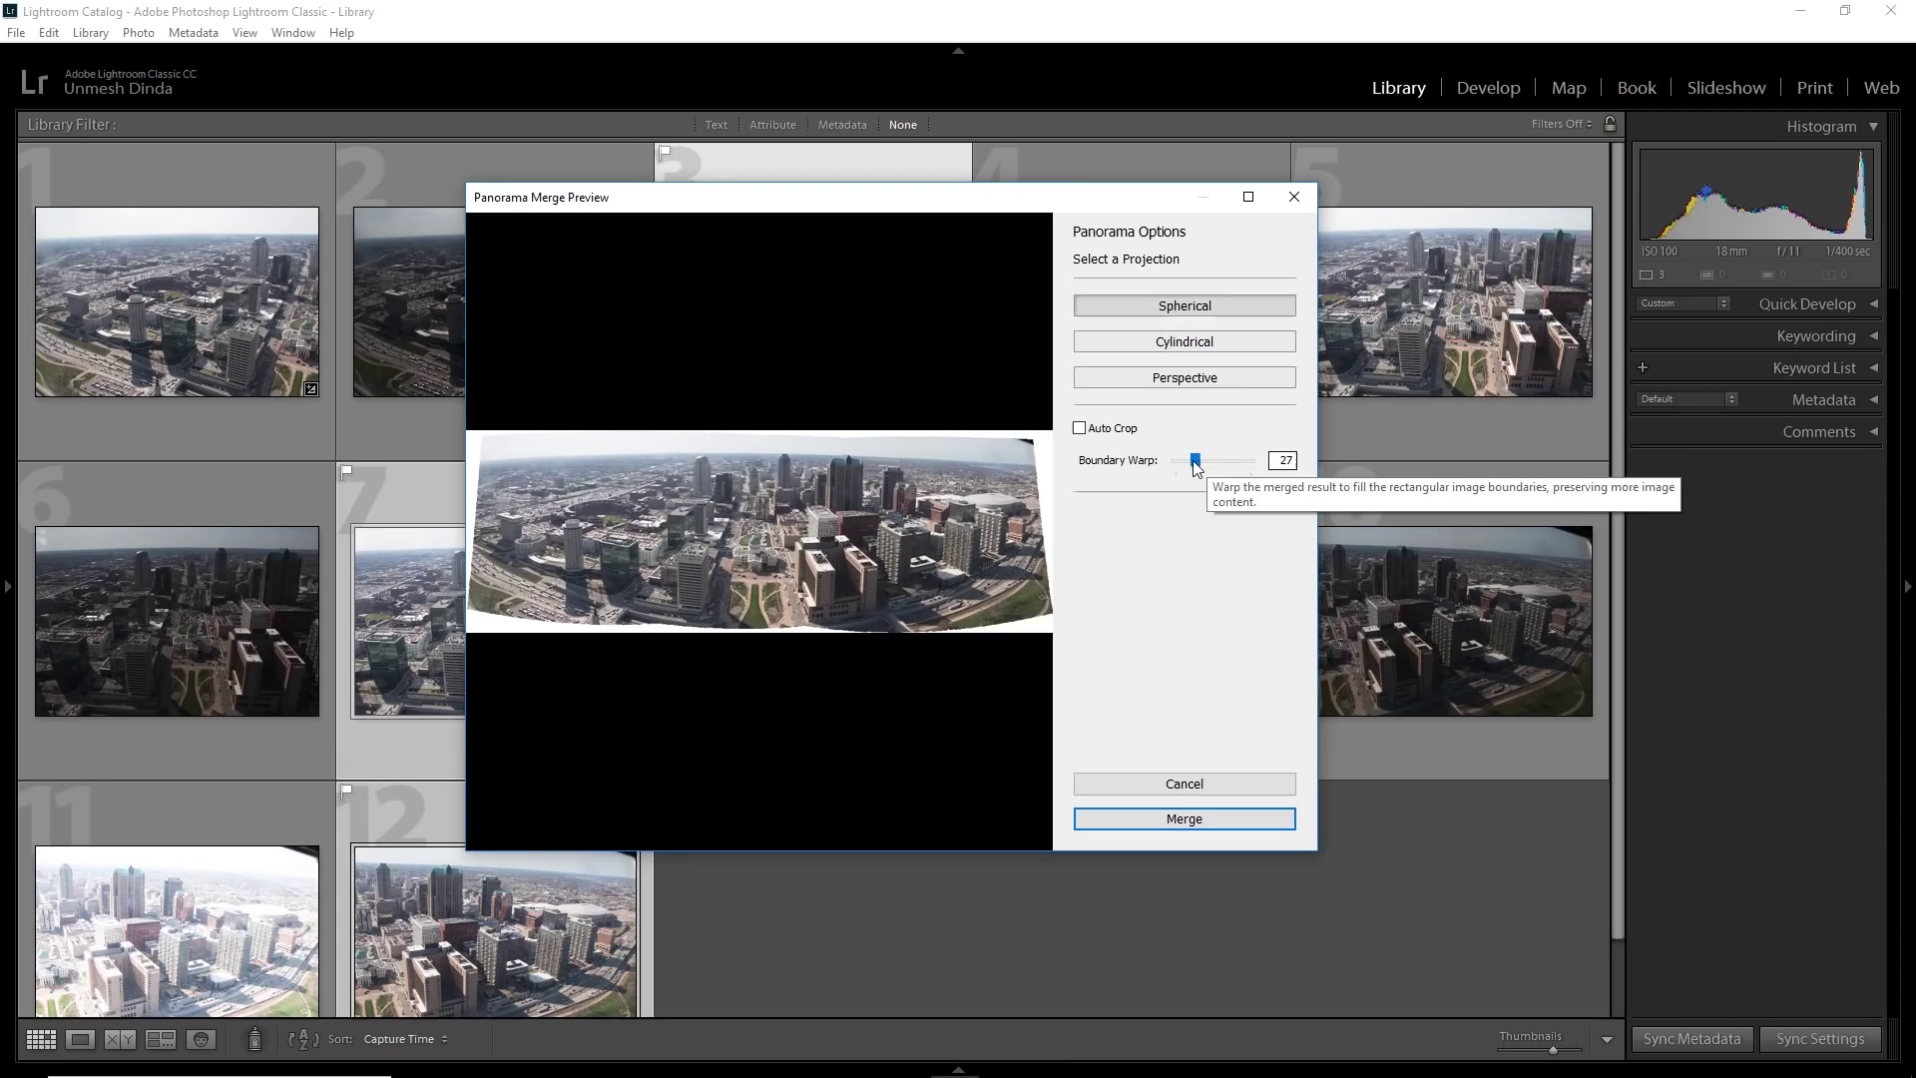
{"action": "left_click_drag", "start_coordinate": [1197, 463], "coordinate": [1251, 462]}
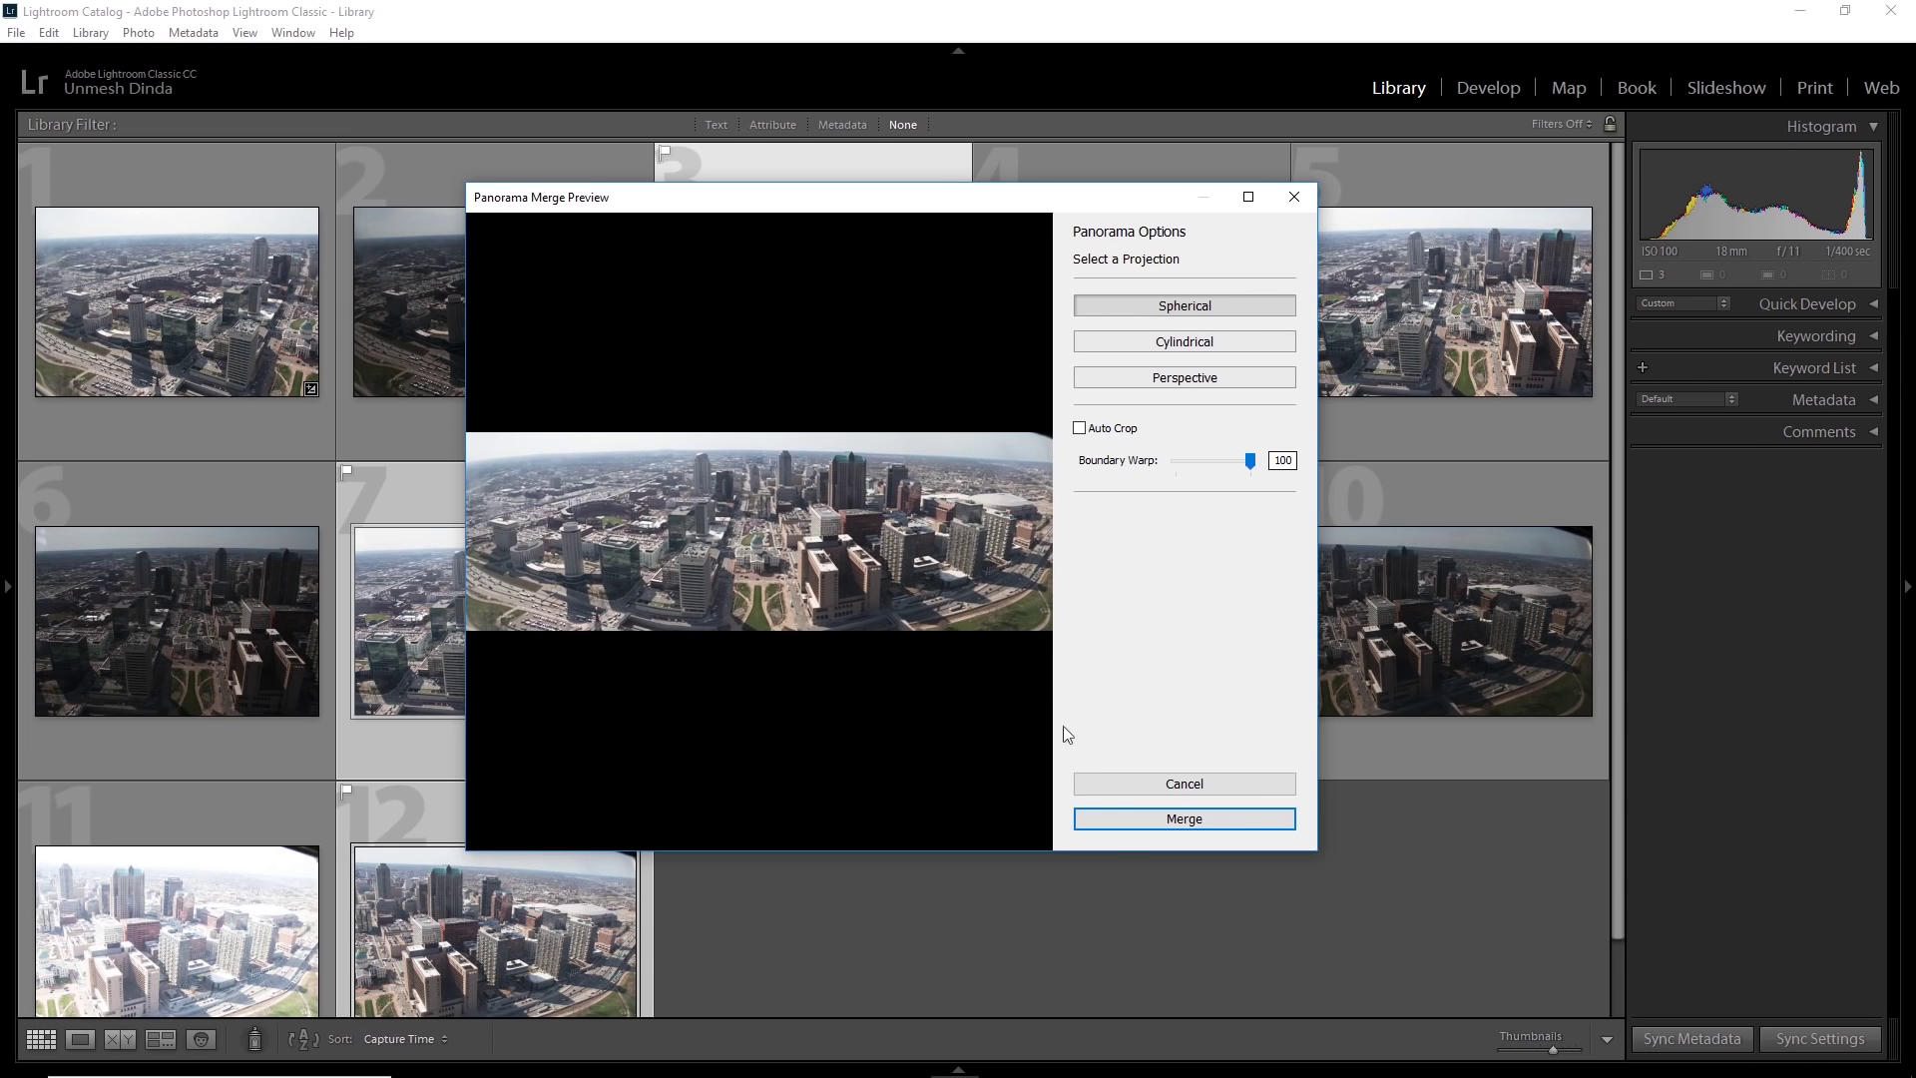
{"action": "left_click", "coordinate": [1112, 818]}
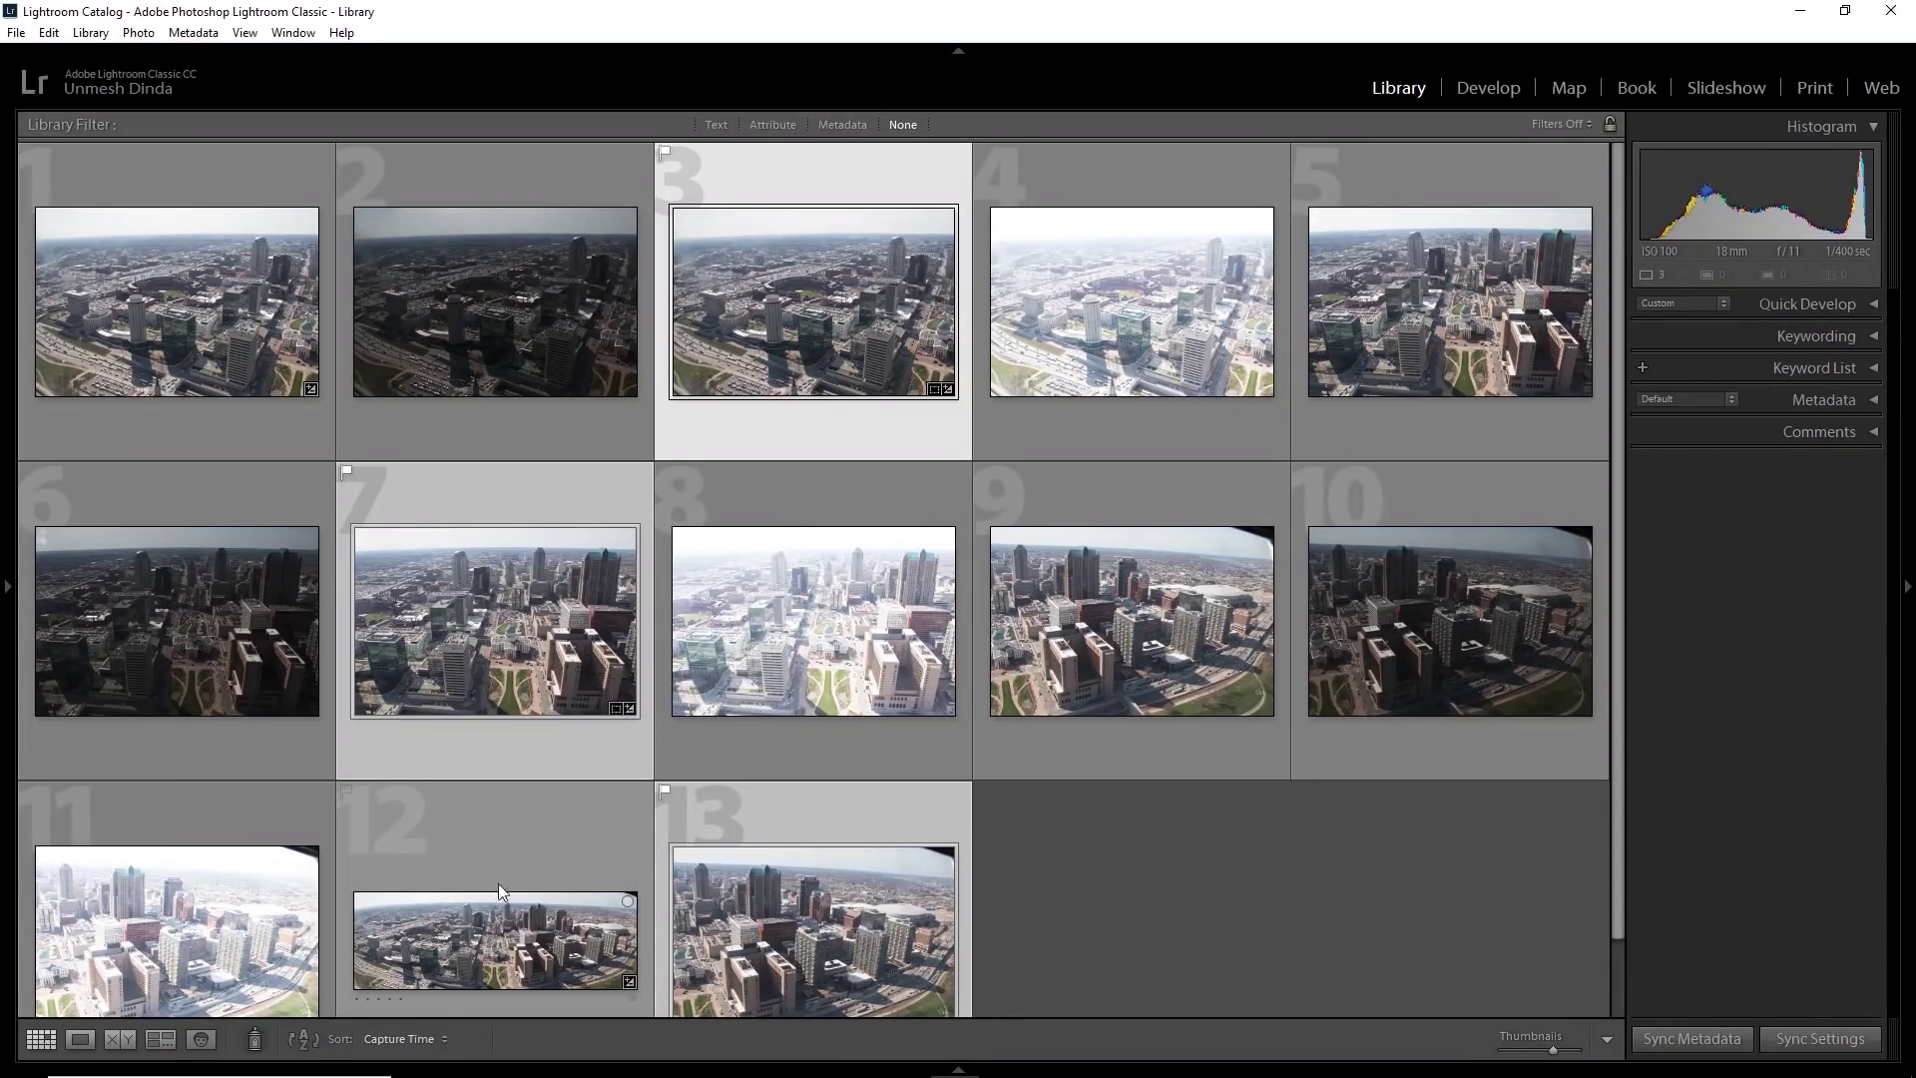
Select the new spherical panorama, view it full size, and switch to Develop.
{"action": "left_click", "coordinate": [507, 843]}
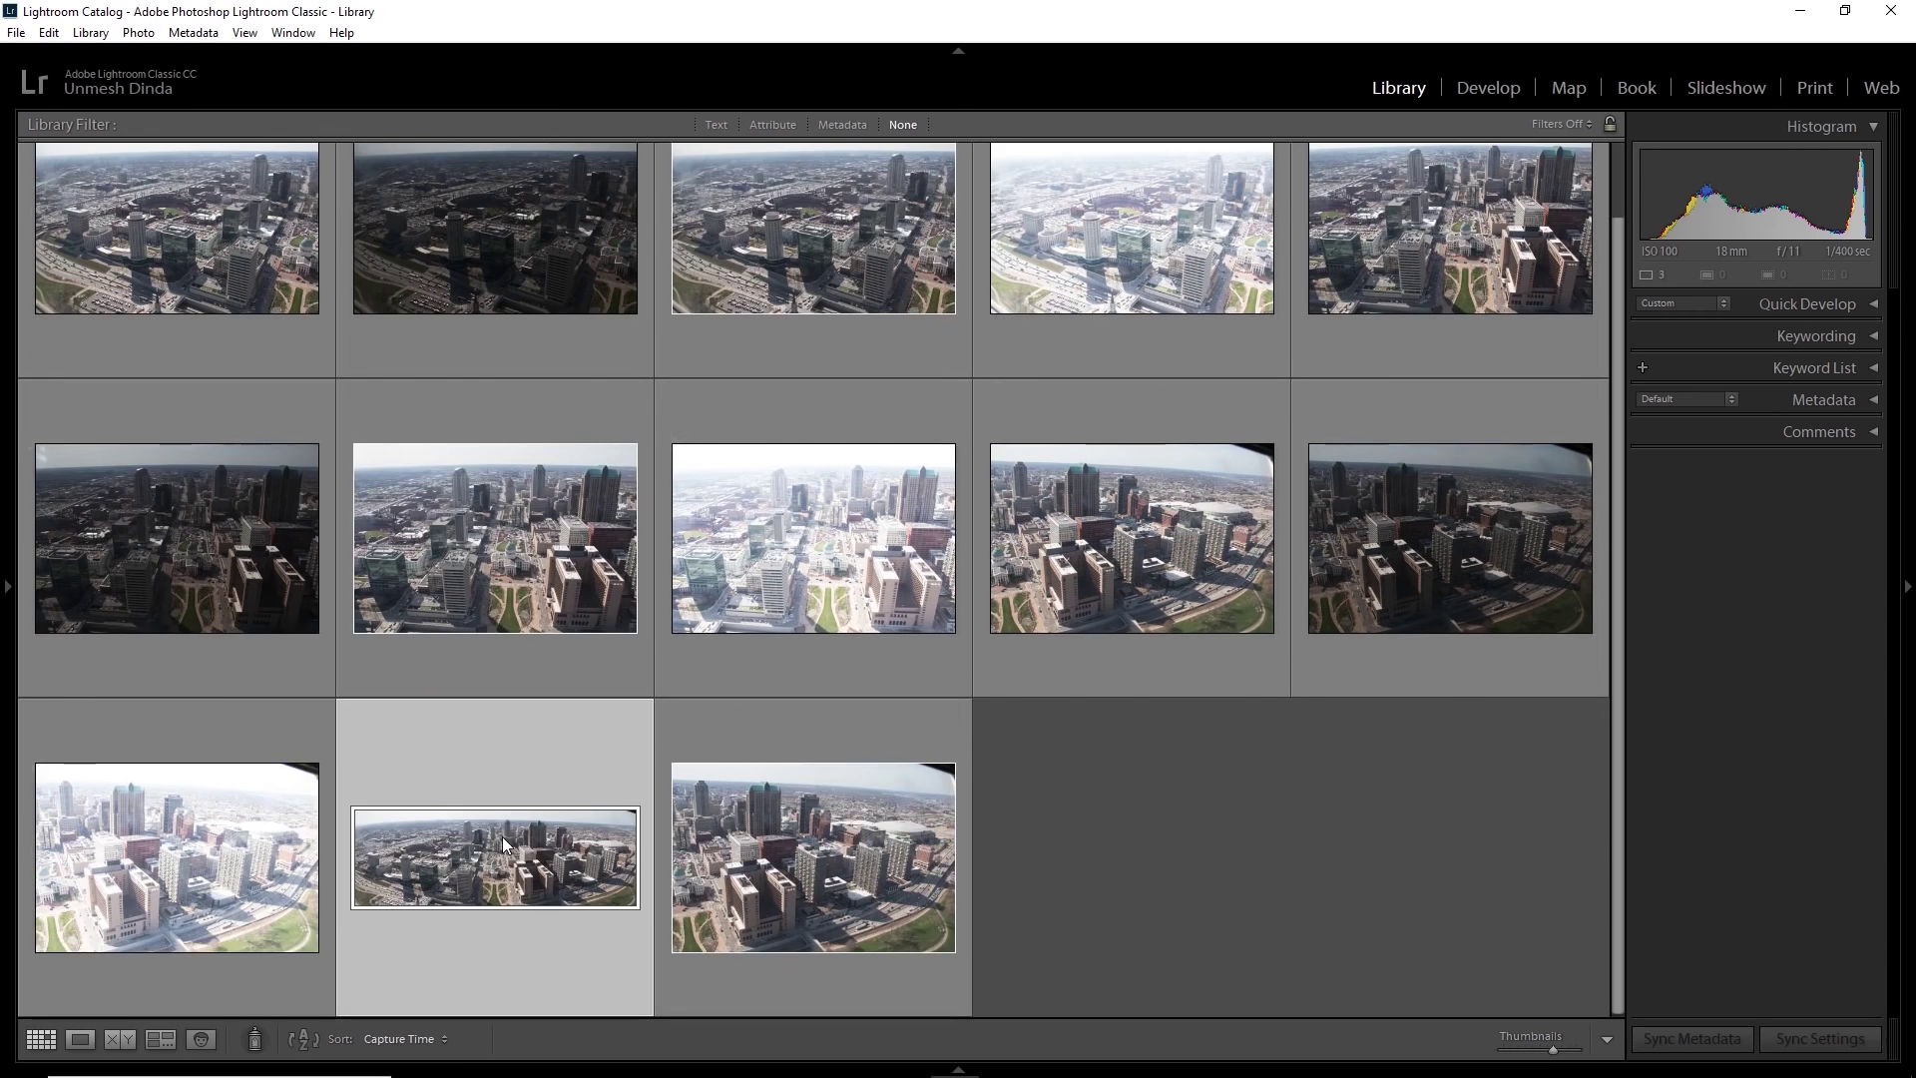
{"action": "double_click", "coordinate": [519, 796]}
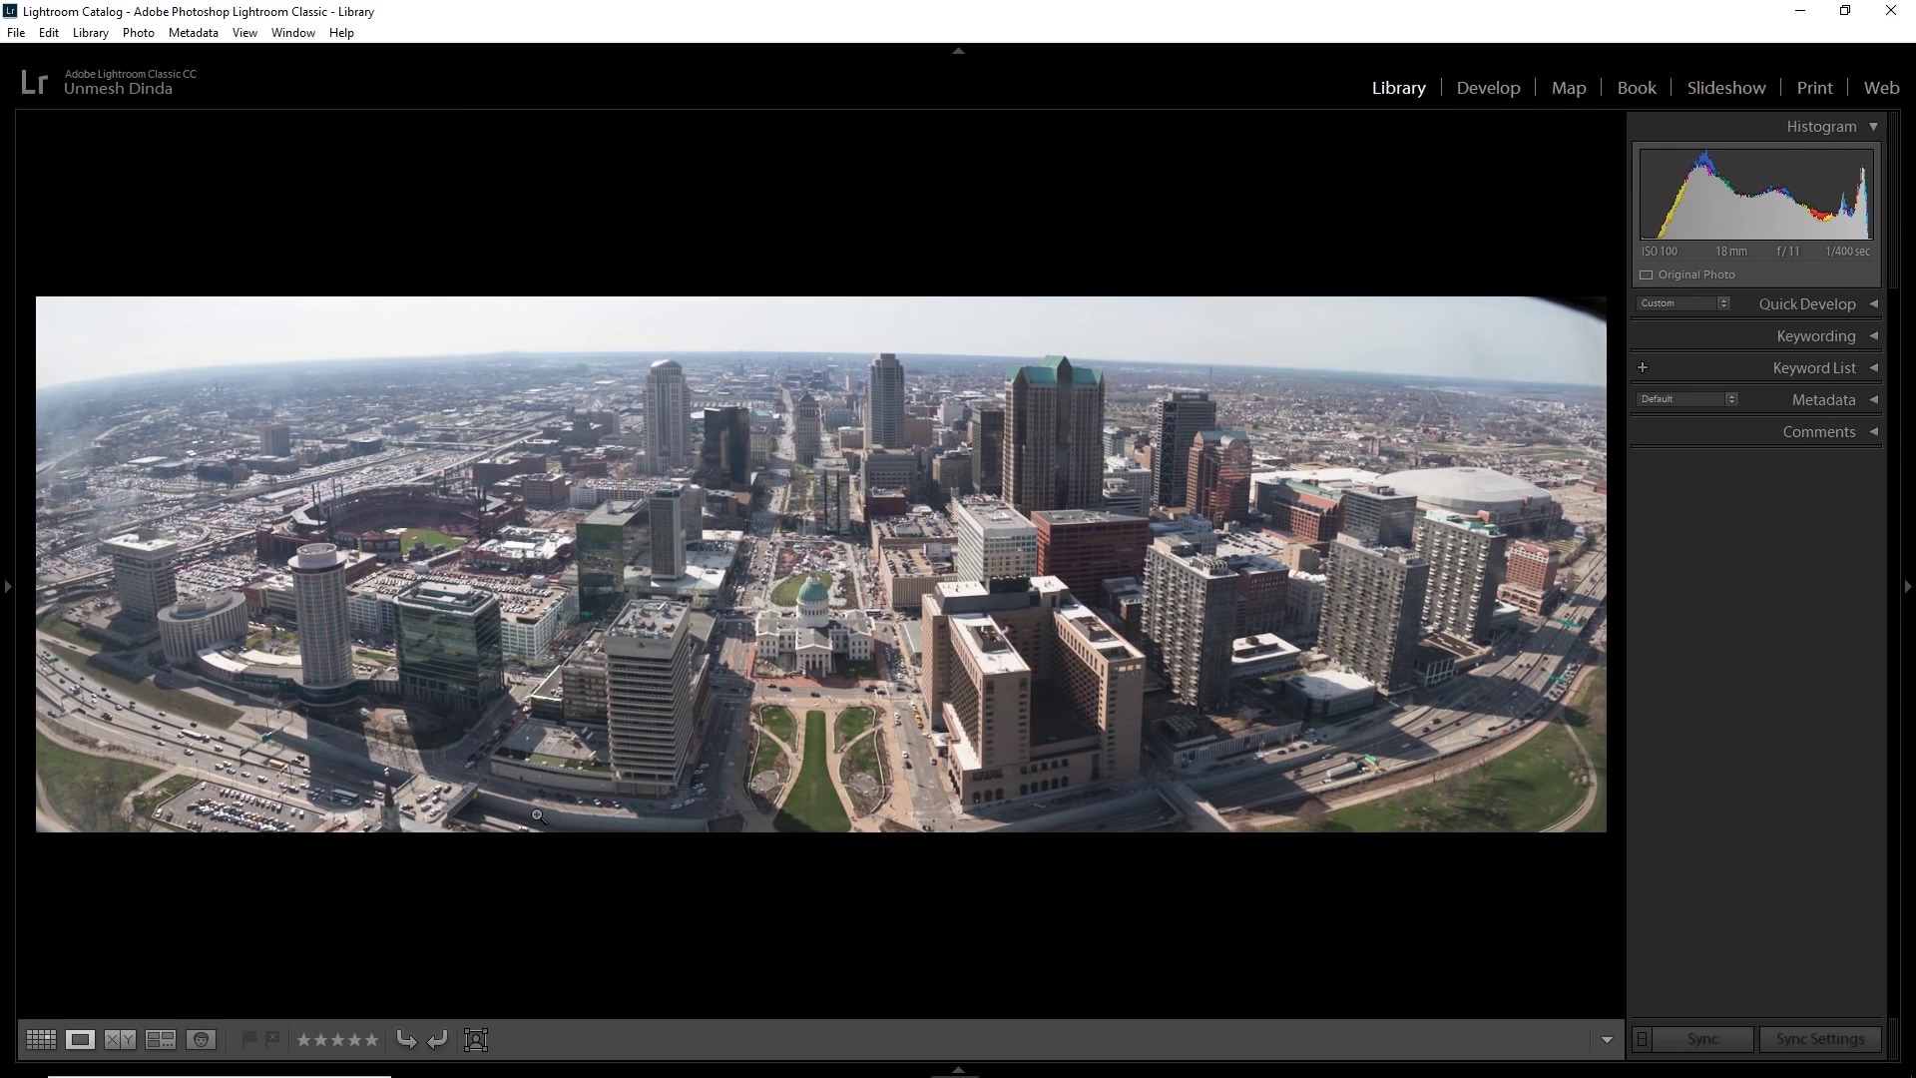
{"action": "left_click", "coordinate": [1486, 88]}
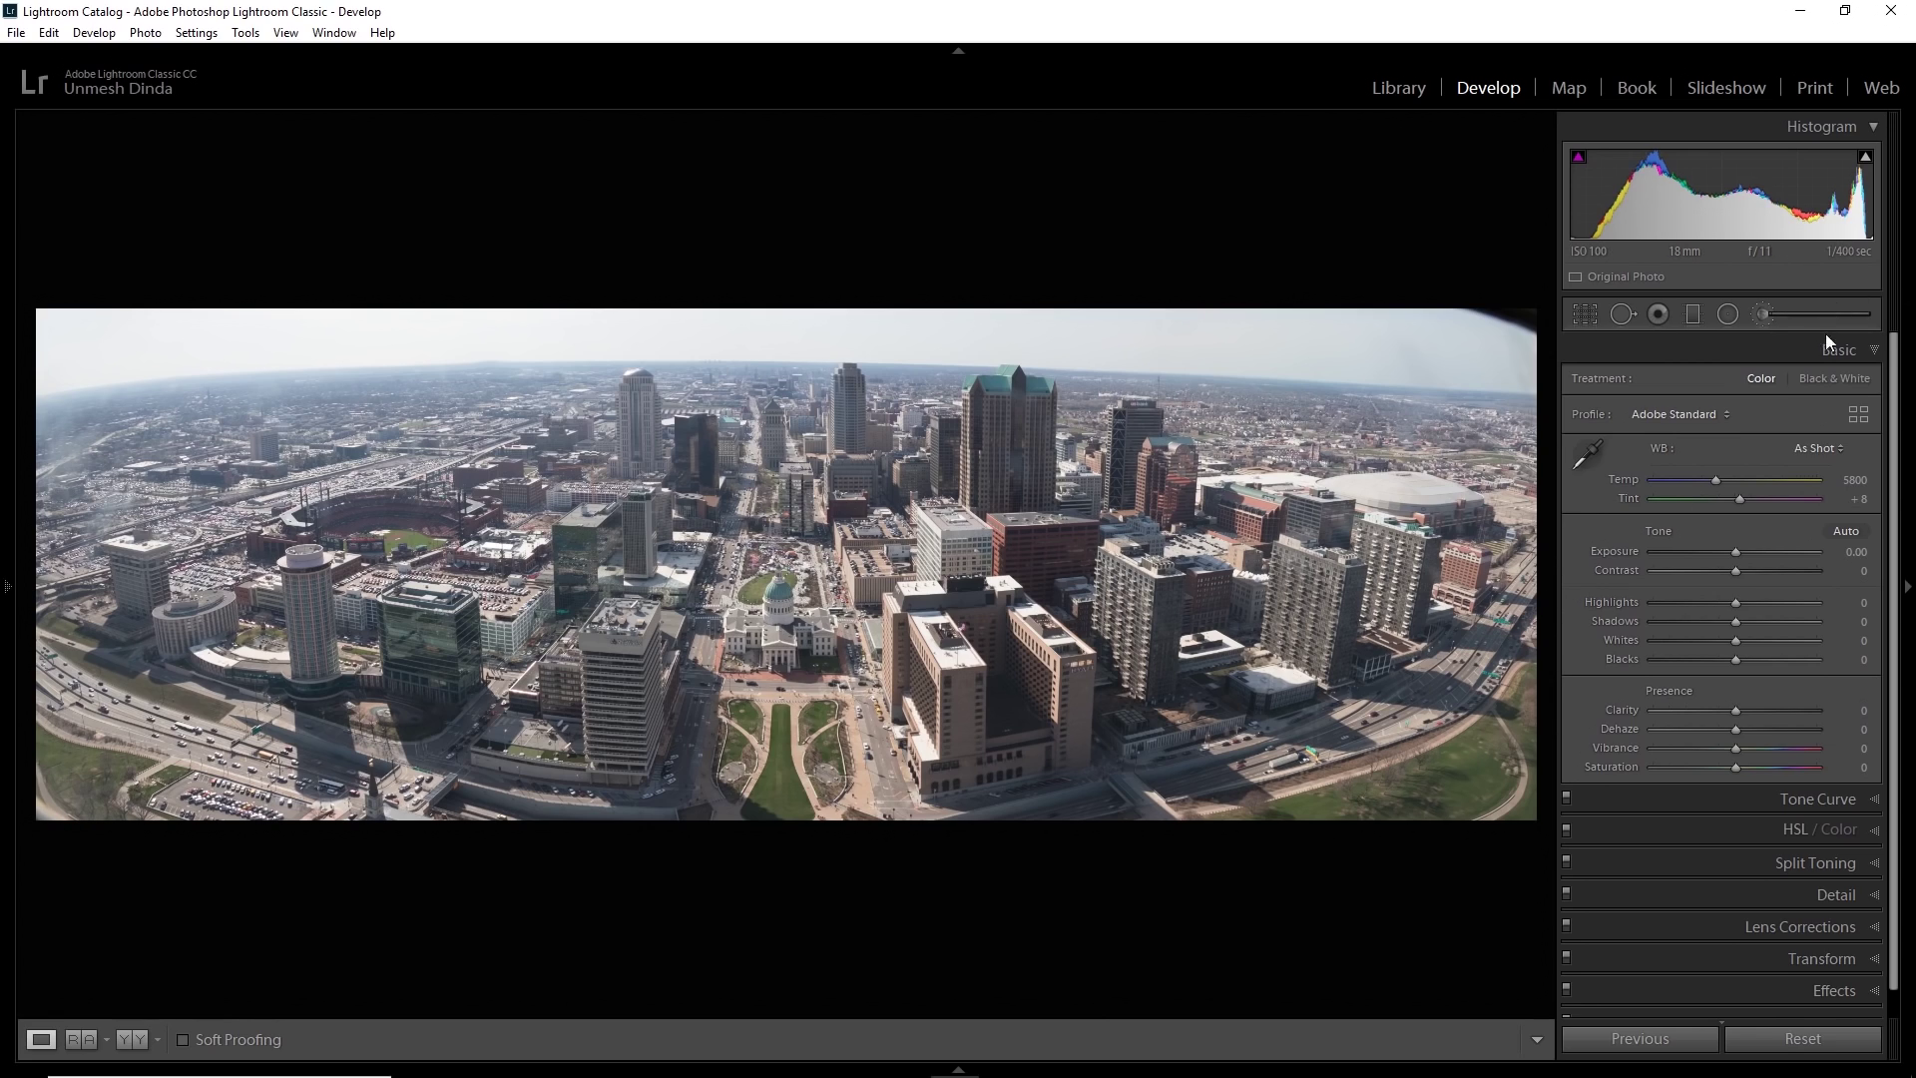
Switch the panorama's treatment to Black & White after a quick comparison with the colour version.
{"action": "left_click", "coordinate": [1831, 375]}
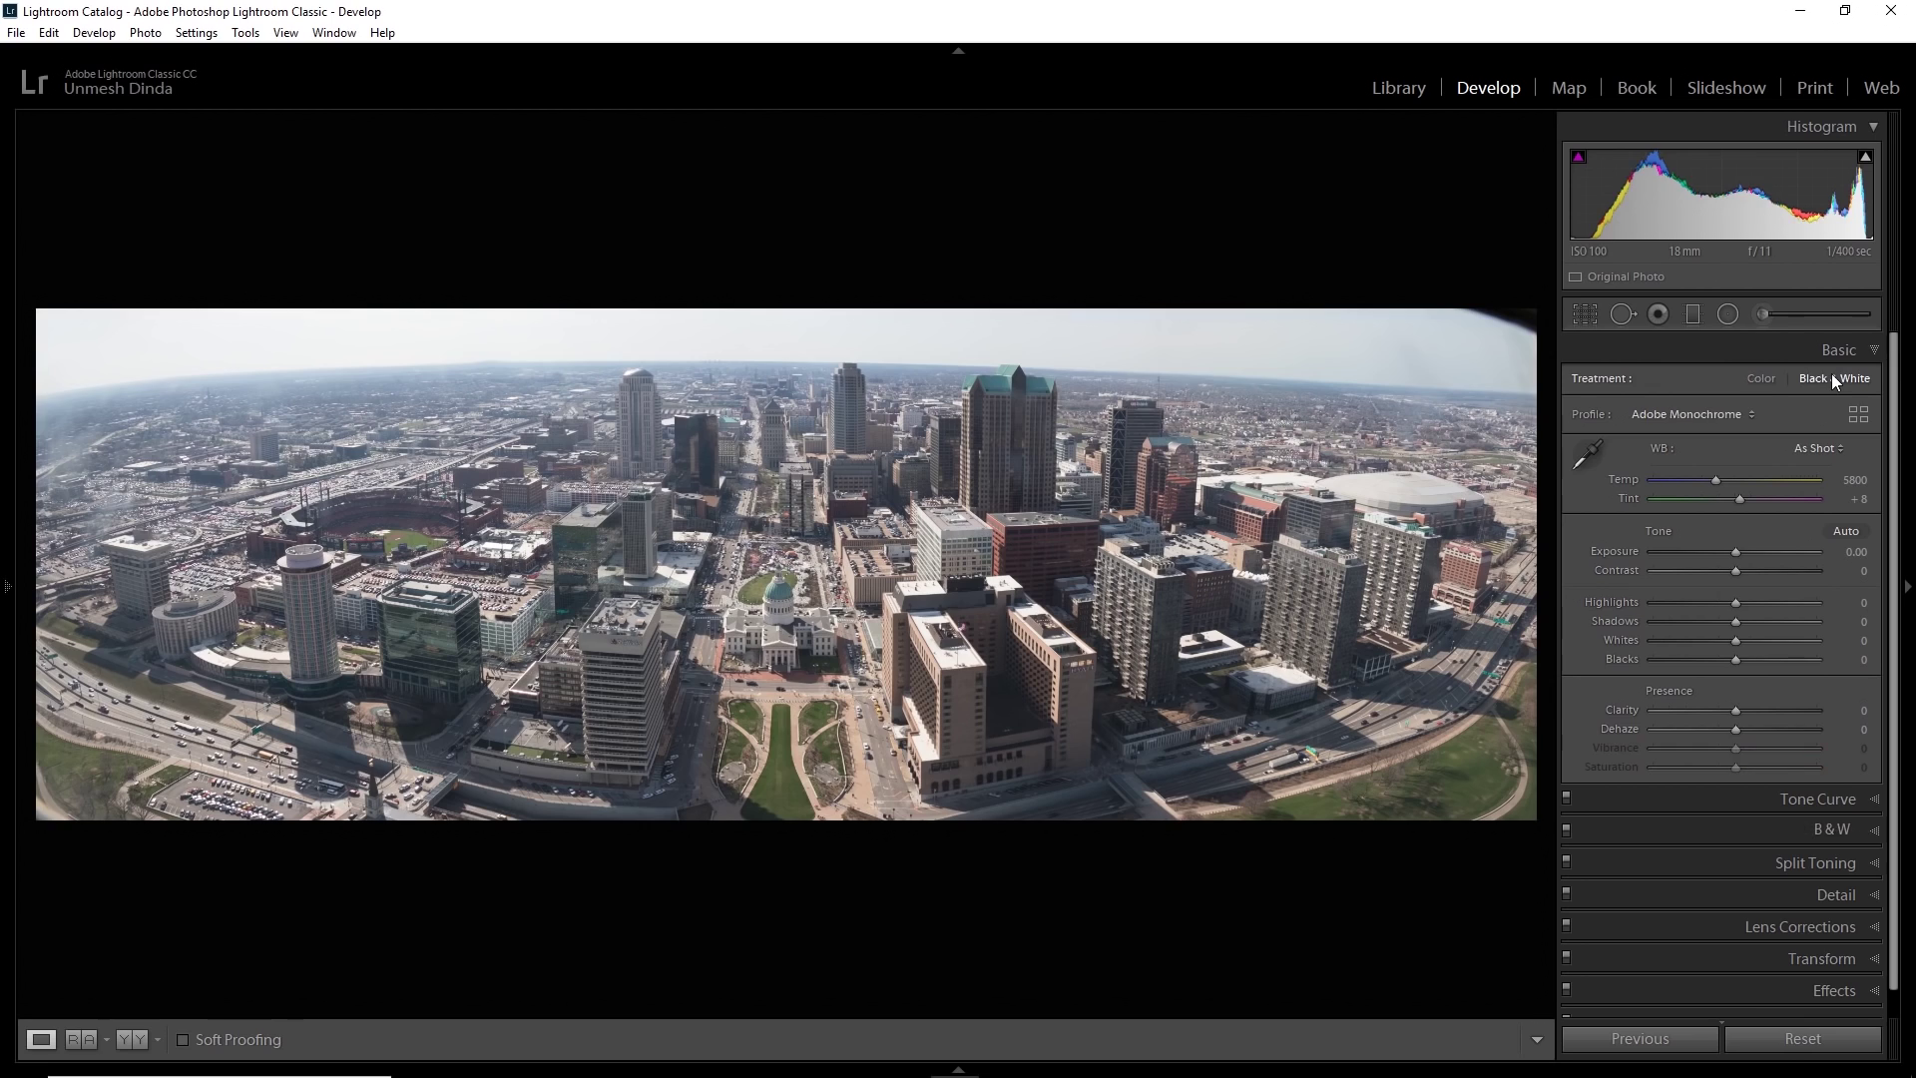
{"action": "left_click", "coordinate": [1753, 381]}
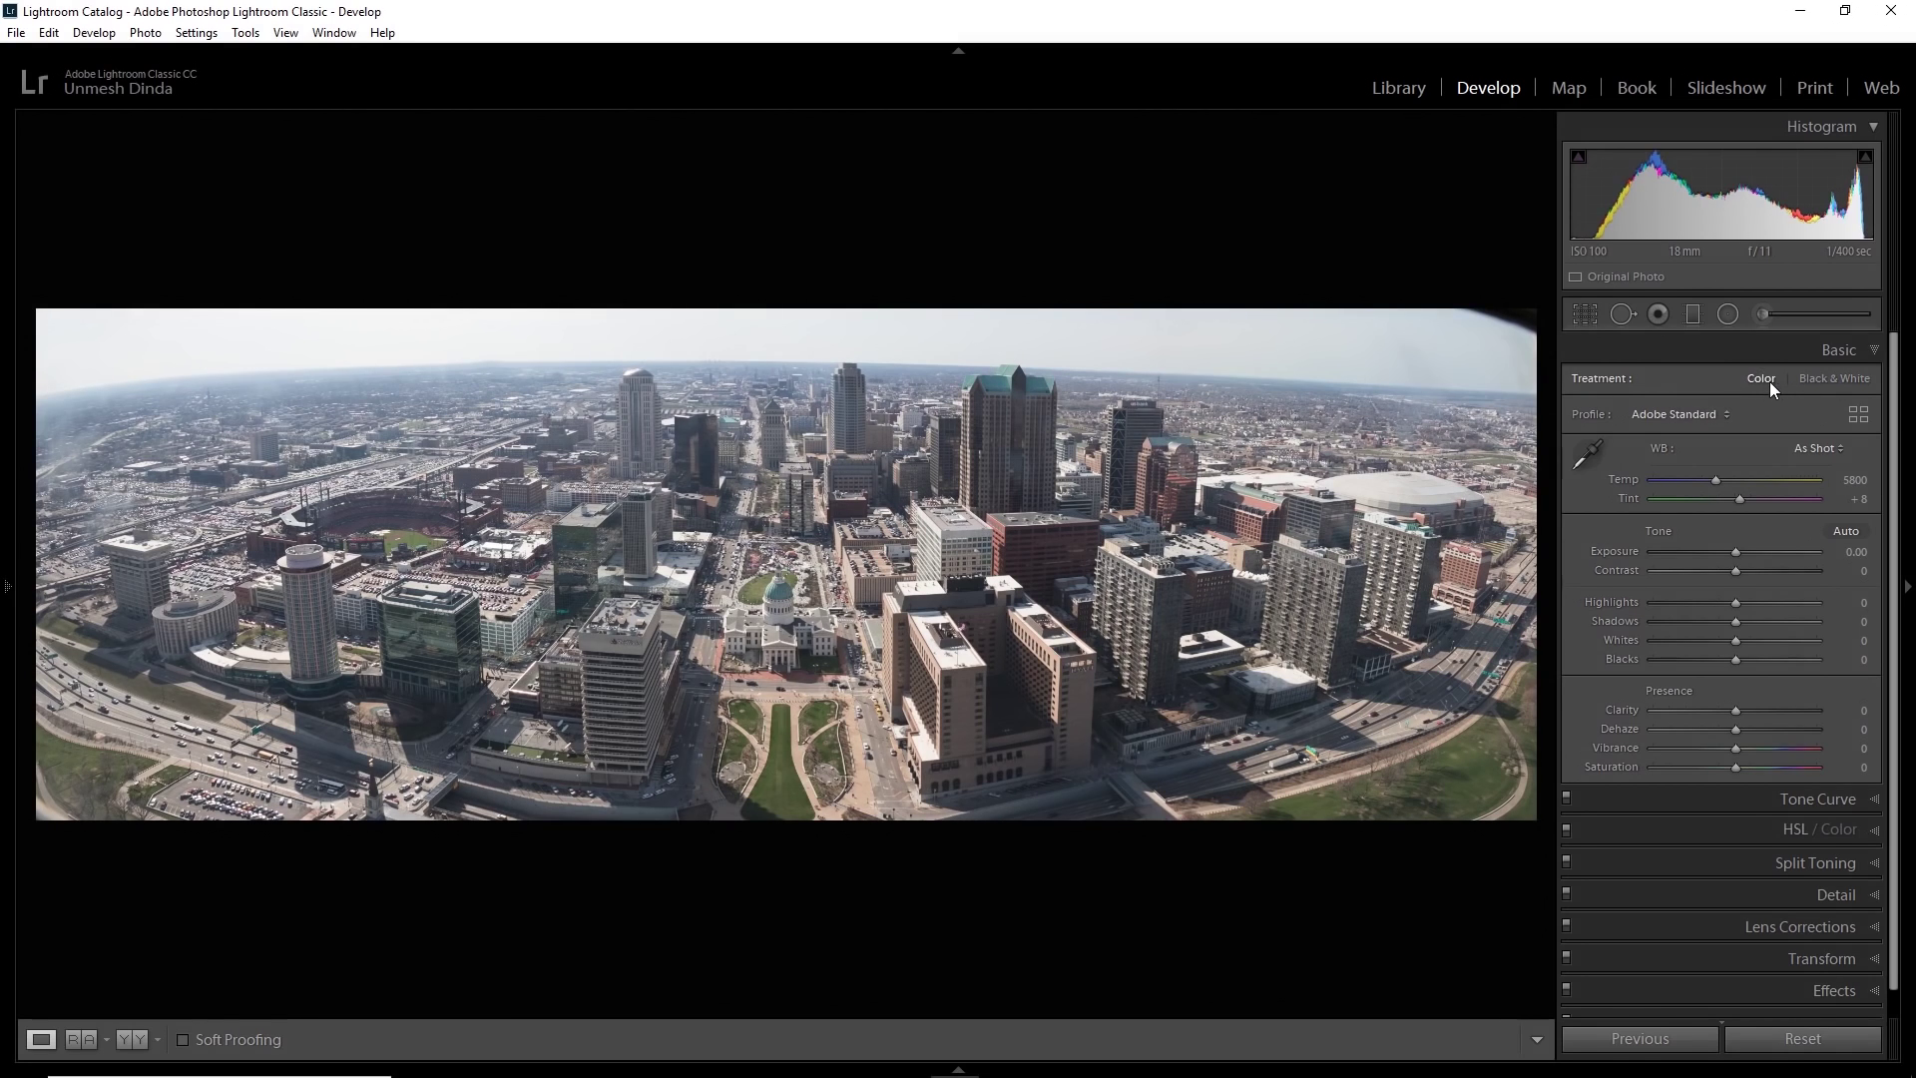
{"action": "left_click", "coordinate": [1817, 374]}
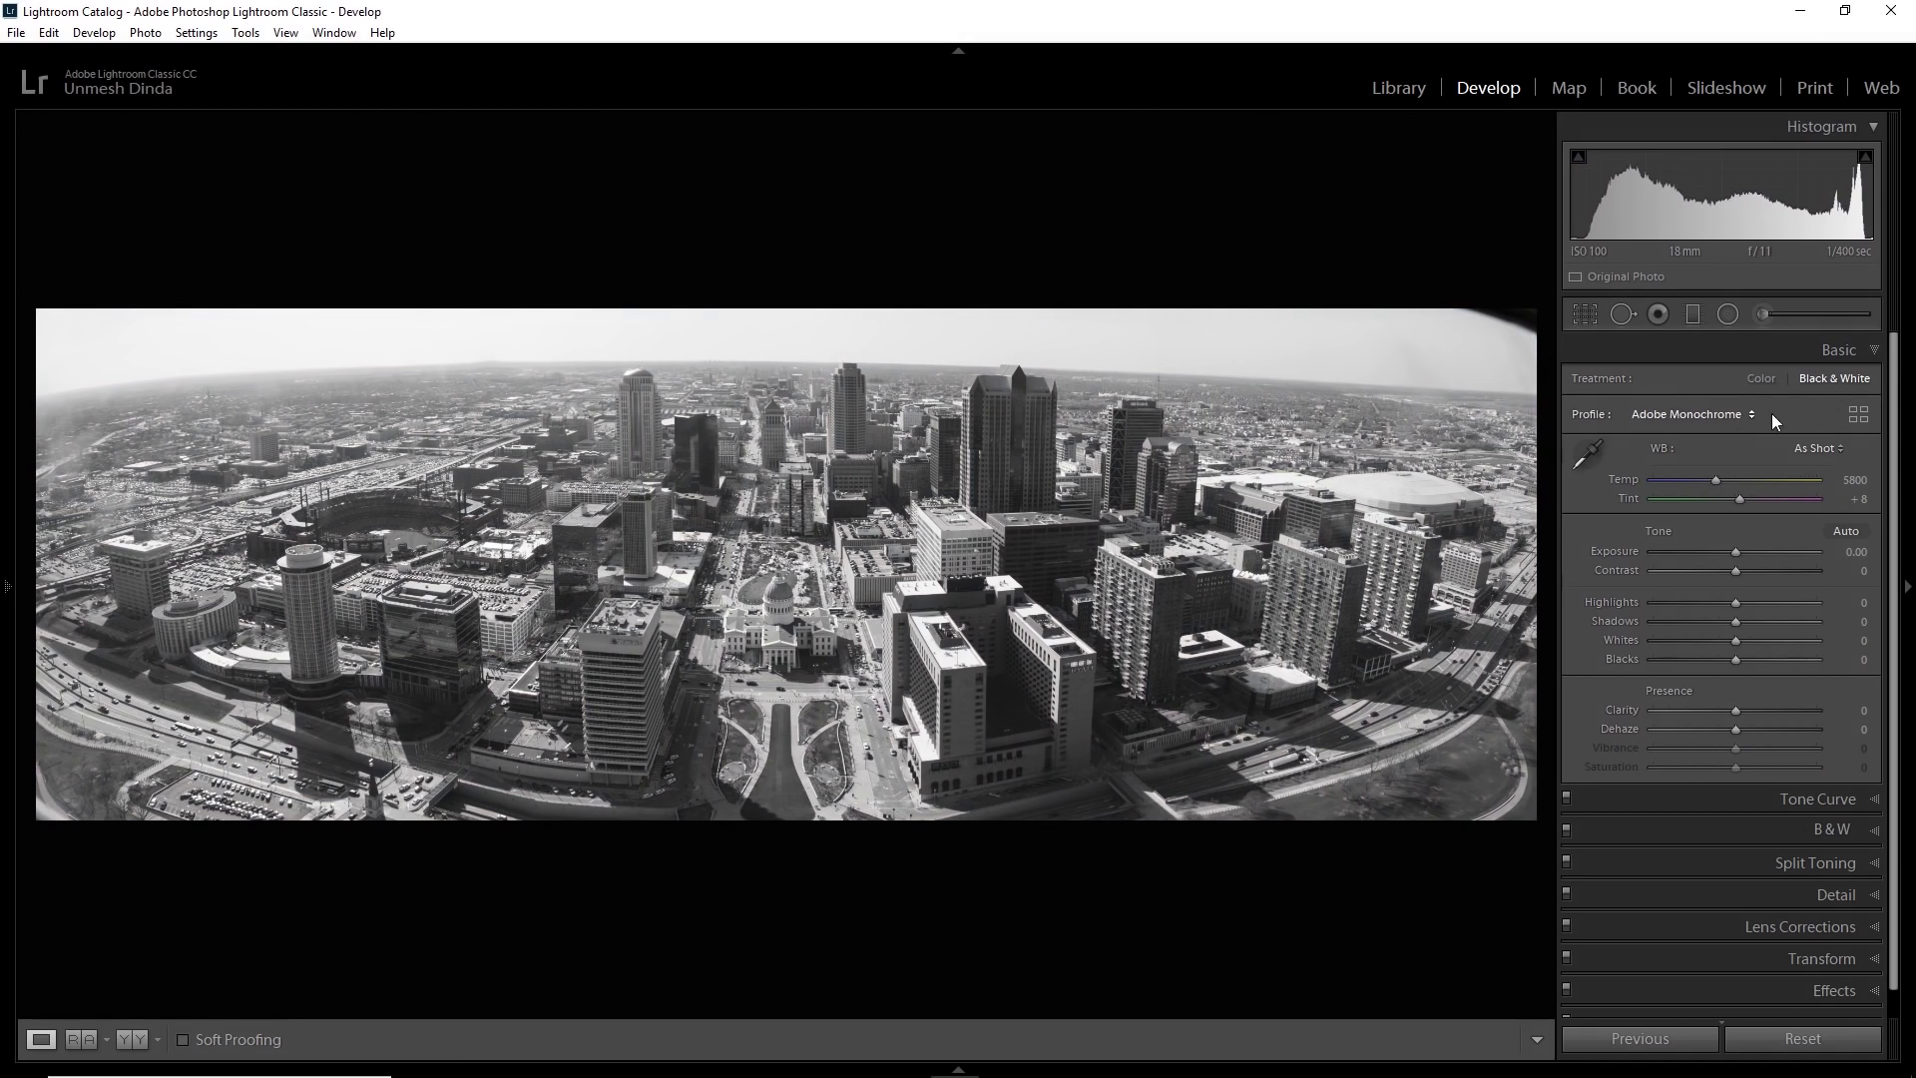
Try B&W profiles in the Profile Browser, then apply B&W 12 with Amount lowered to 95.
{"action": "left_click", "coordinate": [1858, 414]}
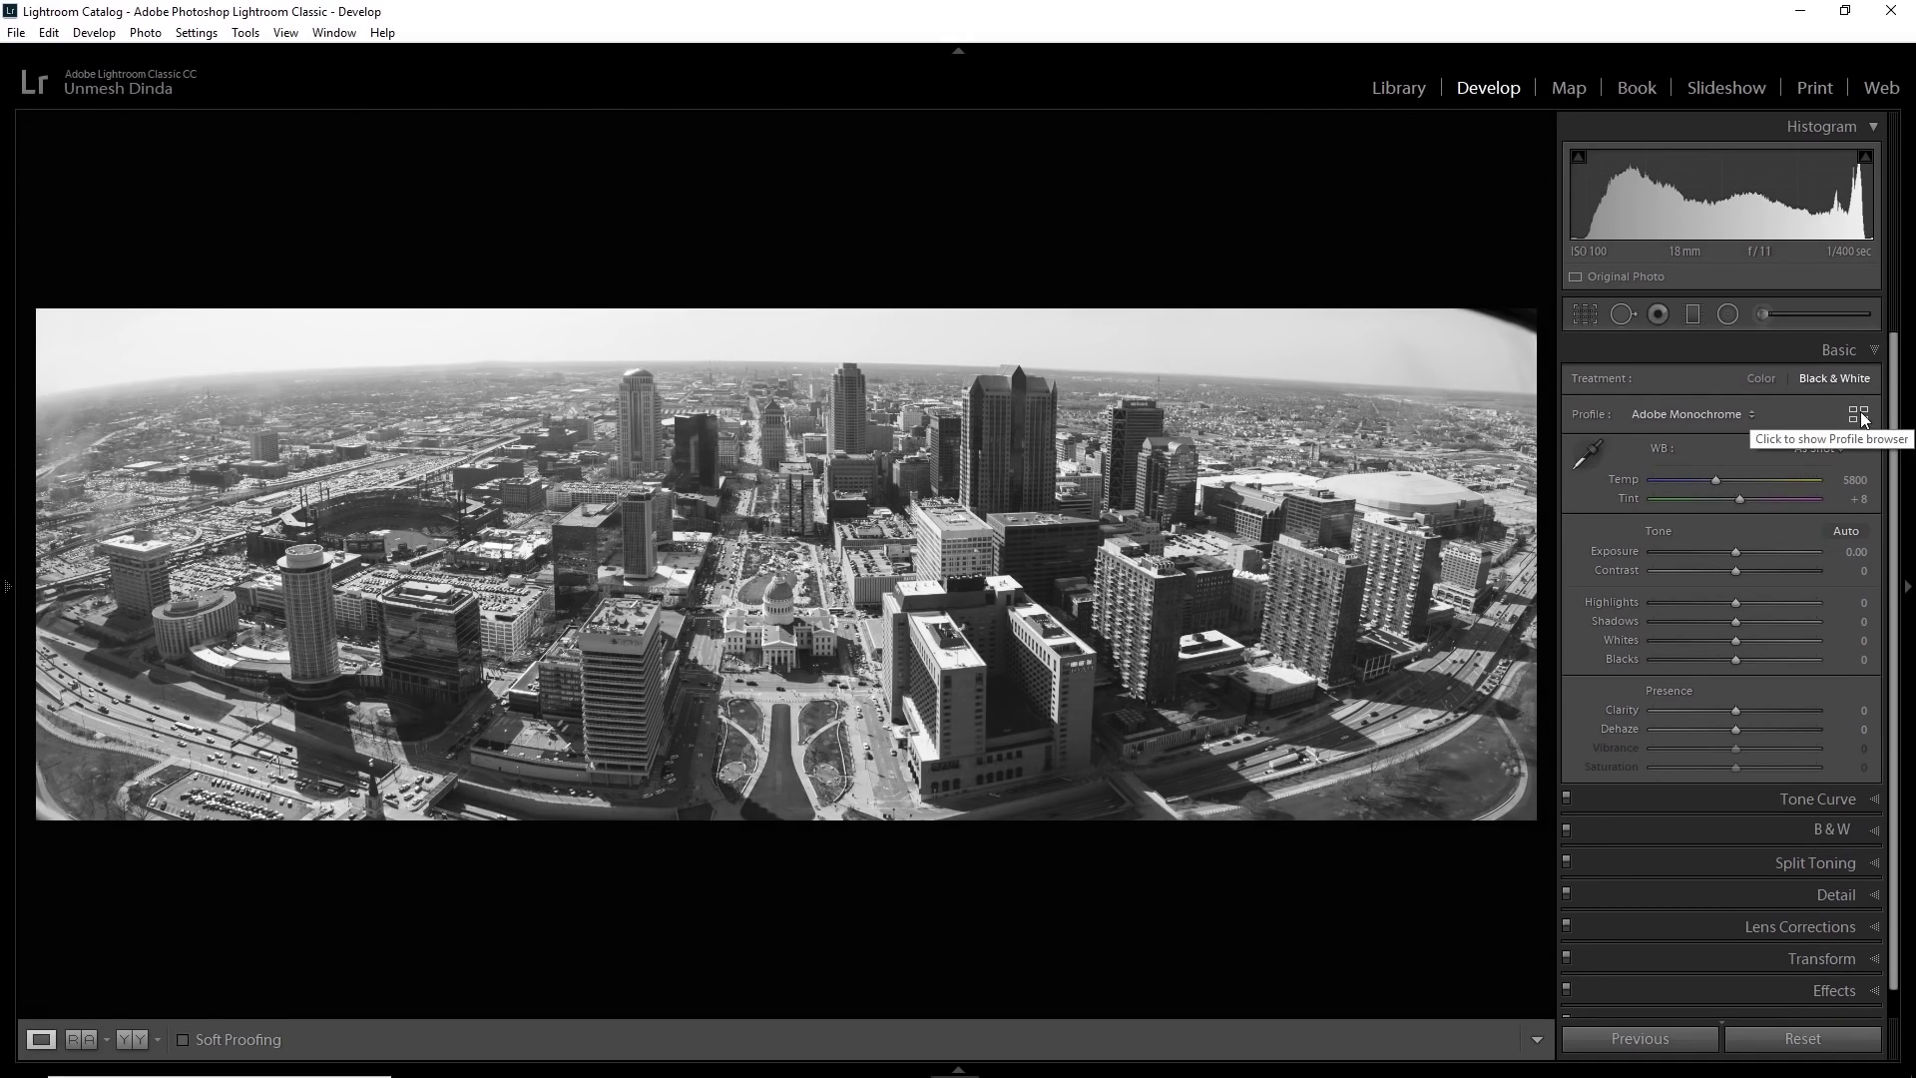
{"action": "left_click", "coordinate": [1860, 415]}
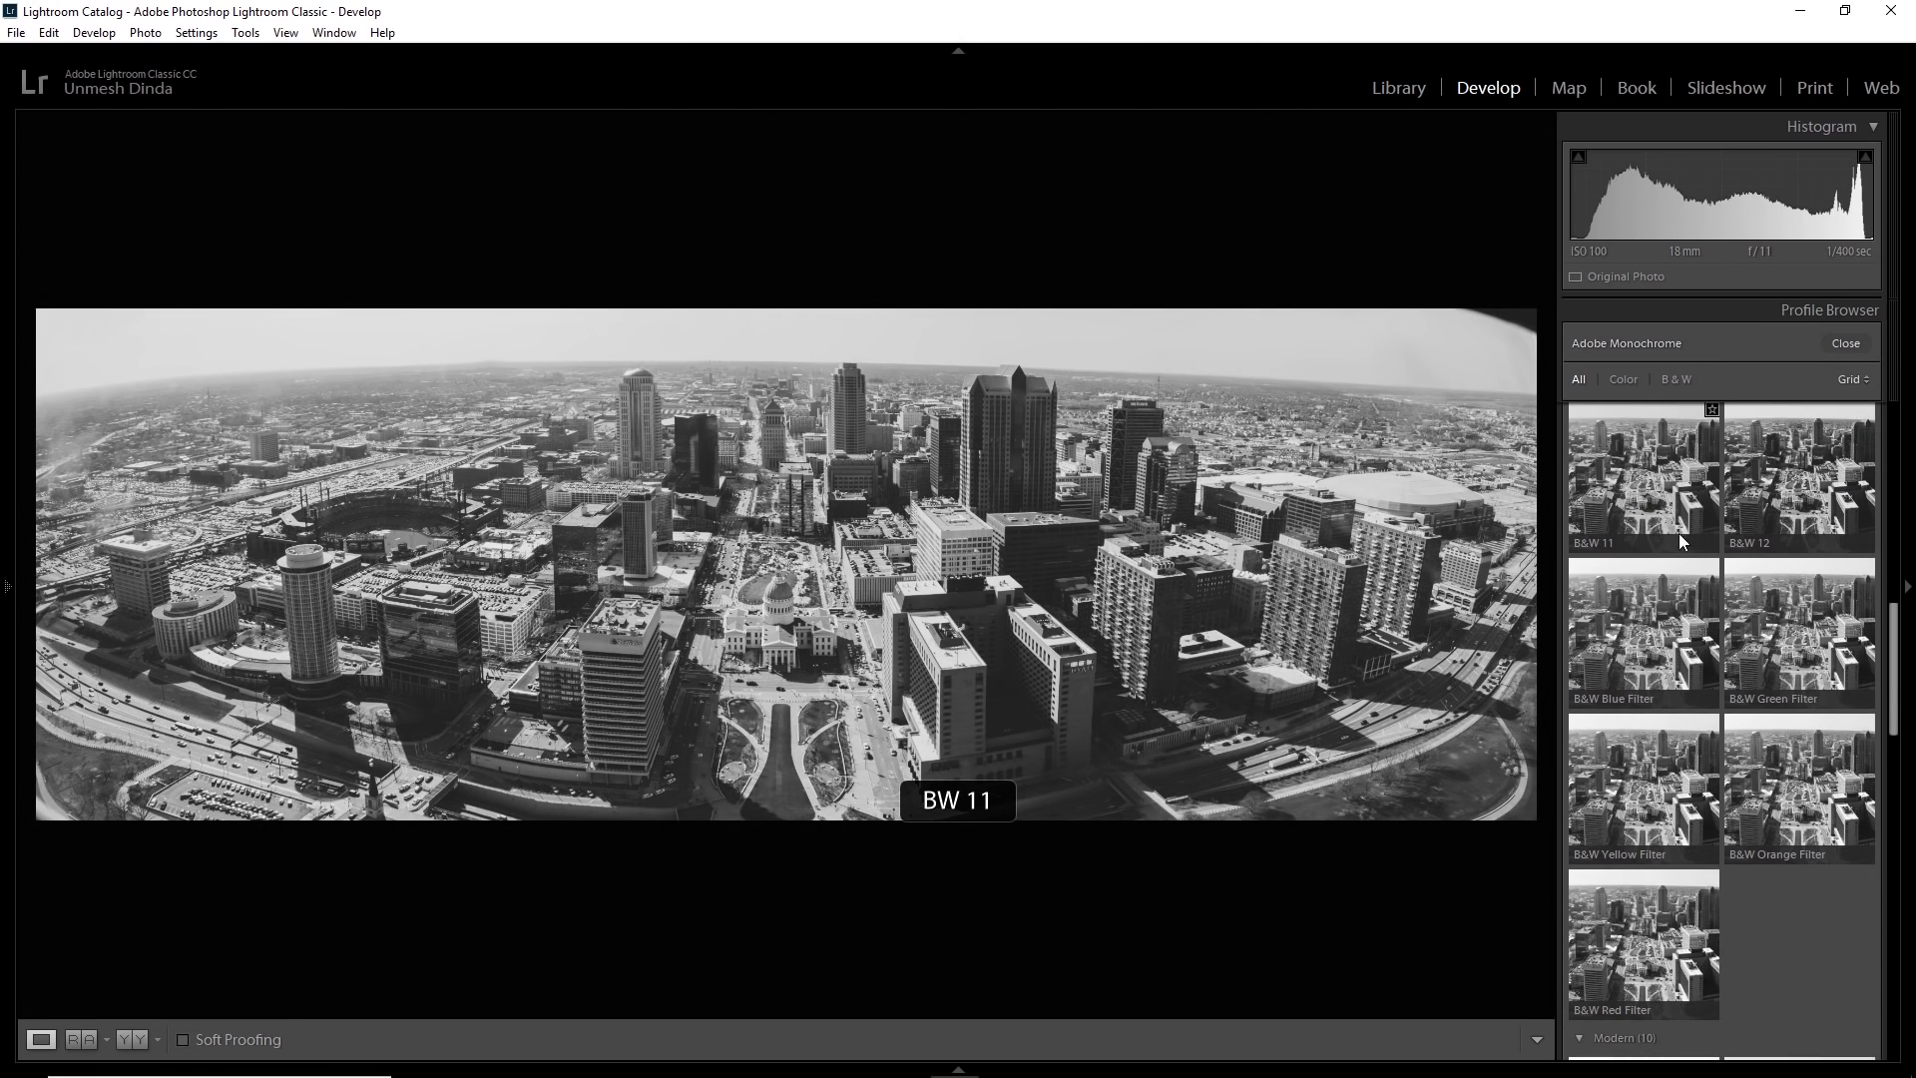
{"action": "scroll", "coordinate": [1678, 533], "scroll_direction": "up", "scroll_amount": 10}
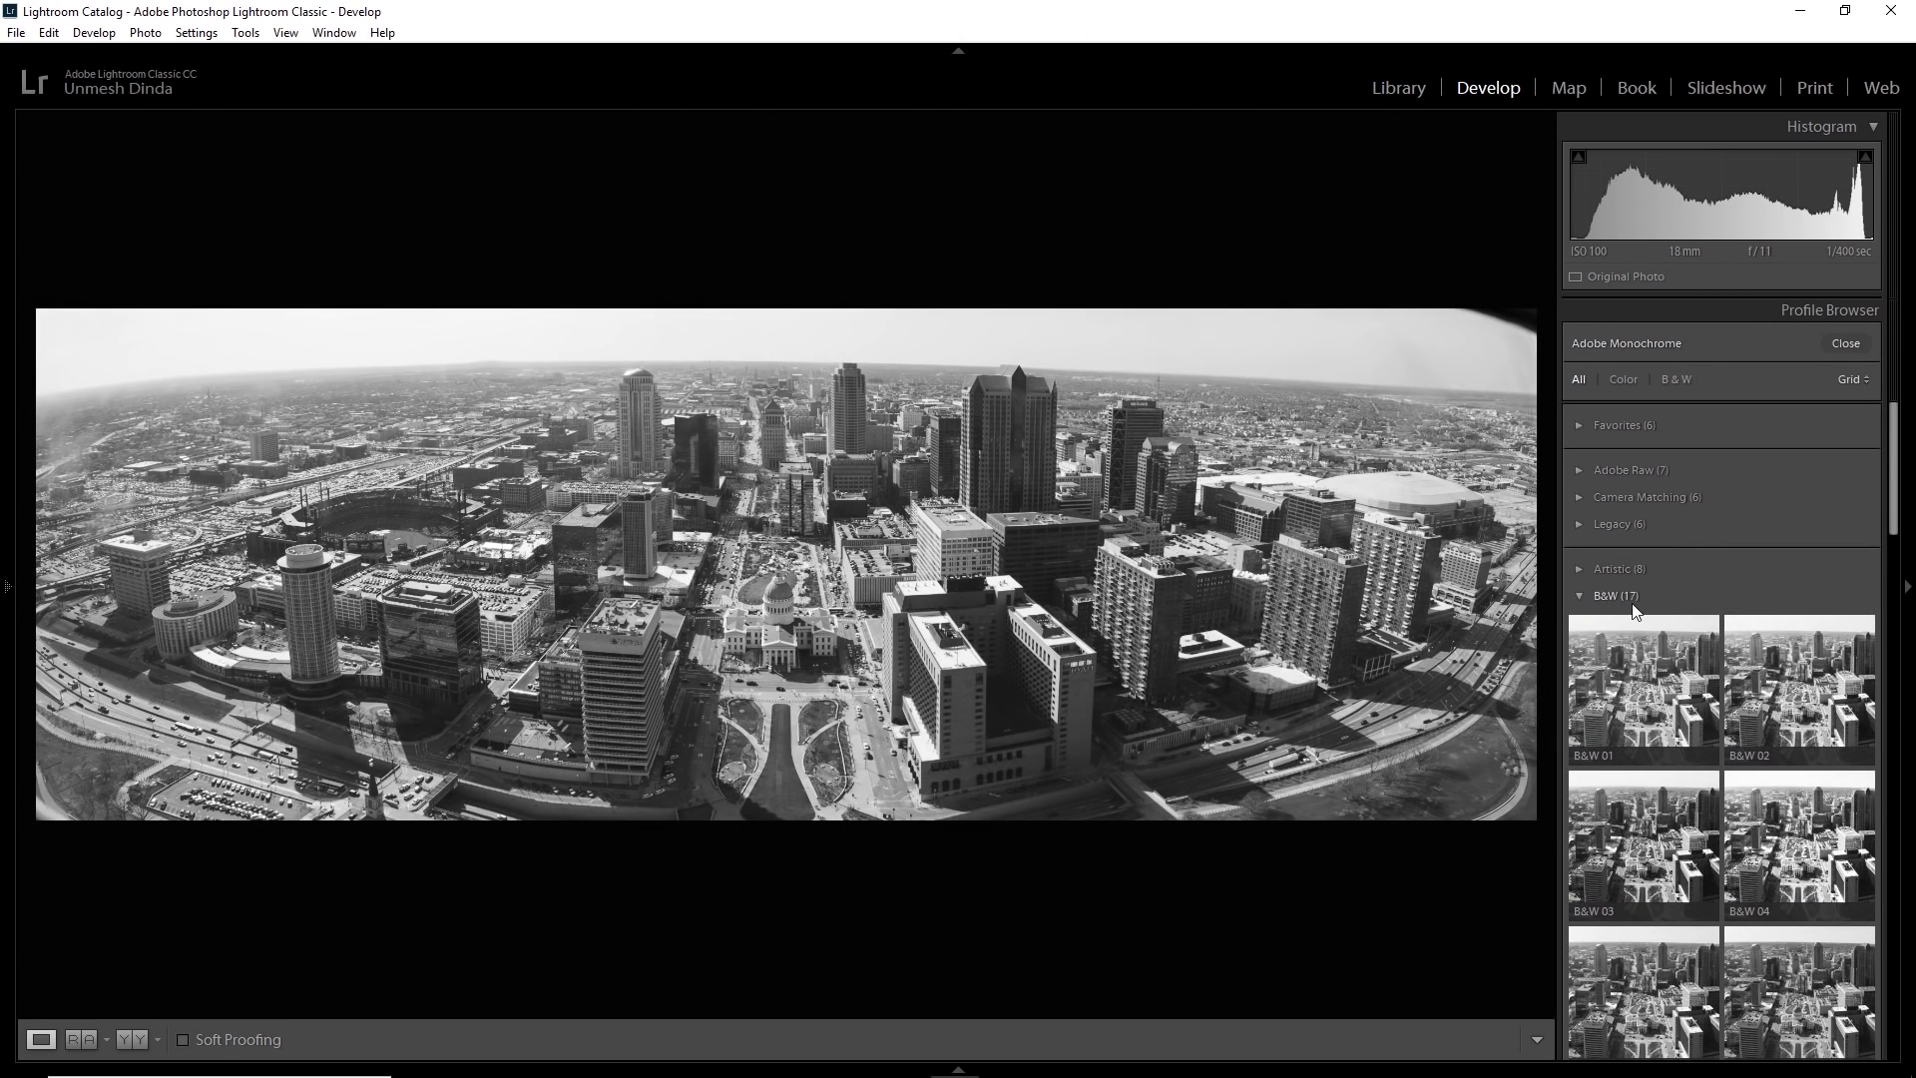
{"action": "scroll", "coordinate": [1637, 620], "scroll_direction": "down", "scroll_amount": 3}
{"action": "left_click", "coordinate": [1644, 529]}
{"action": "left_click", "coordinate": [1796, 529]}
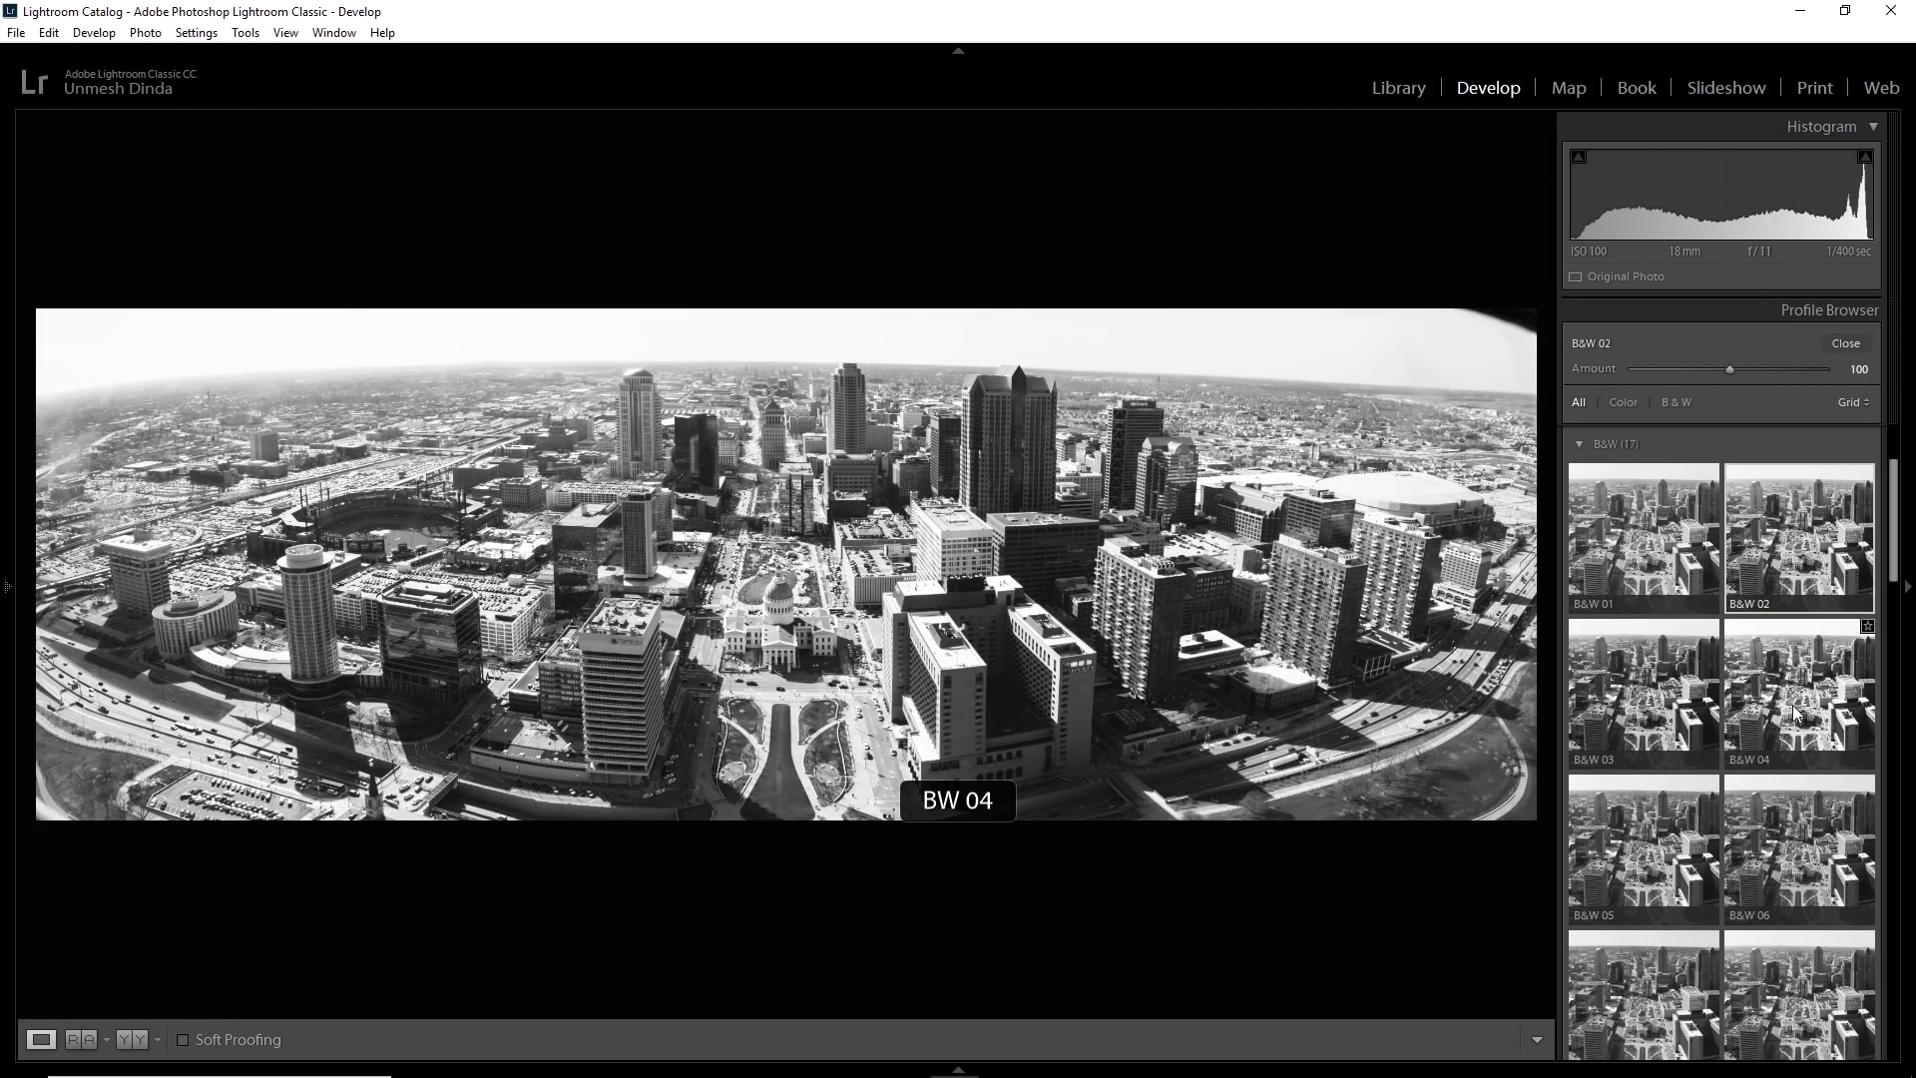
{"action": "scroll", "coordinate": [1791, 787], "scroll_direction": "down", "scroll_amount": 6}
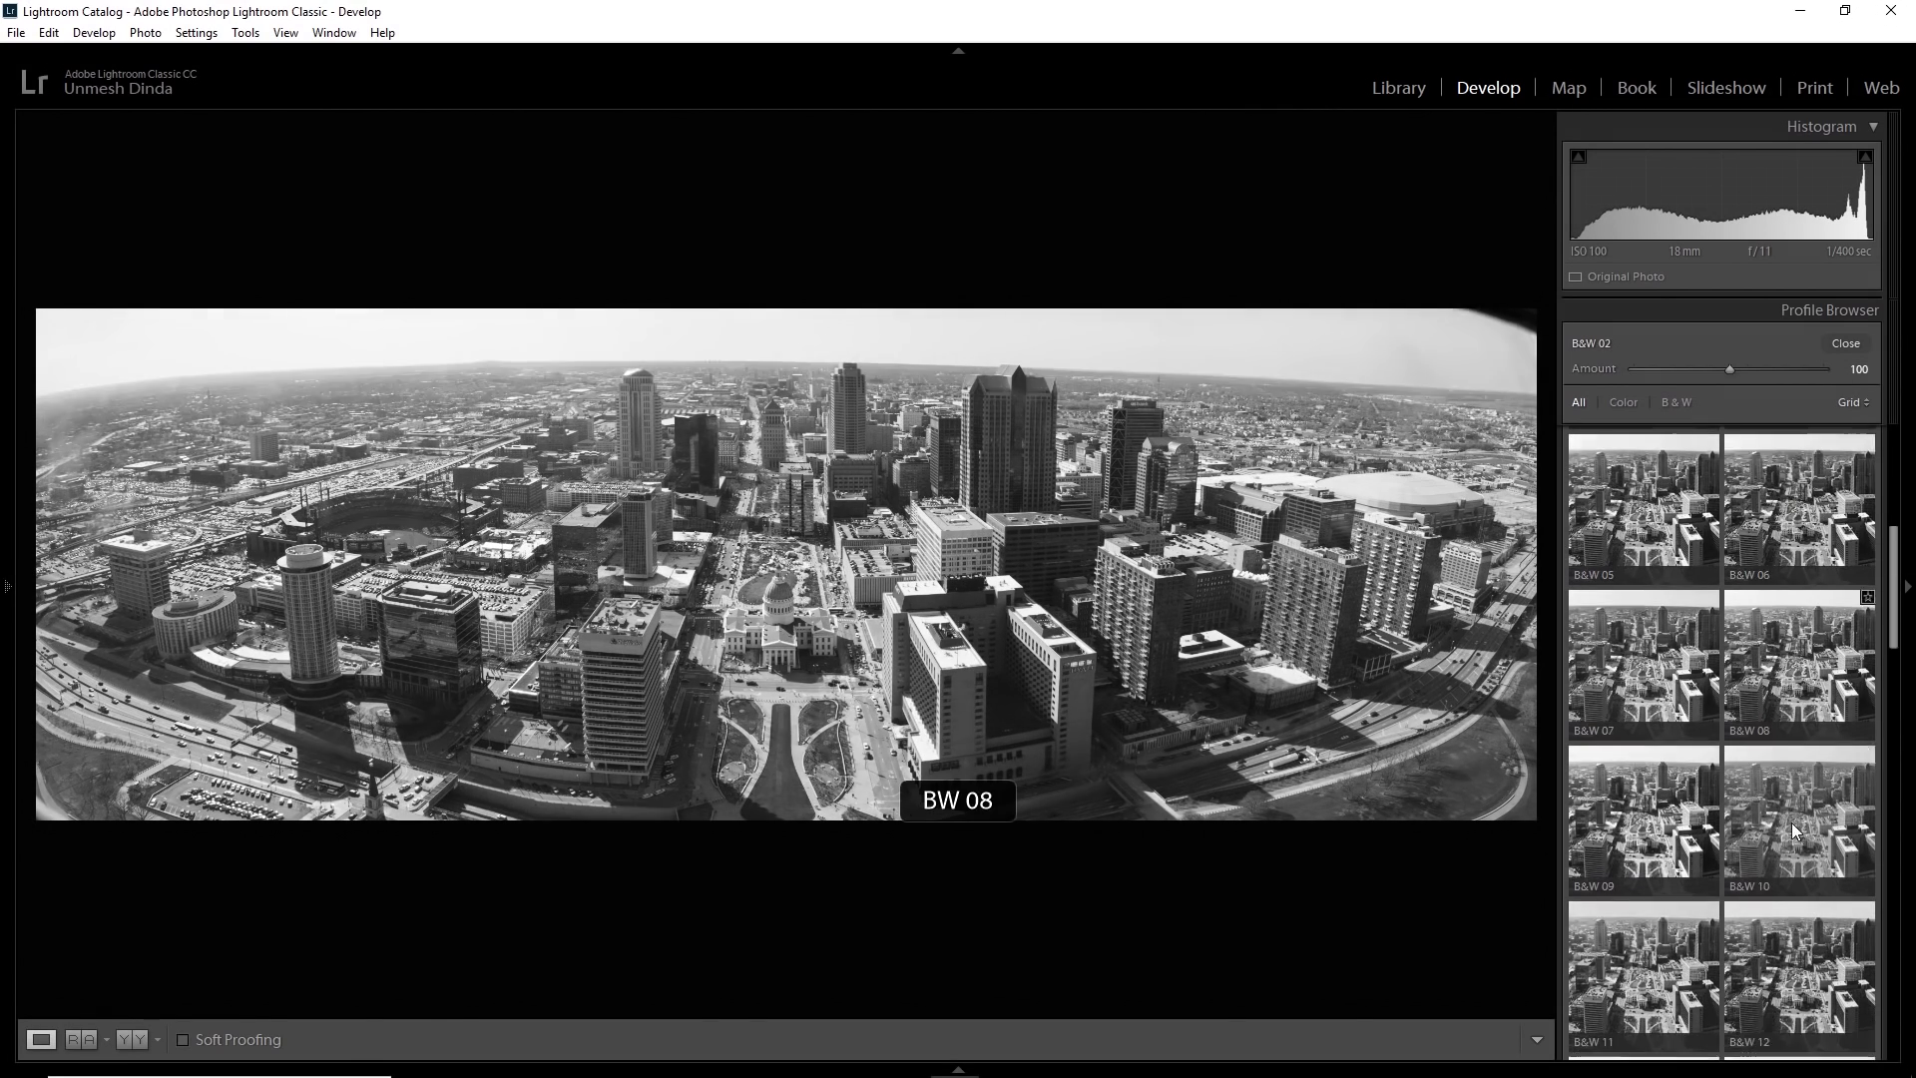
{"action": "left_click", "coordinate": [1783, 647]}
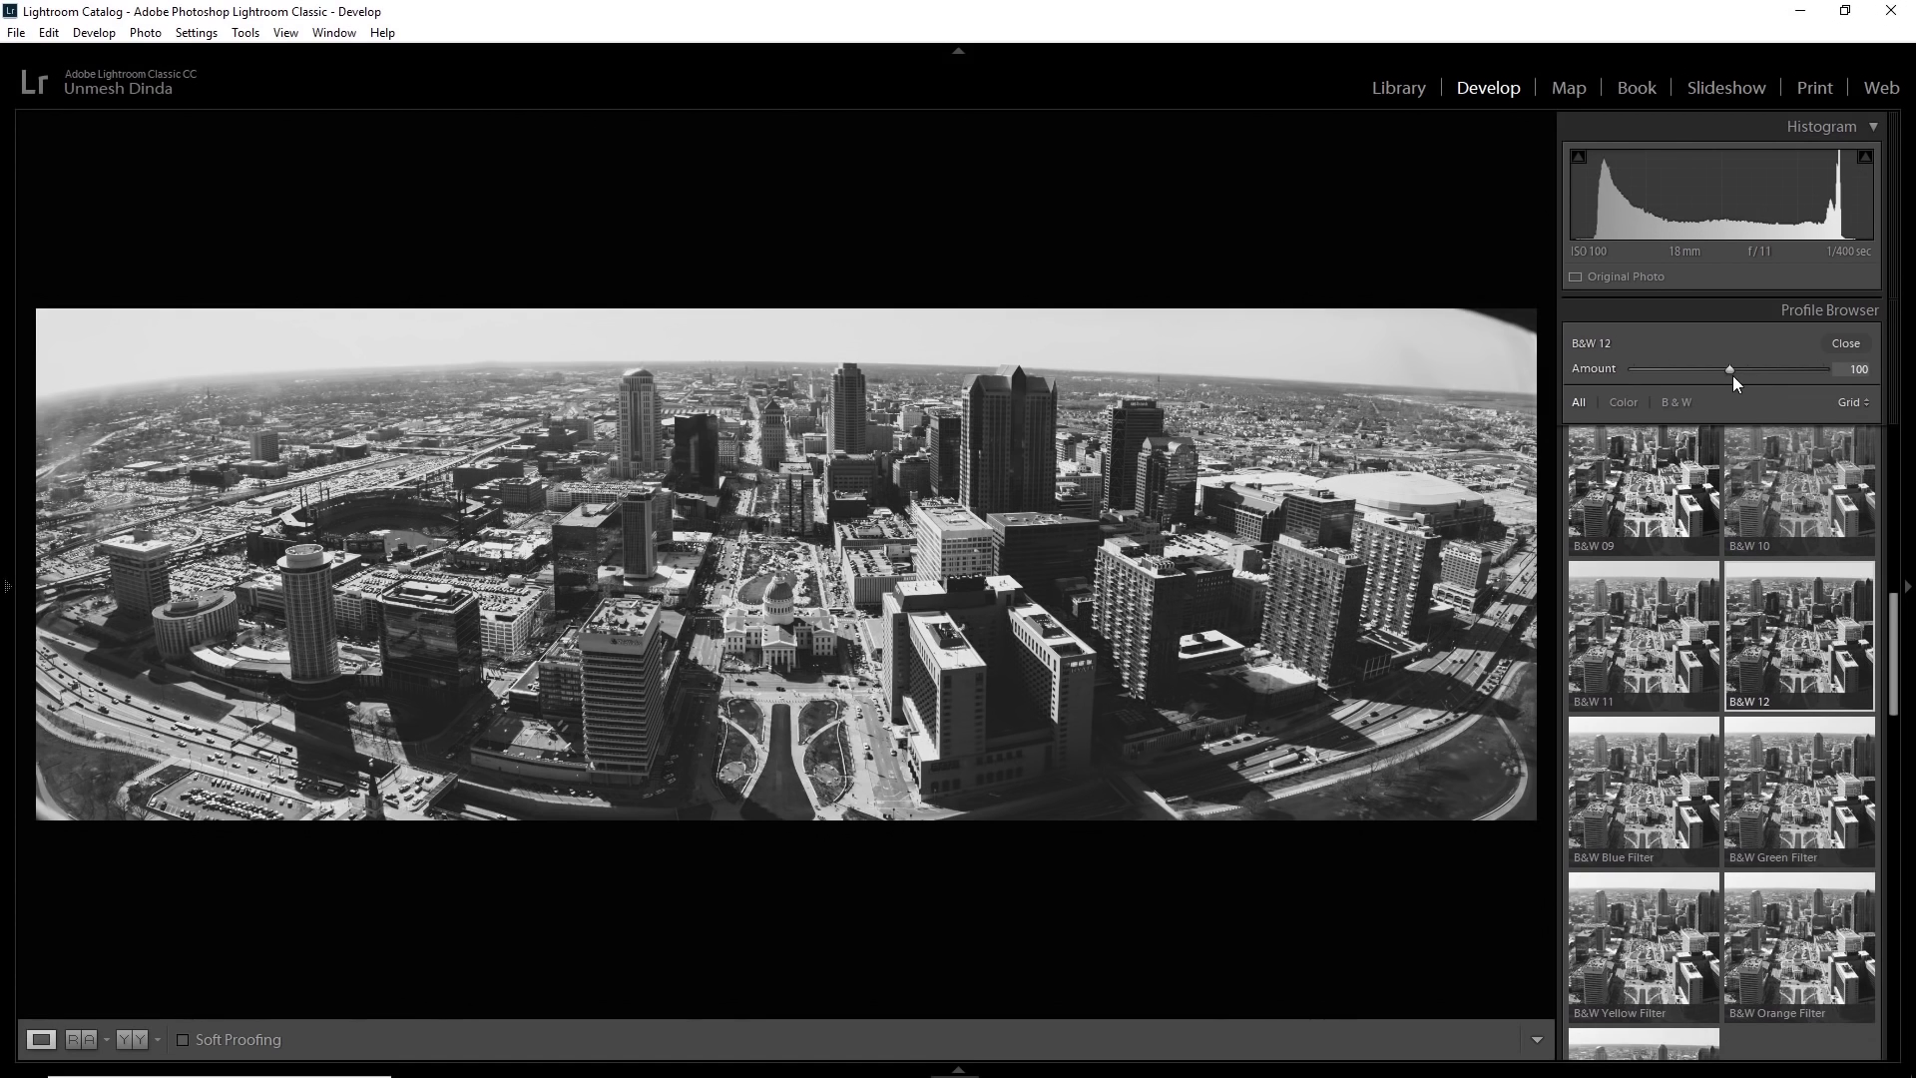
{"action": "mouse_move", "coordinate": [1730, 367]}
{"action": "left_mouse_down"}
{"action": "mouse_move", "coordinate": [1808, 371]}
{"action": "mouse_move", "coordinate": [1668, 381]}
{"action": "mouse_move", "coordinate": [1725, 381]}
{"action": "left_mouse_up"}
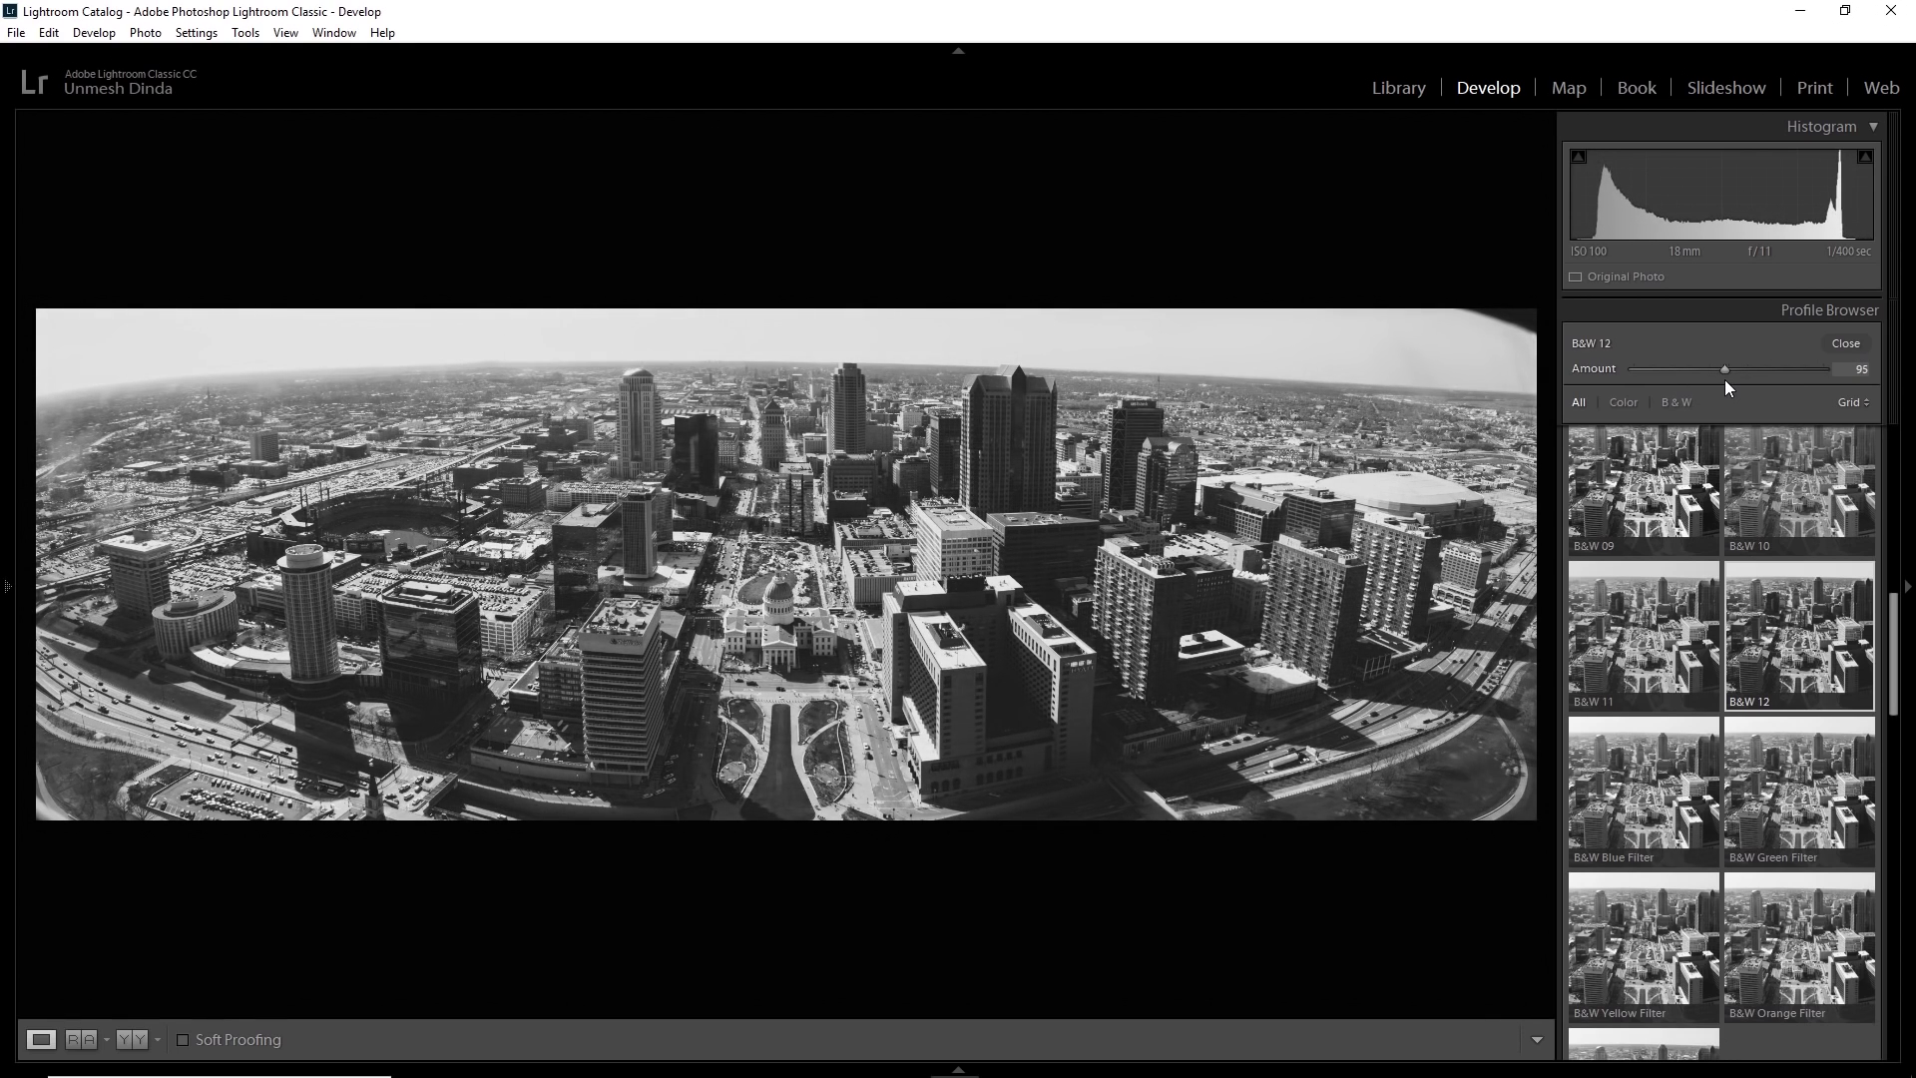
Set Highlights -79, Shadows -31, Whites +33, Blacks -18 and Clarity +49, undoing overshoots.
{"action": "left_click", "coordinate": [1856, 342]}
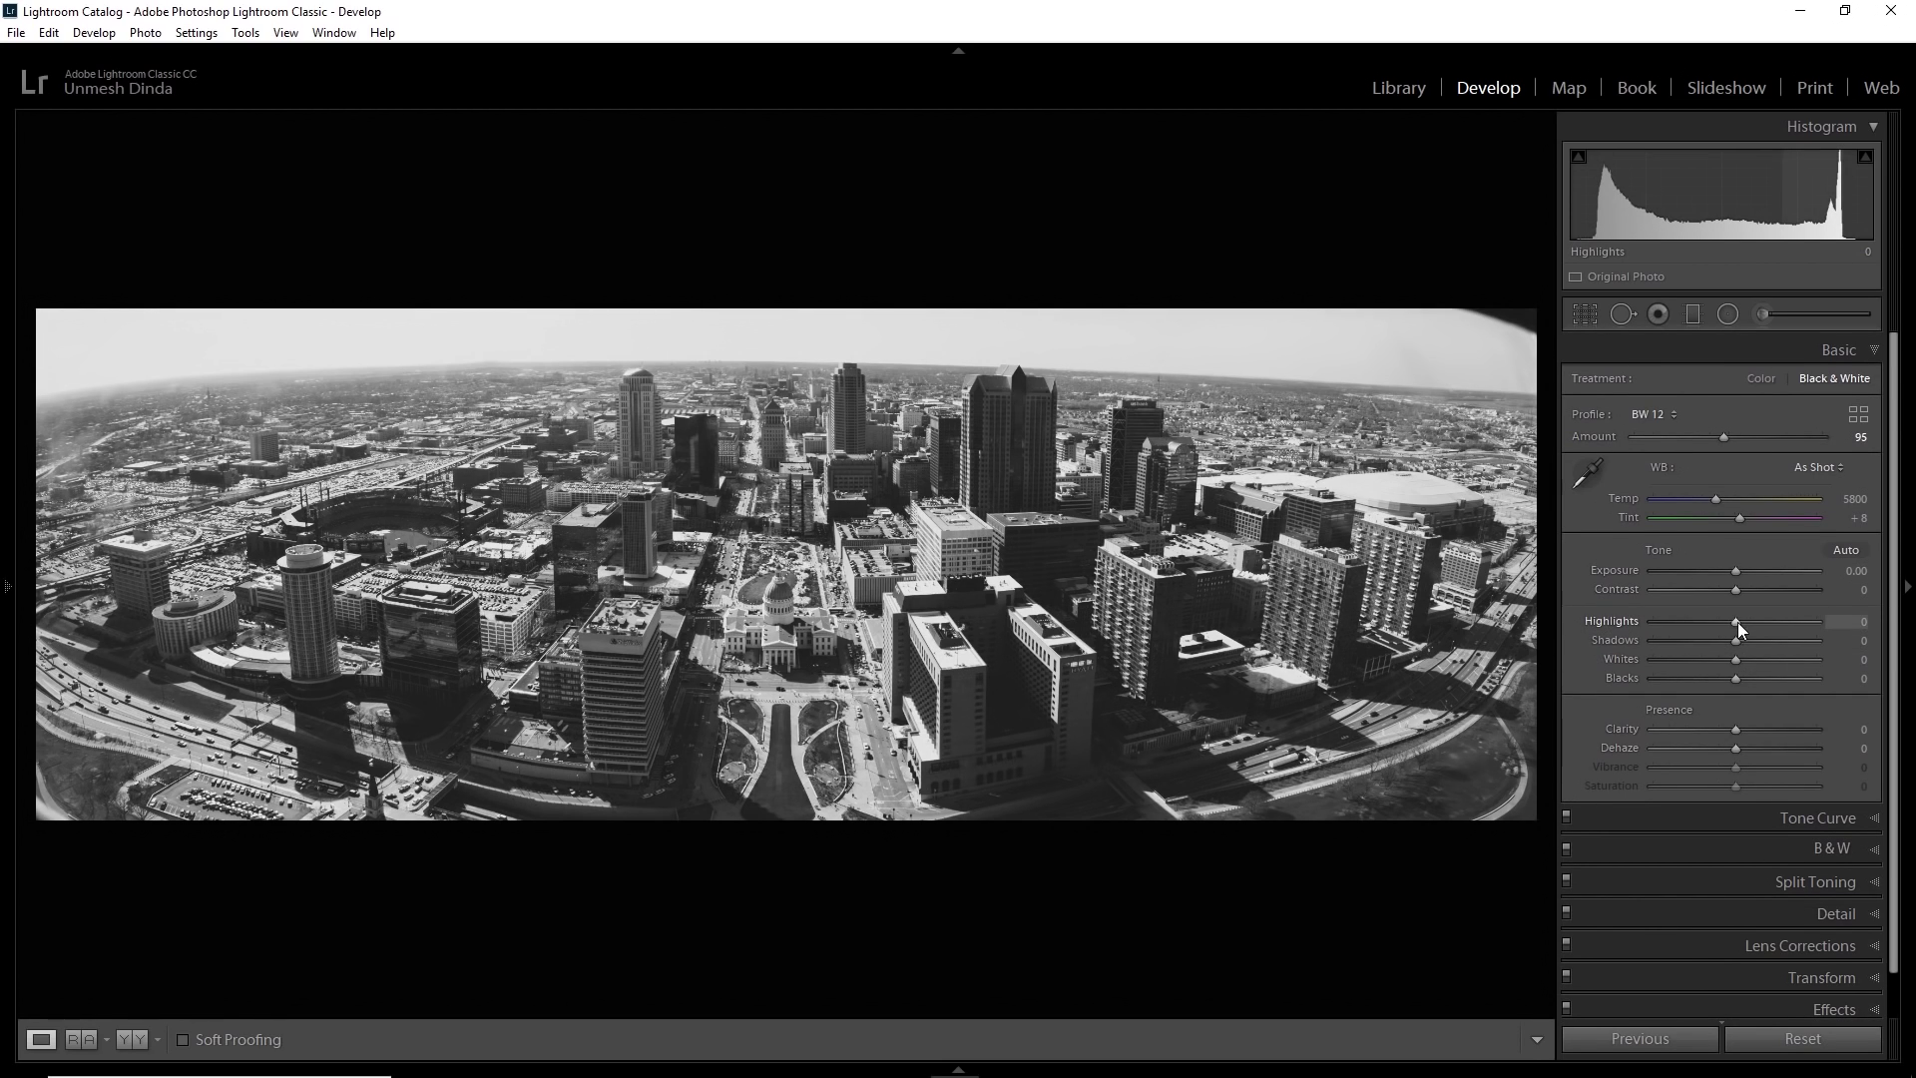
{"action": "left_click_drag", "start_coordinate": [1751, 621], "coordinate": [1776, 728]}
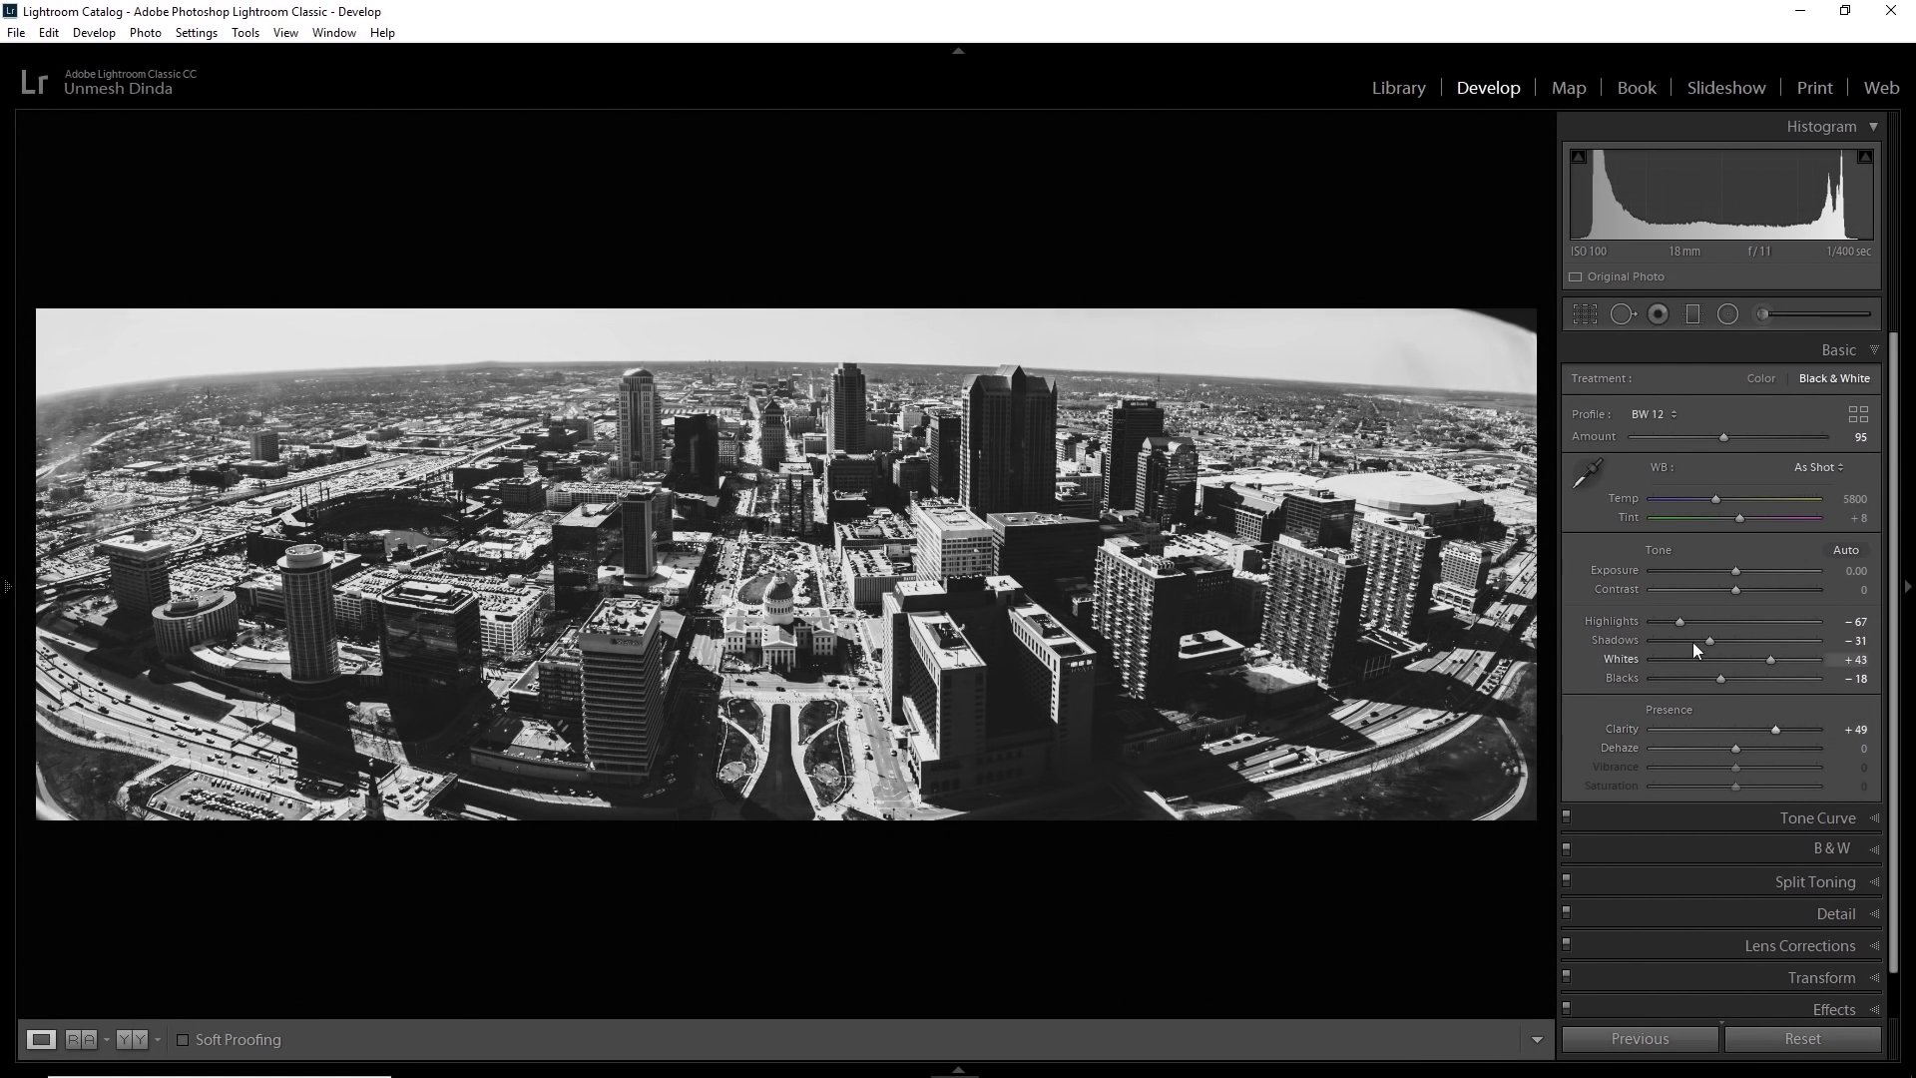
{"action": "mouse_move", "coordinate": [1686, 625]}
{"action": "left_mouse_down"}
{"action": "mouse_move", "coordinate": [1635, 619]}
{"action": "mouse_move", "coordinate": [1675, 623]}
{"action": "left_mouse_up"}
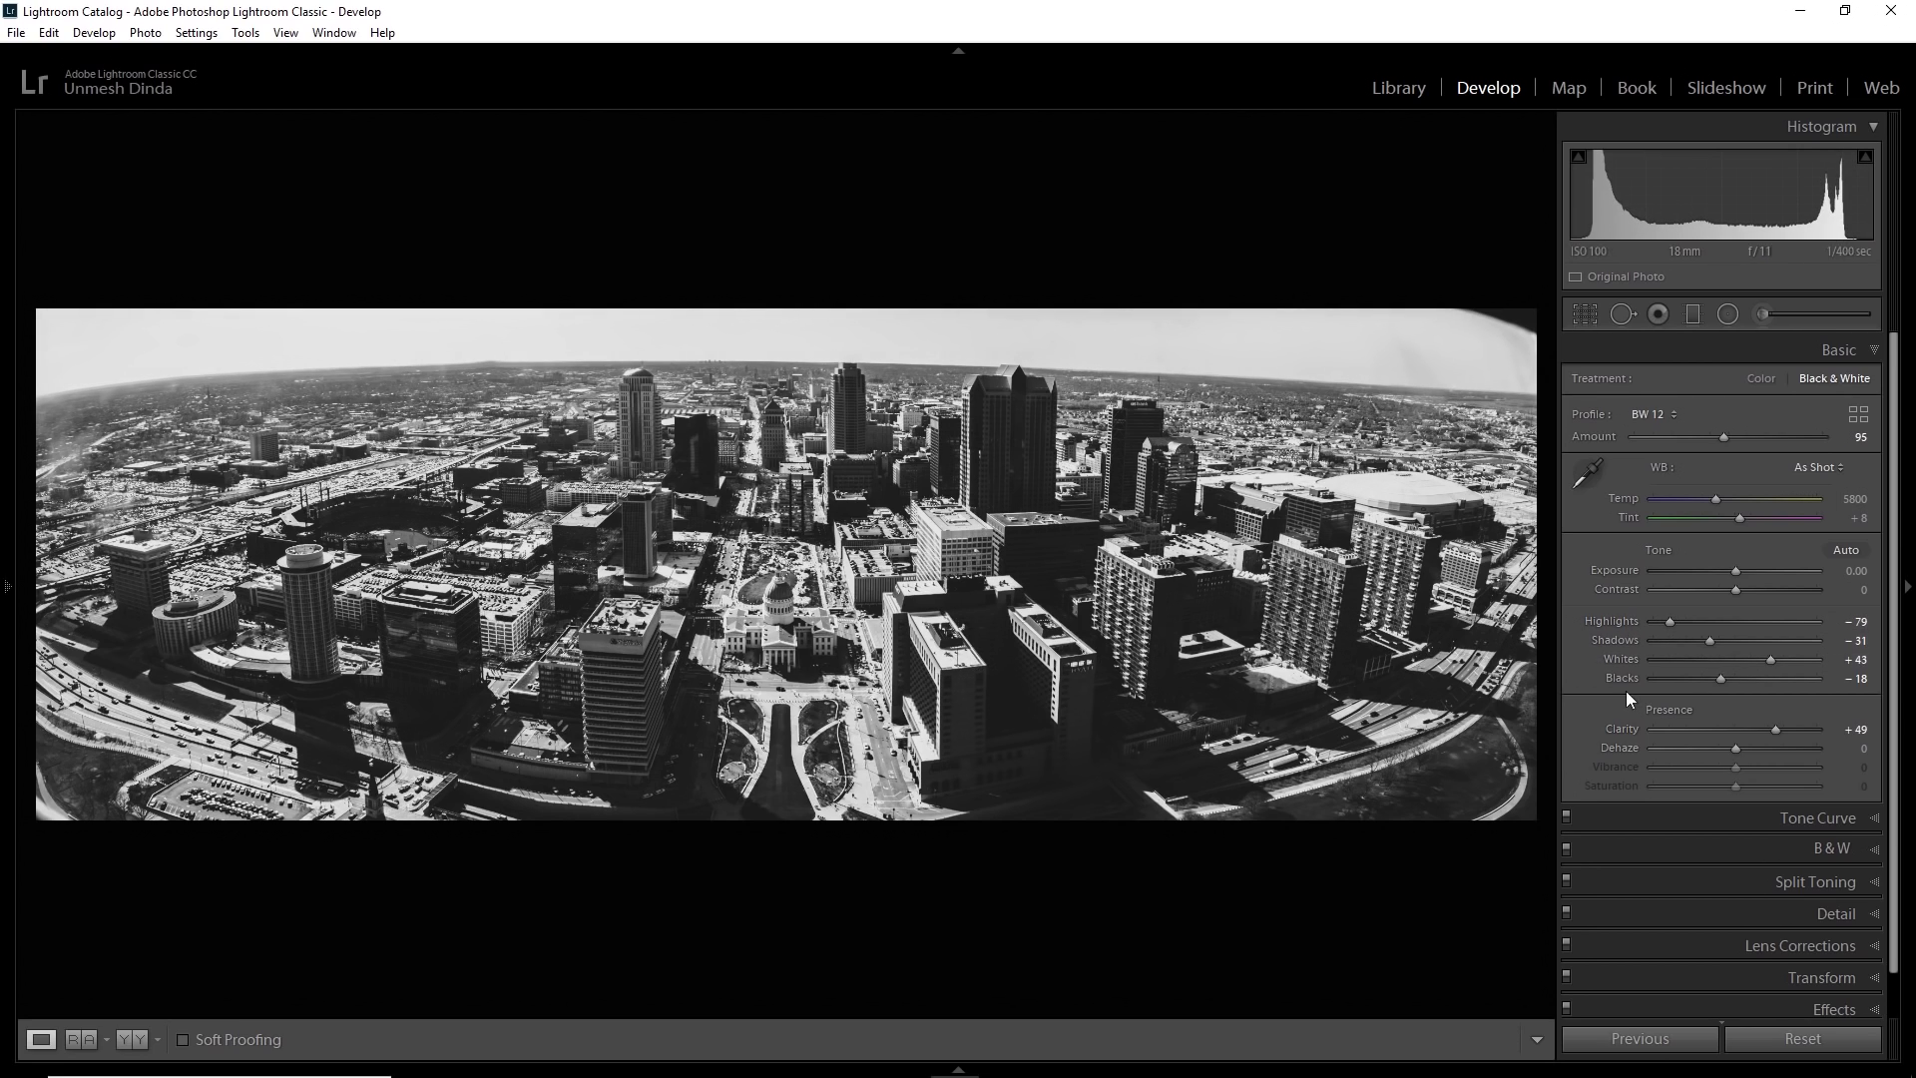
{"action": "left_click_drag", "start_coordinate": [1771, 657], "coordinate": [1764, 654]}
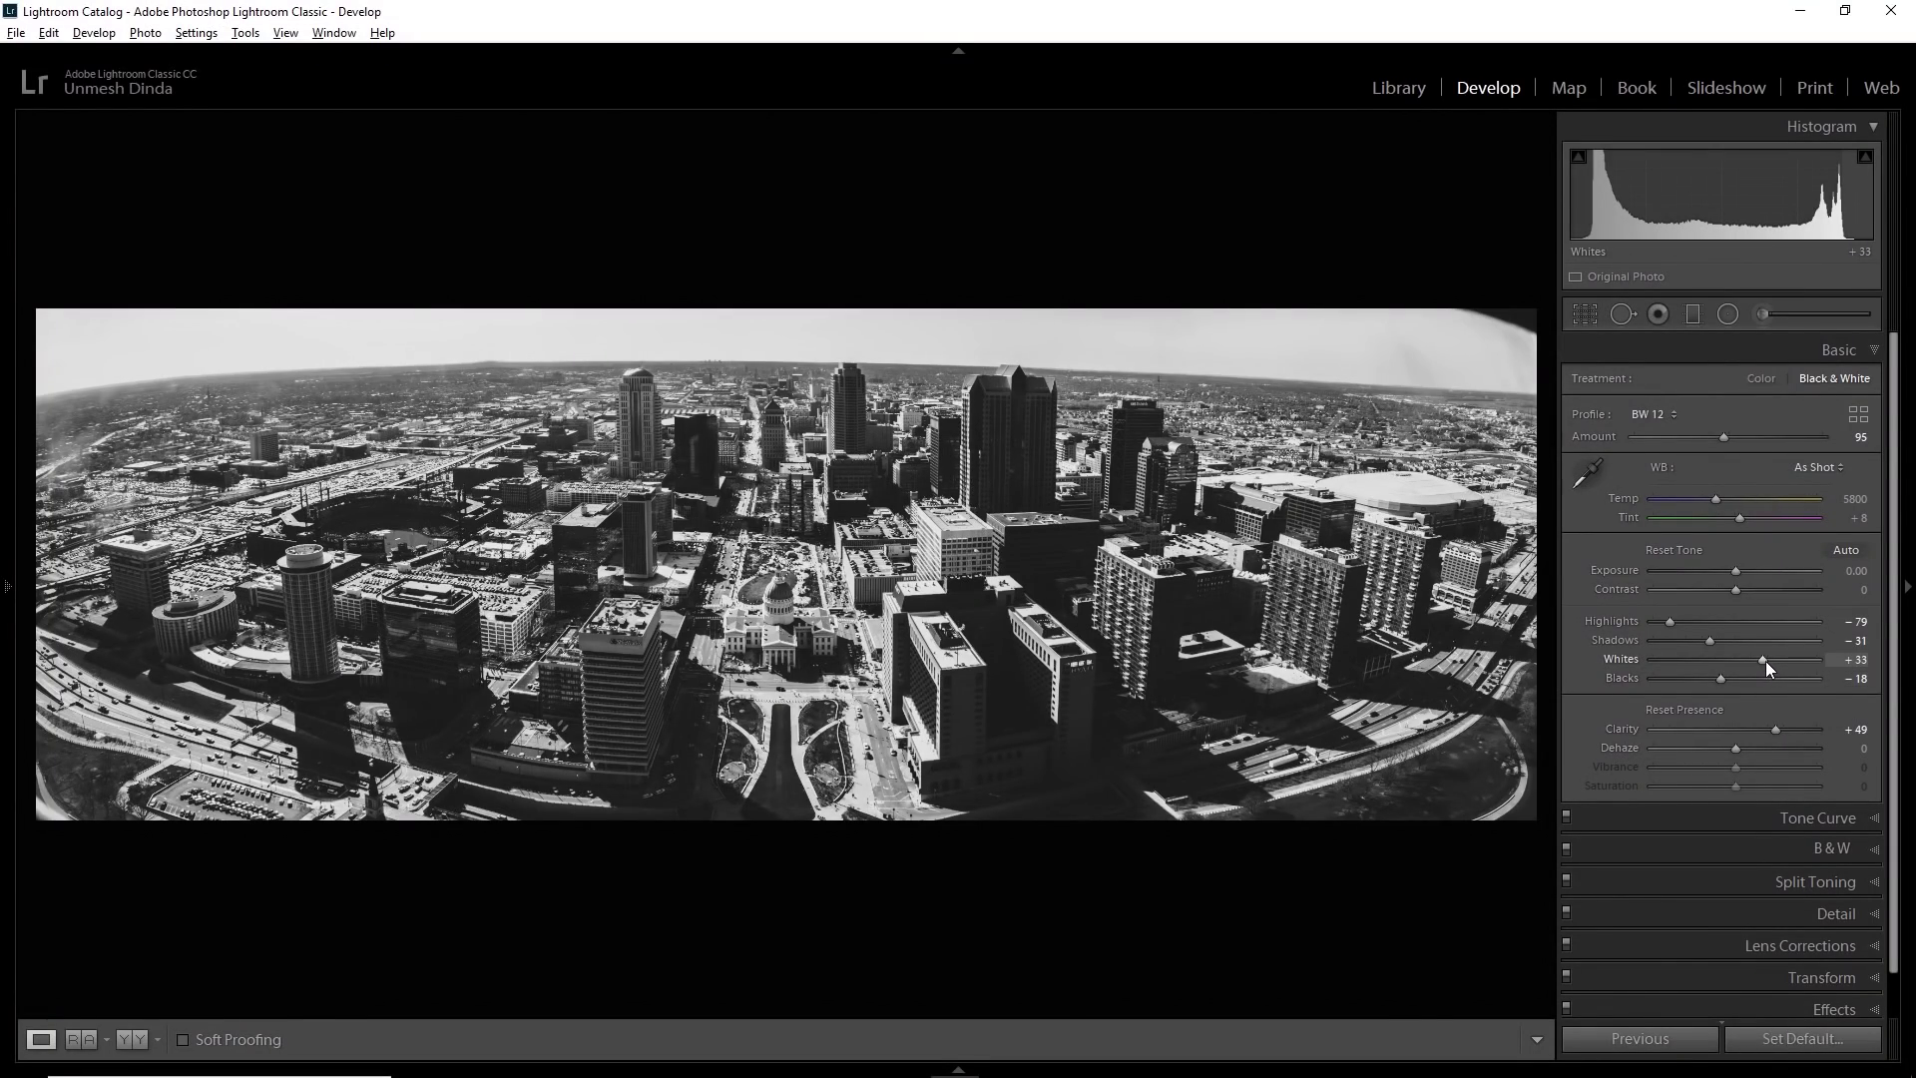
{"action": "left_click_drag", "start_coordinate": [1765, 661], "coordinate": [1840, 669]}
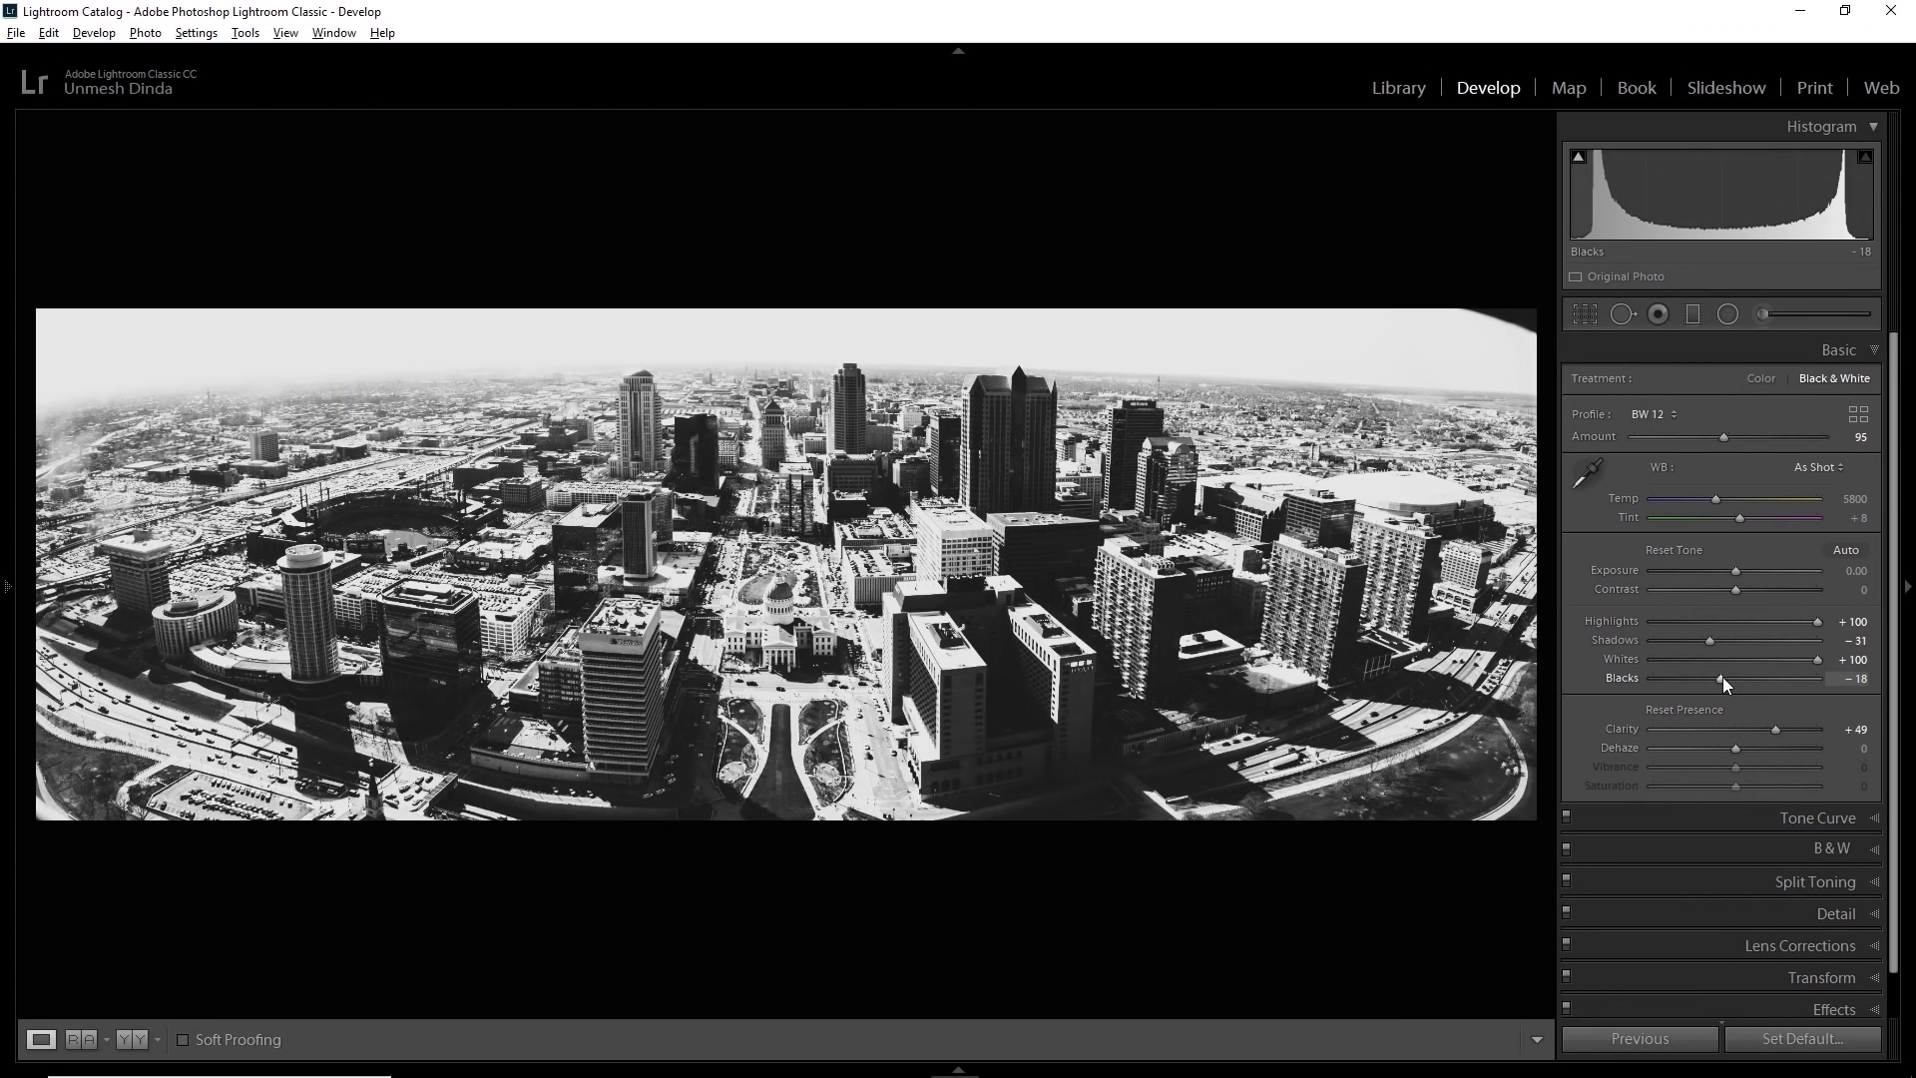
{"action": "left_click_drag", "start_coordinate": [1722, 677], "coordinate": [1617, 687]}
{"action": "key", "text": "ctrl+z"}
{"action": "key", "text": "ctrl+z"}
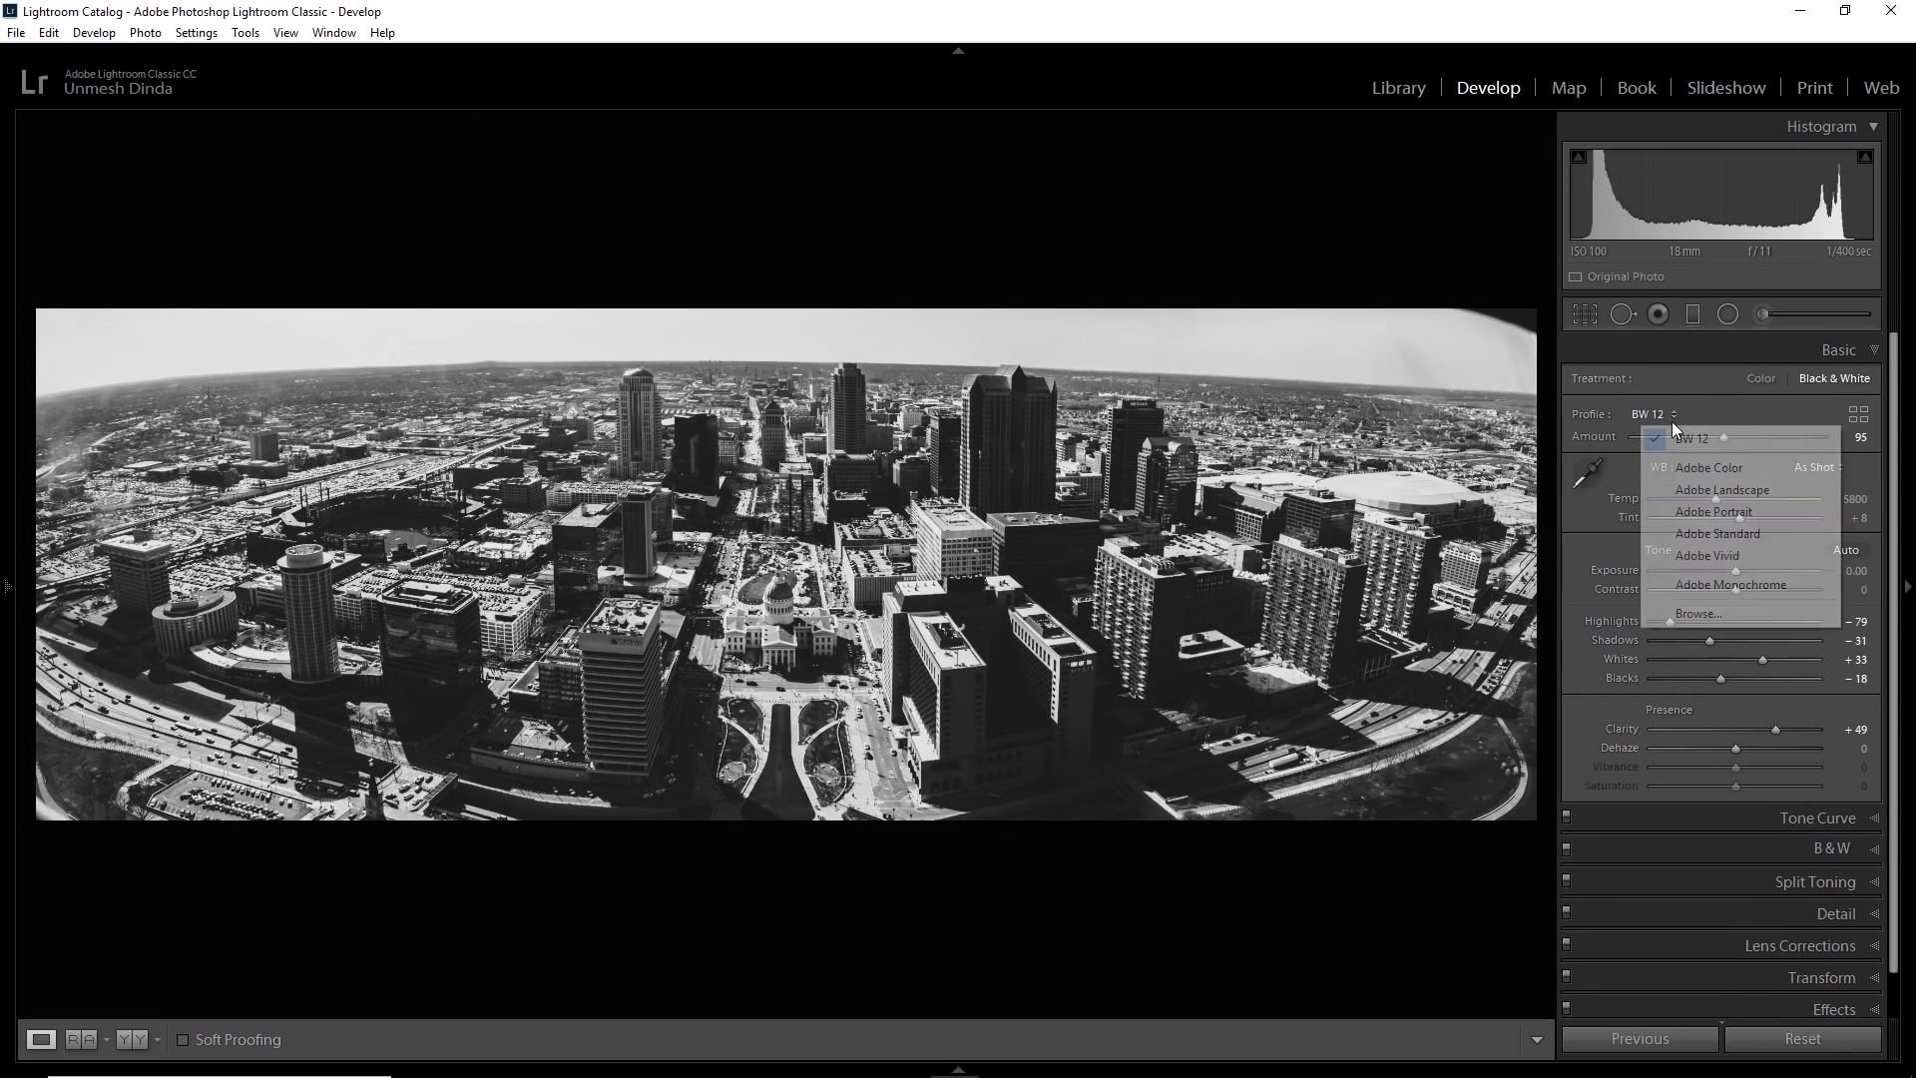
Switch to the Adobe Monochrome profile and set Whites to +43 while watching the clipping preview.
{"action": "left_click", "coordinate": [1739, 582]}
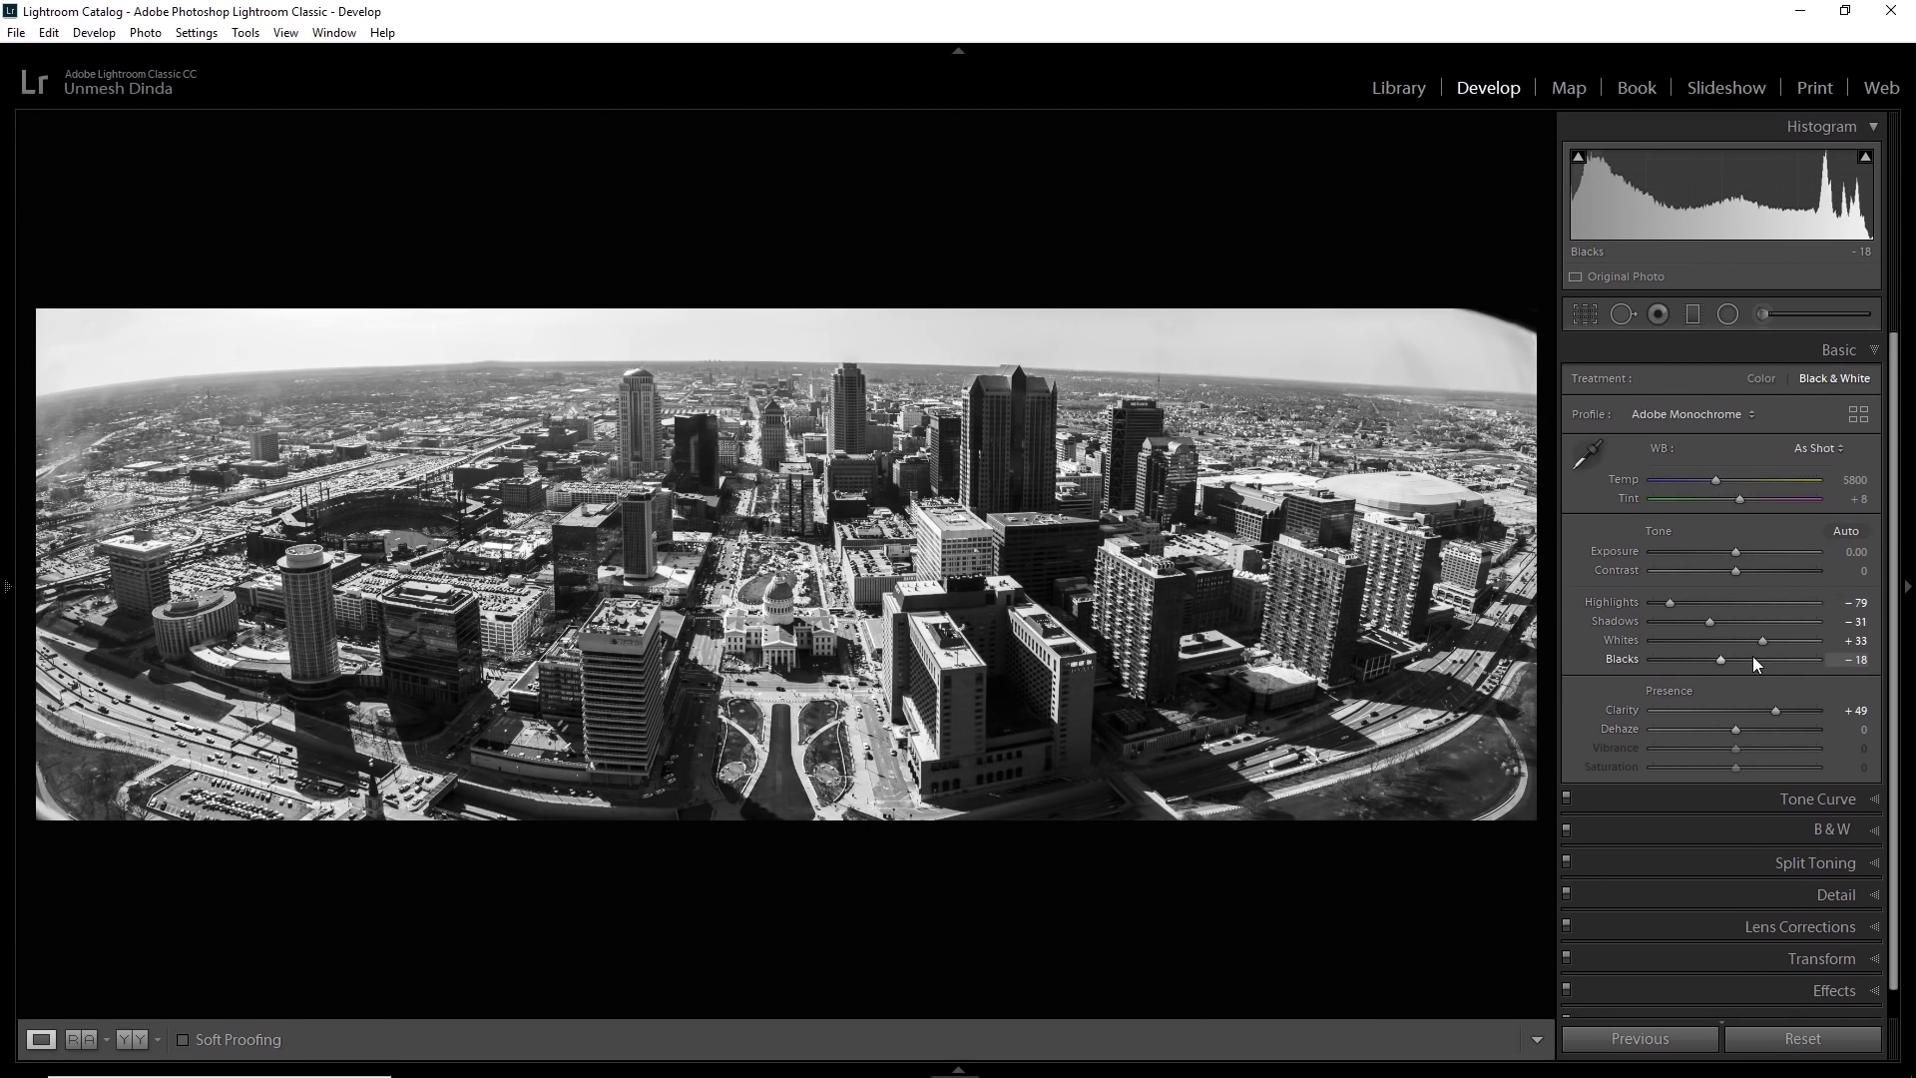
{"action": "key", "text": "alt"}
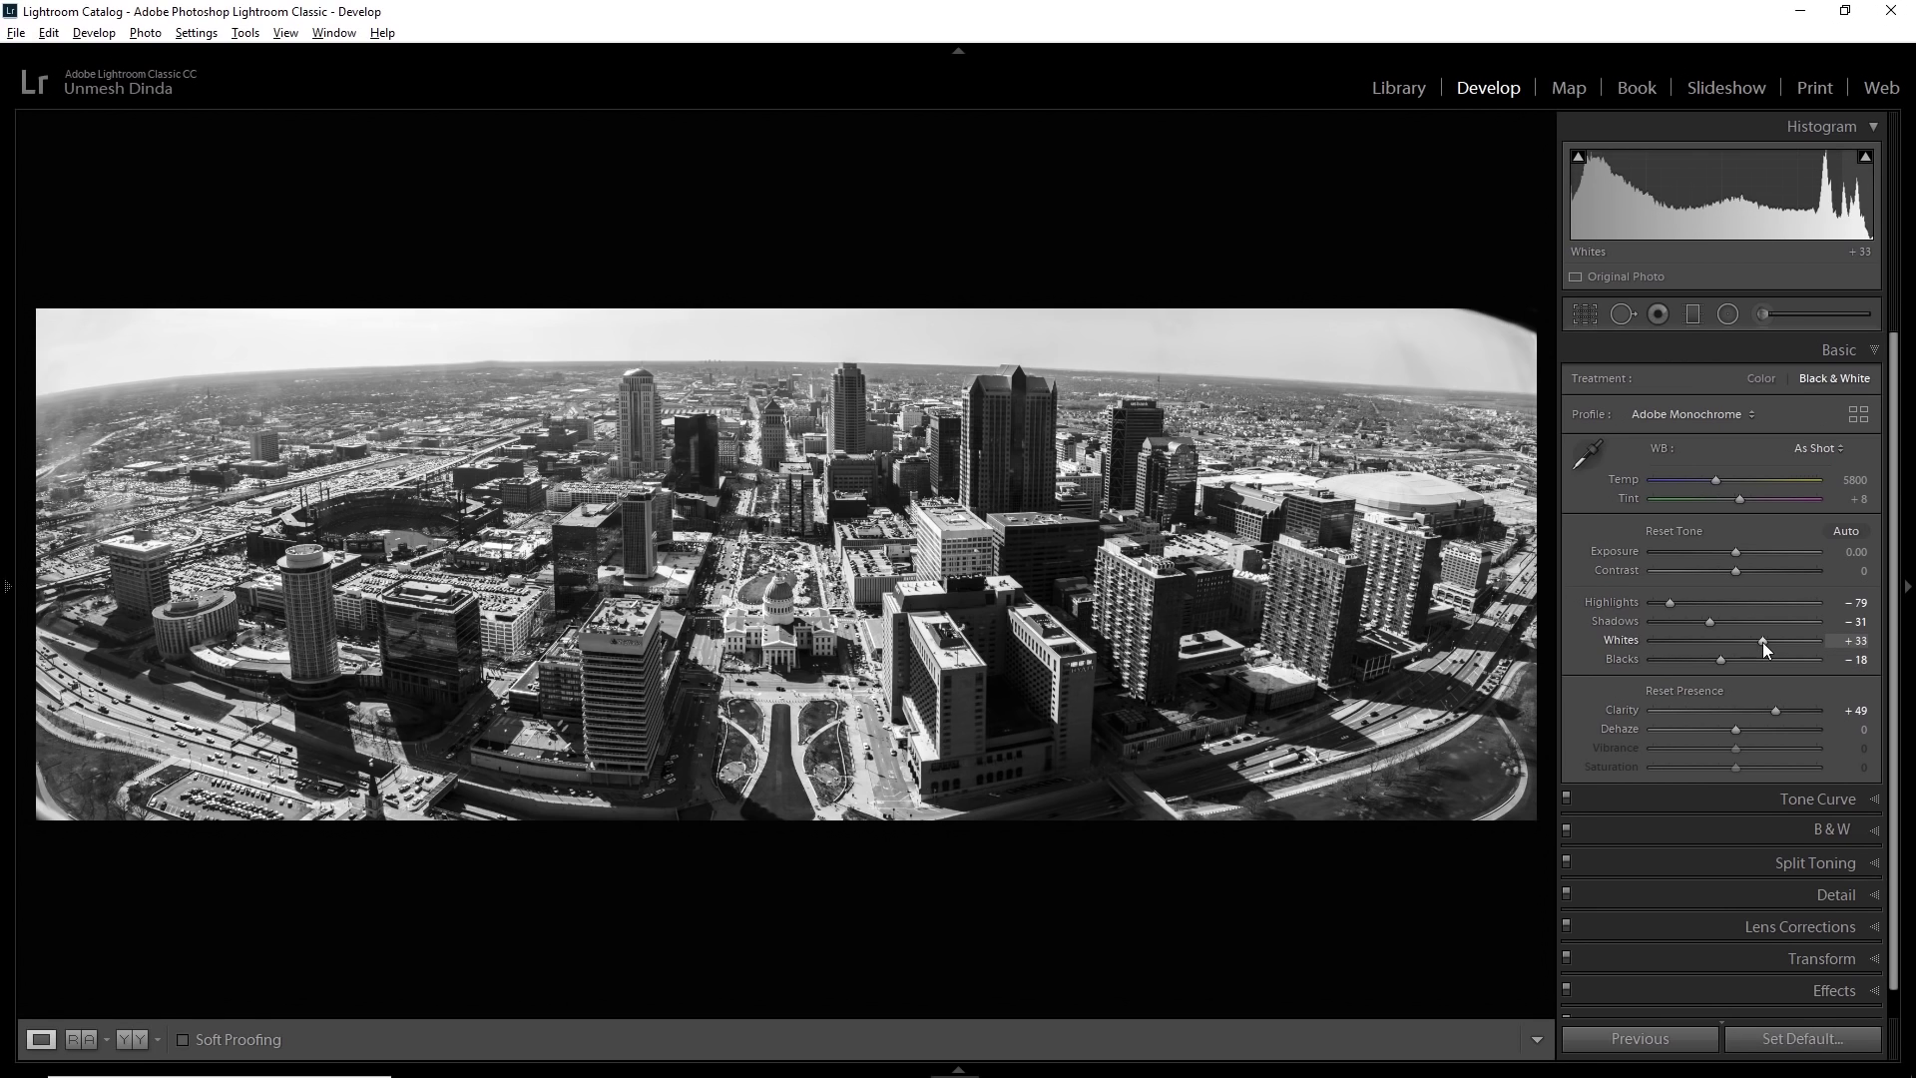
{"action": "left_click_drag", "start_coordinate": [1763, 642], "coordinate": [1782, 642]}
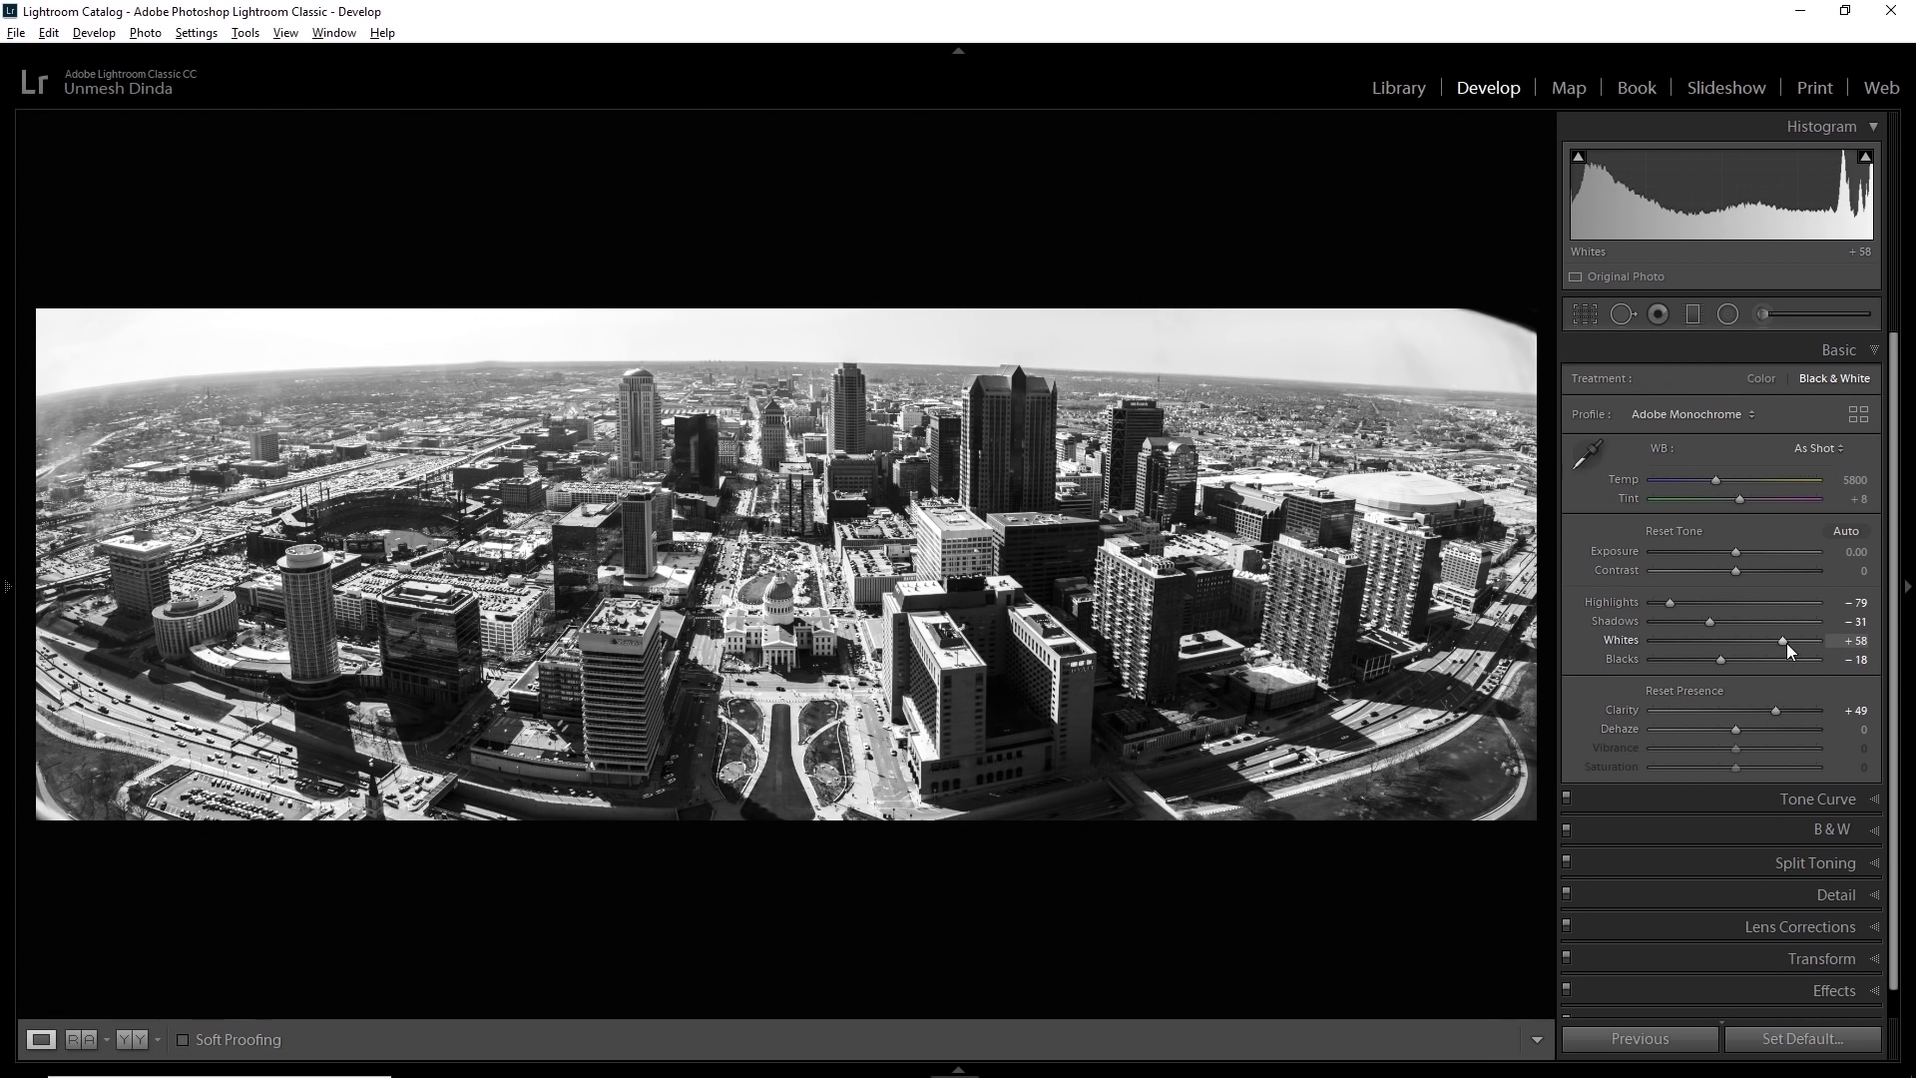
{"action": "left_click_drag", "start_coordinate": [1787, 642], "coordinate": [1721, 663]}
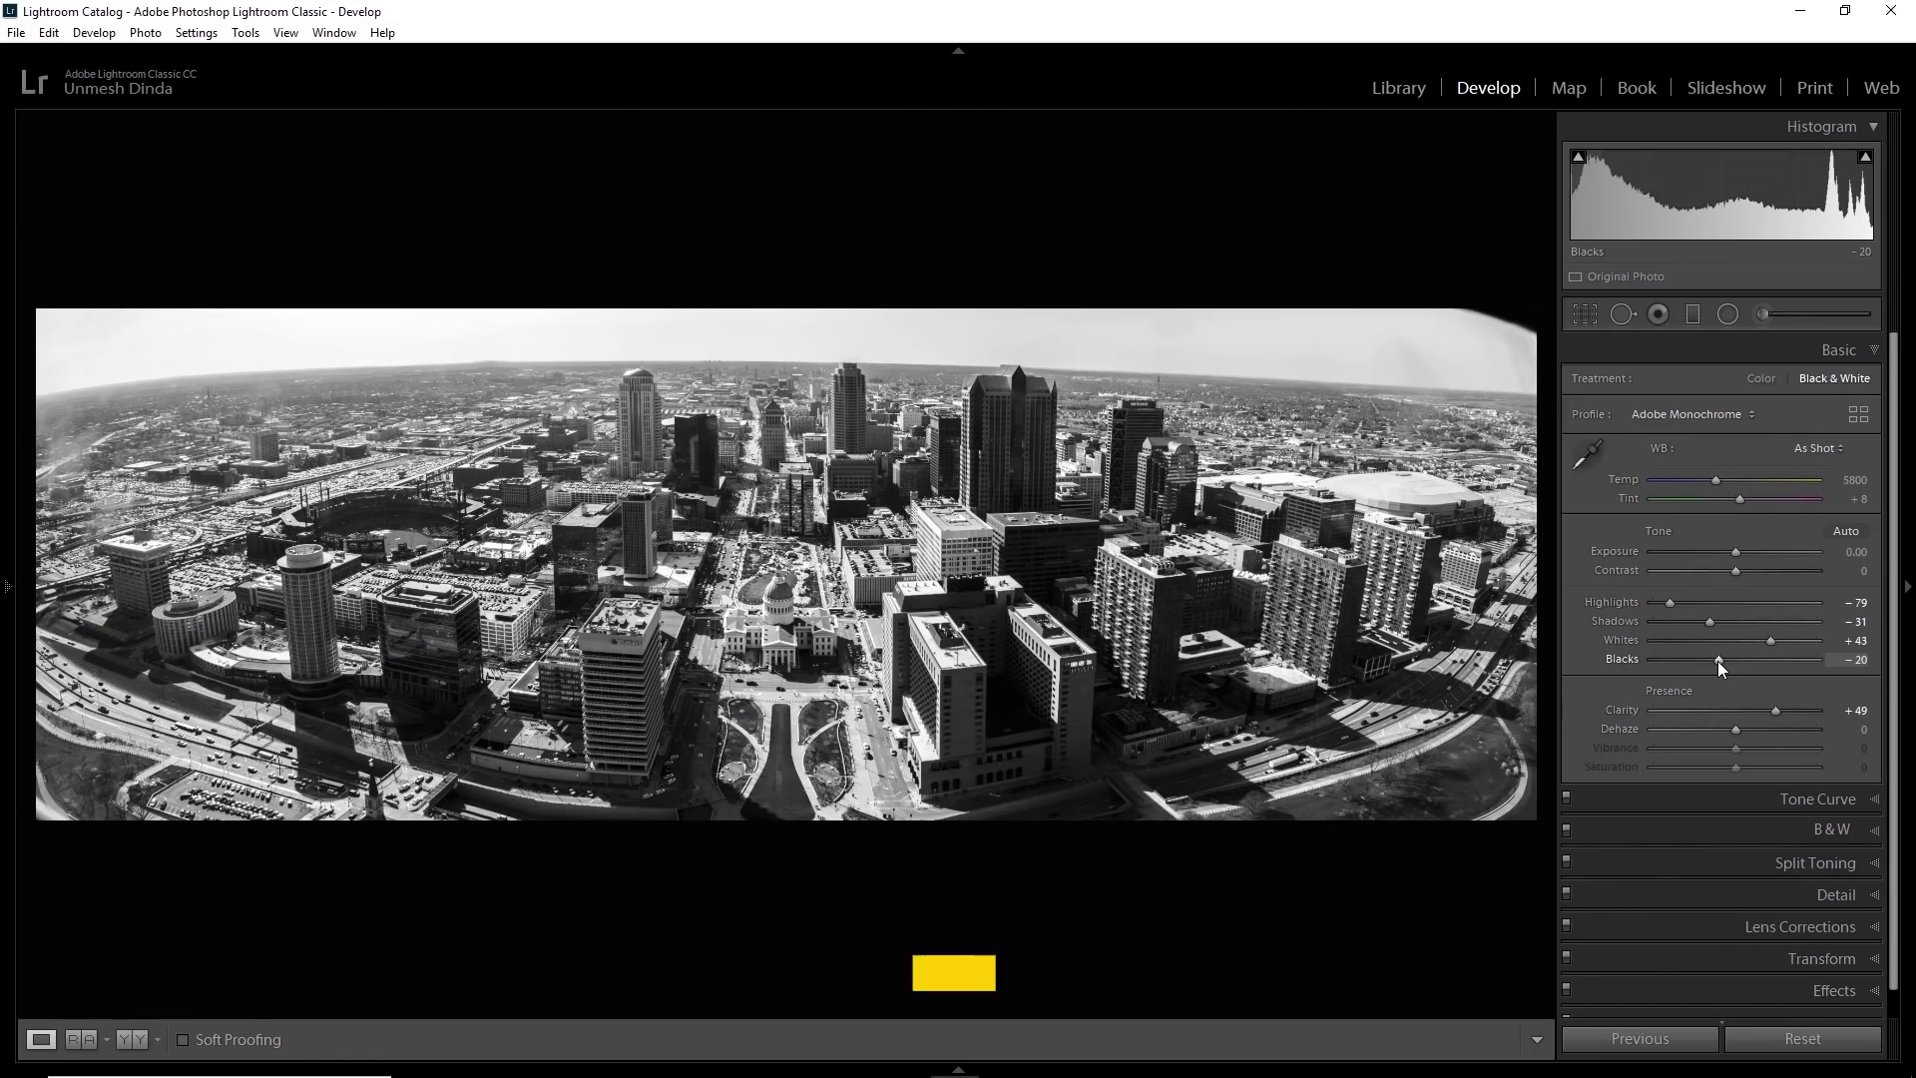
Auto-set Whites to +11 and Blacks to 0 with Shift-double-clicks on their sliders.
{"action": "key", "text": "shift"}
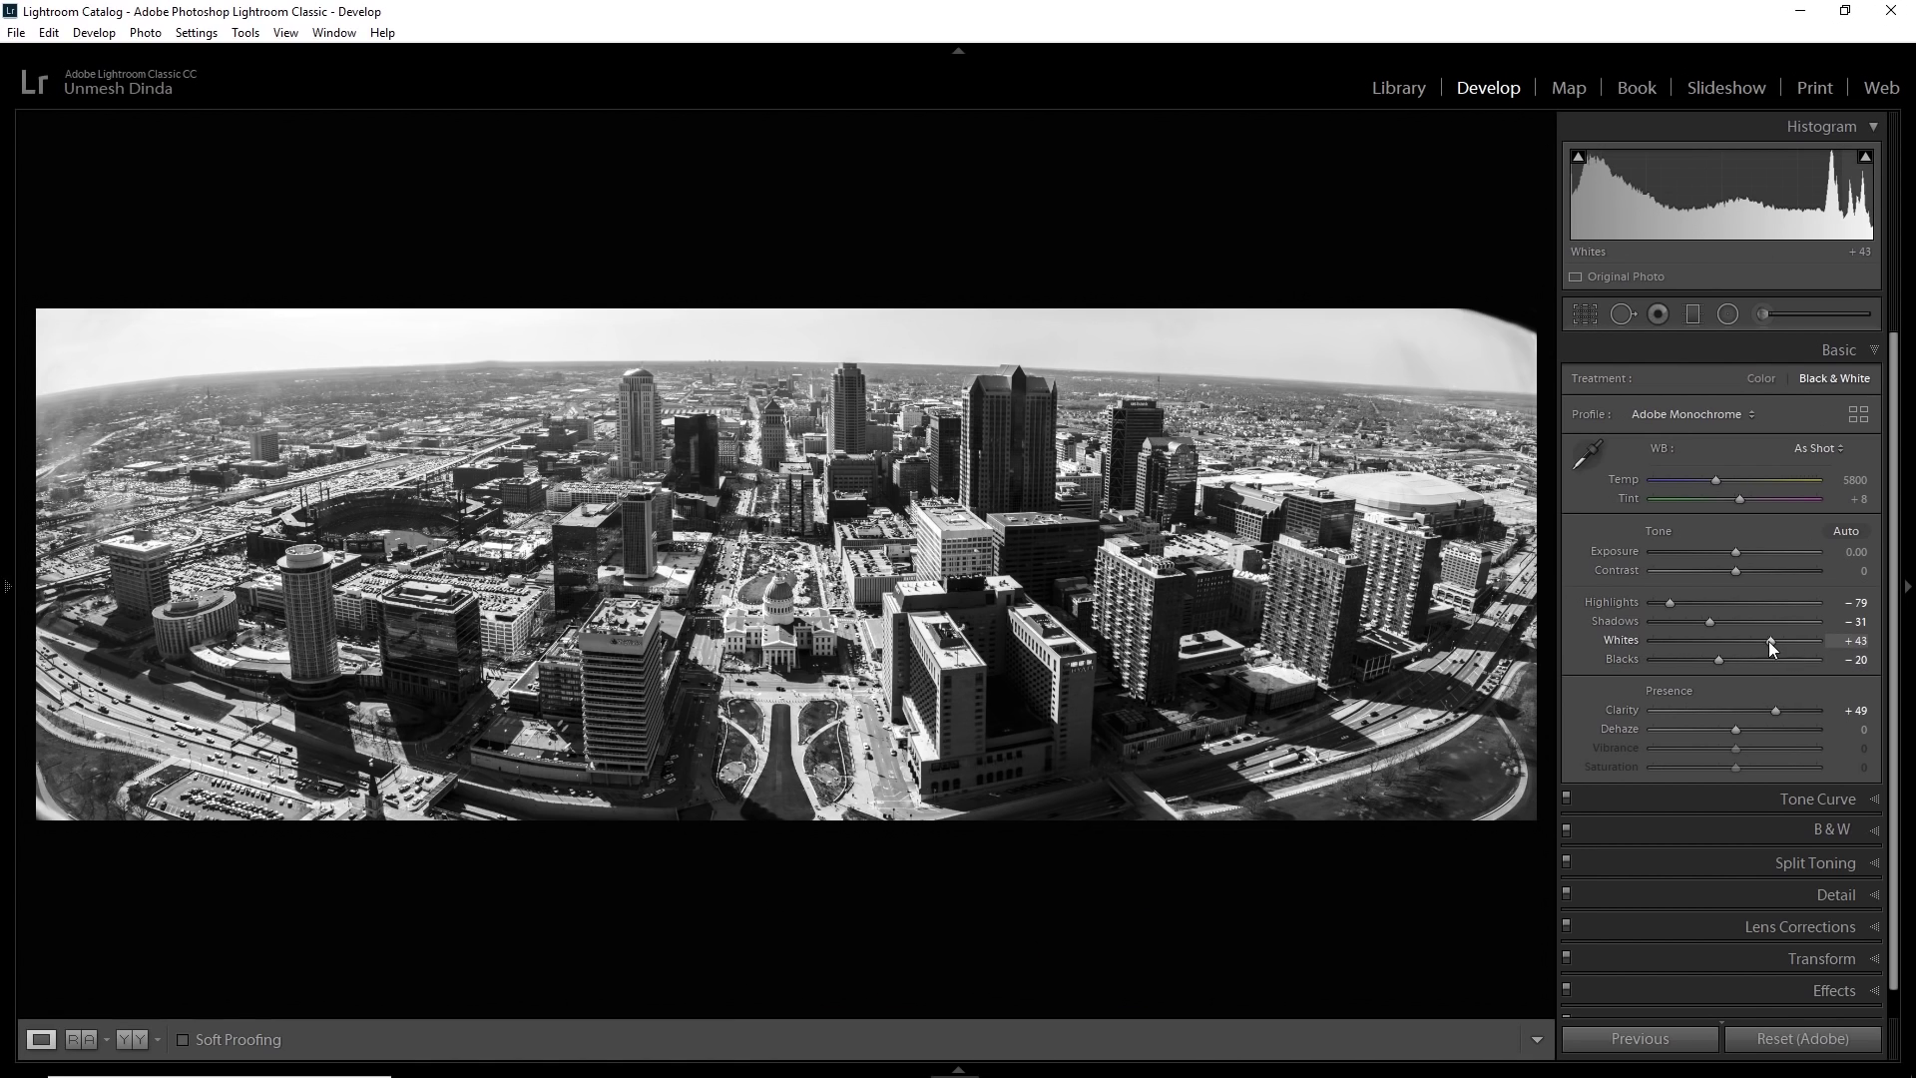
{"action": "double_click", "coordinate": [1770, 642], "text": "shift"}
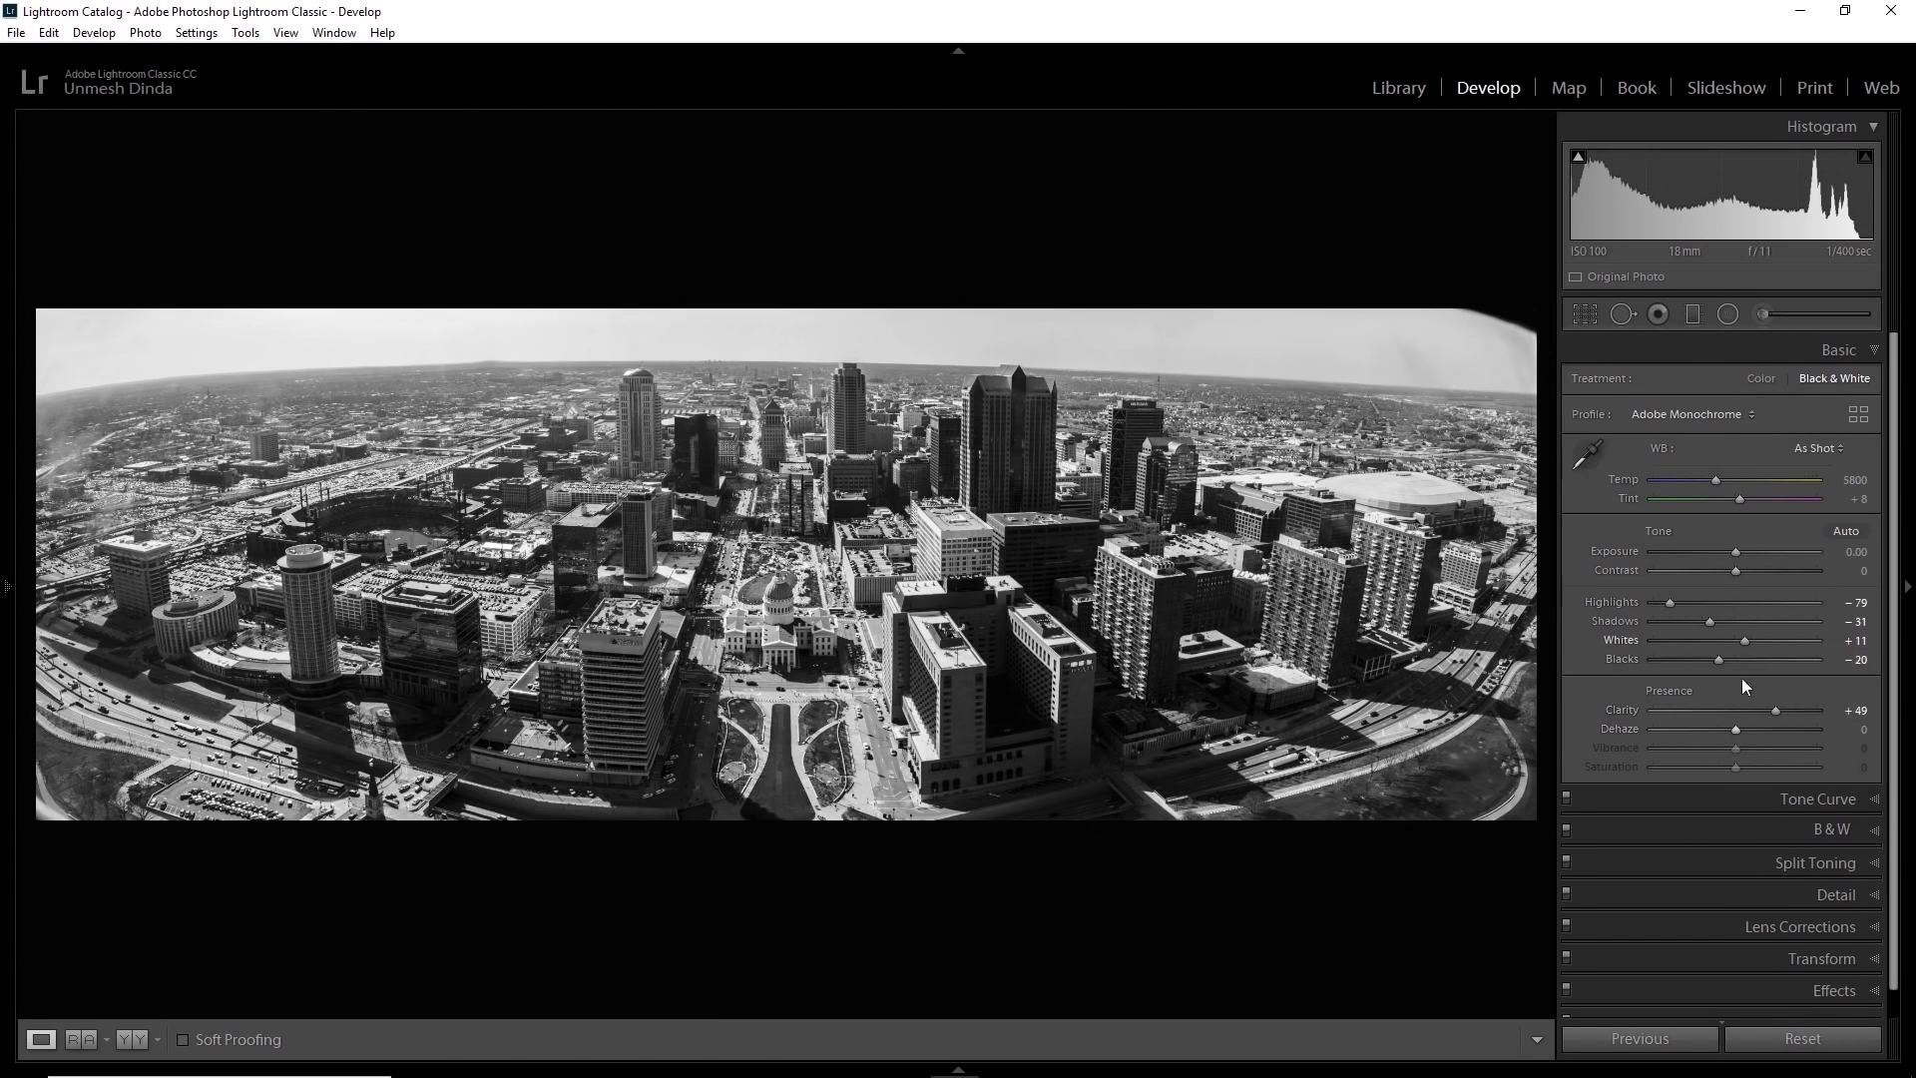
{"action": "key", "text": "shift"}
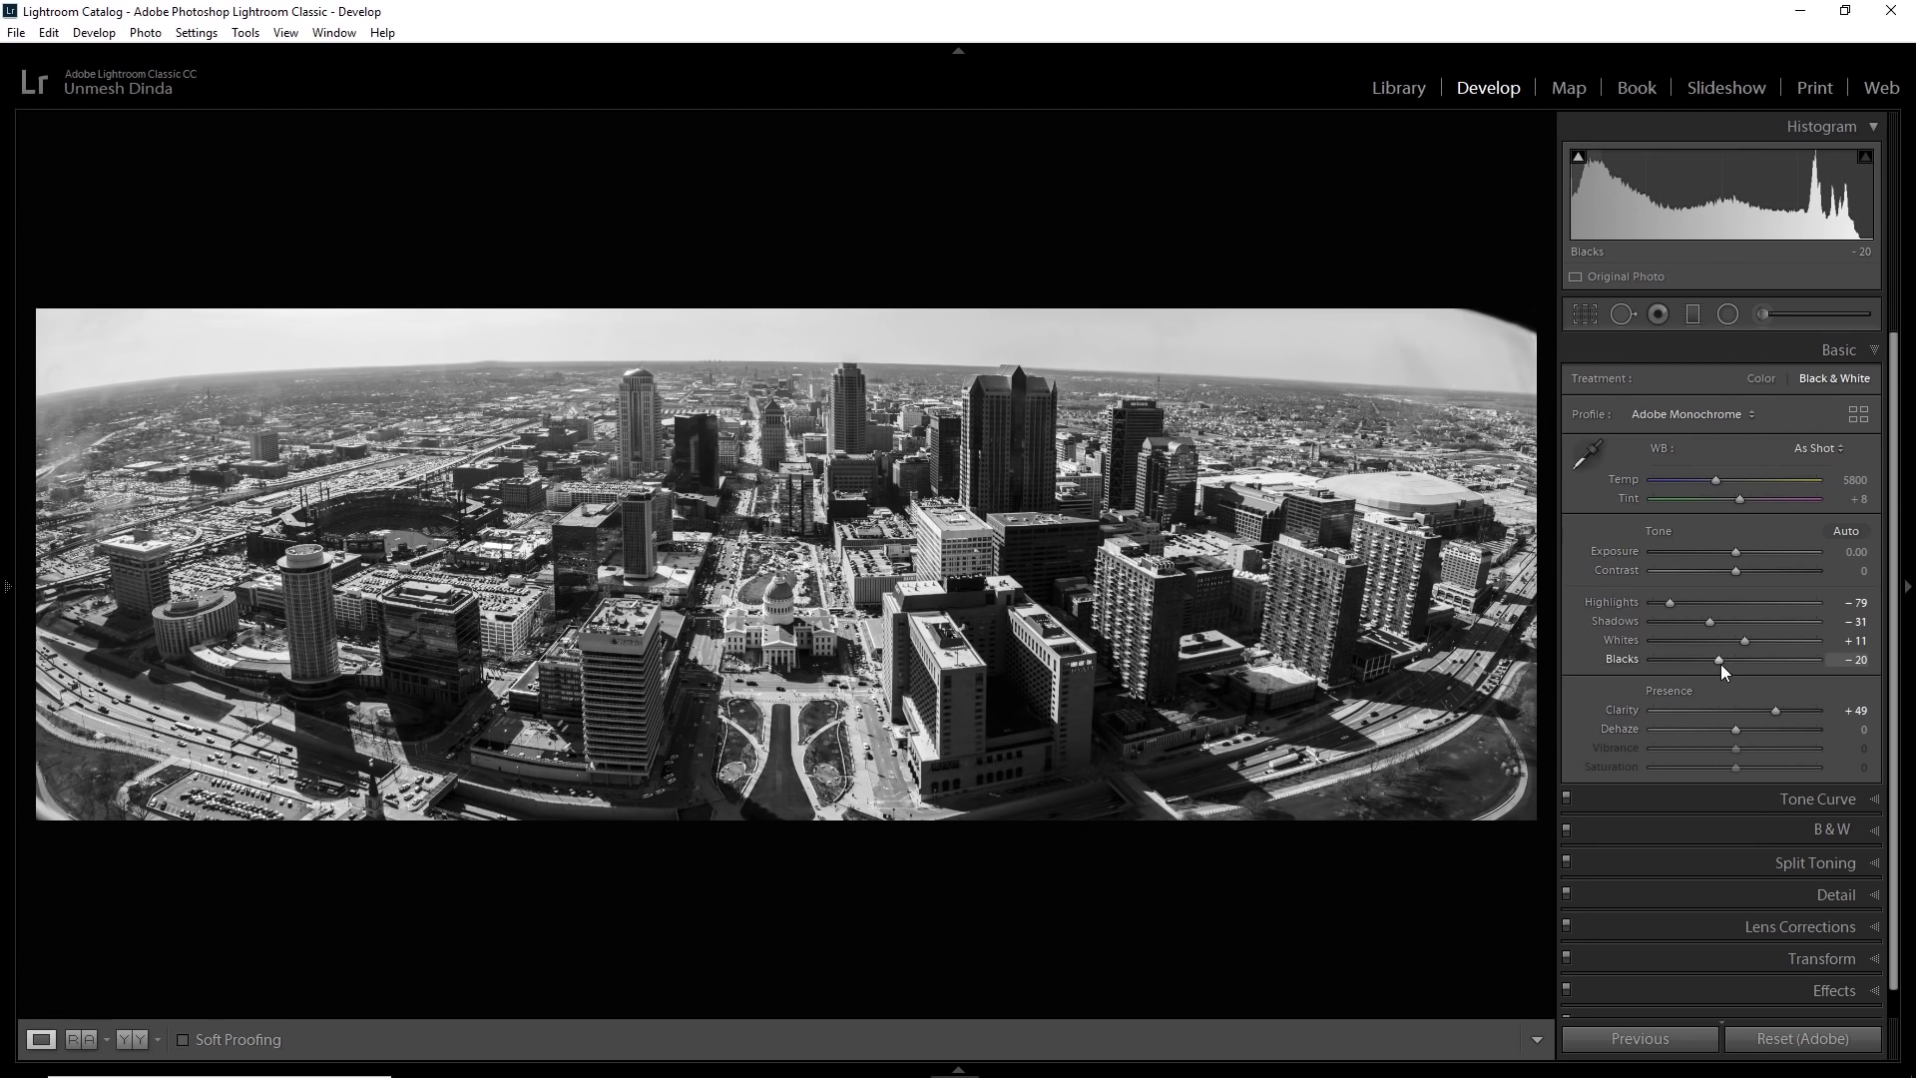
{"action": "double_click", "coordinate": [1719, 661], "text": "shift"}
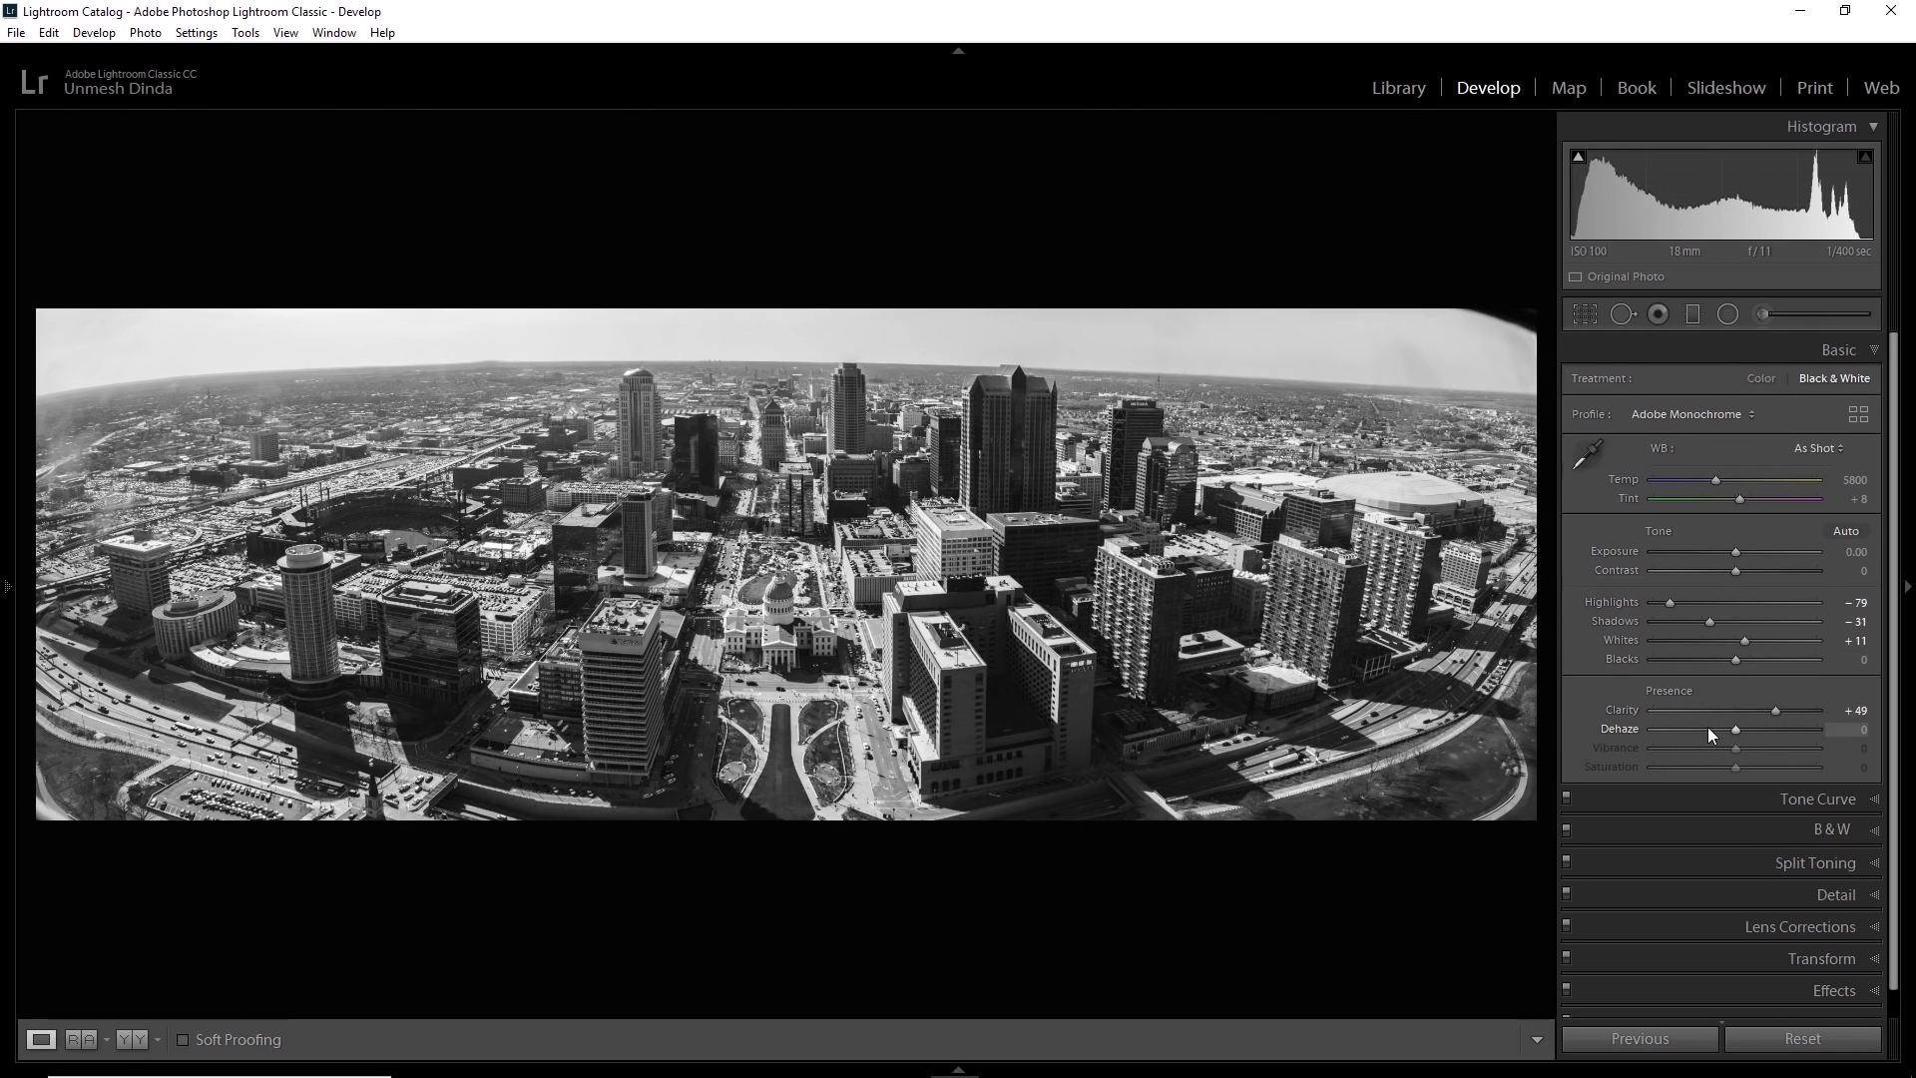
Reapply the B&W 12 profile from the Profile Browser and add Dehaze of +18.
{"action": "left_click", "coordinate": [1721, 414]}
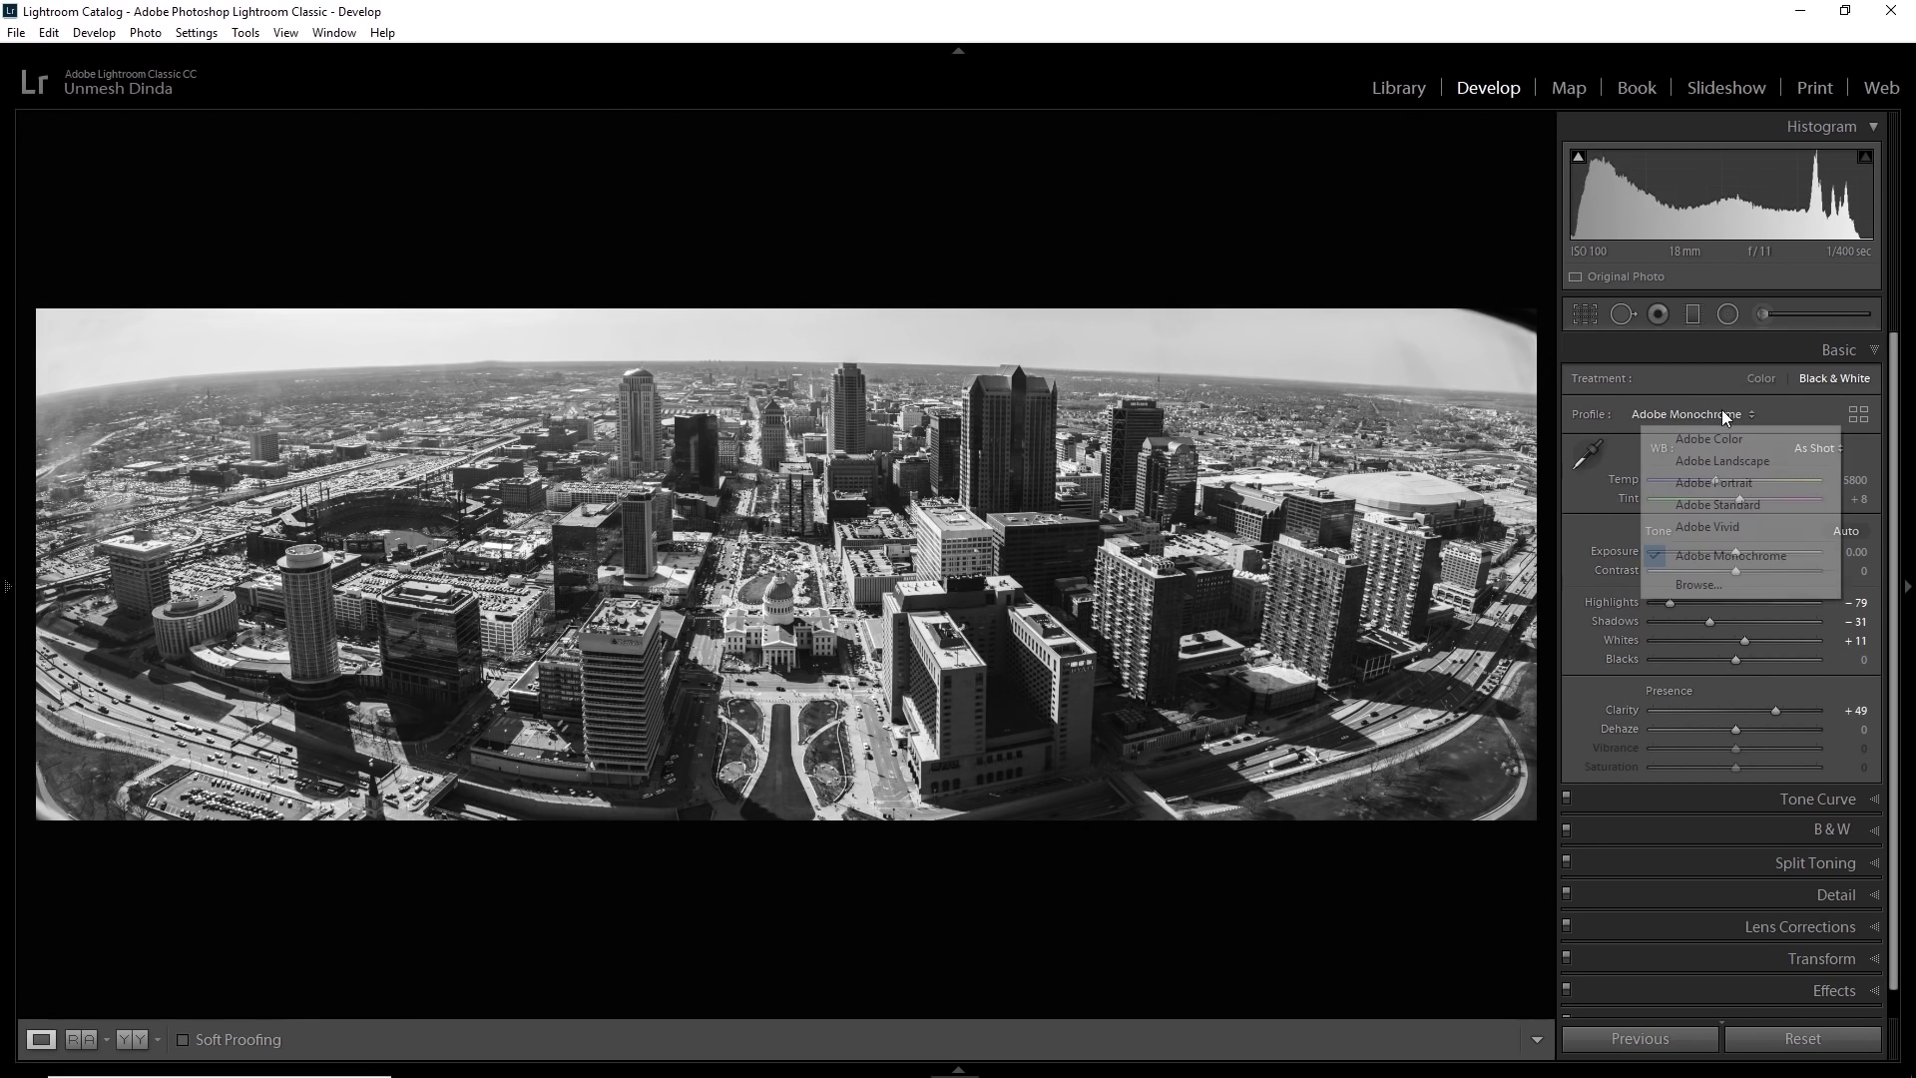
{"action": "left_click", "coordinate": [1848, 405]}
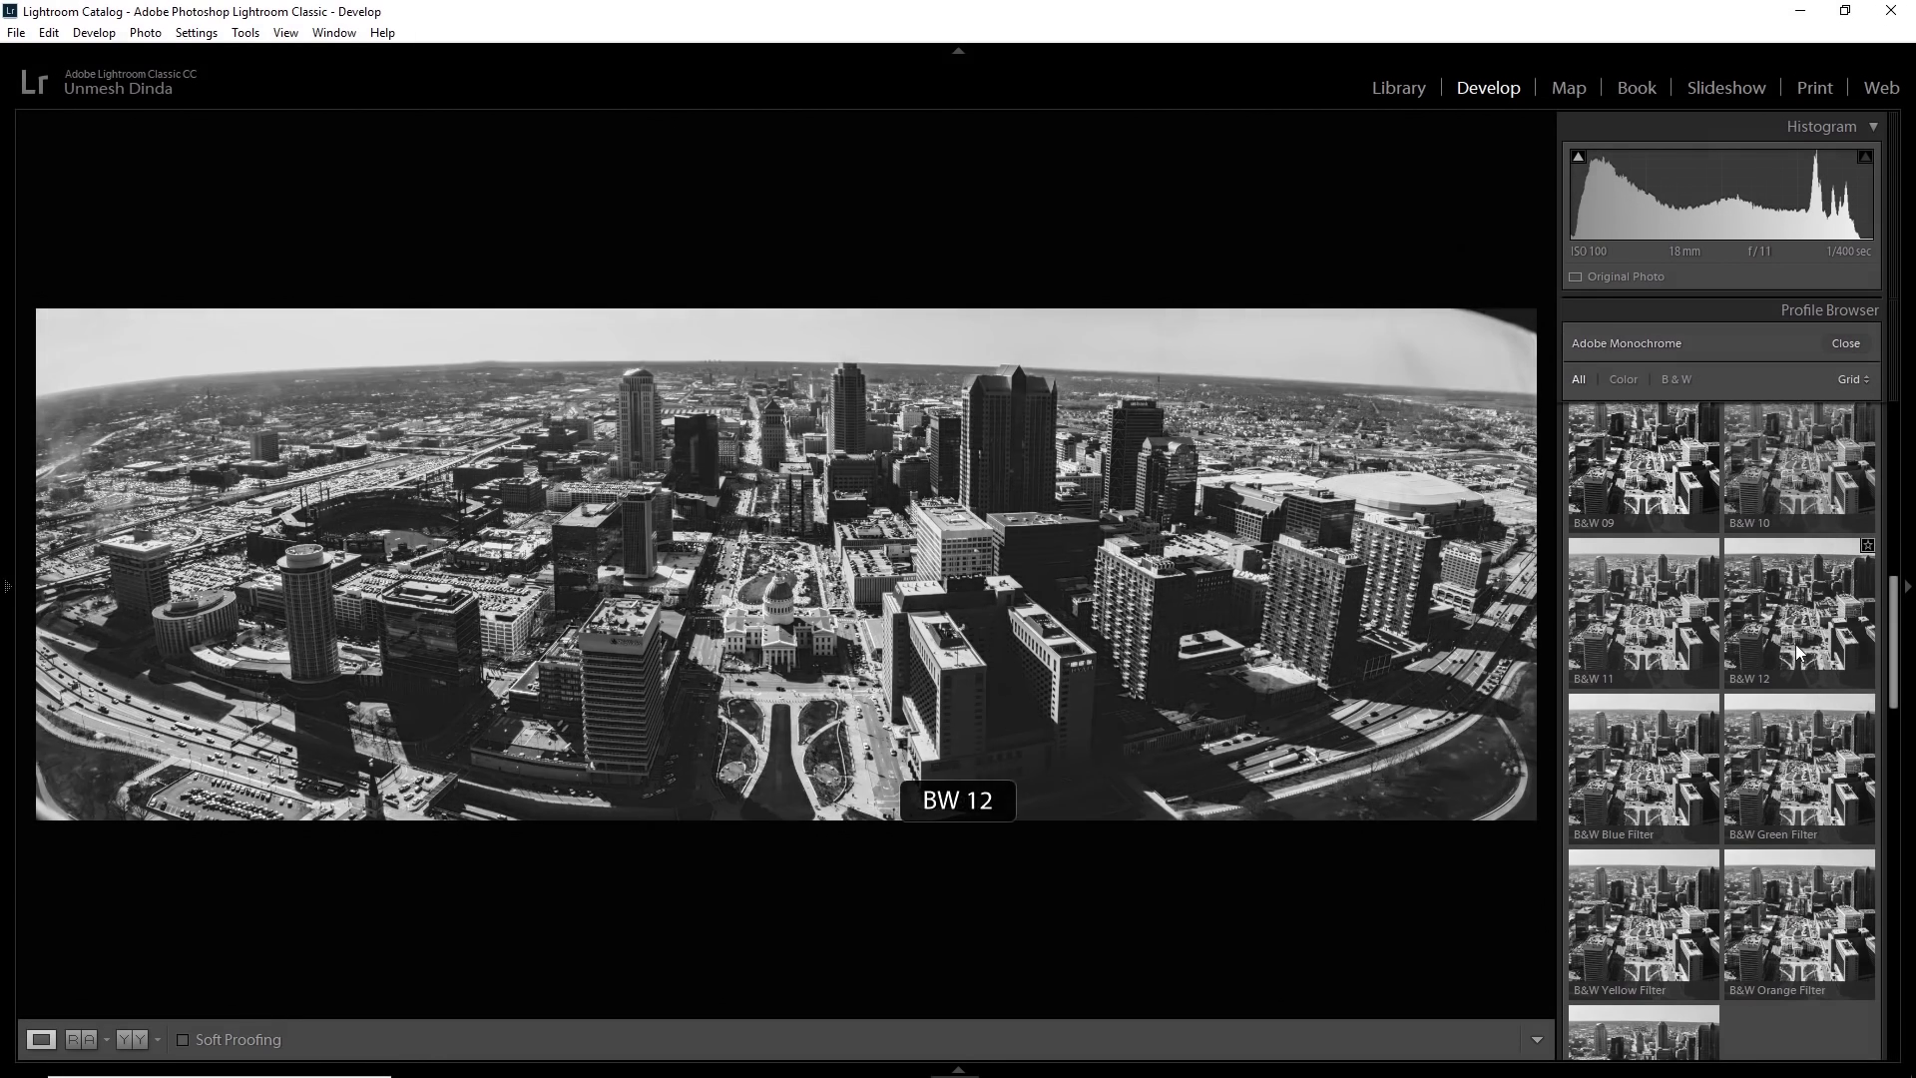
{"action": "left_click", "coordinate": [1796, 650]}
{"action": "left_click", "coordinate": [1846, 344]}
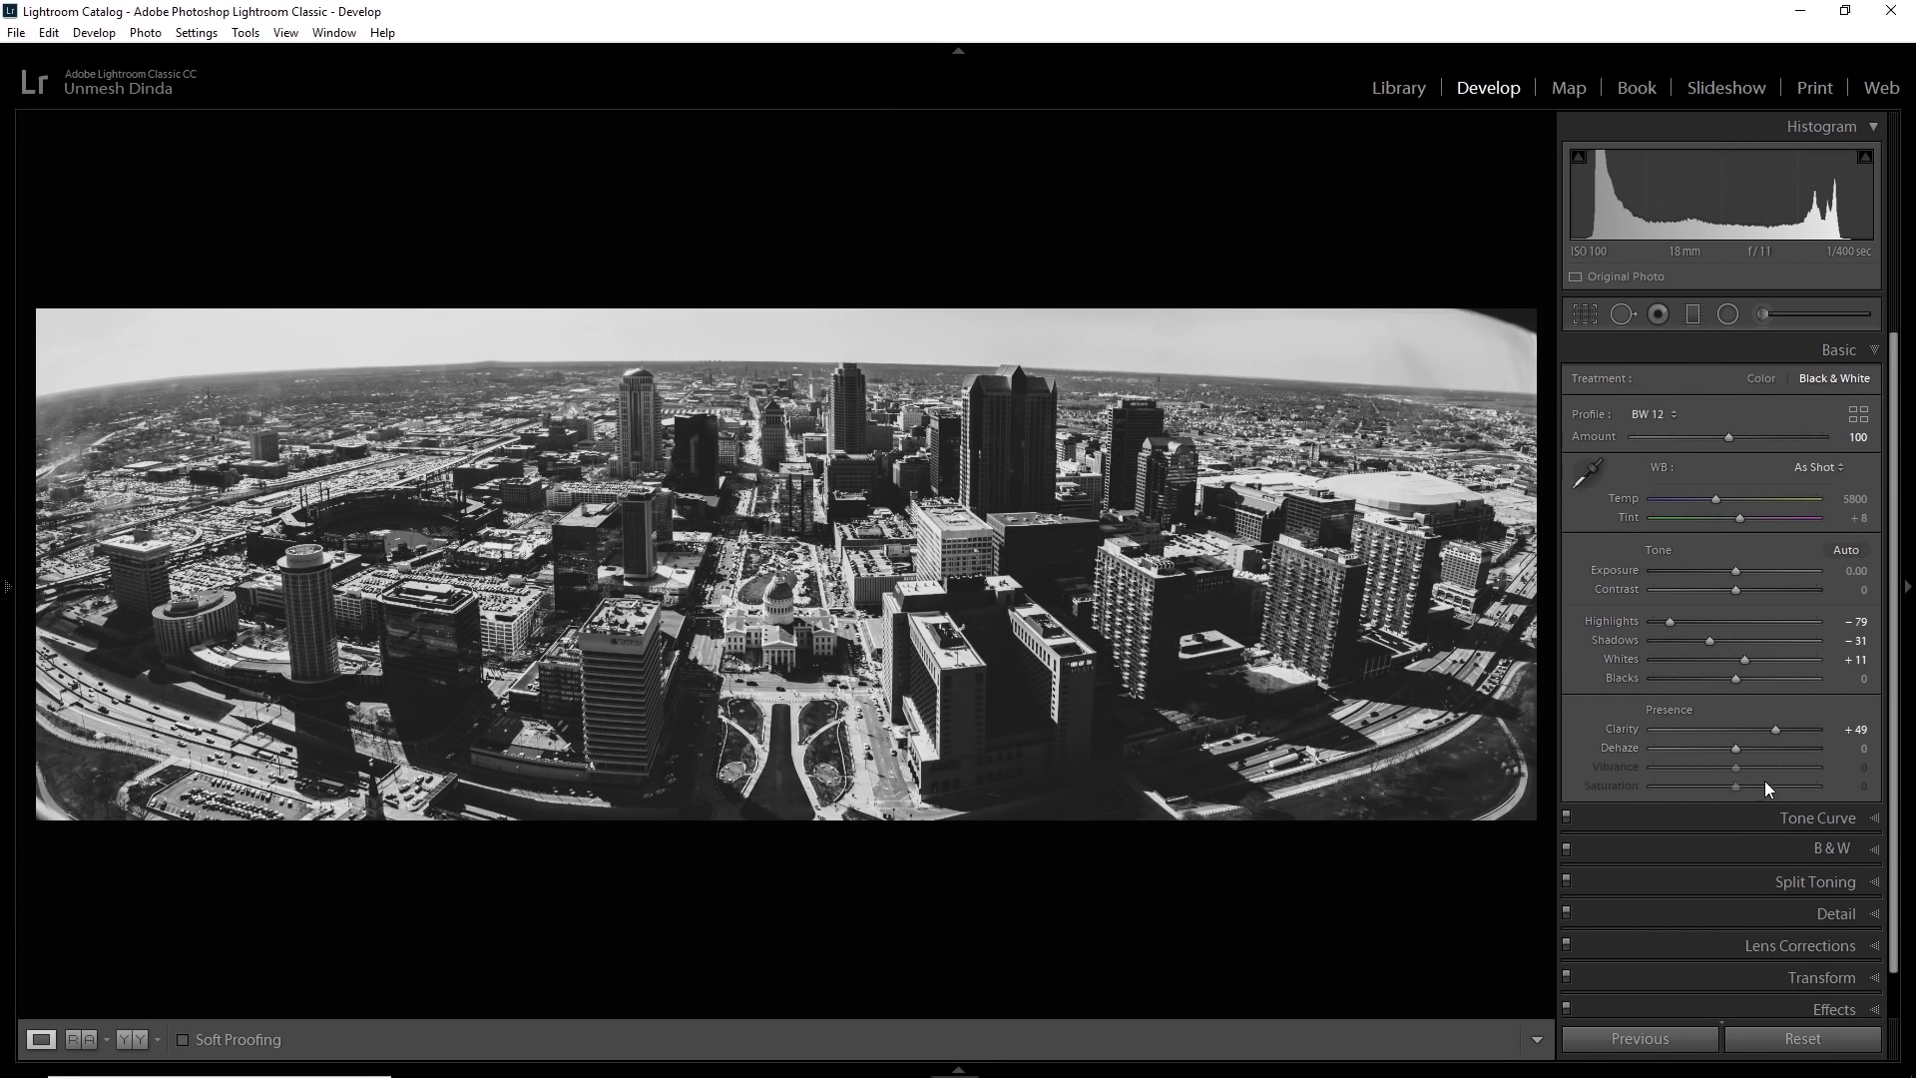
{"action": "mouse_move", "coordinate": [1738, 750]}
{"action": "left_mouse_down"}
{"action": "mouse_move", "coordinate": [1753, 752]}
{"action": "mouse_move", "coordinate": [1735, 752]}
{"action": "left_mouse_up"}
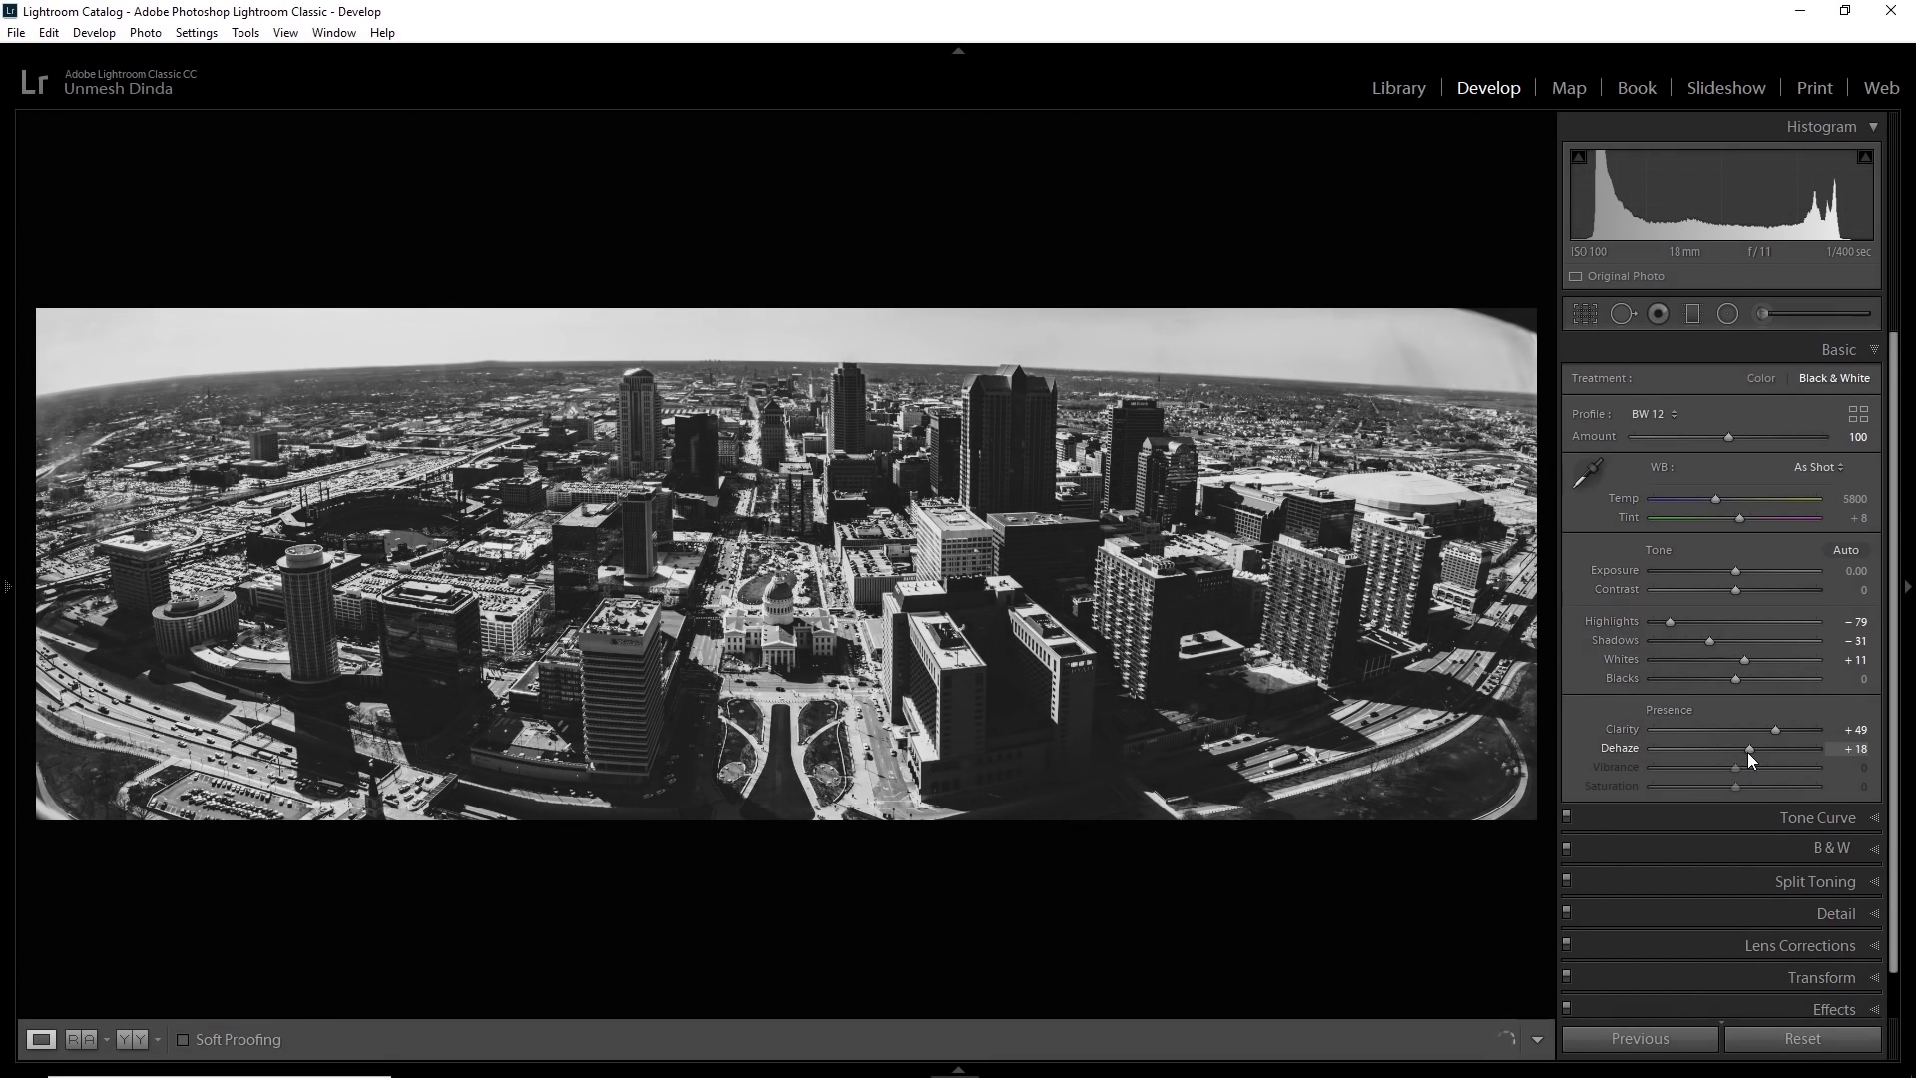
Lower Dehaze to +8, pull Highlights to -100, and enter Exposure +0.20.
{"action": "left_click_drag", "start_coordinate": [1746, 752], "coordinate": [1740, 752]}
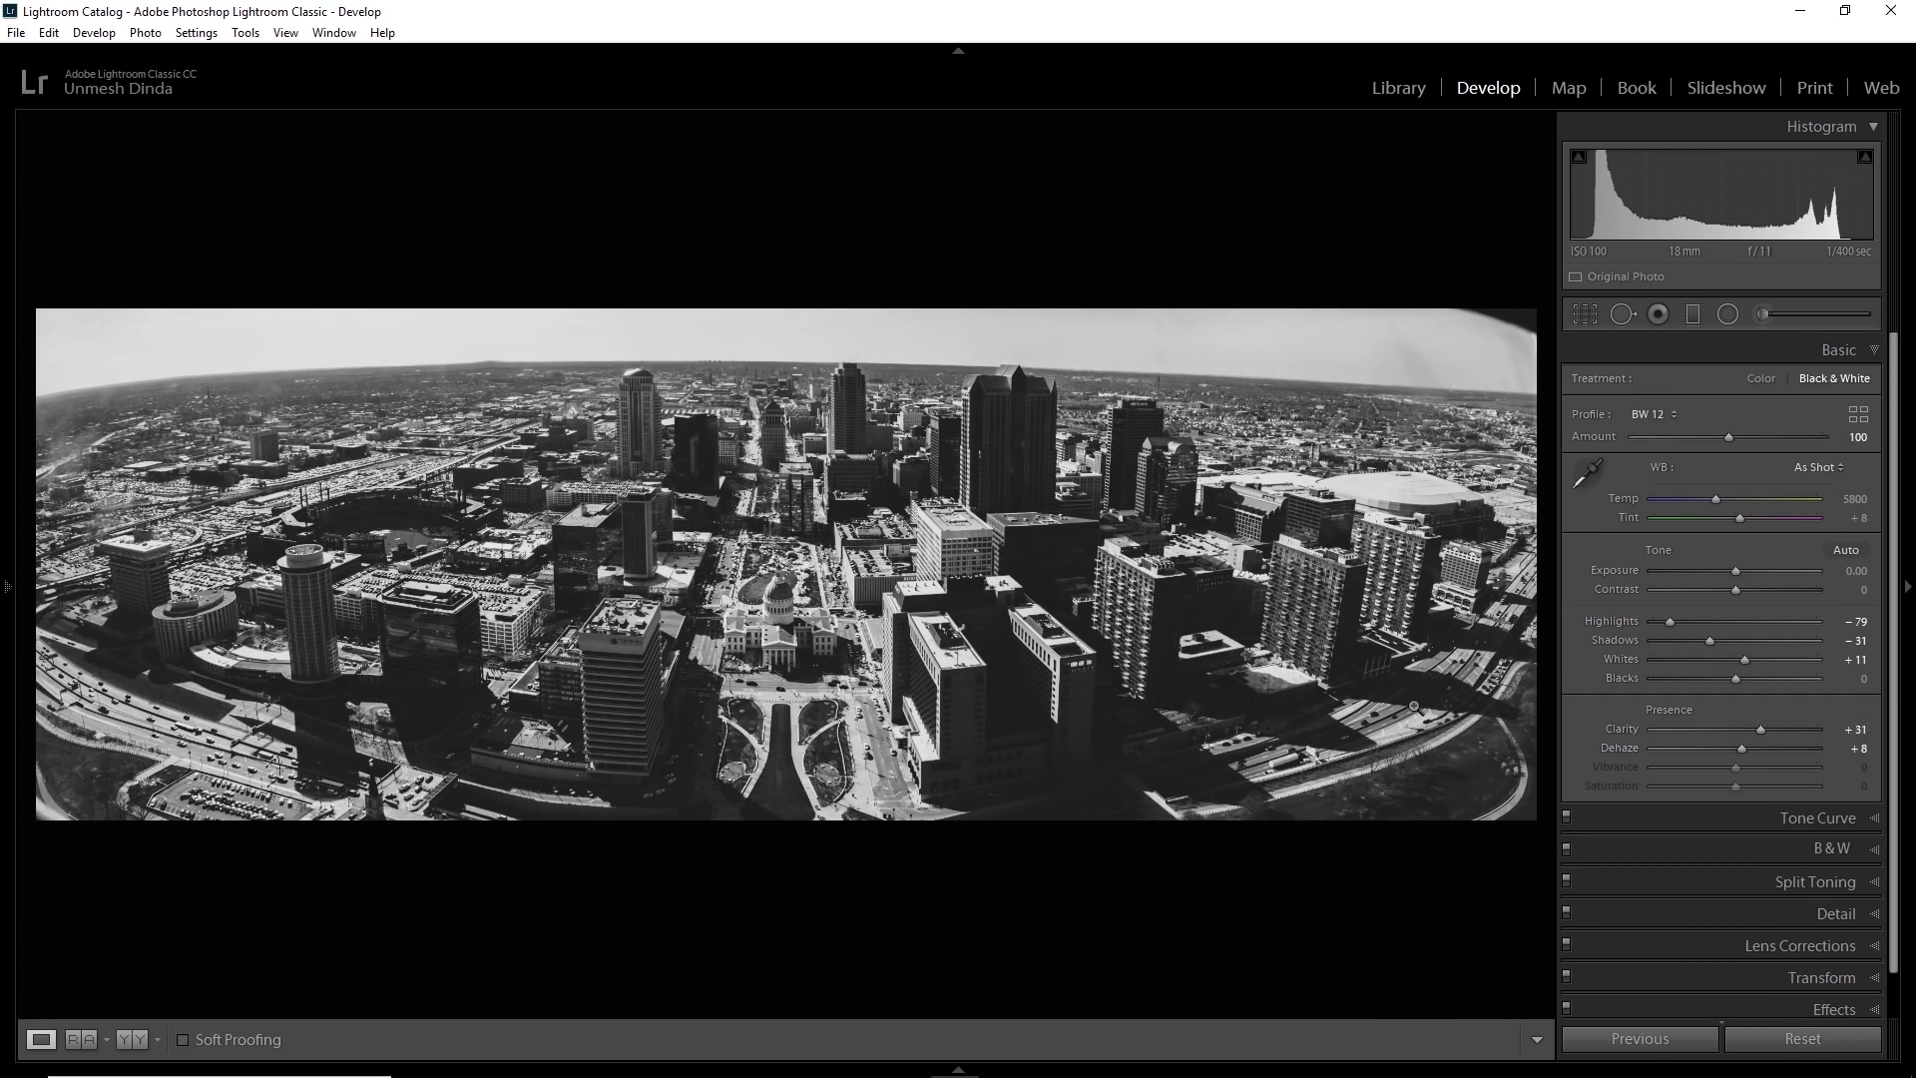
{"action": "left_click_drag", "start_coordinate": [1736, 573], "coordinate": [1741, 573]}
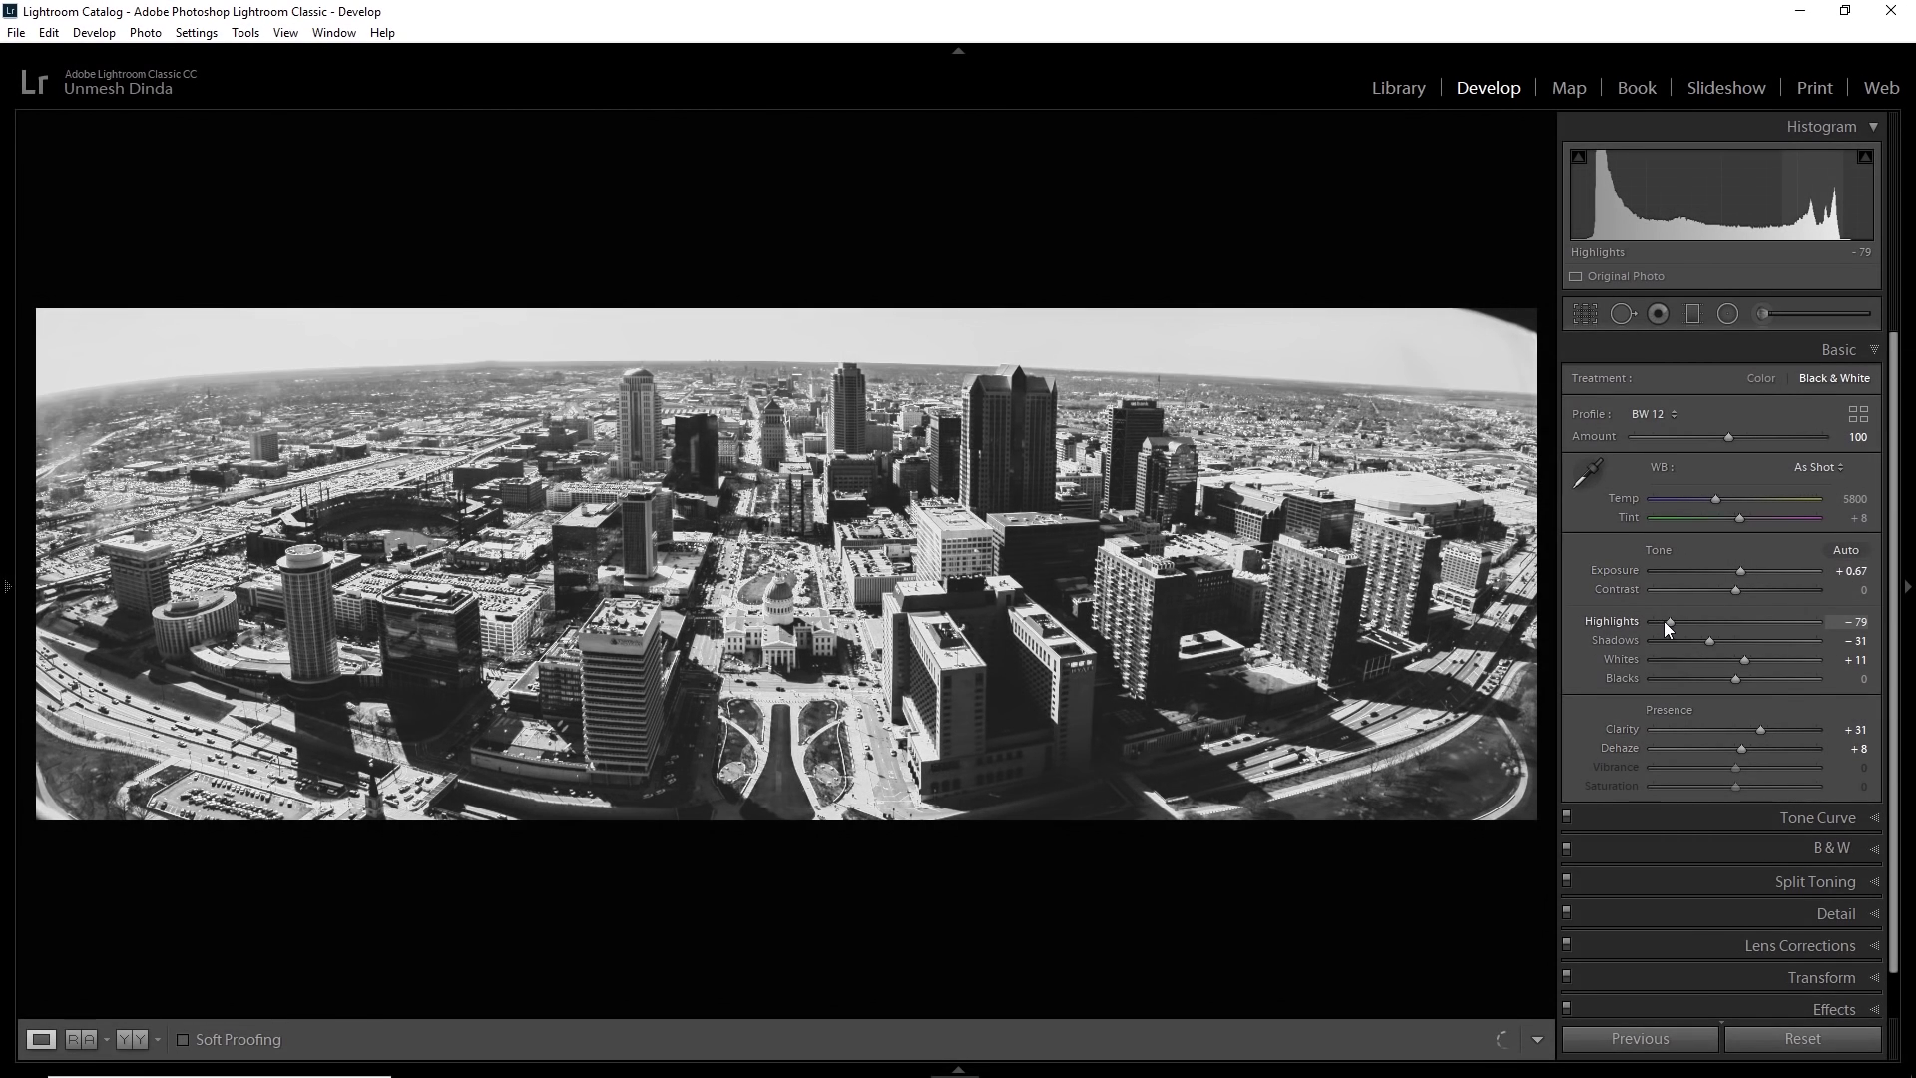
{"action": "left_click_drag", "start_coordinate": [1662, 621], "coordinate": [1647, 619]}
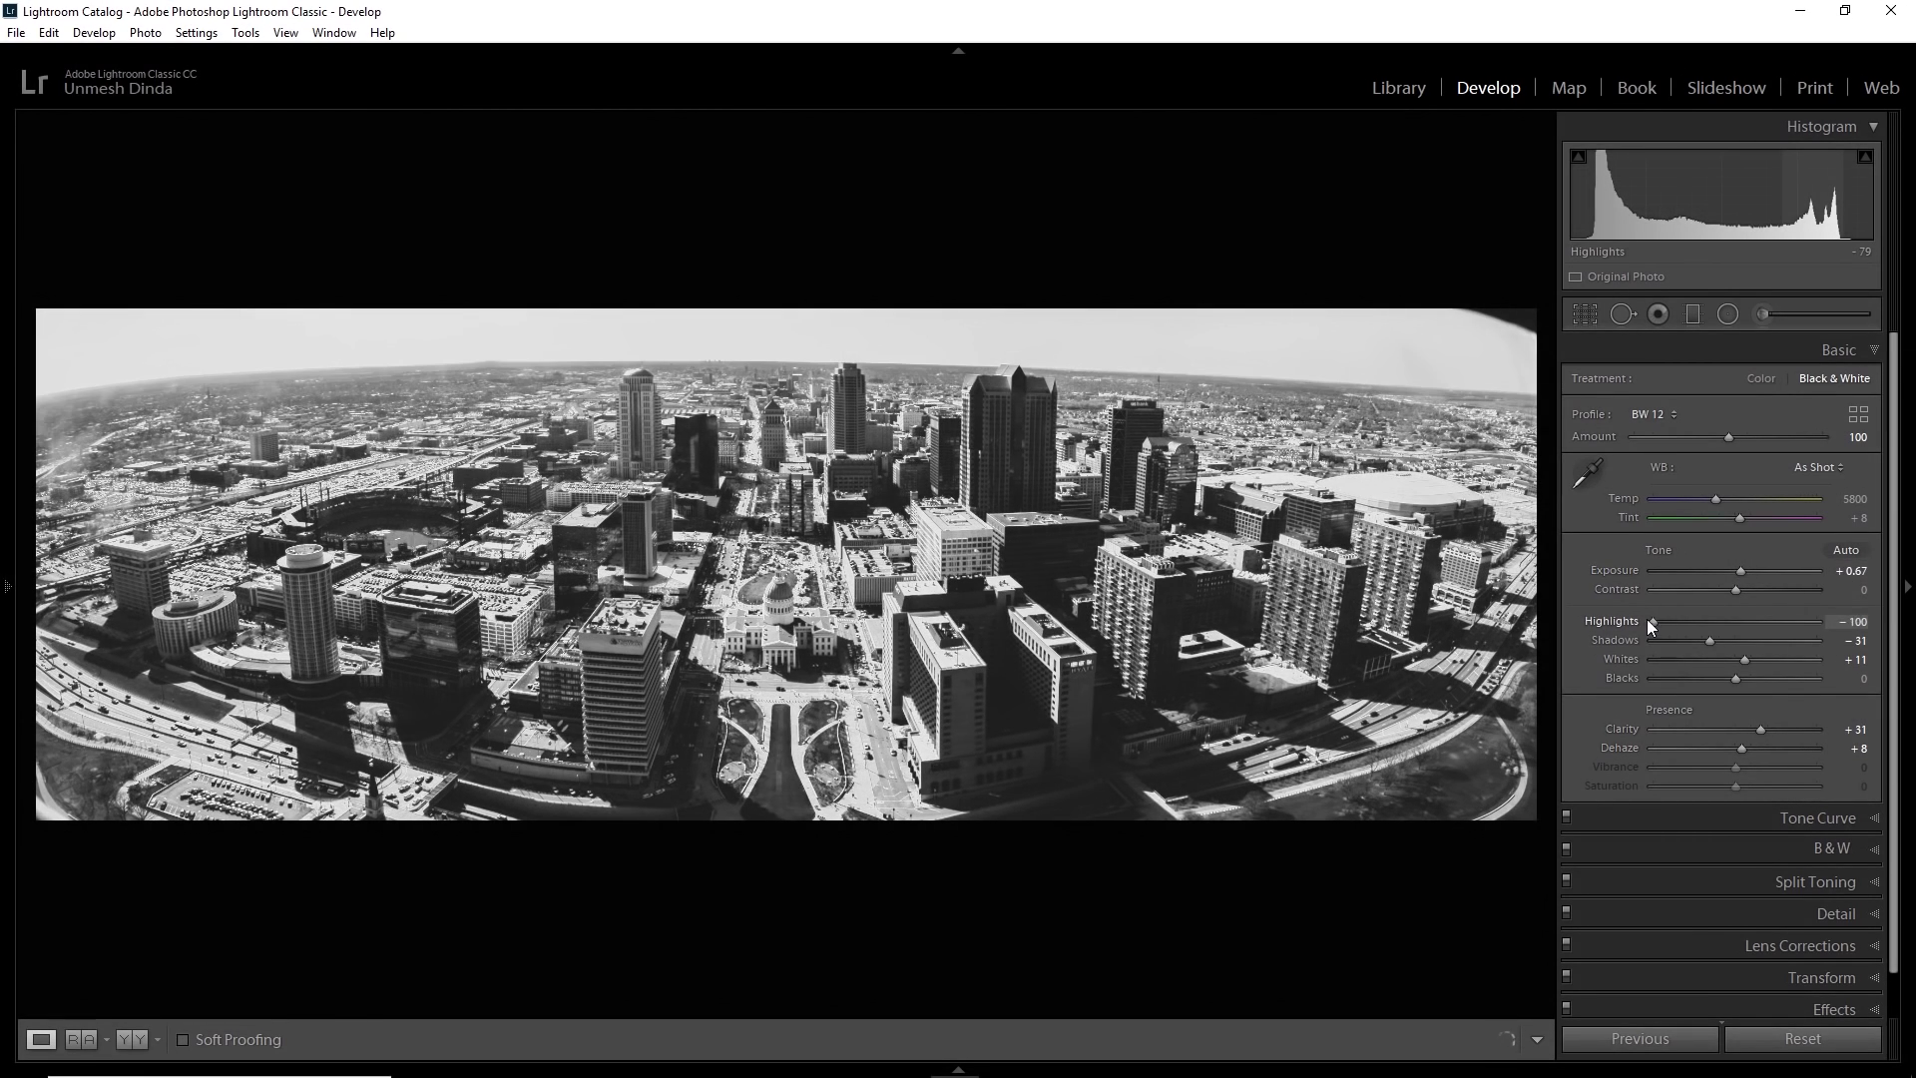
{"action": "left_click", "coordinate": [1851, 571]}
{"action": "type", "text": "0"}
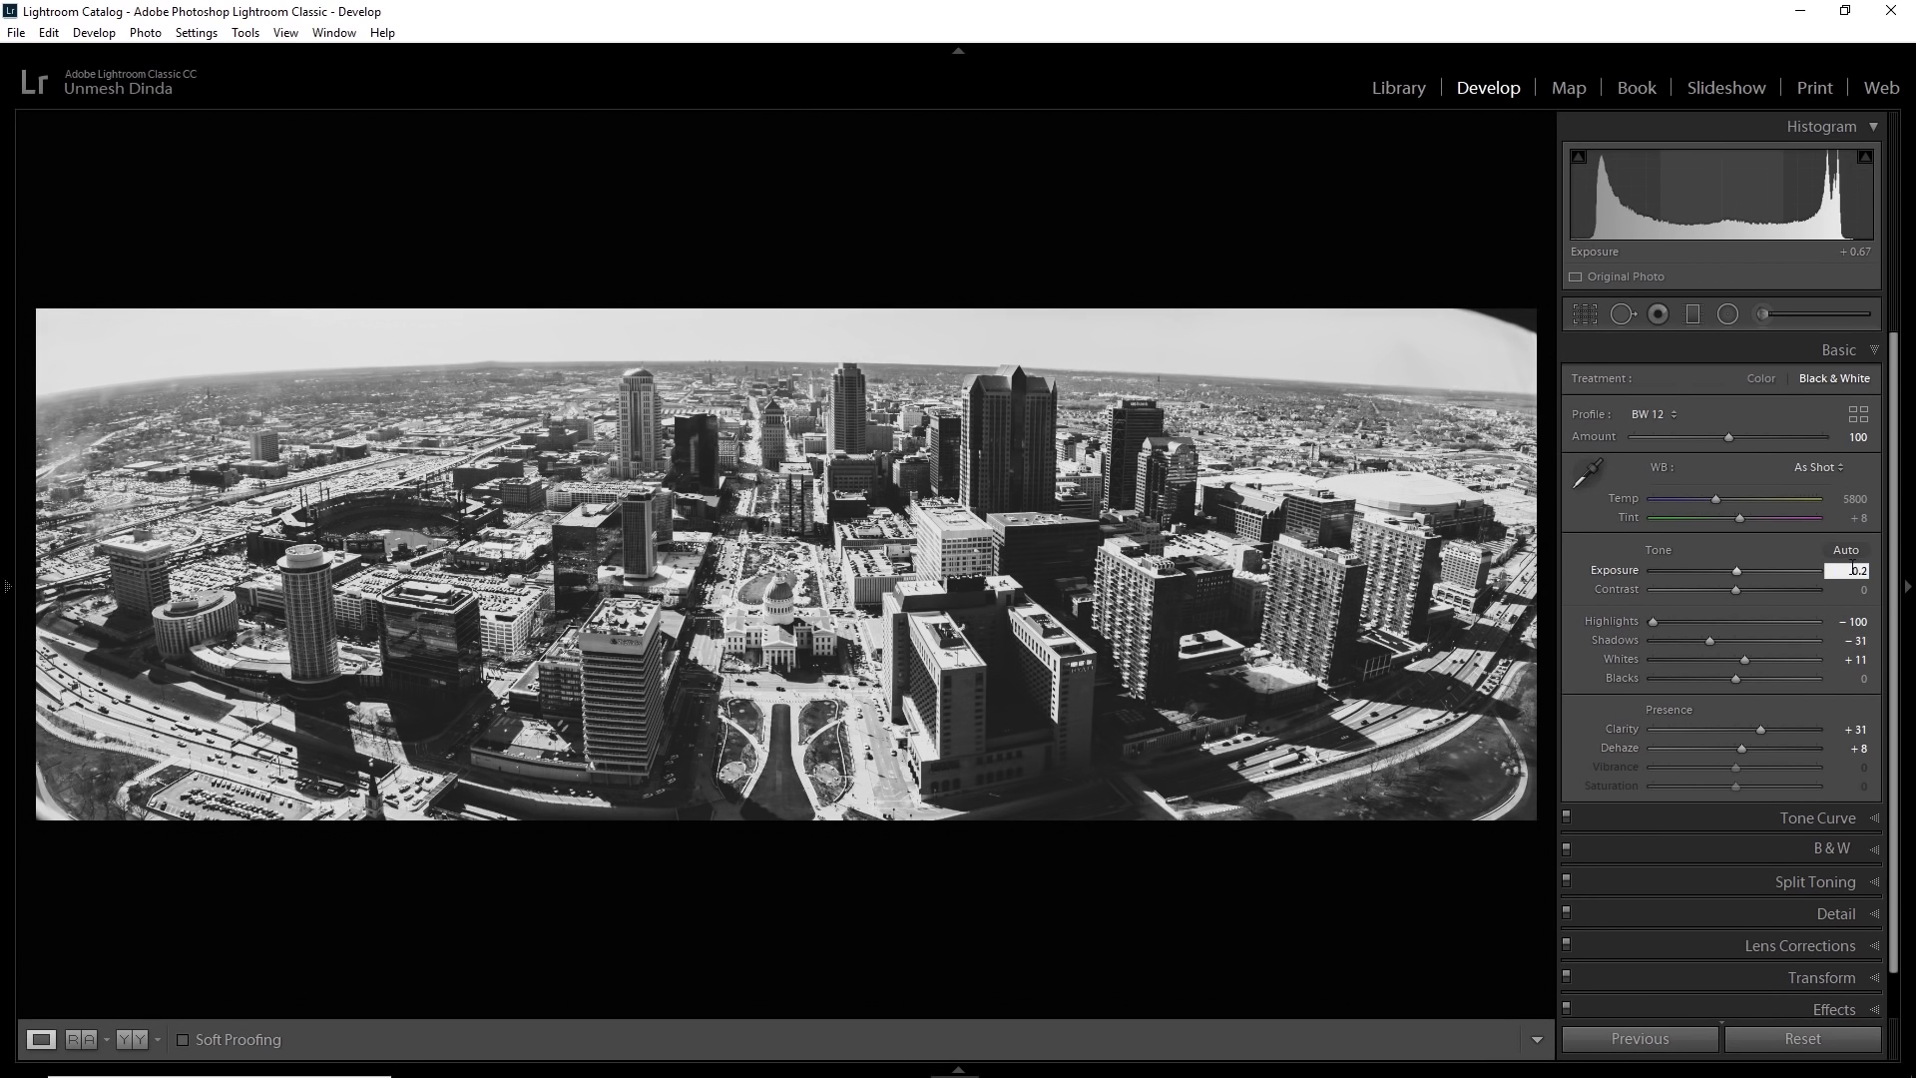
{"action": "type", "text": ".2"}
{"action": "key", "text": "Return"}
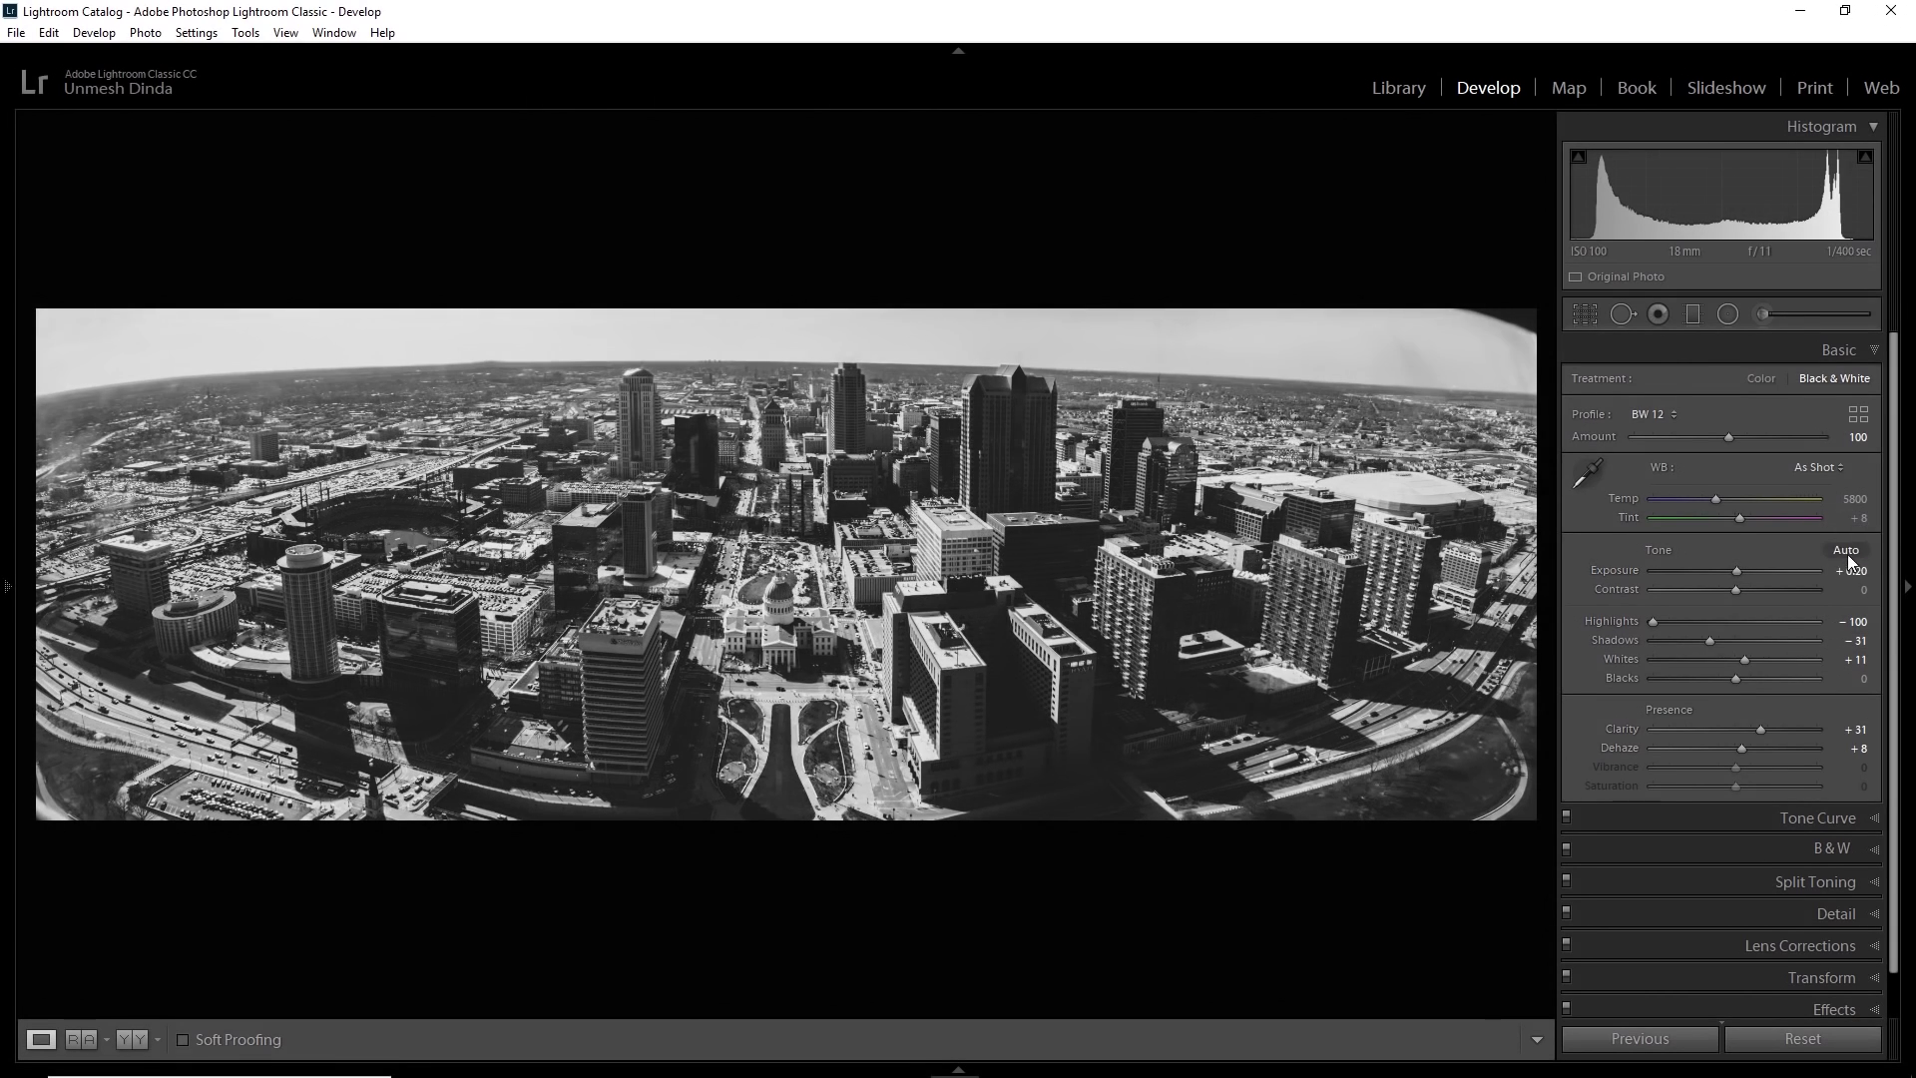
Apply Auto tone, then try Exposure +0.30 before settling back at +0.20.
{"action": "left_click", "coordinate": [1852, 554]}
{"action": "left_click", "coordinate": [1858, 572]}
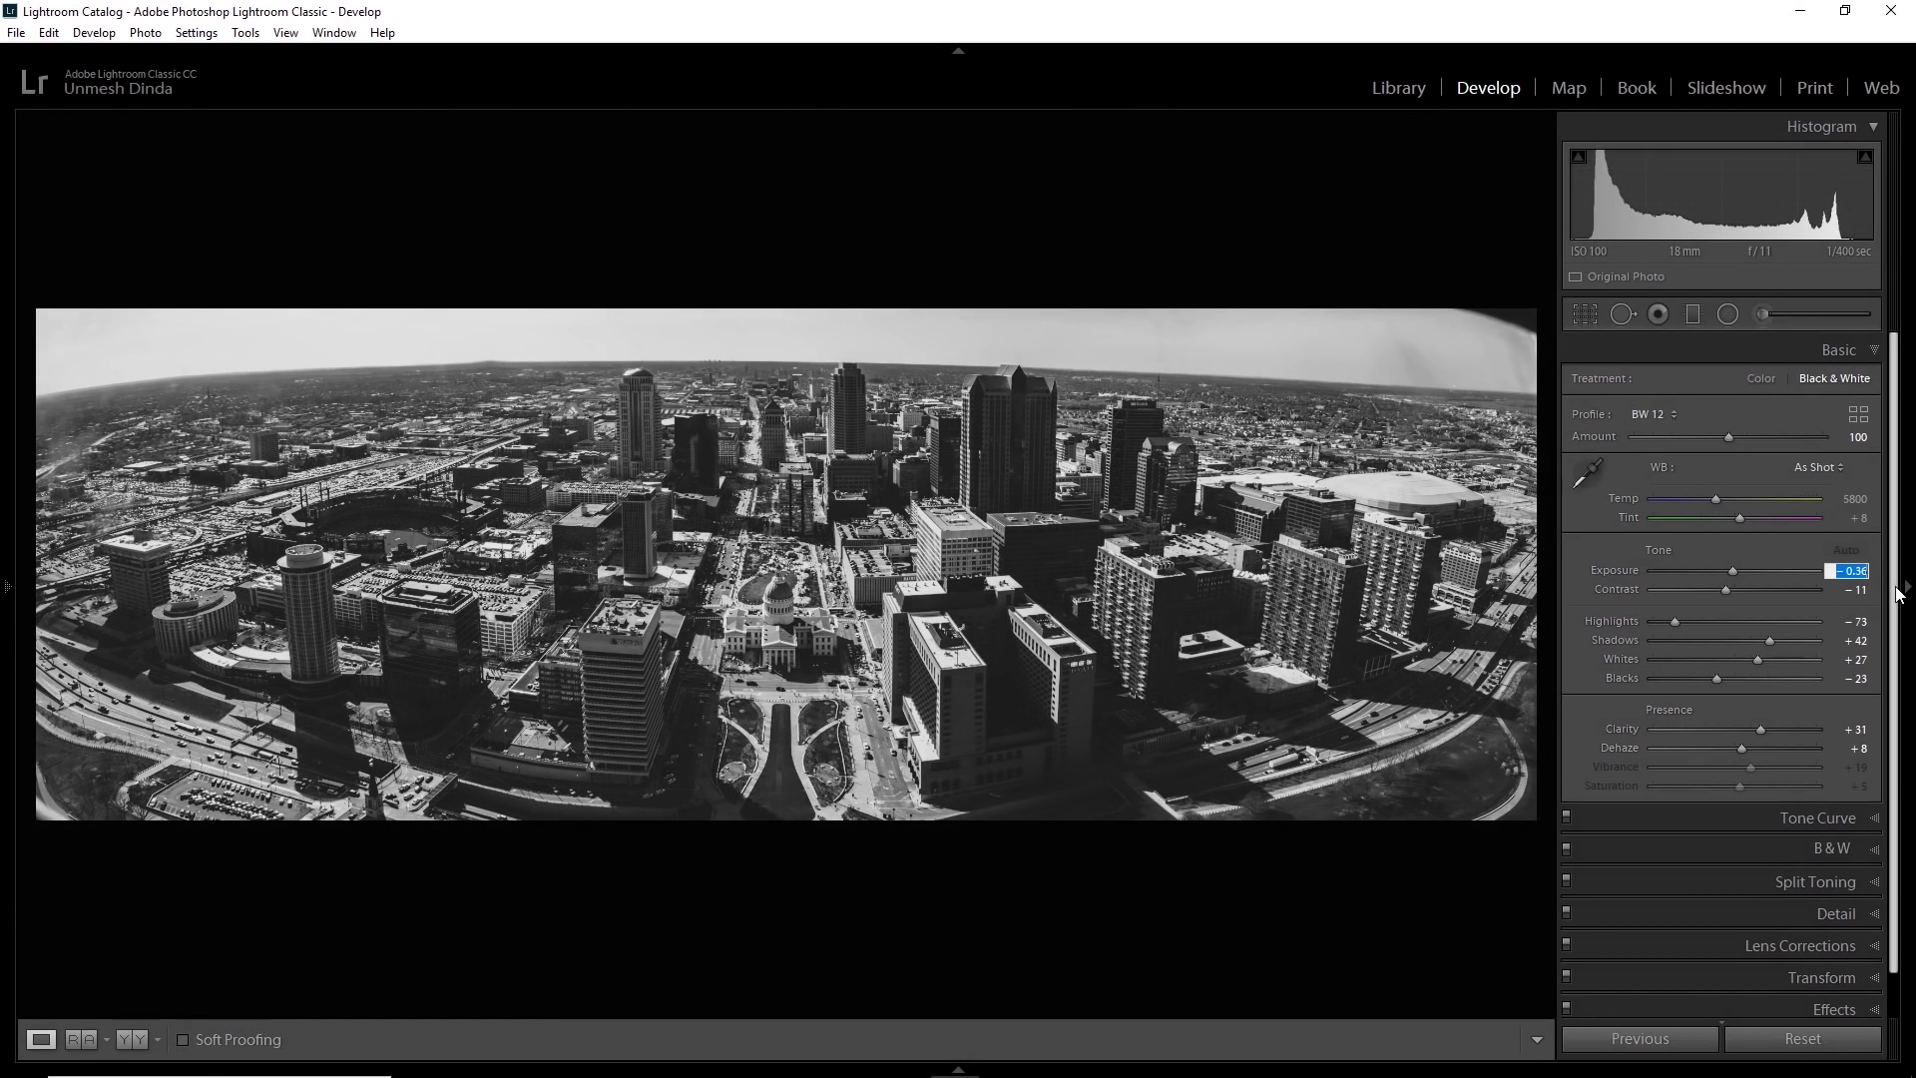
{"action": "type", "text": "0.3"}
{"action": "key", "text": "Return"}
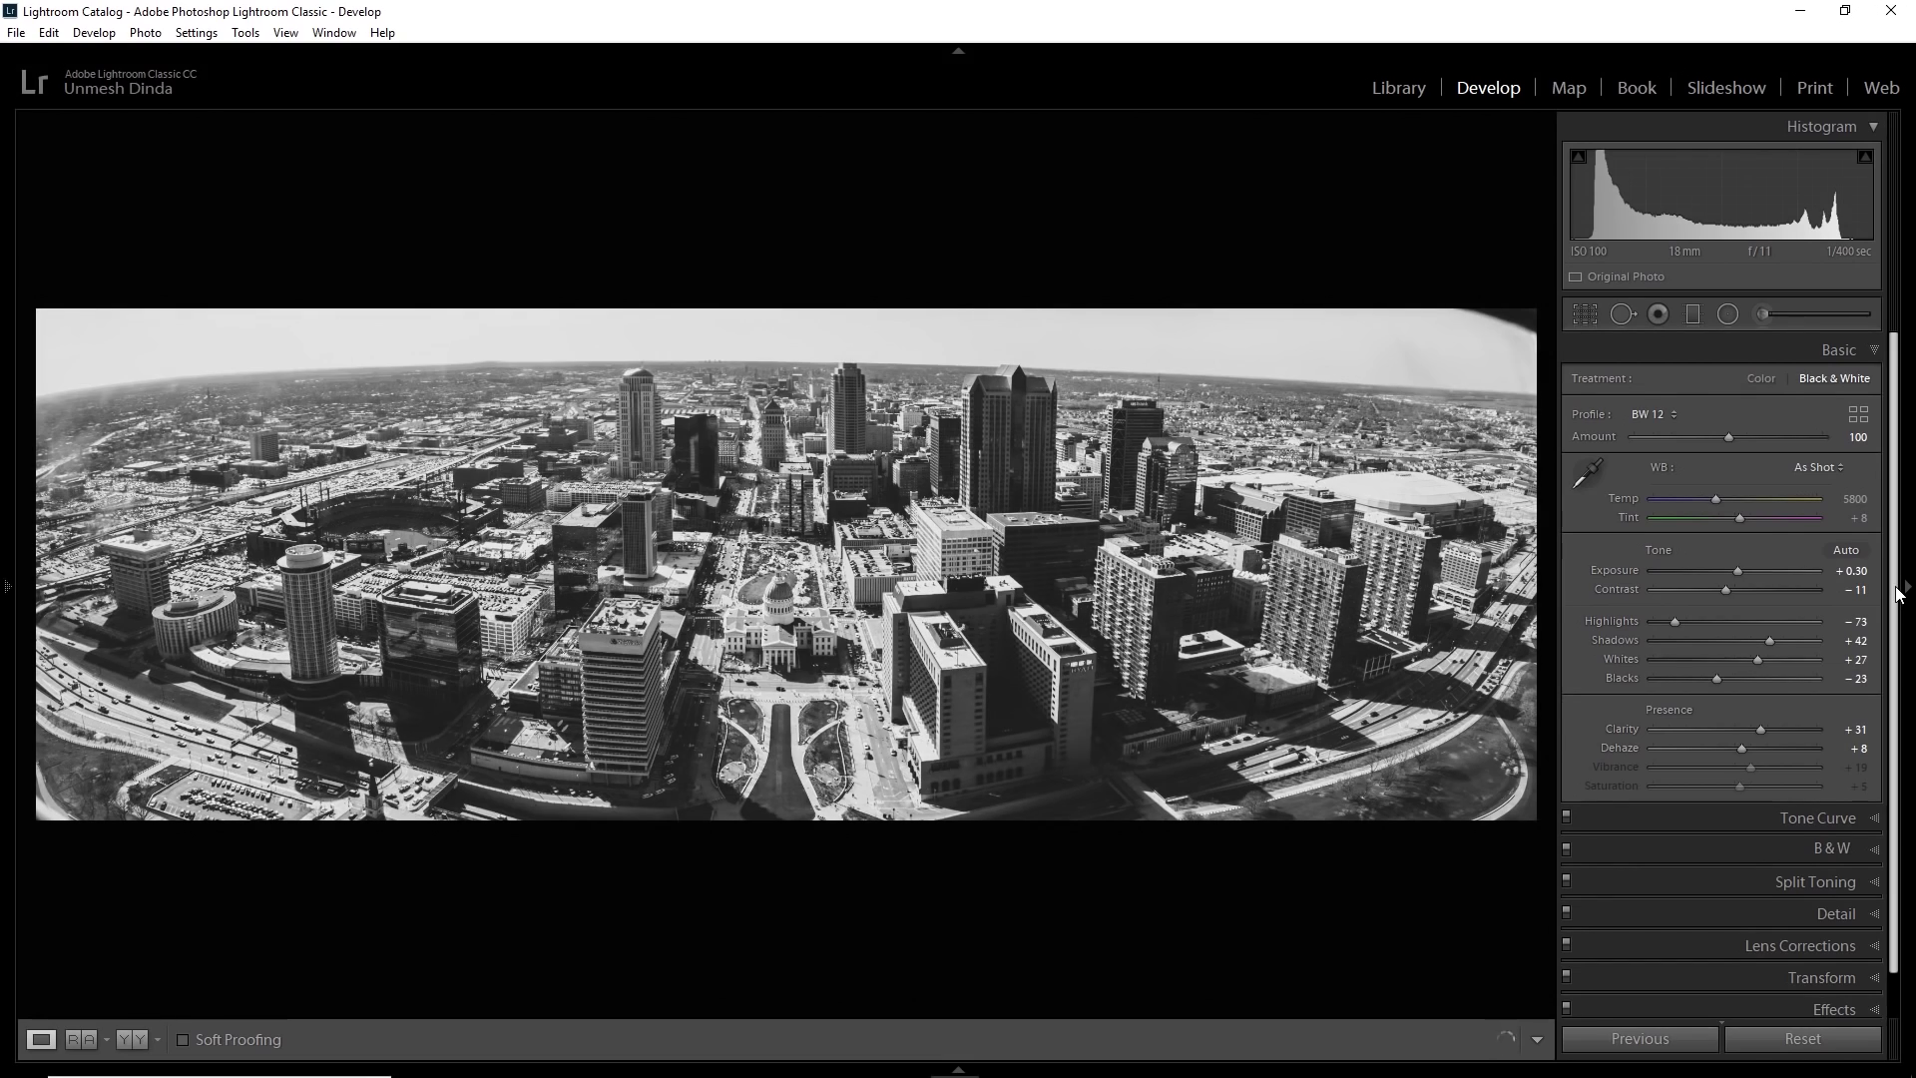
{"action": "left_click", "coordinate": [1856, 571]}
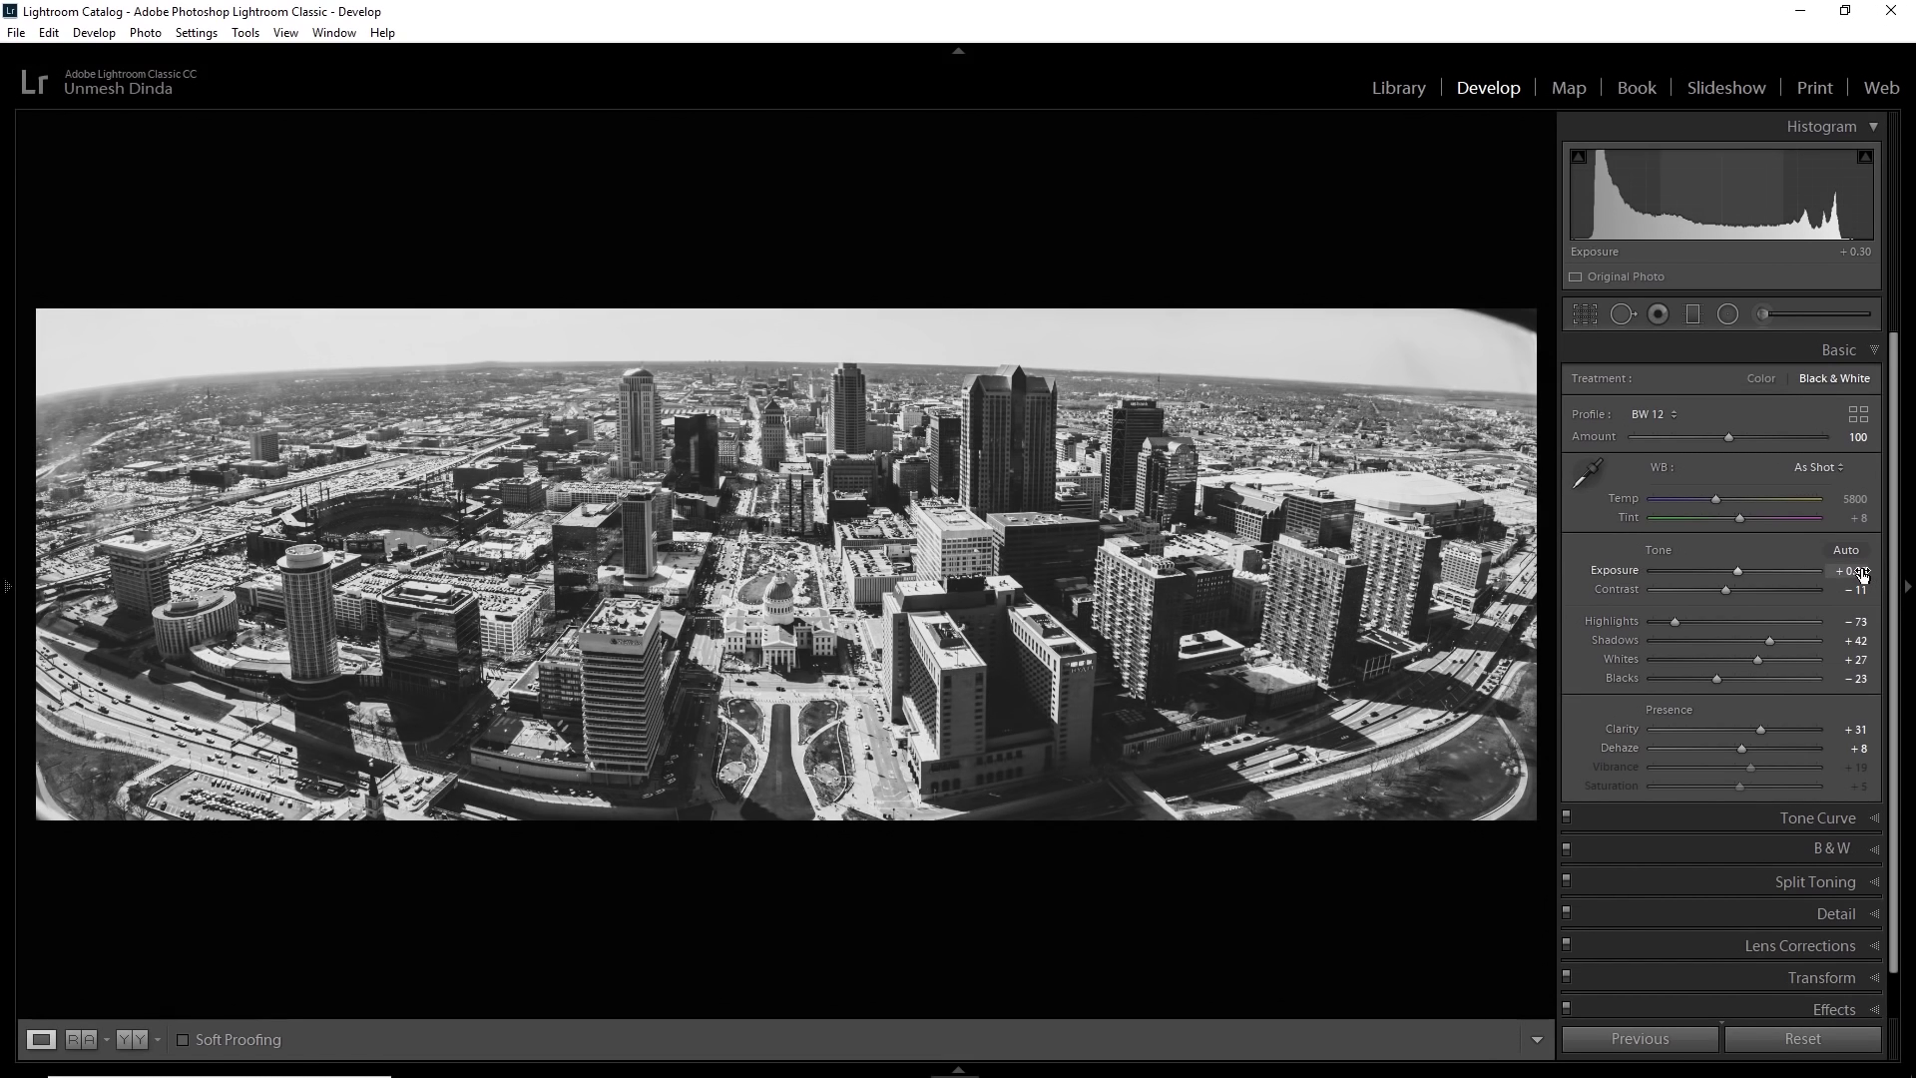
{"action": "type", "text": "0.2"}
{"action": "key", "text": "Return"}
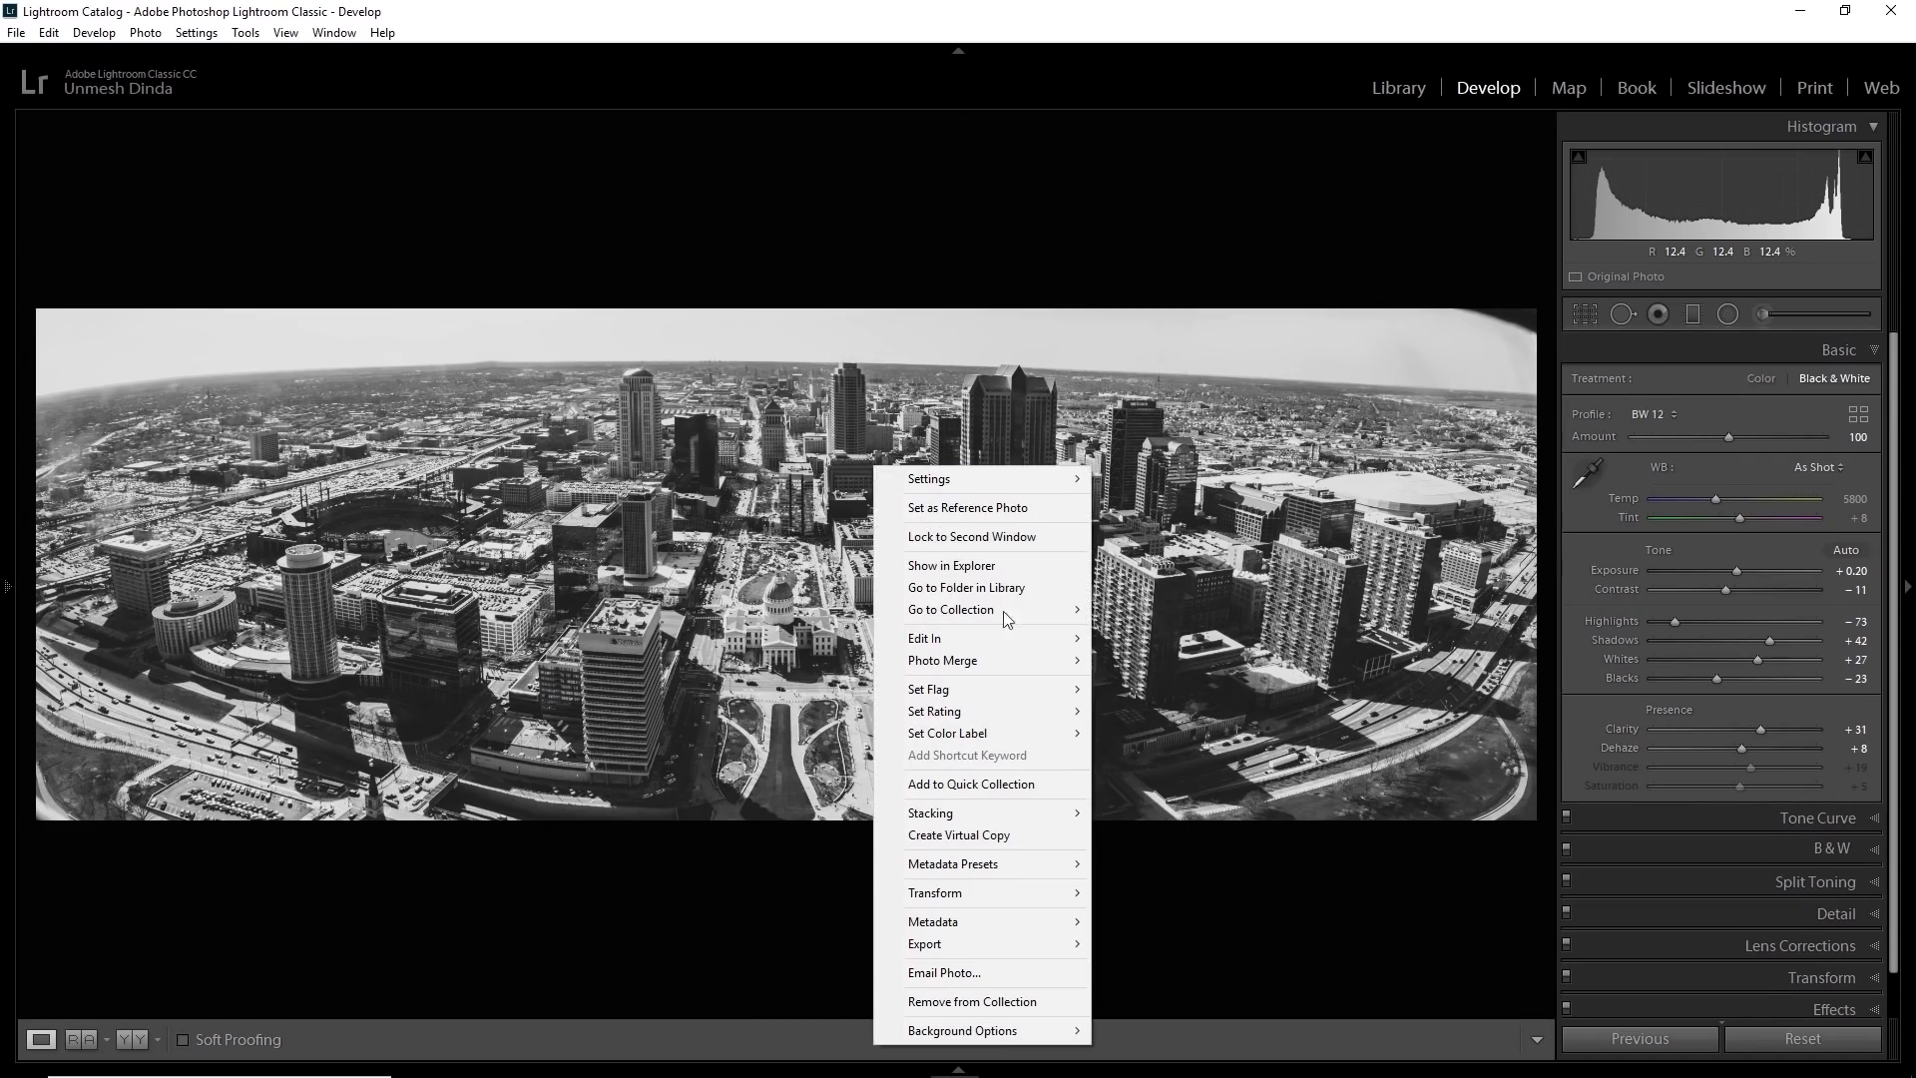
Open the panorama via Edit In > Edit in Adobe Photoshop CC 2018.
{"action": "mouse_move", "coordinate": [1014, 643]}
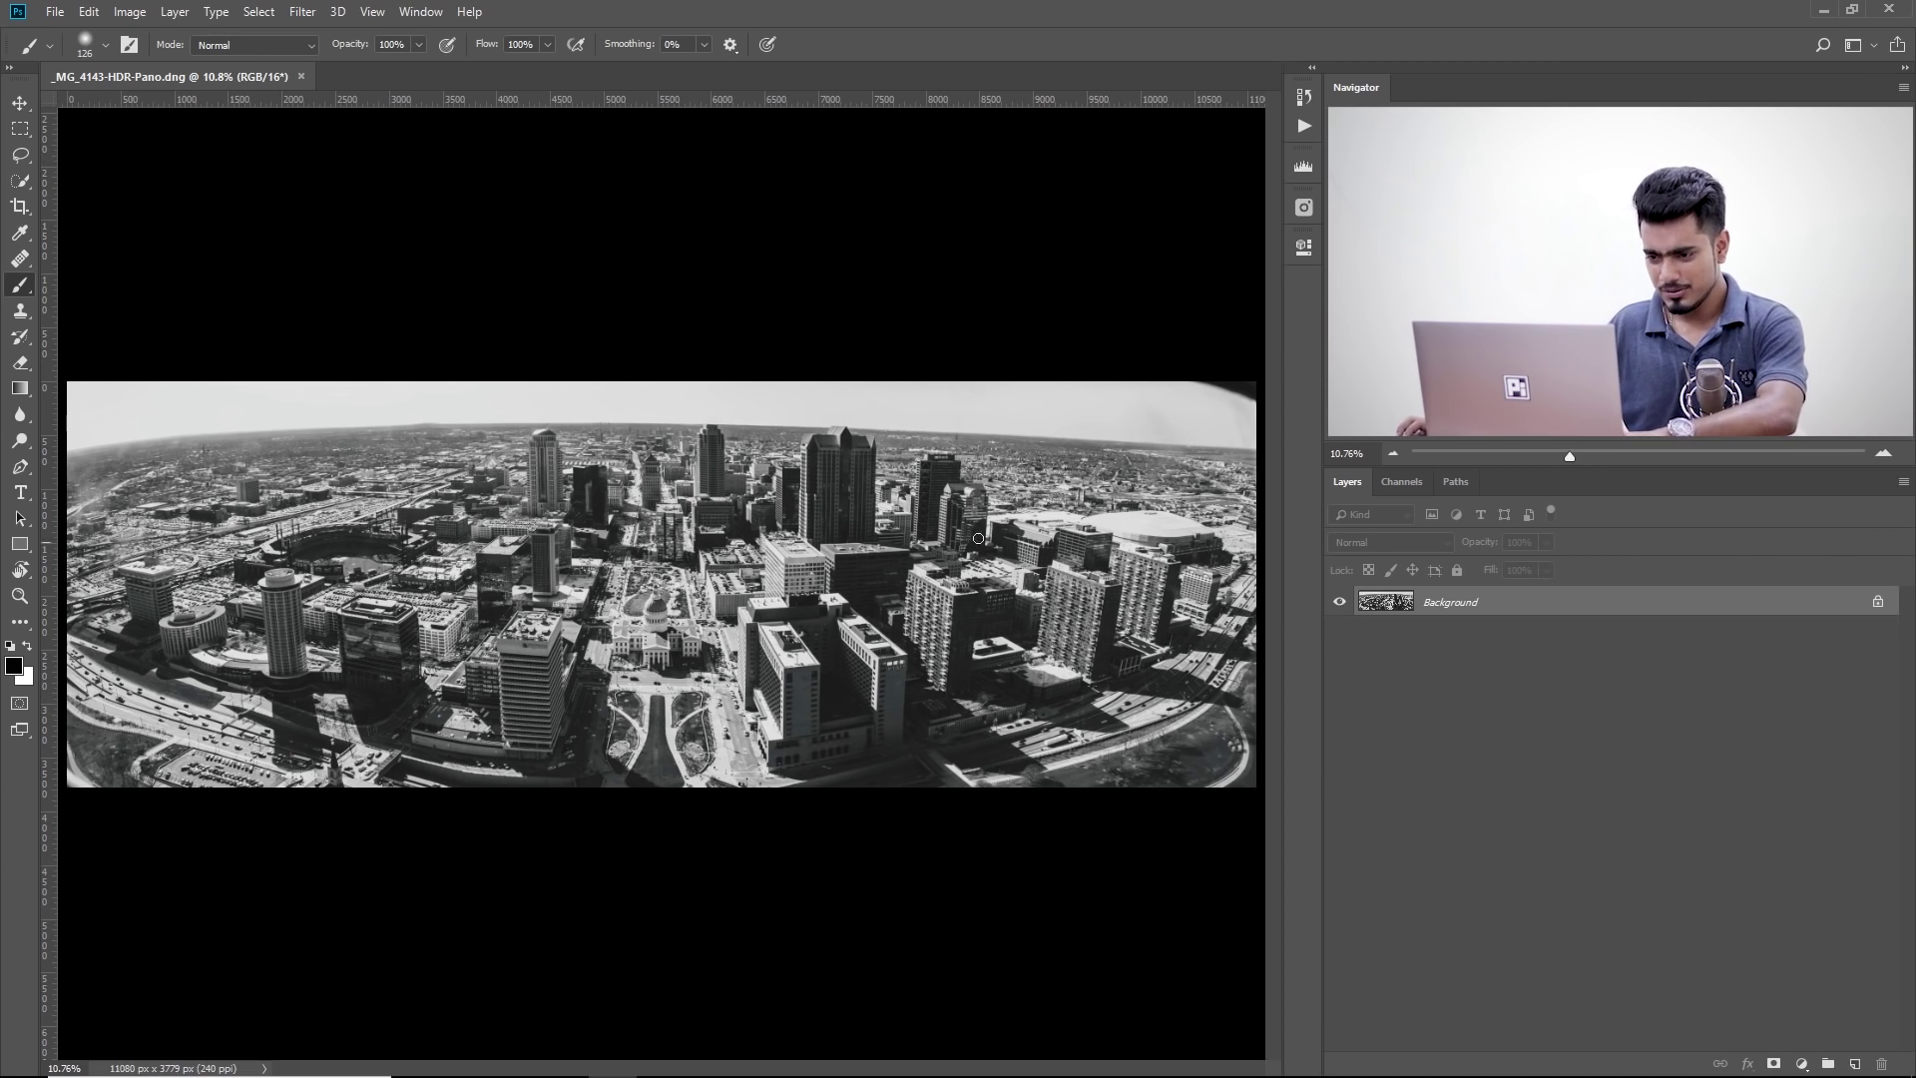
Zoom into the upper-right sky, add an empty Layer 1, and set the Healing Brush to 303.
{"action": "scroll", "coordinate": [979, 539], "scroll_direction": "up", "scroll_amount": 5}
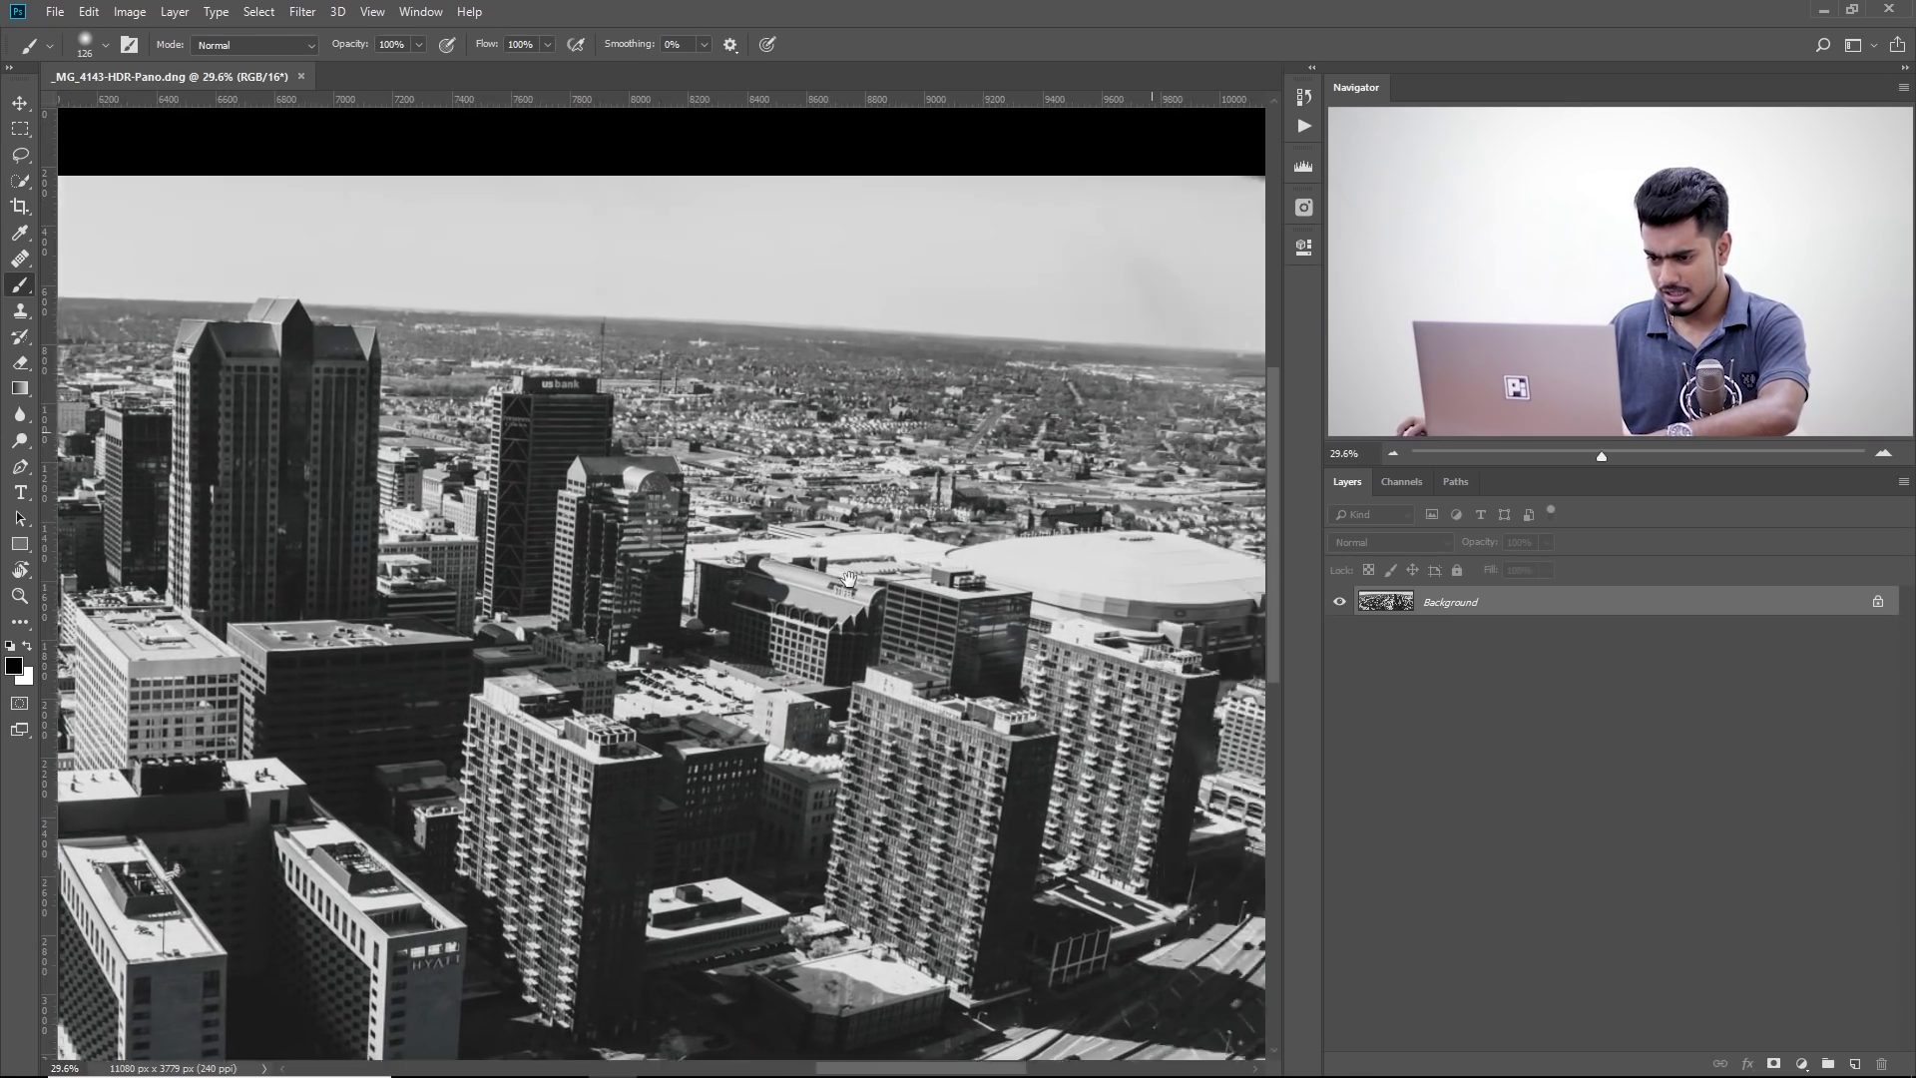
{"action": "scroll", "coordinate": [848, 579], "scroll_direction": "up", "scroll_amount": 5}
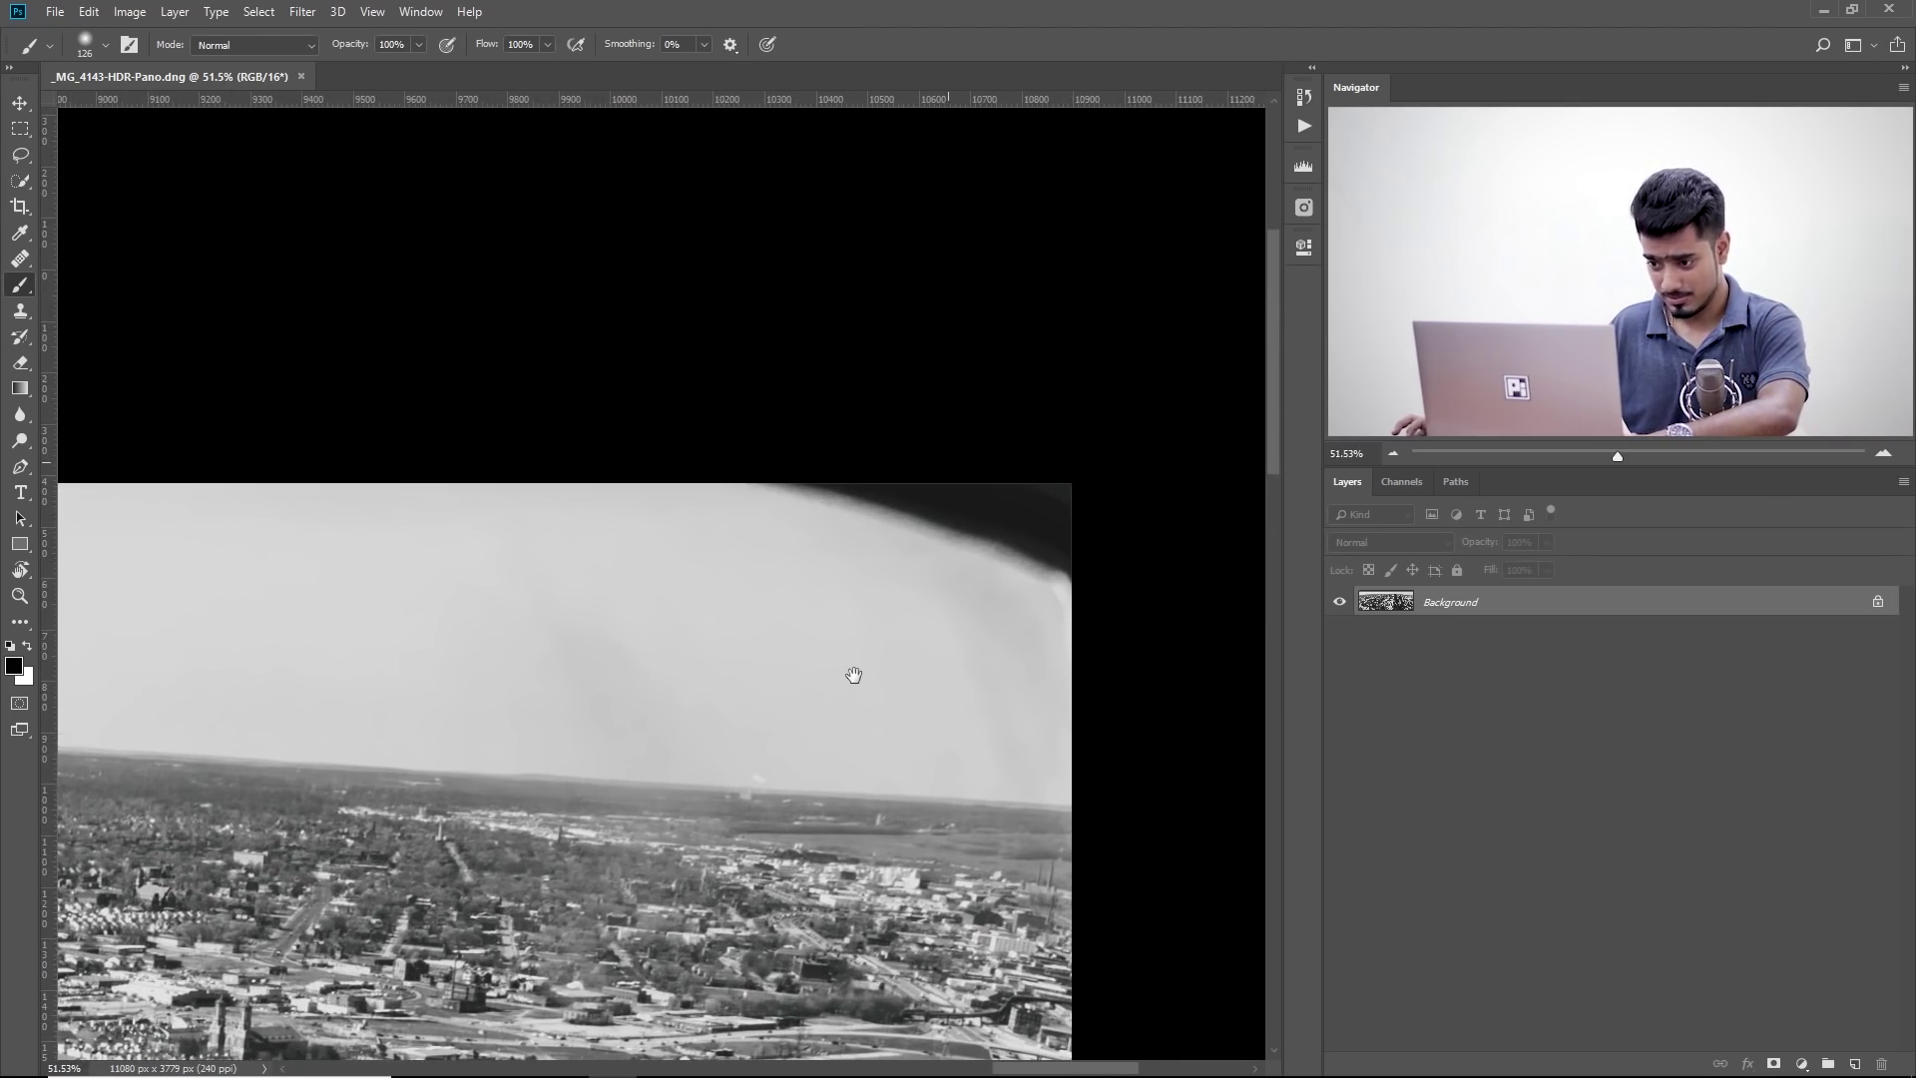
{"action": "scroll", "coordinate": [855, 676], "scroll_direction": "right", "scroll_amount": 2}
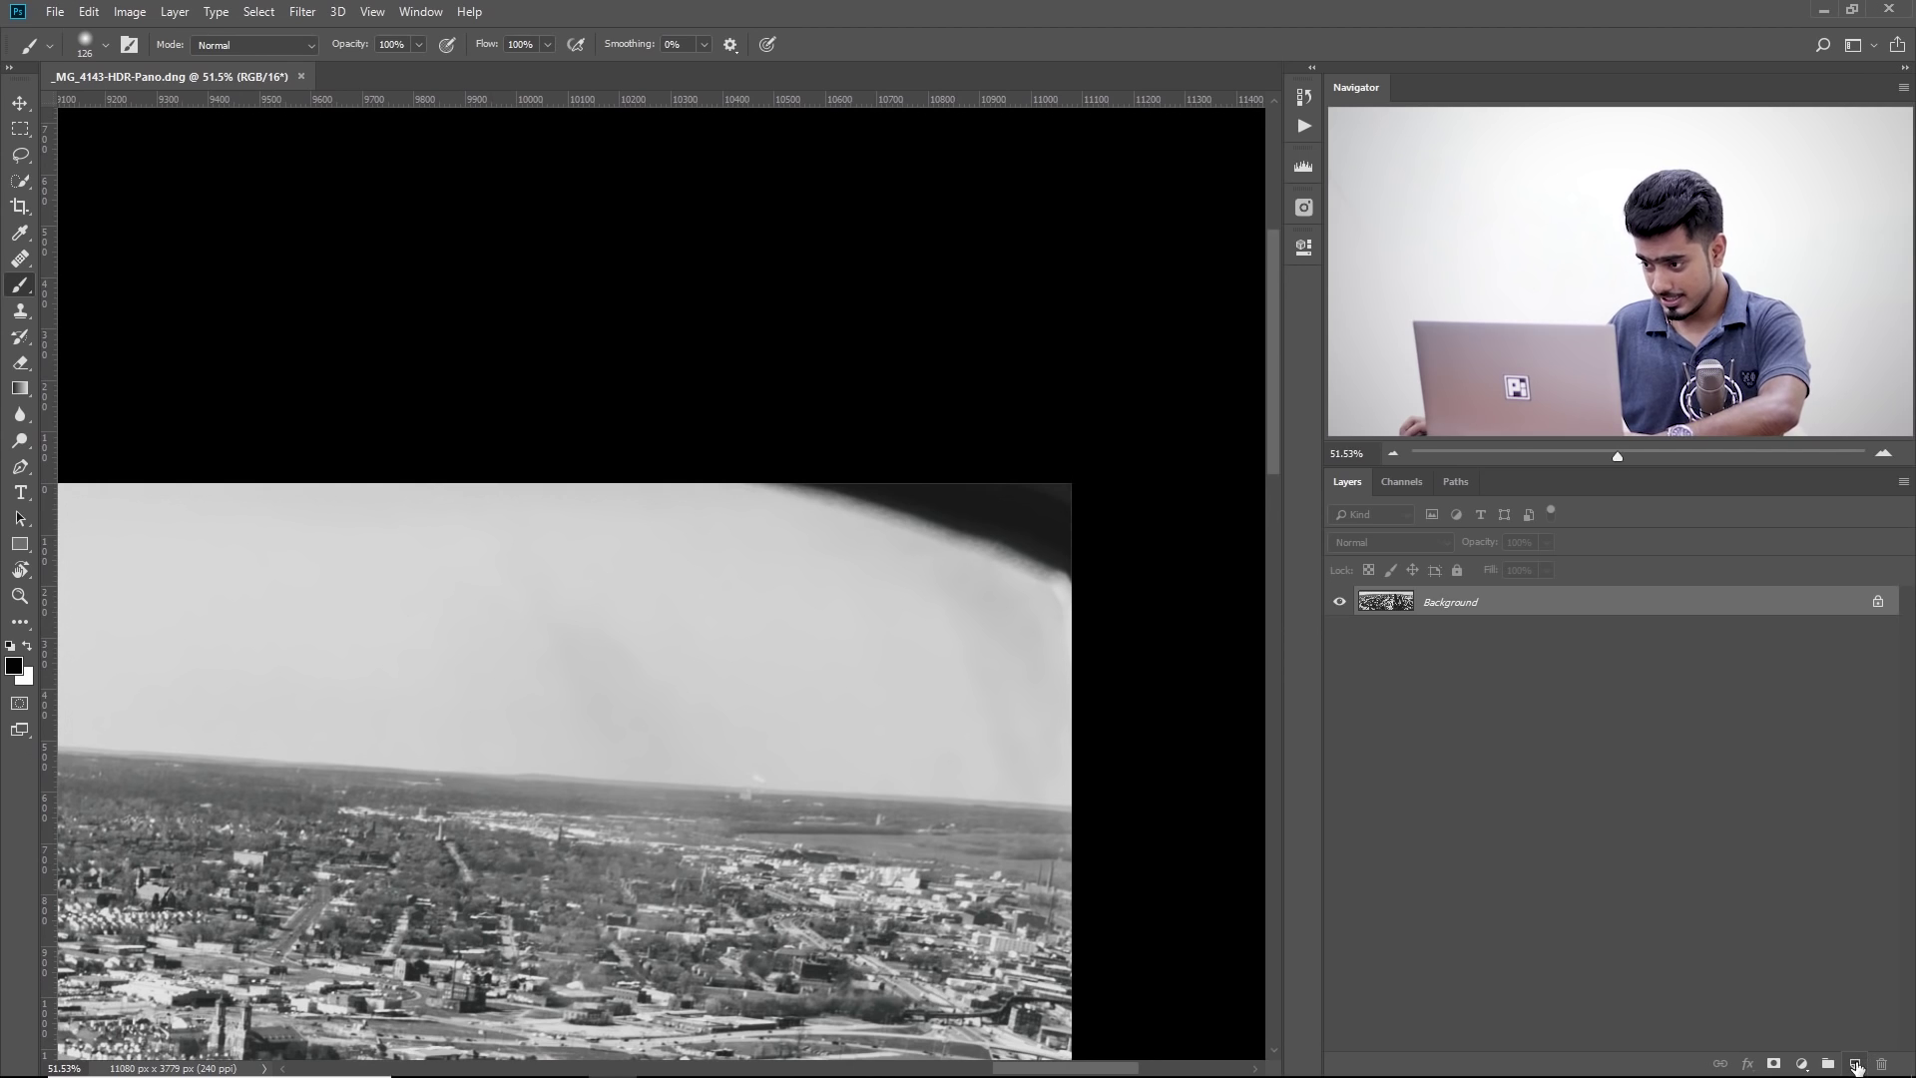
{"action": "left_click", "coordinate": [1857, 1064]}
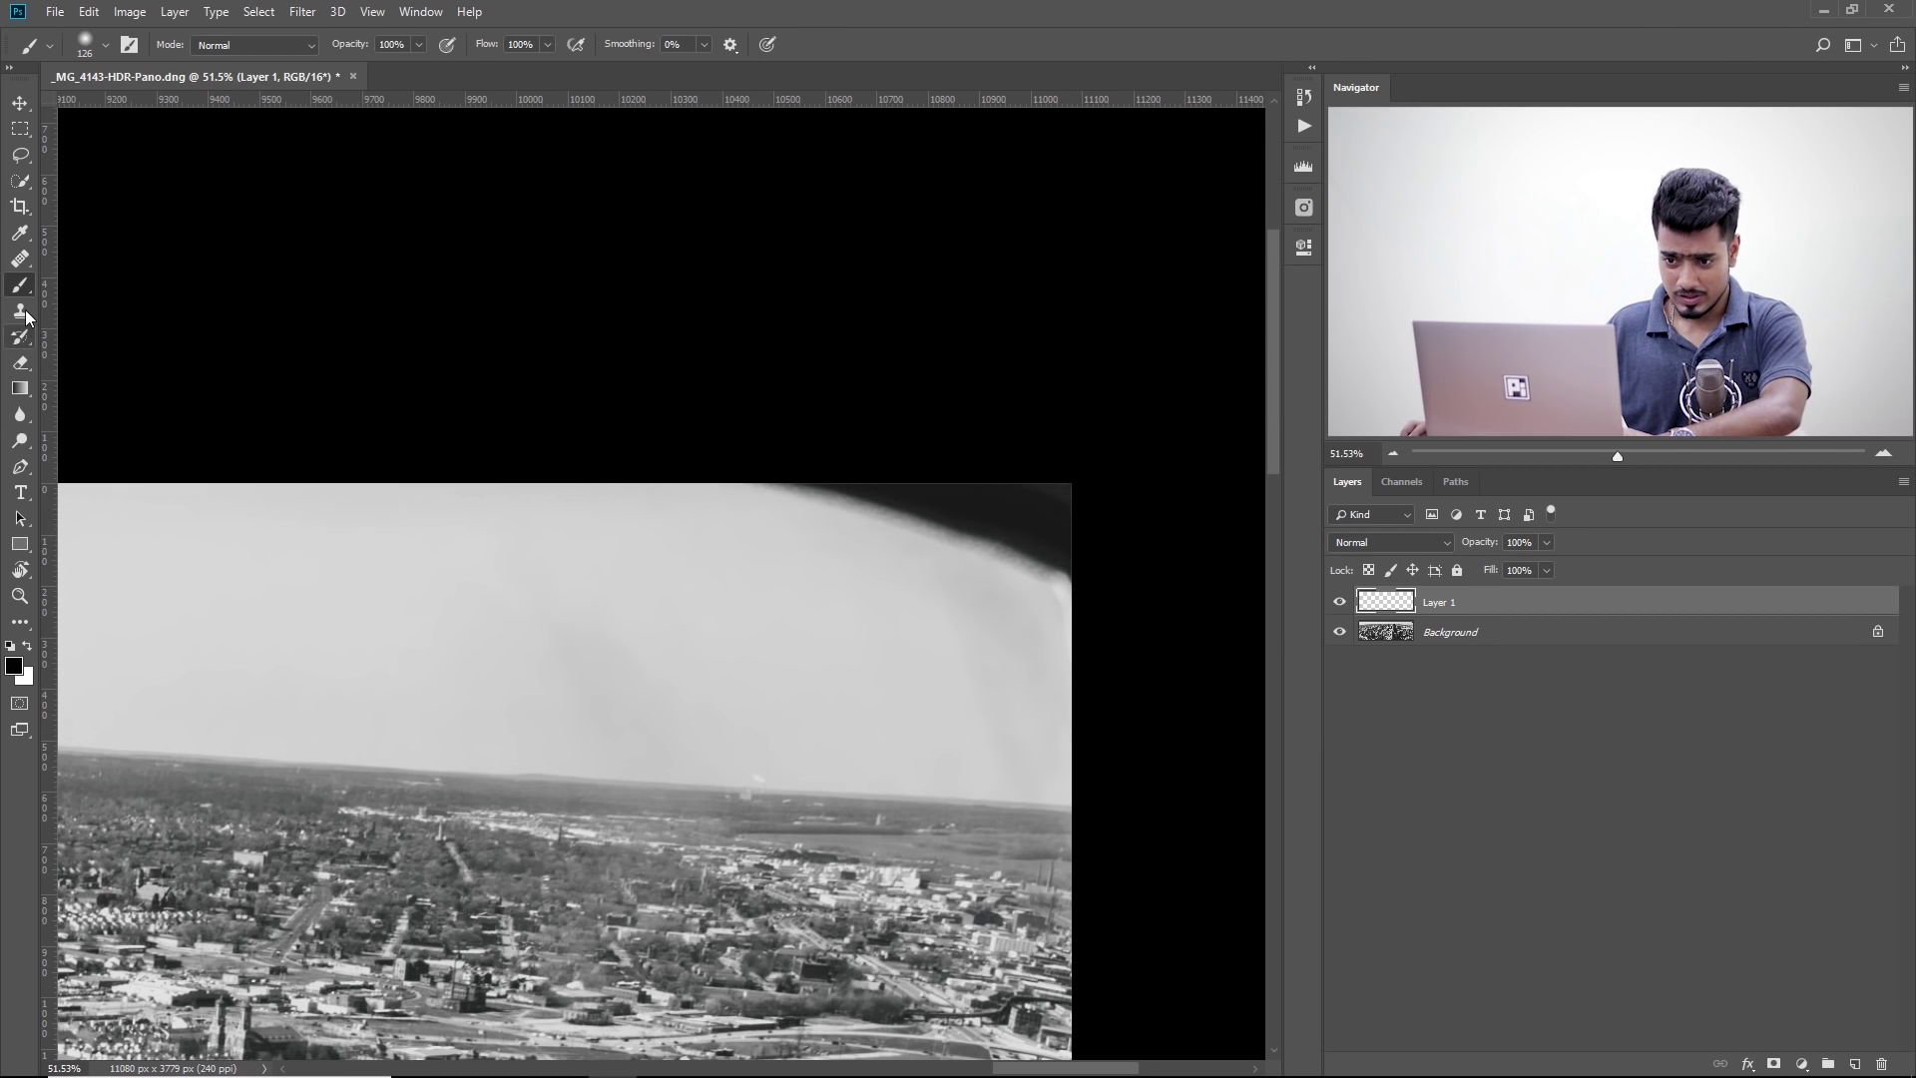
{"action": "left_click", "coordinate": [22, 261]}
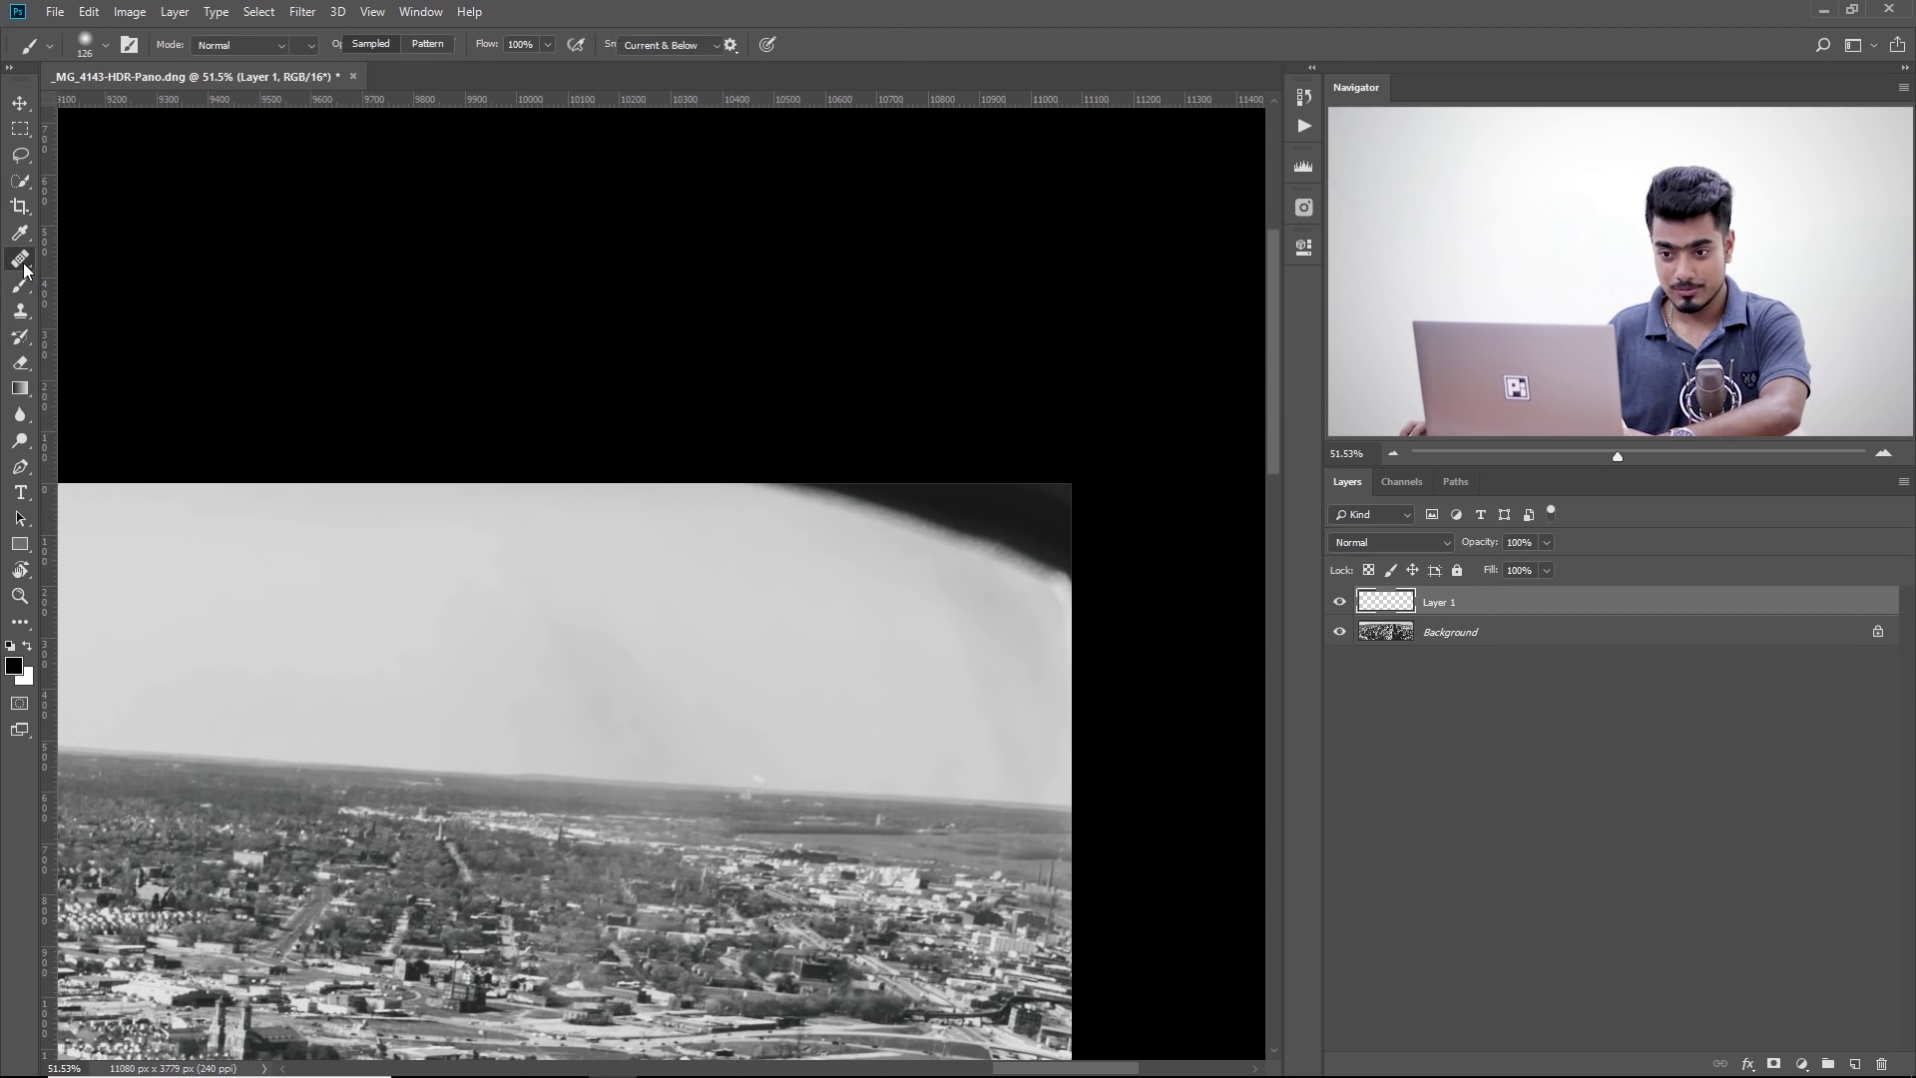
{"action": "right_click", "coordinate": [590, 597], "text": "alt"}
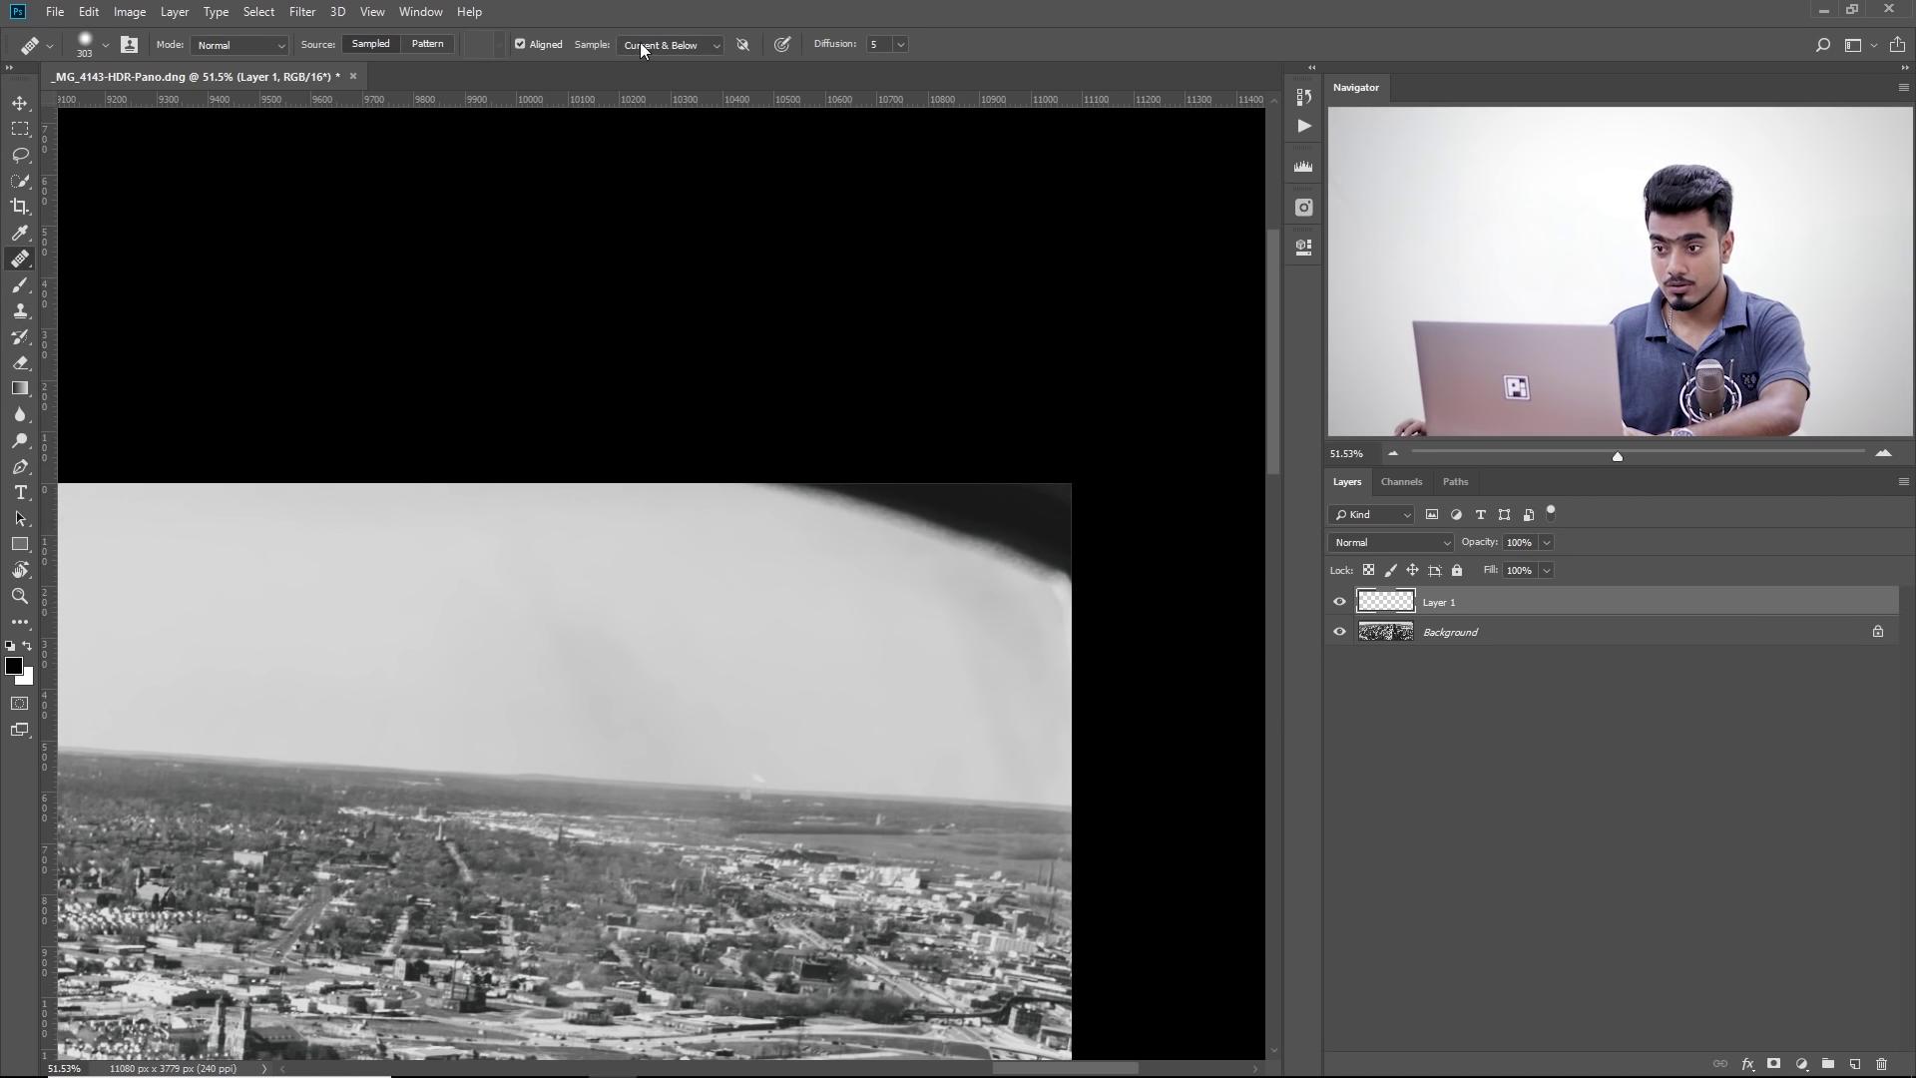
Sample clean sky and heal the dark haze in the upper-right sky and at the horizon.
{"action": "right_click", "coordinate": [617, 605], "text": "alt"}
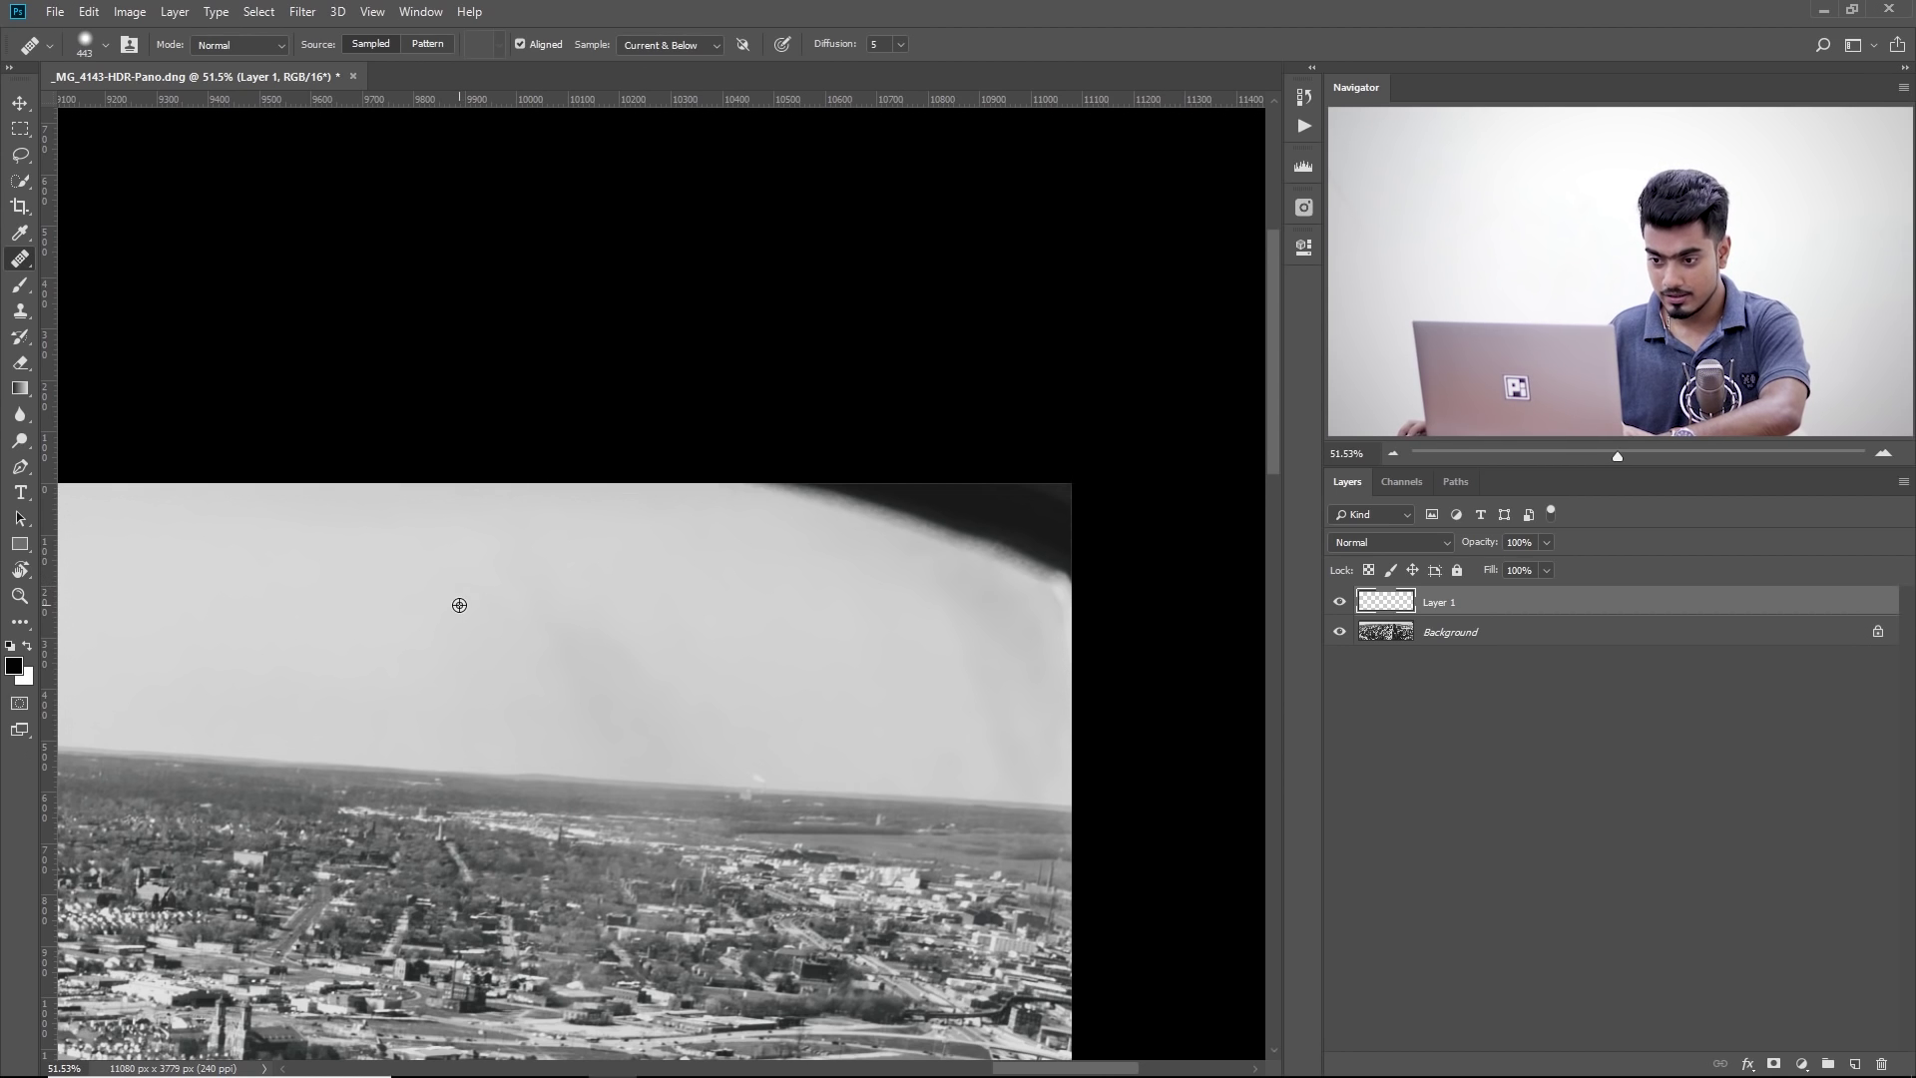
{"action": "left_click", "coordinate": [458, 636], "text": "alt"}
{"action": "mouse_move", "coordinate": [1006, 587]}
{"action": "left_mouse_down"}
{"action": "mouse_move", "coordinate": [983, 544]}
{"action": "mouse_move", "coordinate": [792, 505]}
{"action": "left_mouse_up"}
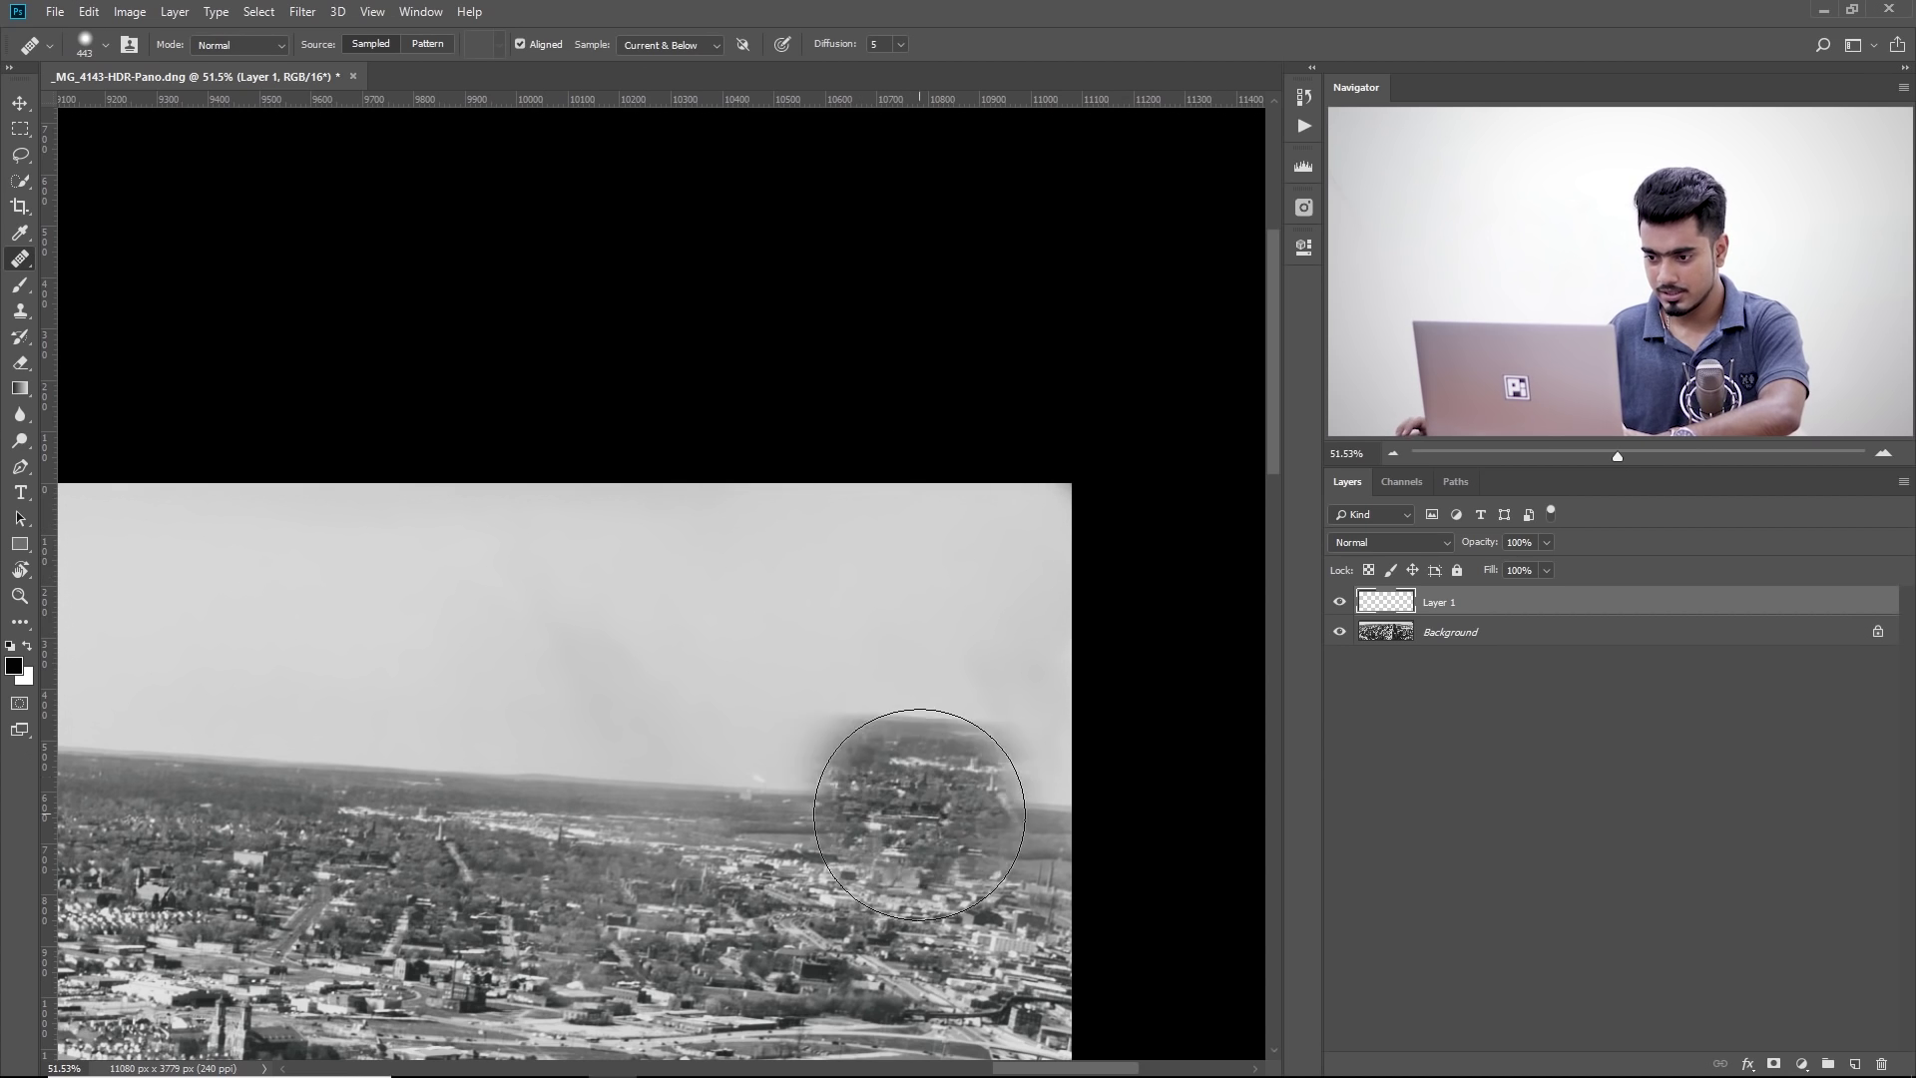
{"action": "right_click", "coordinate": [696, 705], "text": "alt"}
{"action": "right_click", "coordinate": [447, 653], "text": "alt"}
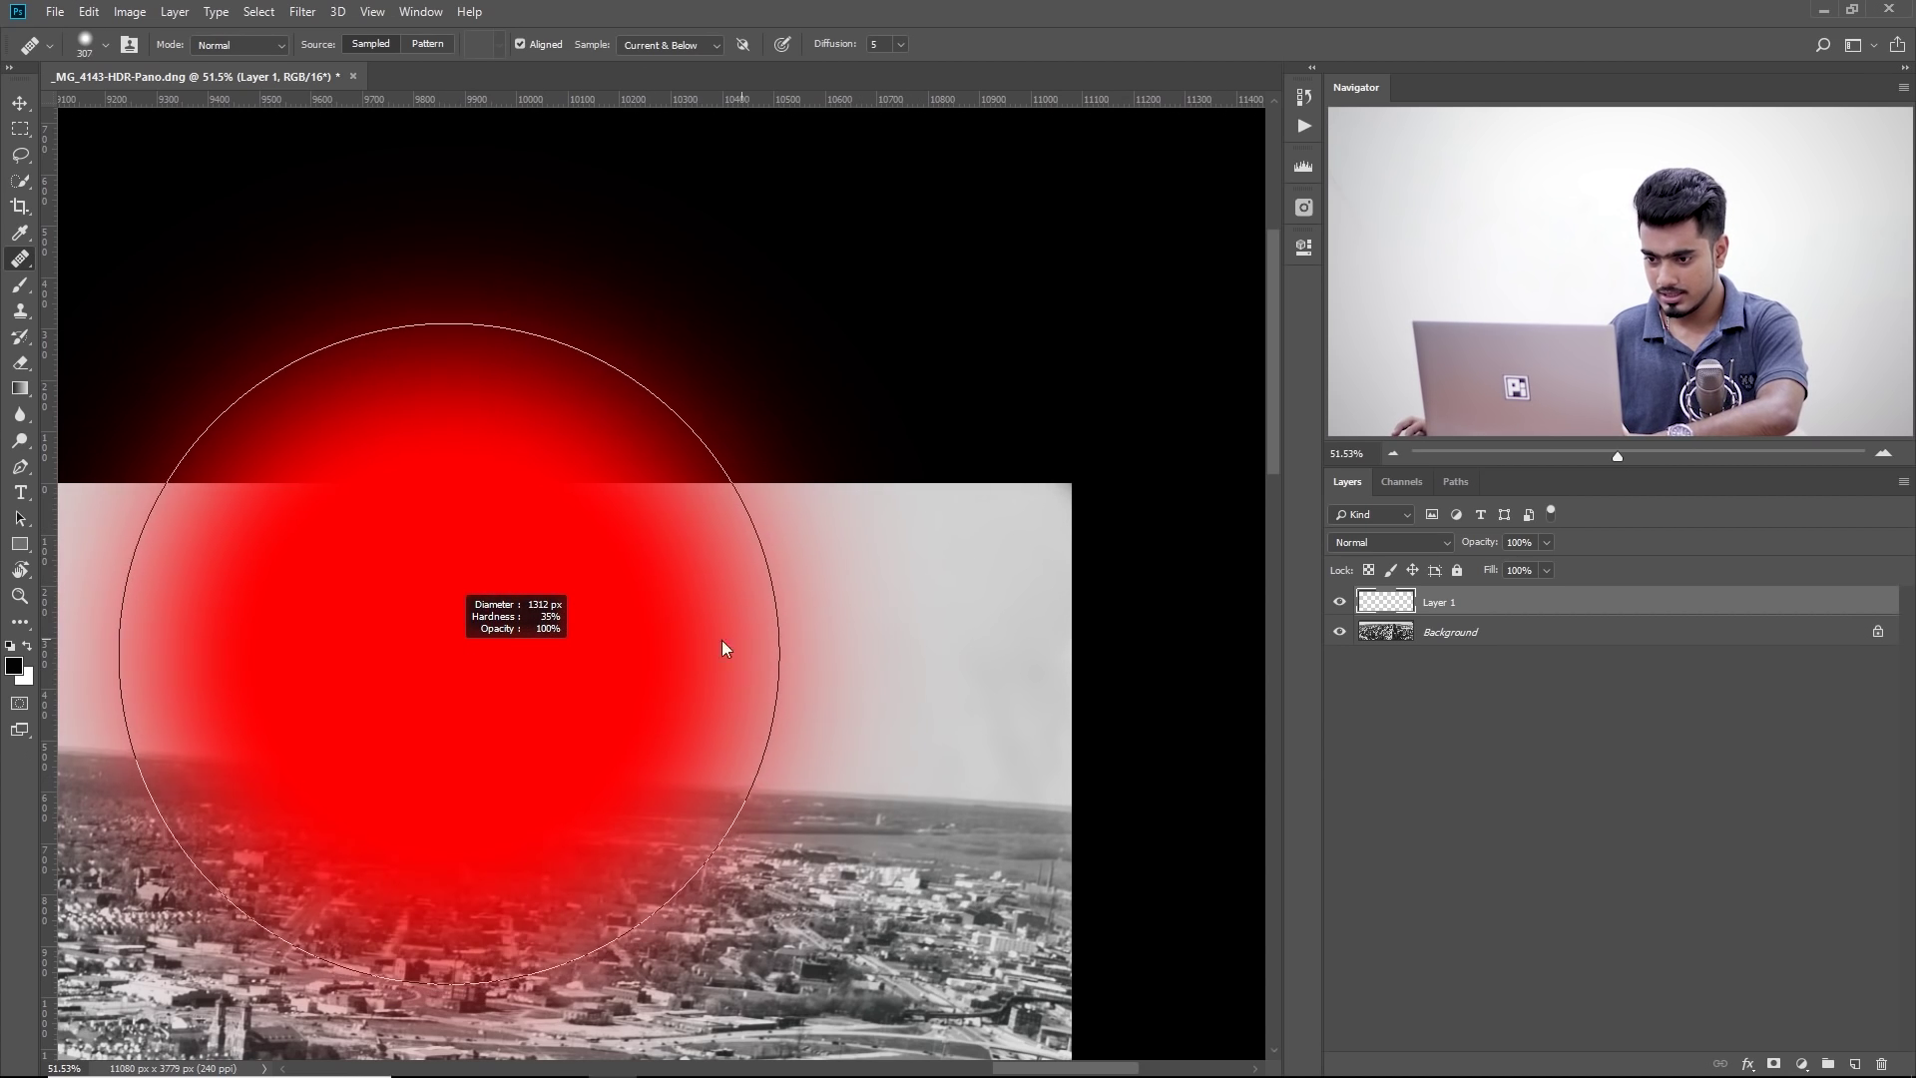
{"action": "left_click", "coordinate": [674, 657]}
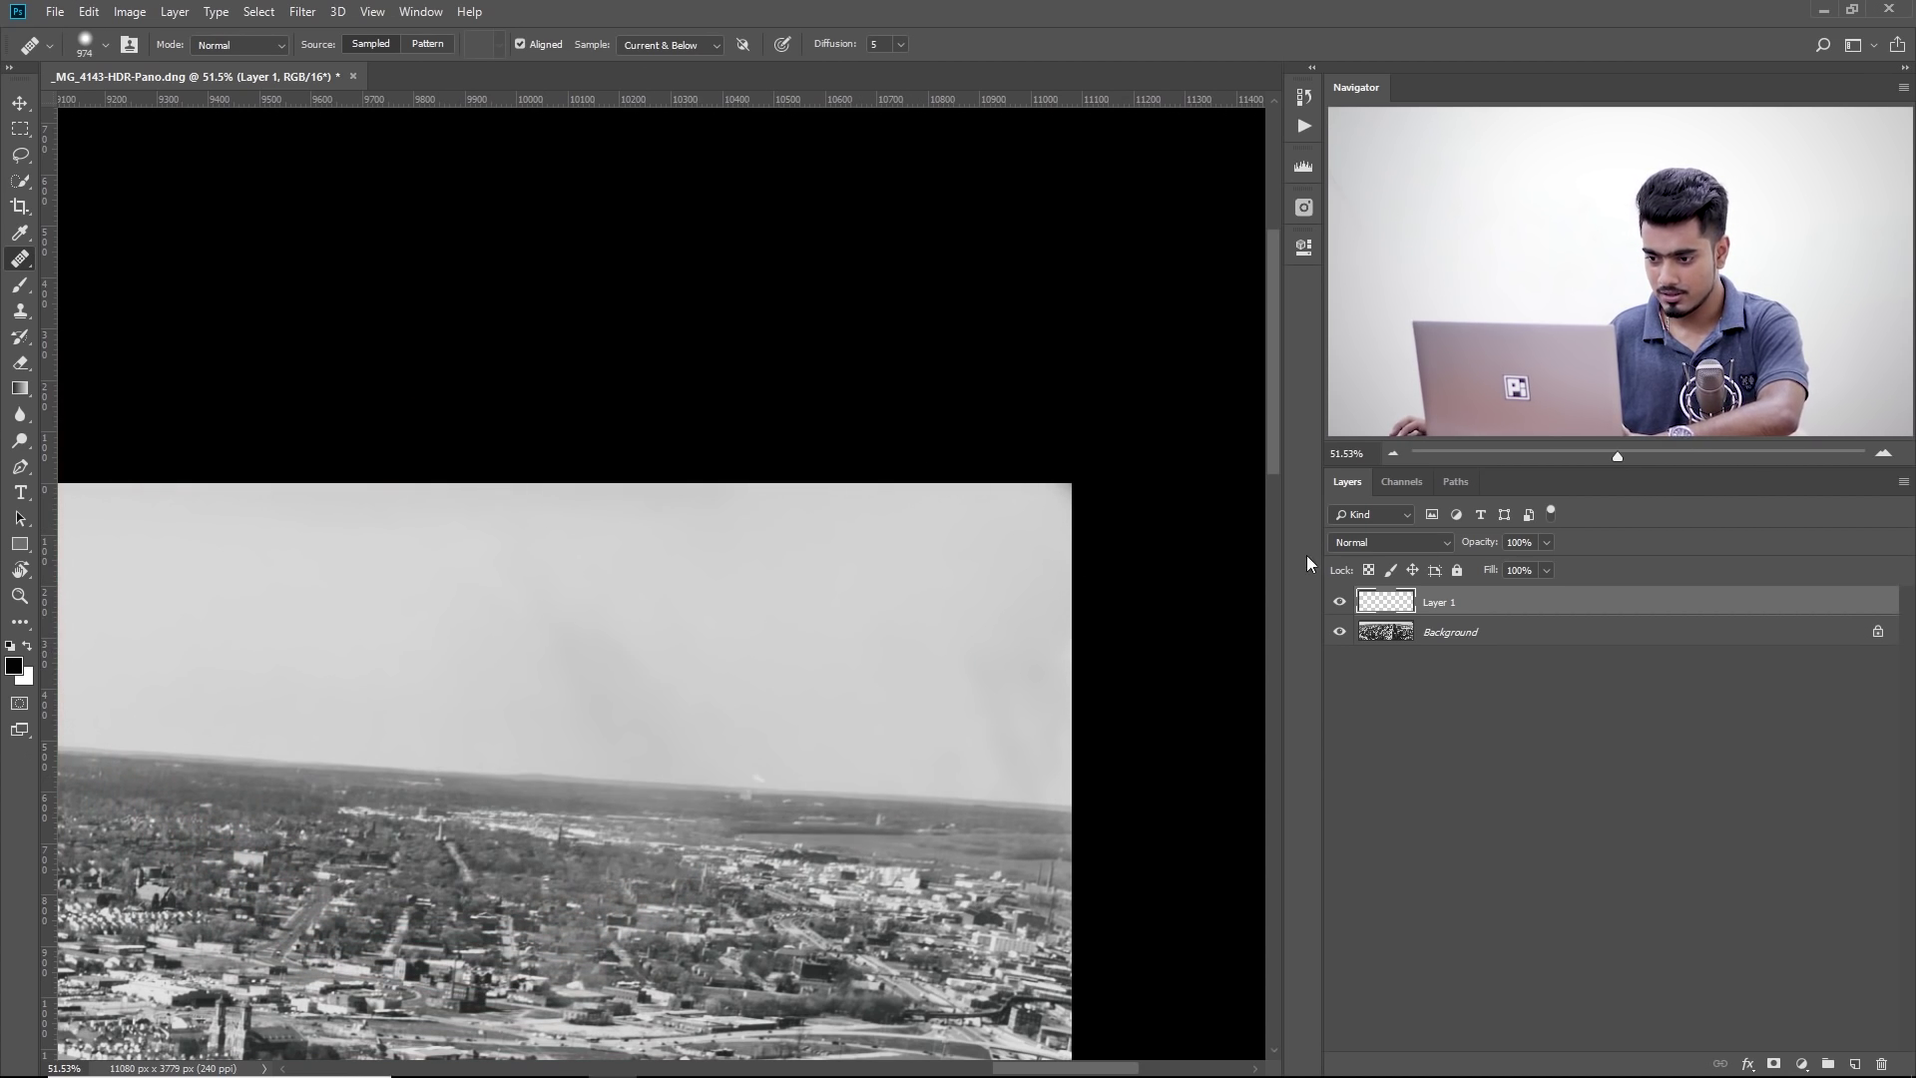
Heal the hazy horizon band and nearby sky patches with brush sizes 423 and 306.
{"action": "scroll", "coordinate": [689, 699], "scroll_direction": "down", "scroll_amount": 3}
{"action": "scroll", "coordinate": [688, 698], "scroll_direction": "up", "scroll_amount": 4}
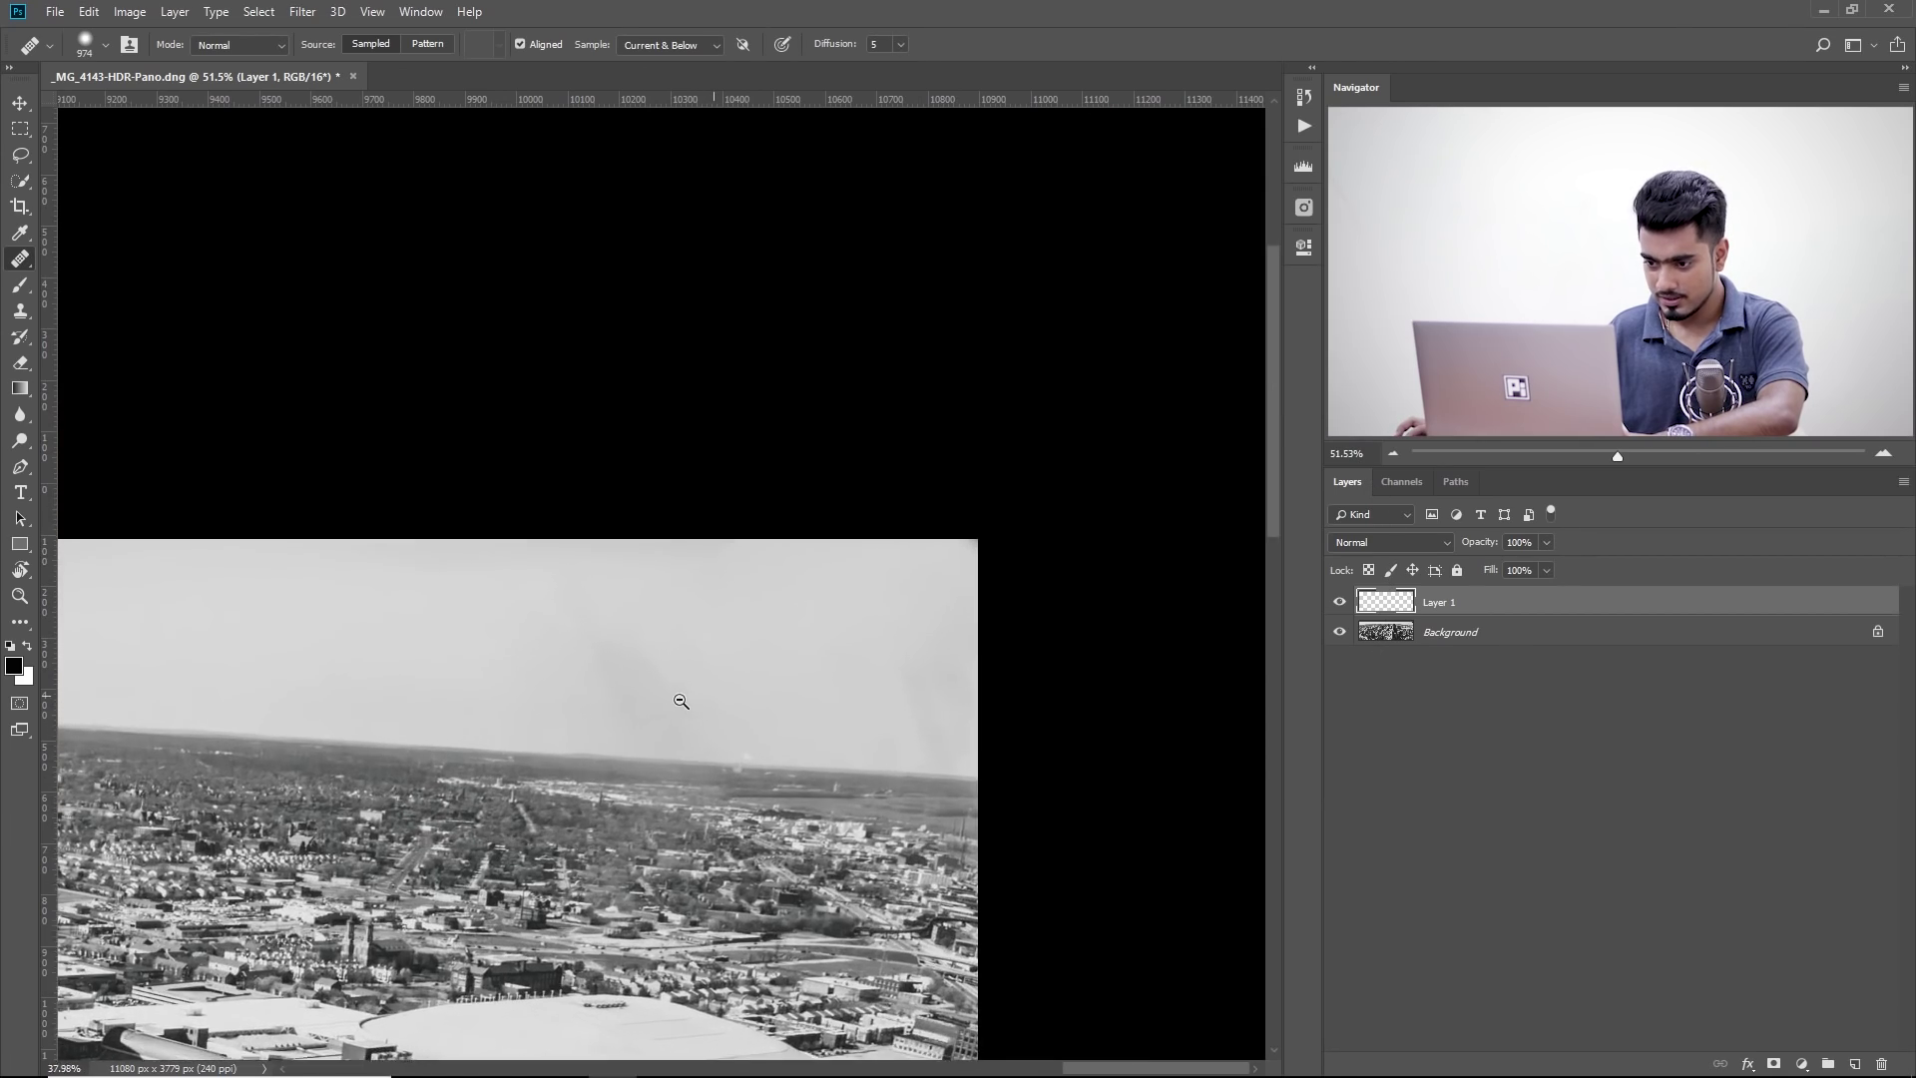
{"action": "right_click", "coordinate": [602, 689], "text": "alt"}
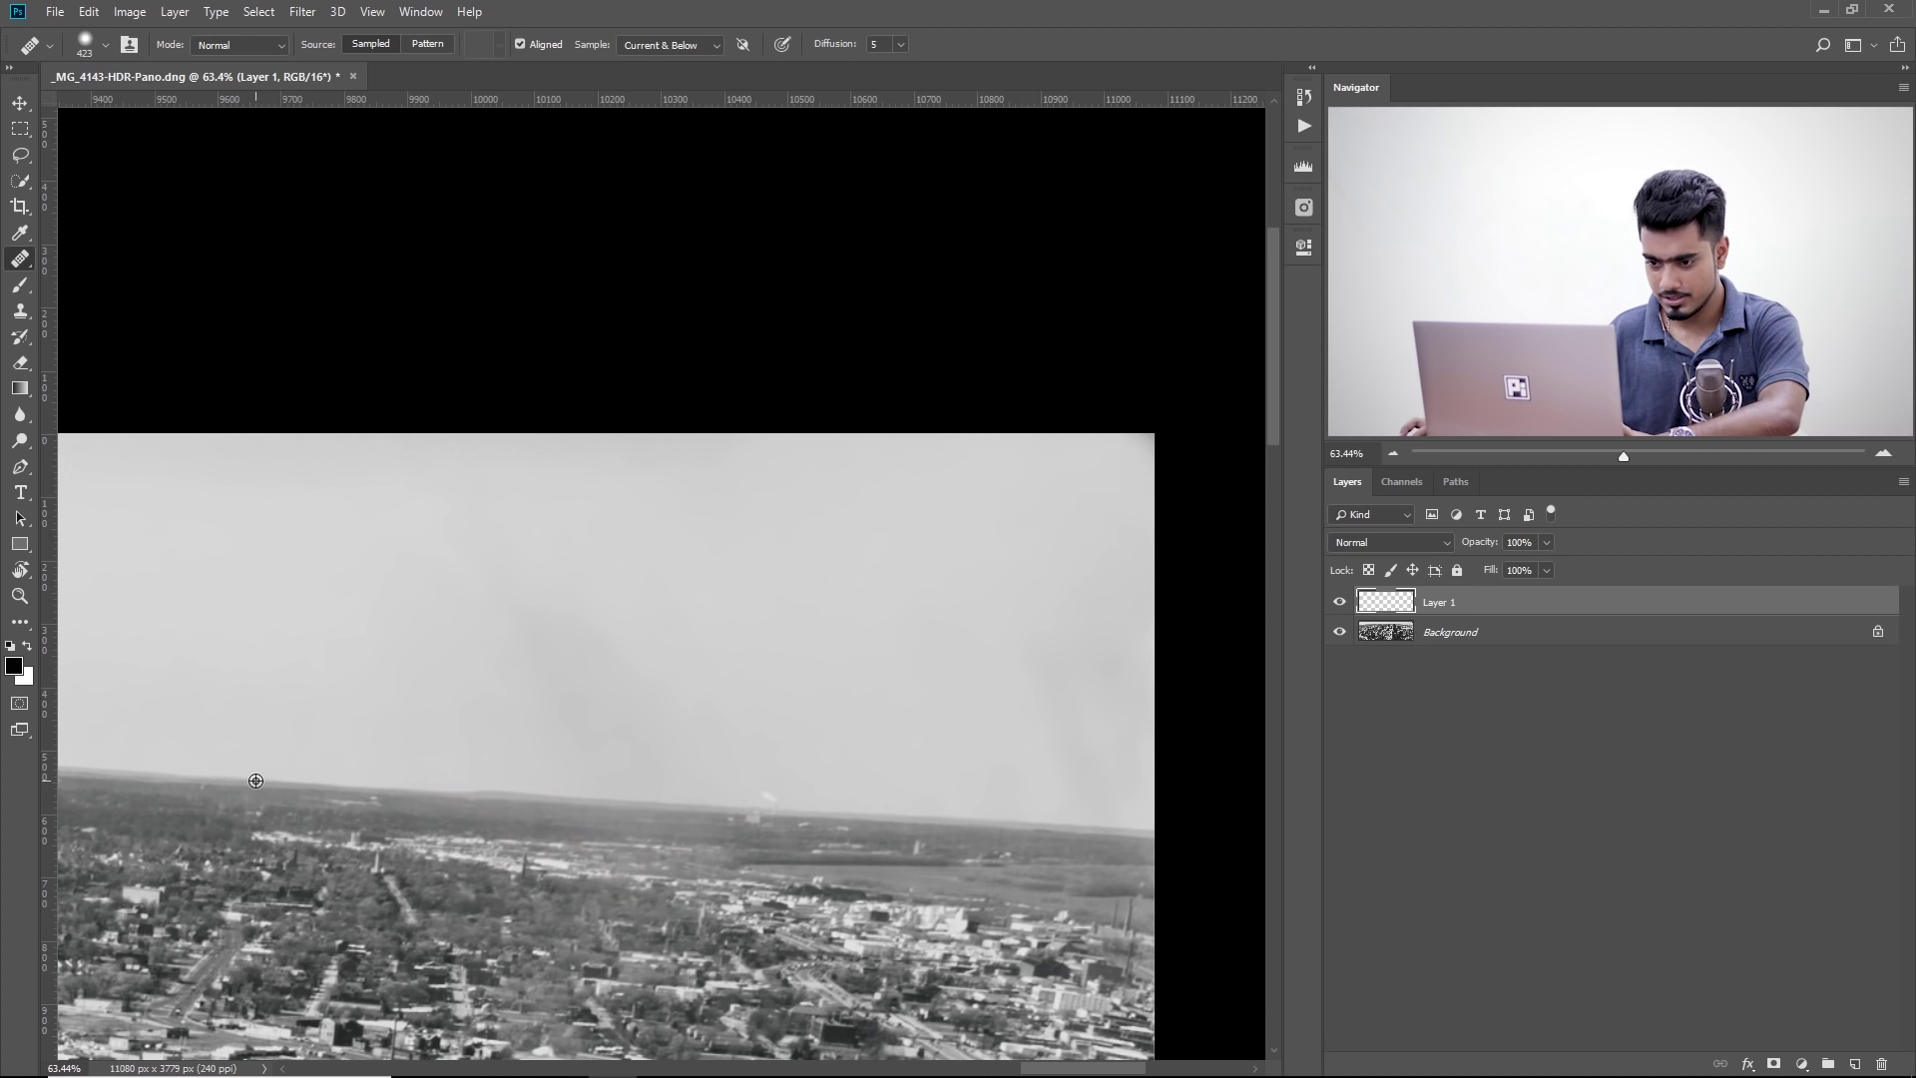
{"action": "mouse_move", "coordinate": [504, 758]}
{"action": "left_mouse_down"}
{"action": "mouse_move", "coordinate": [543, 753]}
{"action": "mouse_move", "coordinate": [556, 795]}
{"action": "left_mouse_up"}
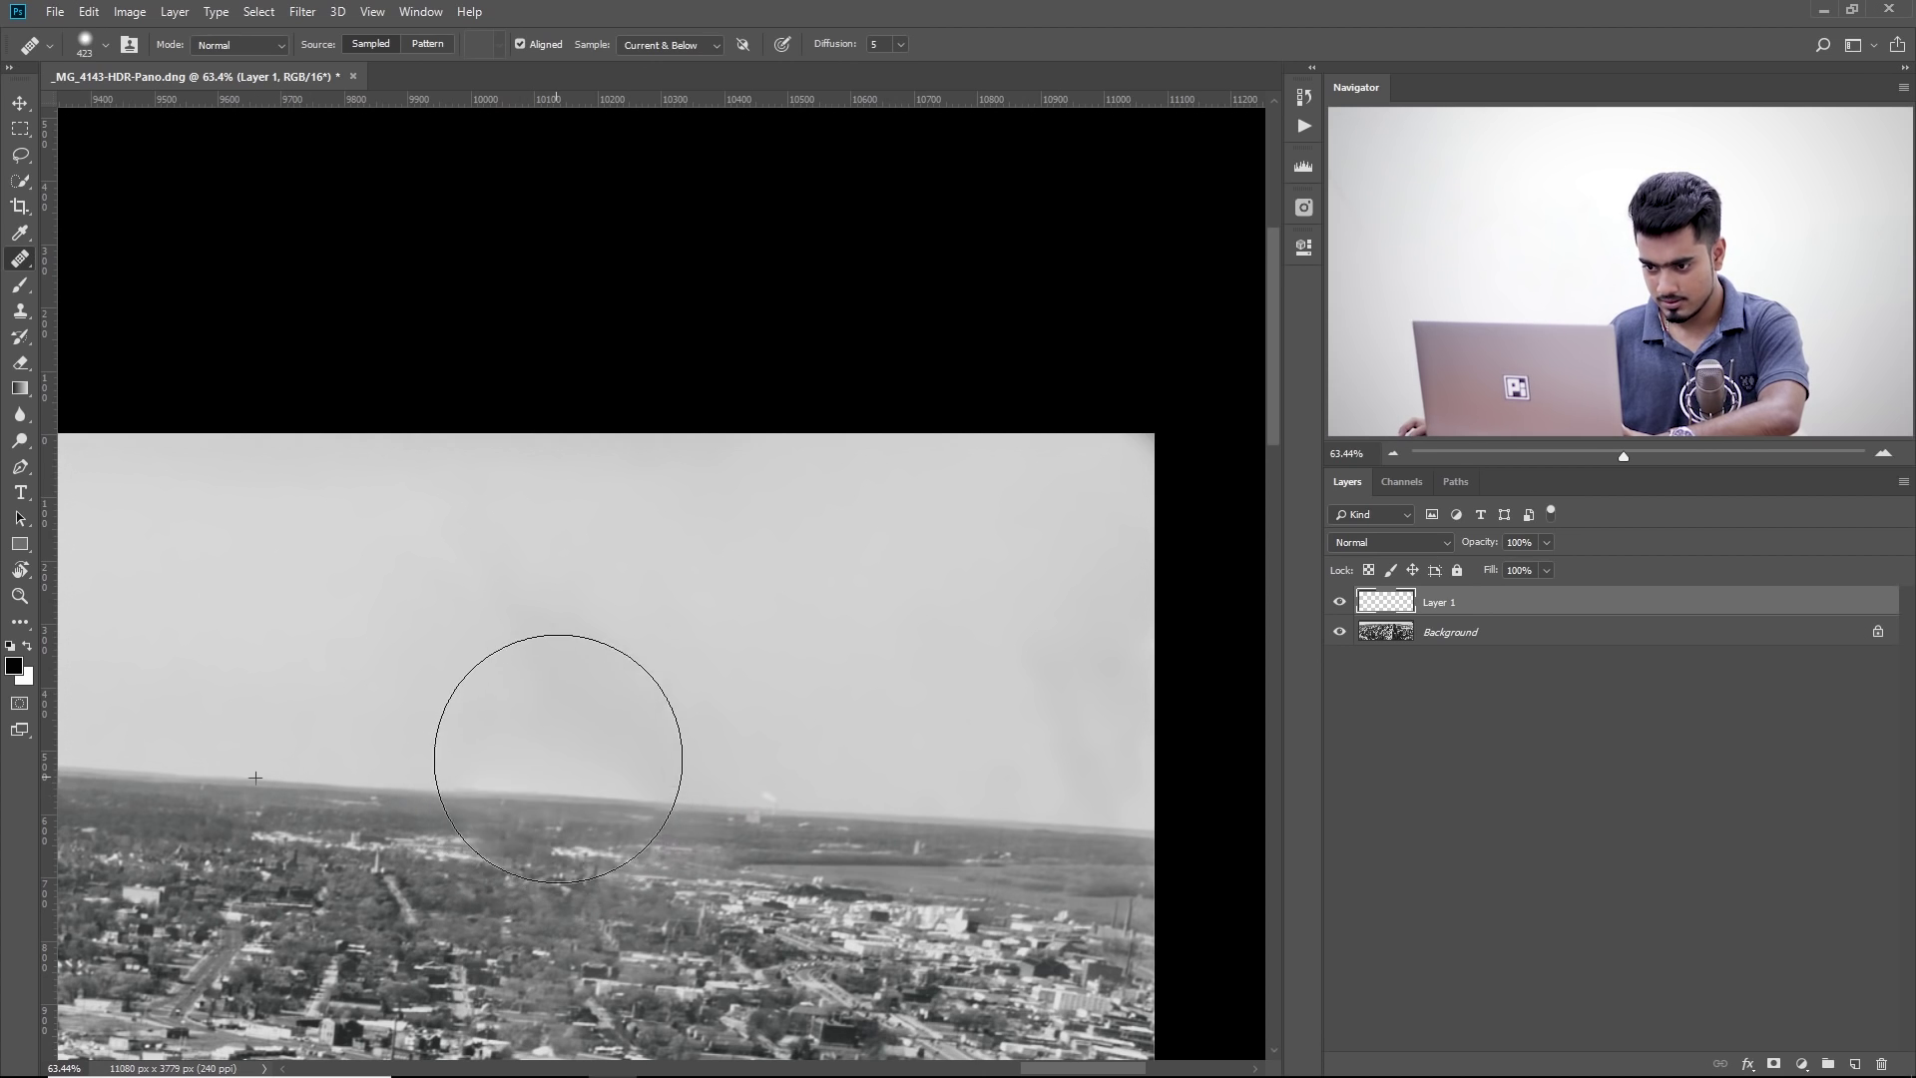
{"action": "mouse_move", "coordinate": [556, 723]}
{"action": "left_mouse_down"}
{"action": "mouse_move", "coordinate": [625, 685]}
{"action": "mouse_move", "coordinate": [601, 623]}
{"action": "mouse_move", "coordinate": [410, 629]}
{"action": "mouse_move", "coordinate": [389, 642]}
{"action": "mouse_move", "coordinate": [414, 678]}
{"action": "left_mouse_up"}
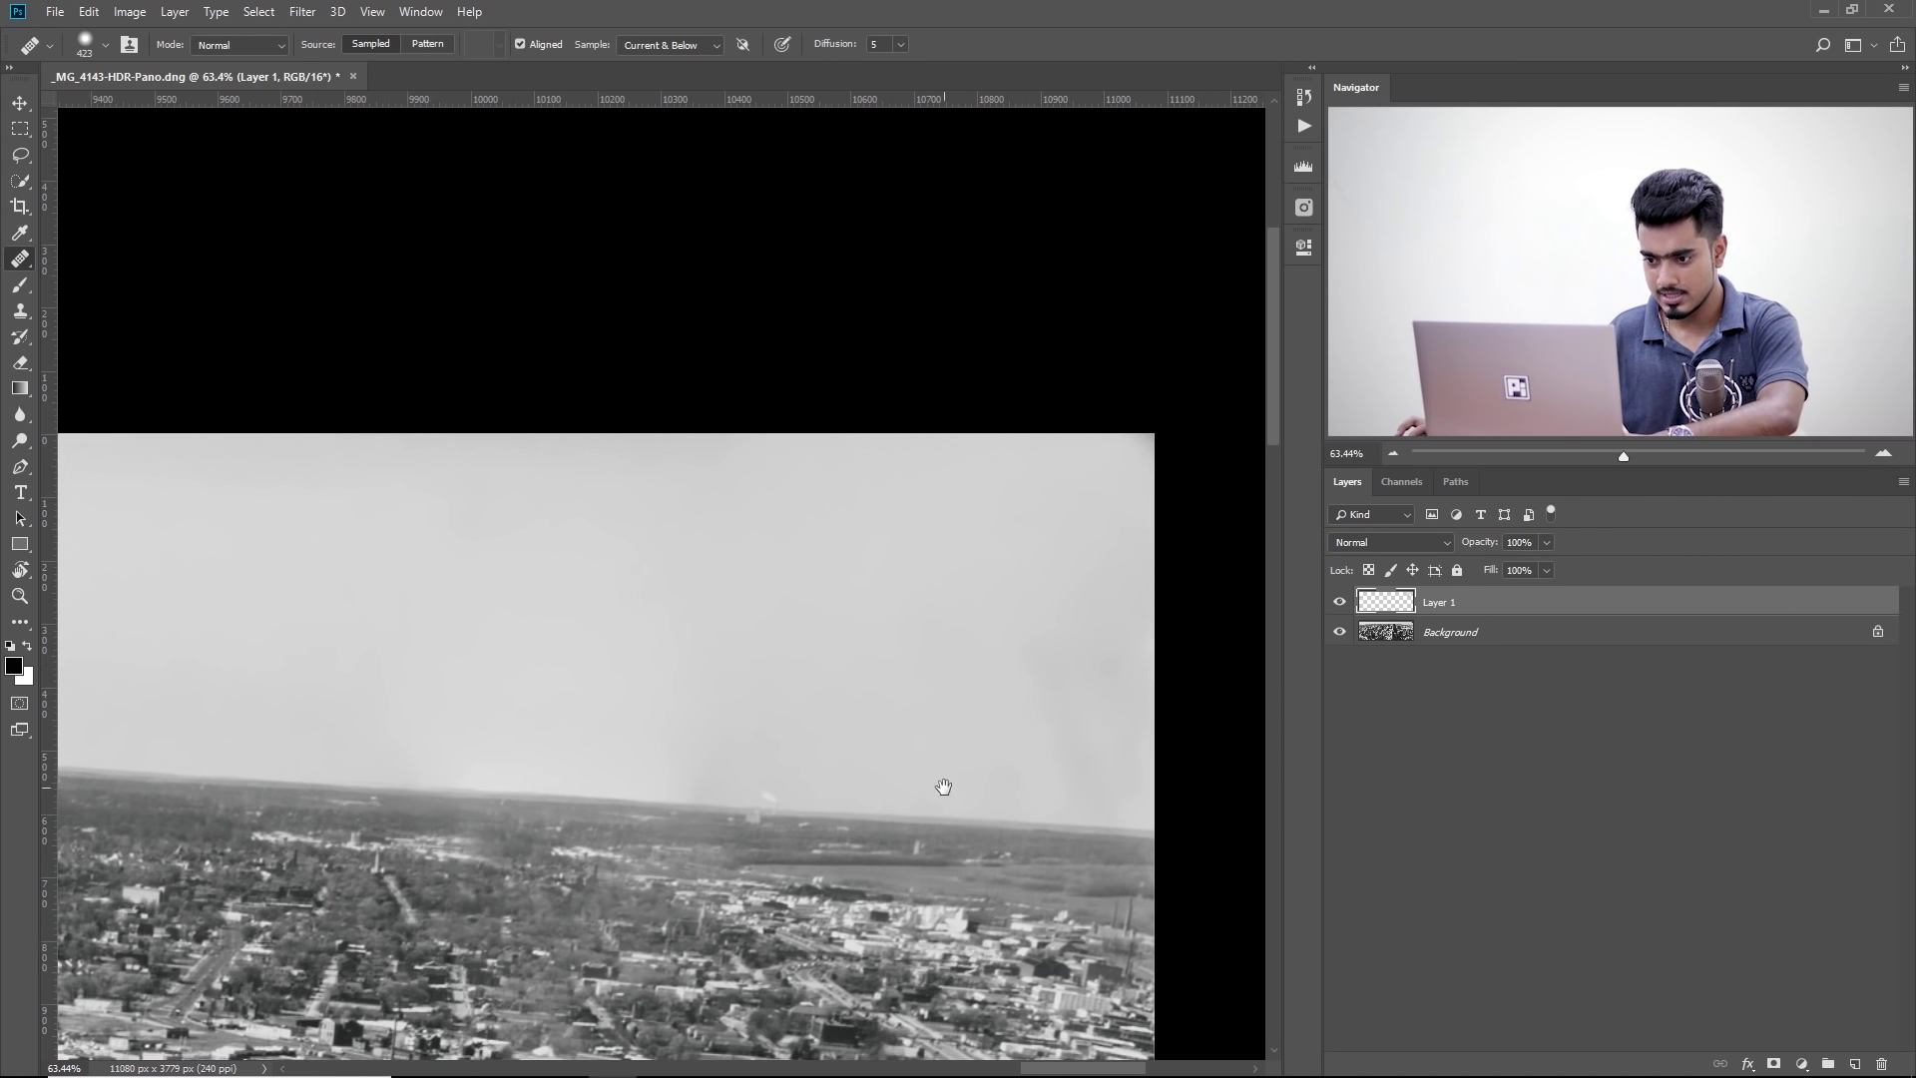
{"action": "left_click_drag", "start_coordinate": [941, 783], "coordinate": [783, 770]}
{"action": "right_click", "coordinate": [483, 814], "text": "alt"}
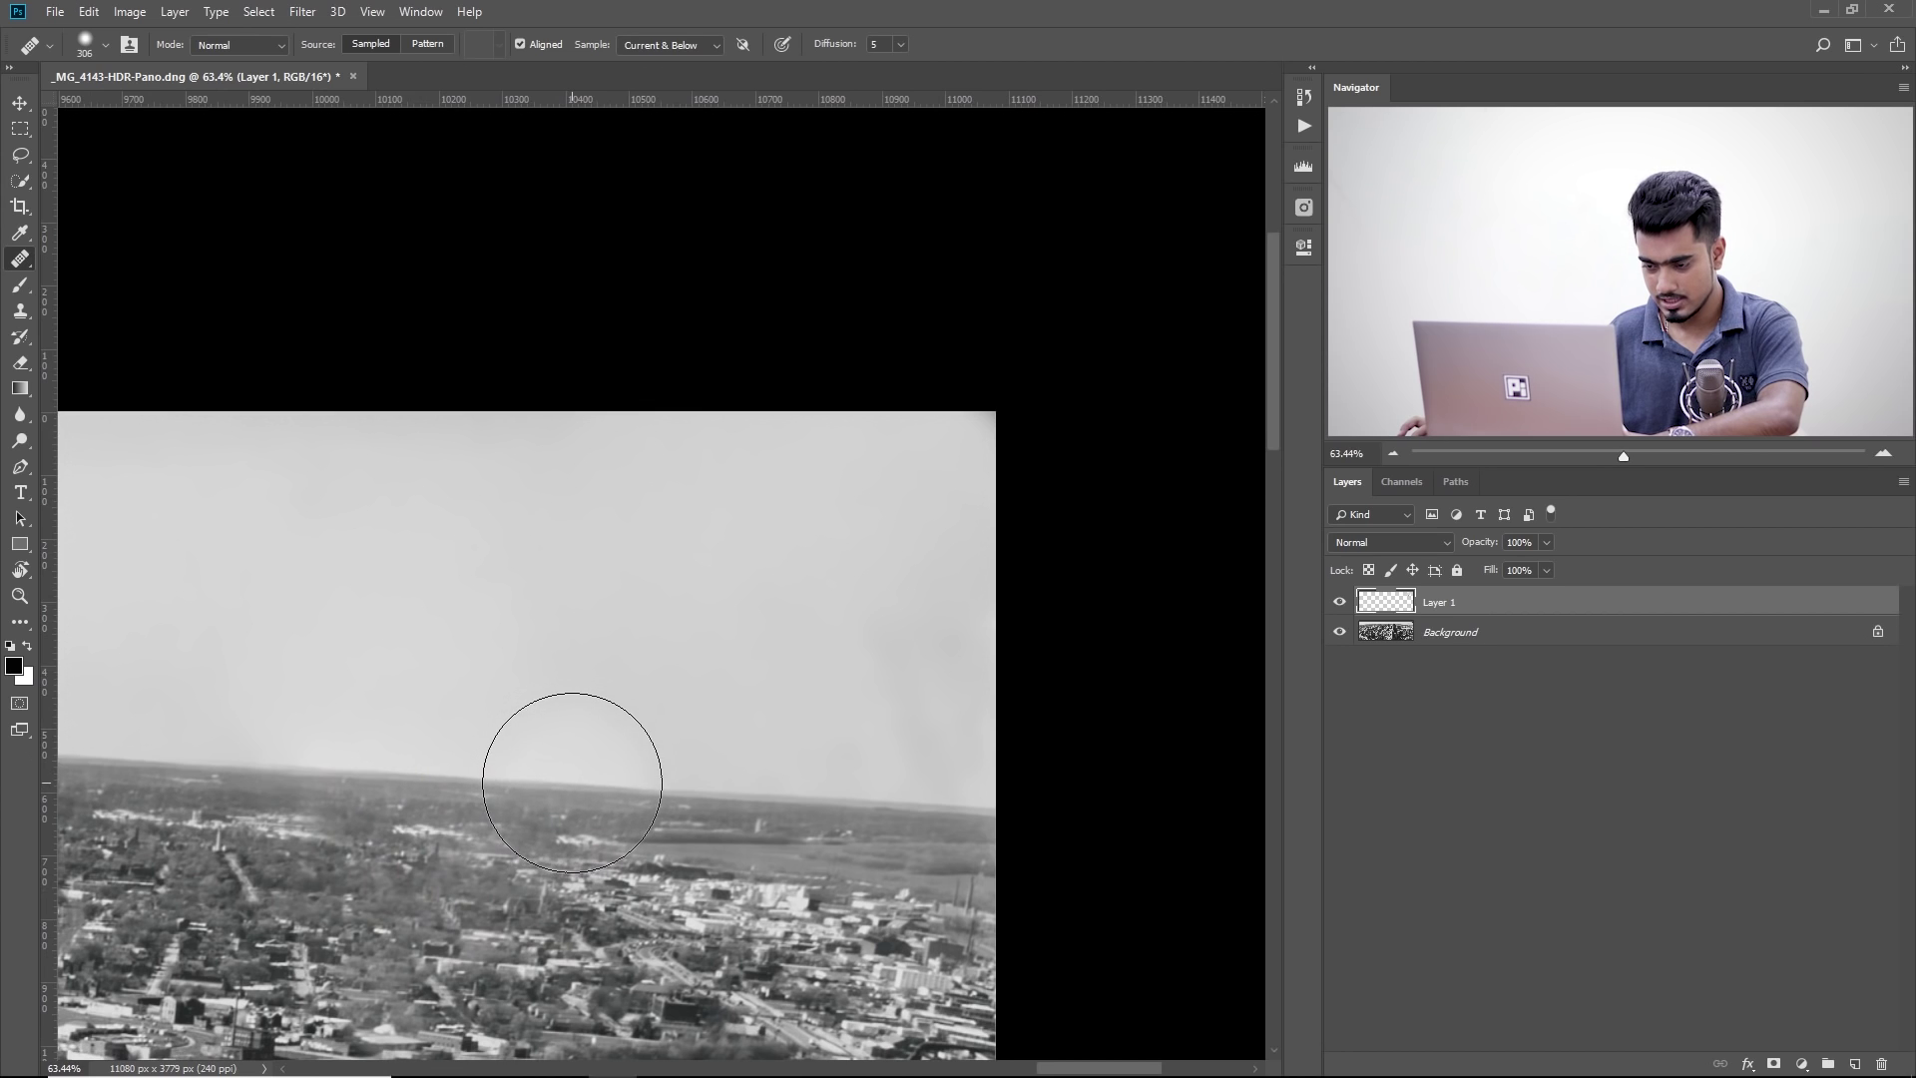
{"action": "mouse_move", "coordinate": [572, 782]}
{"action": "left_mouse_down"}
{"action": "mouse_move", "coordinate": [539, 732]}
{"action": "mouse_move", "coordinate": [633, 718]}
{"action": "mouse_move", "coordinate": [629, 658]}
{"action": "mouse_move", "coordinate": [688, 660]}
{"action": "mouse_move", "coordinate": [568, 608]}
{"action": "mouse_move", "coordinate": [661, 668]}
{"action": "left_mouse_up"}
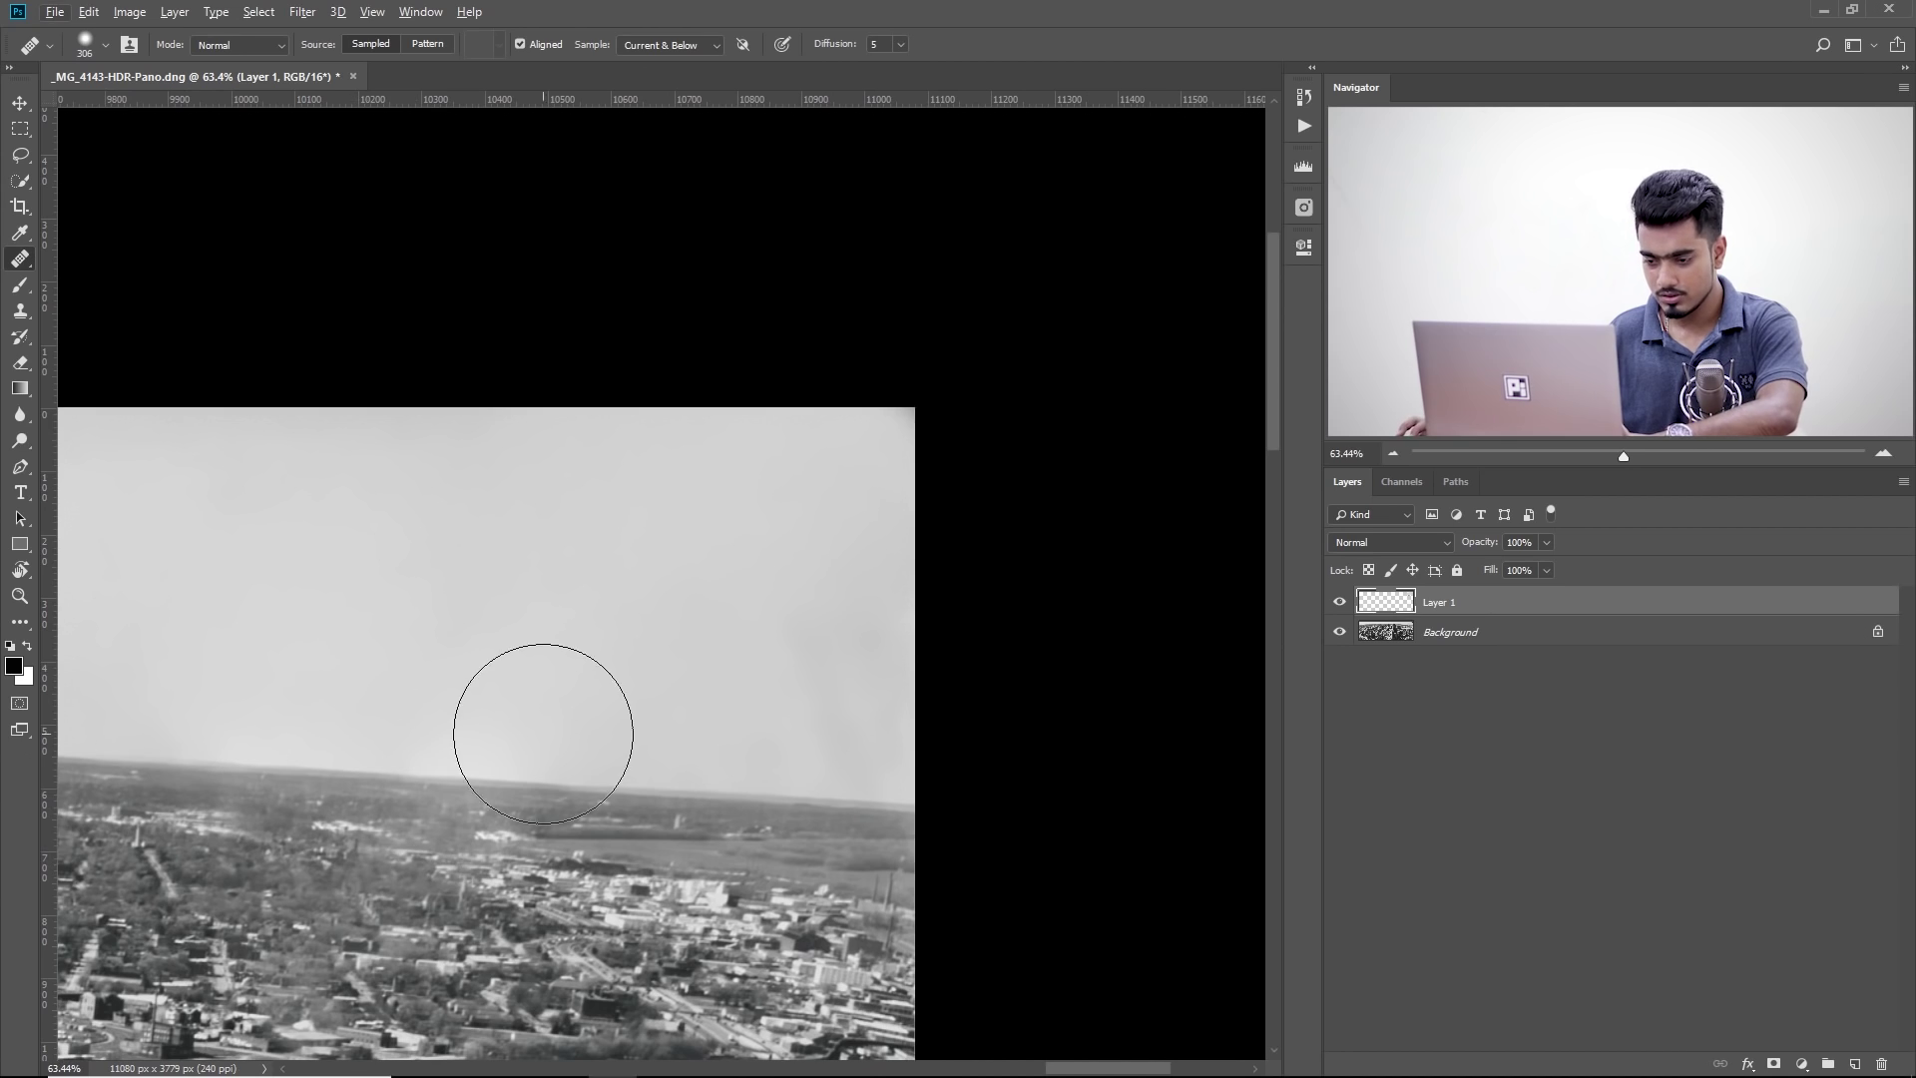
{"action": "scroll", "coordinate": [543, 733], "scroll_direction": "down", "scroll_amount": 5}
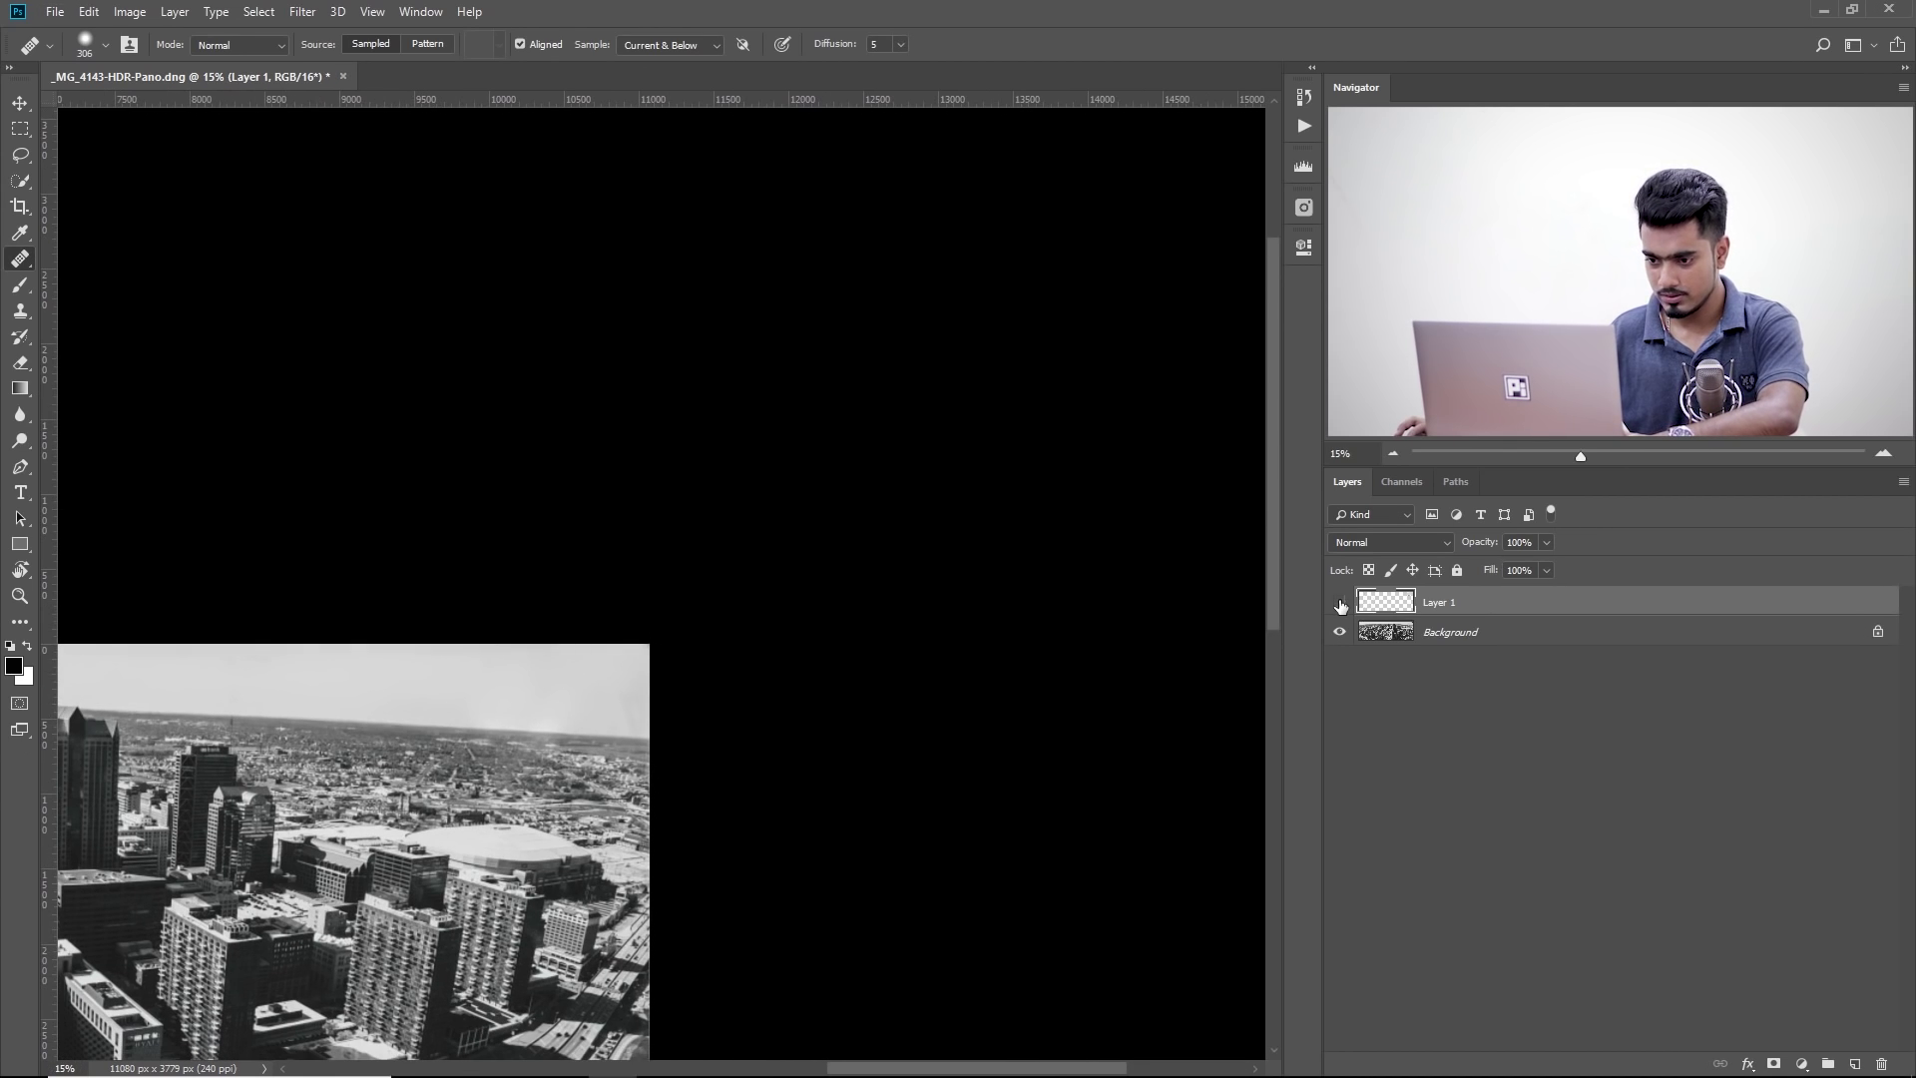
Toggle Layer 1 to compare before and after, then heal a hazy patch at the sky's right edge.
{"action": "left_click", "coordinate": [1341, 603]}
{"action": "left_click", "coordinate": [1340, 602]}
{"action": "mouse_move", "coordinate": [592, 712]}
{"action": "left_mouse_down"}
{"action": "mouse_move", "coordinate": [654, 718]}
{"action": "mouse_move", "coordinate": [641, 698]}
{"action": "left_mouse_up"}
{"action": "left_click", "coordinate": [544, 638], "text": "alt"}
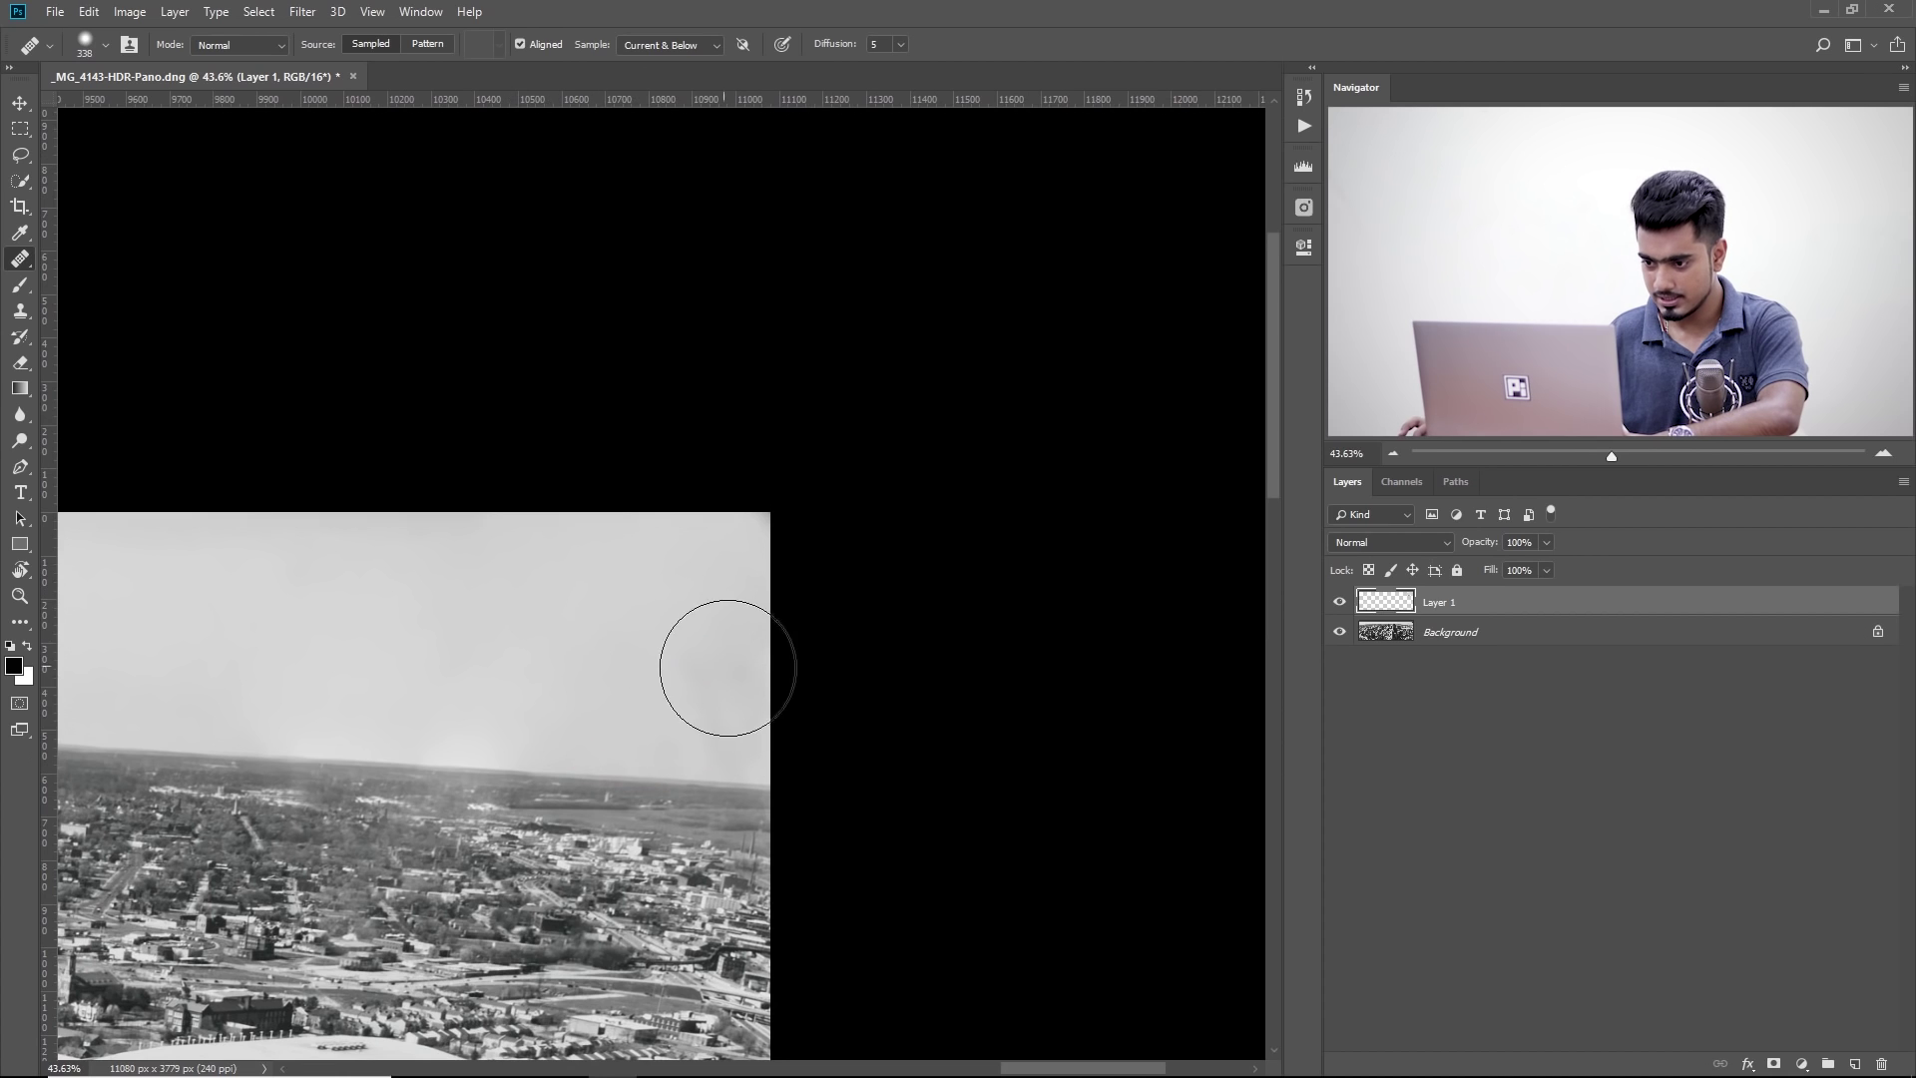
{"action": "mouse_move", "coordinate": [696, 663]}
{"action": "left_mouse_down"}
{"action": "mouse_move", "coordinate": [737, 710]}
{"action": "mouse_move", "coordinate": [699, 704]}
{"action": "mouse_move", "coordinate": [693, 649]}
{"action": "left_mouse_up"}
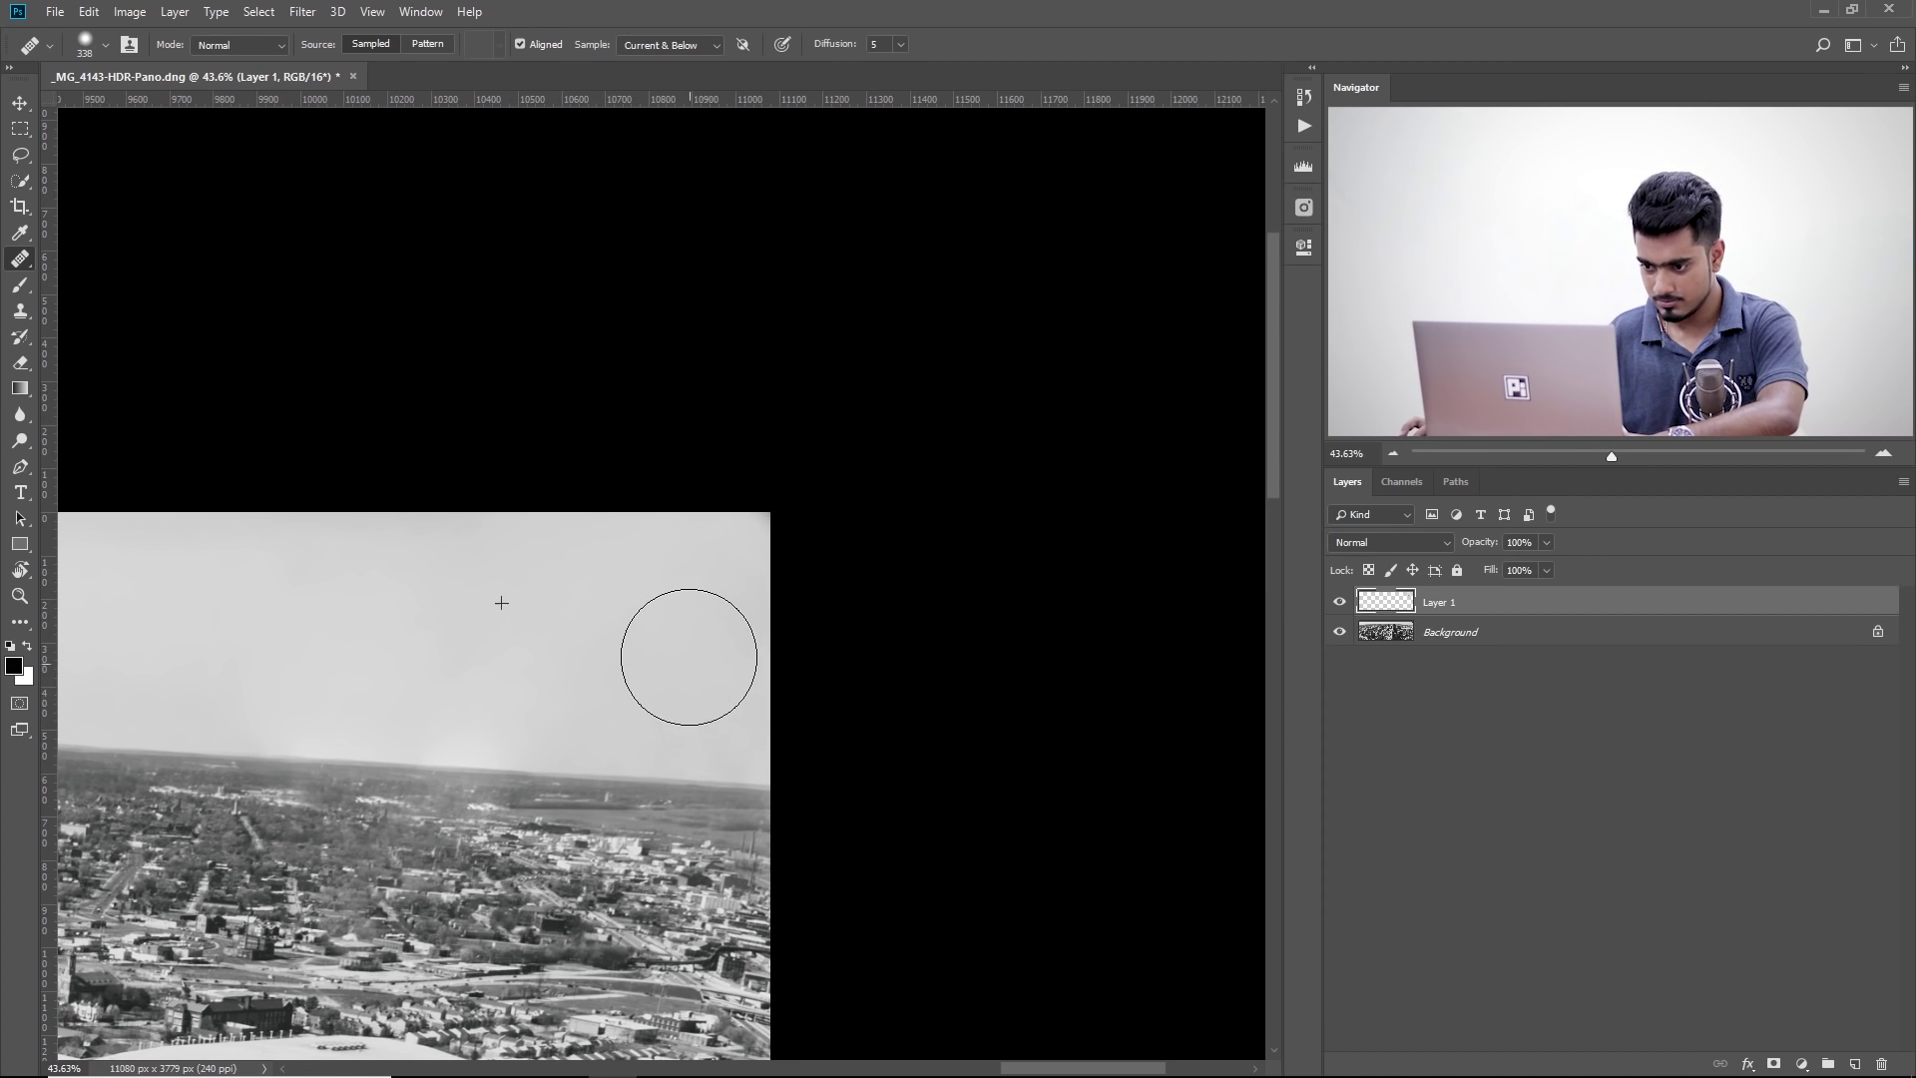
Zoom to the city's left side and heal the rising dust streak and the lower hazy patch.
{"action": "key", "text": "ctrl+0"}
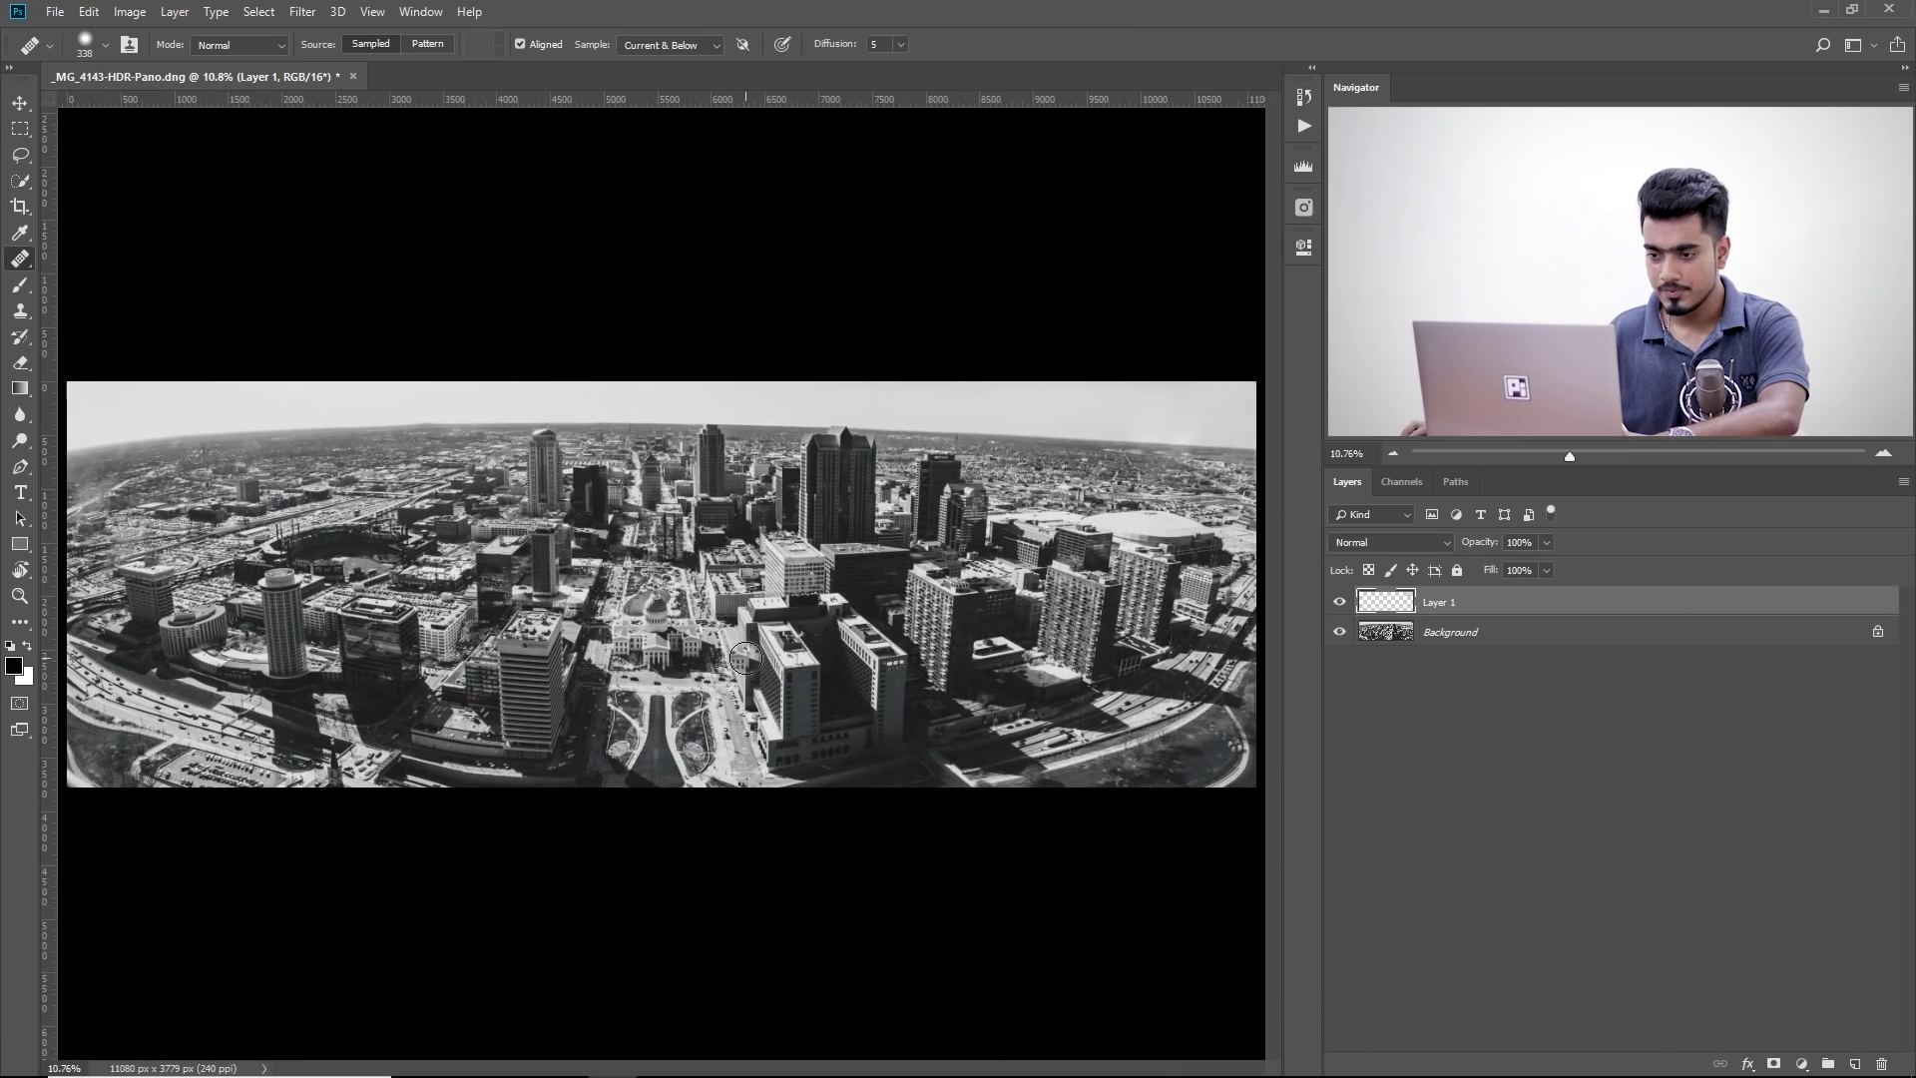
{"action": "left_click", "coordinate": [125, 482]}
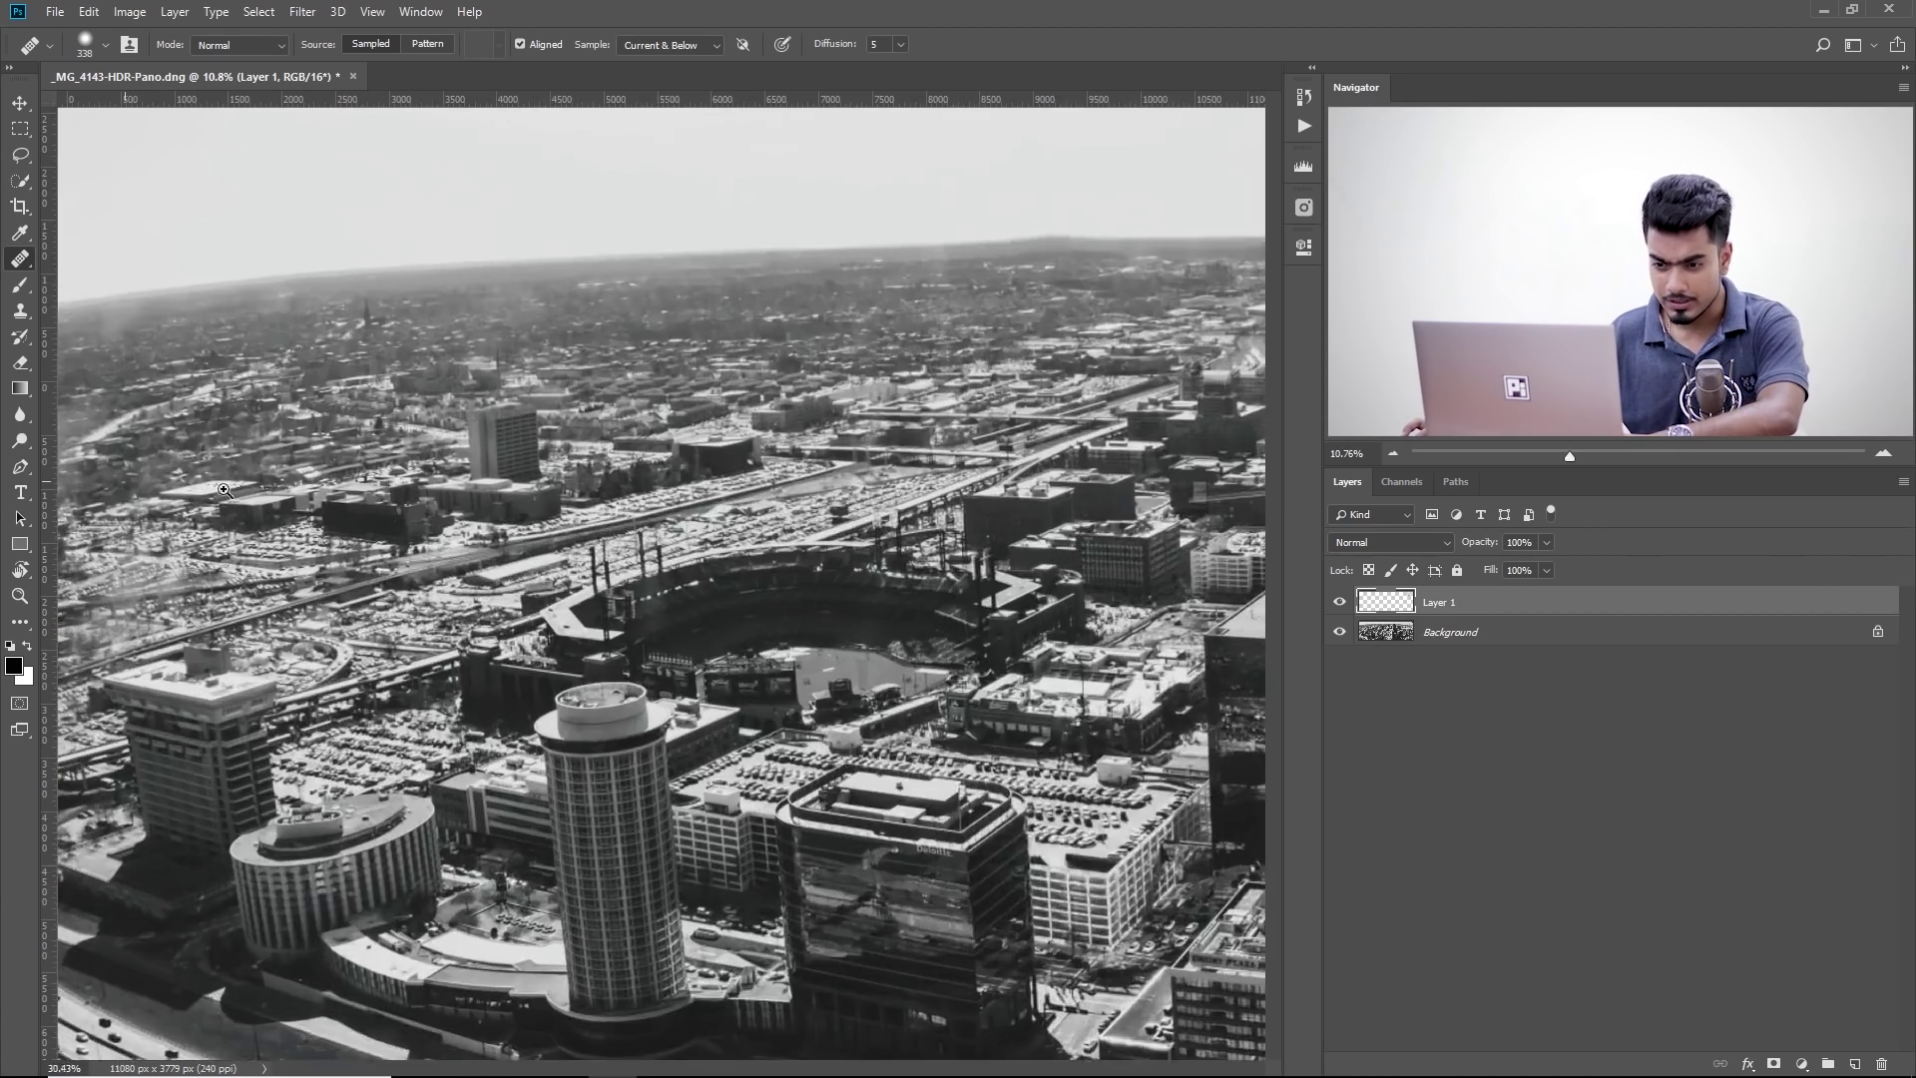
{"action": "mouse_move", "coordinate": [125, 482]}
{"action": "left_mouse_down"}
{"action": "mouse_move", "coordinate": [210, 474]}
{"action": "mouse_move", "coordinate": [634, 570]}
{"action": "mouse_move", "coordinate": [641, 589]}
{"action": "left_mouse_up"}
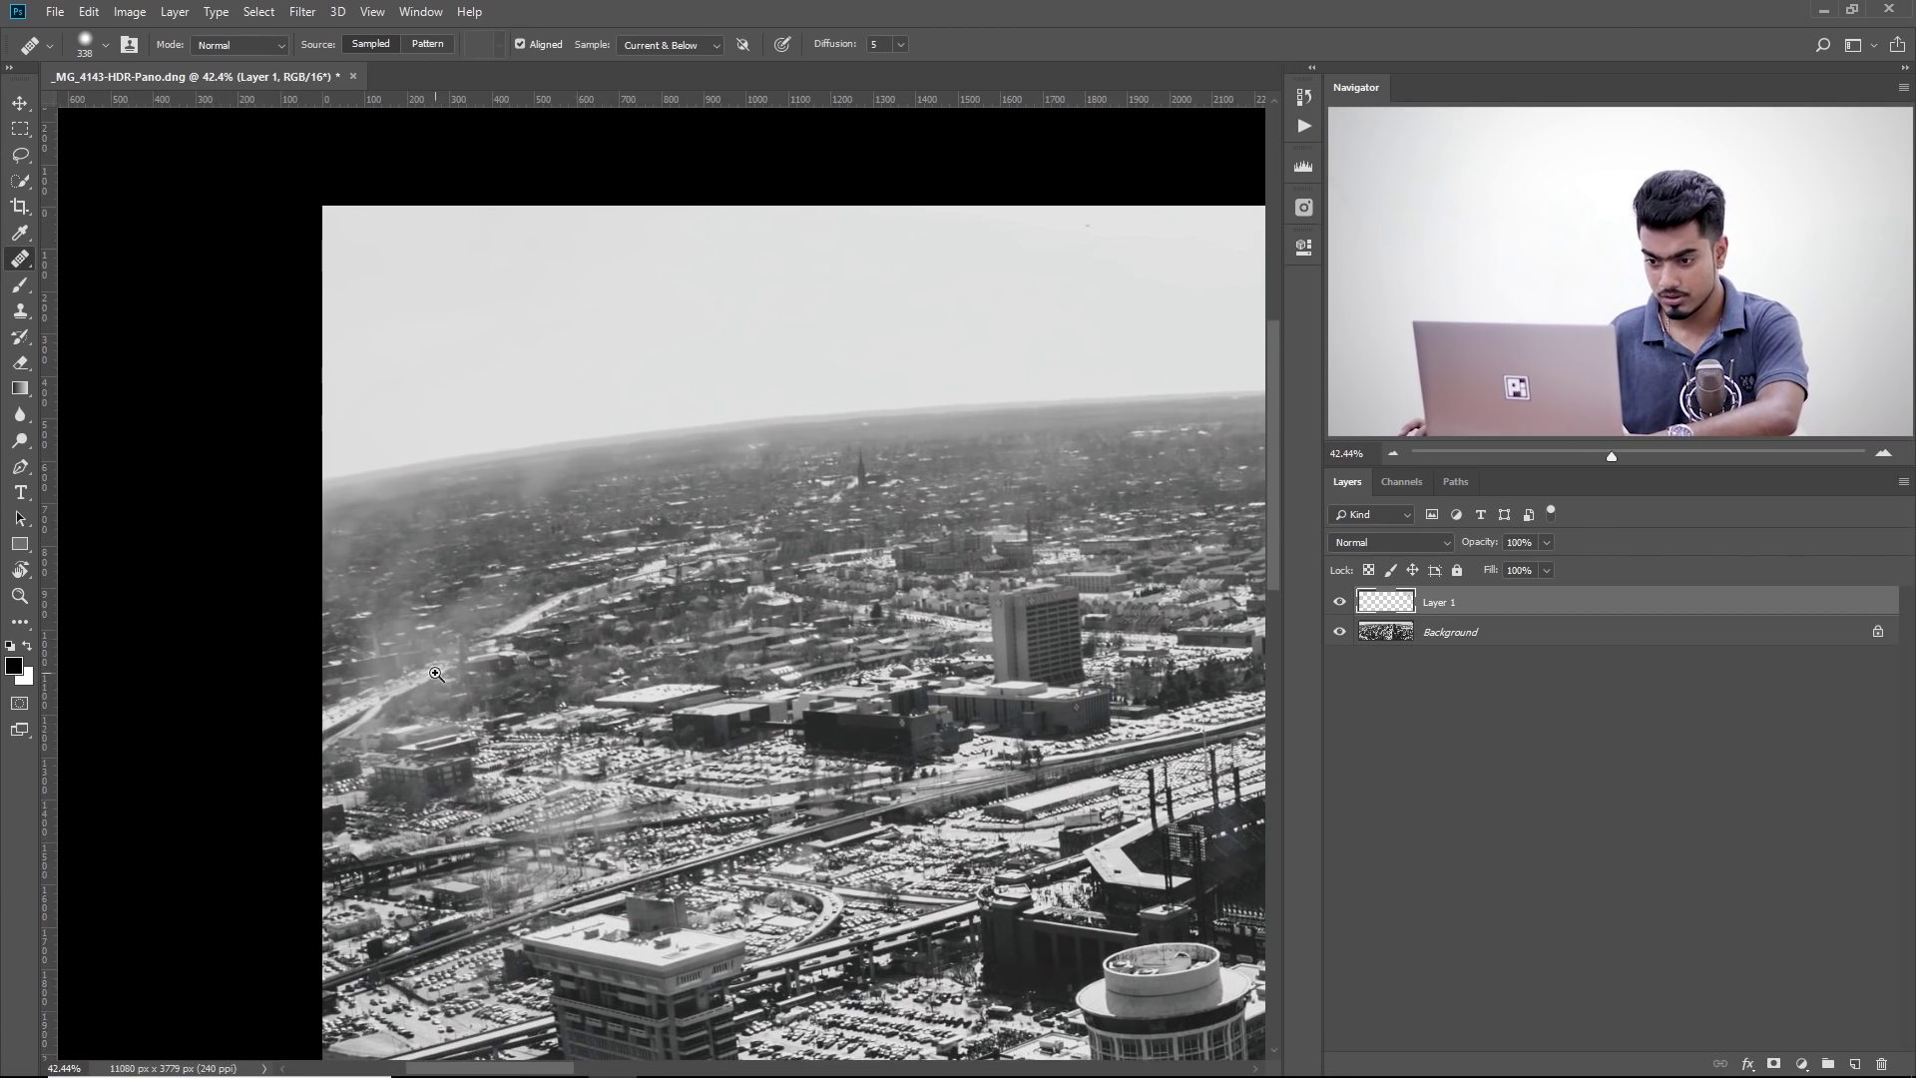
{"action": "scroll", "coordinate": [434, 644], "scroll_direction": "up", "scroll_amount": 3}
{"action": "left_click_drag", "start_coordinate": [458, 673], "coordinate": [529, 509]}
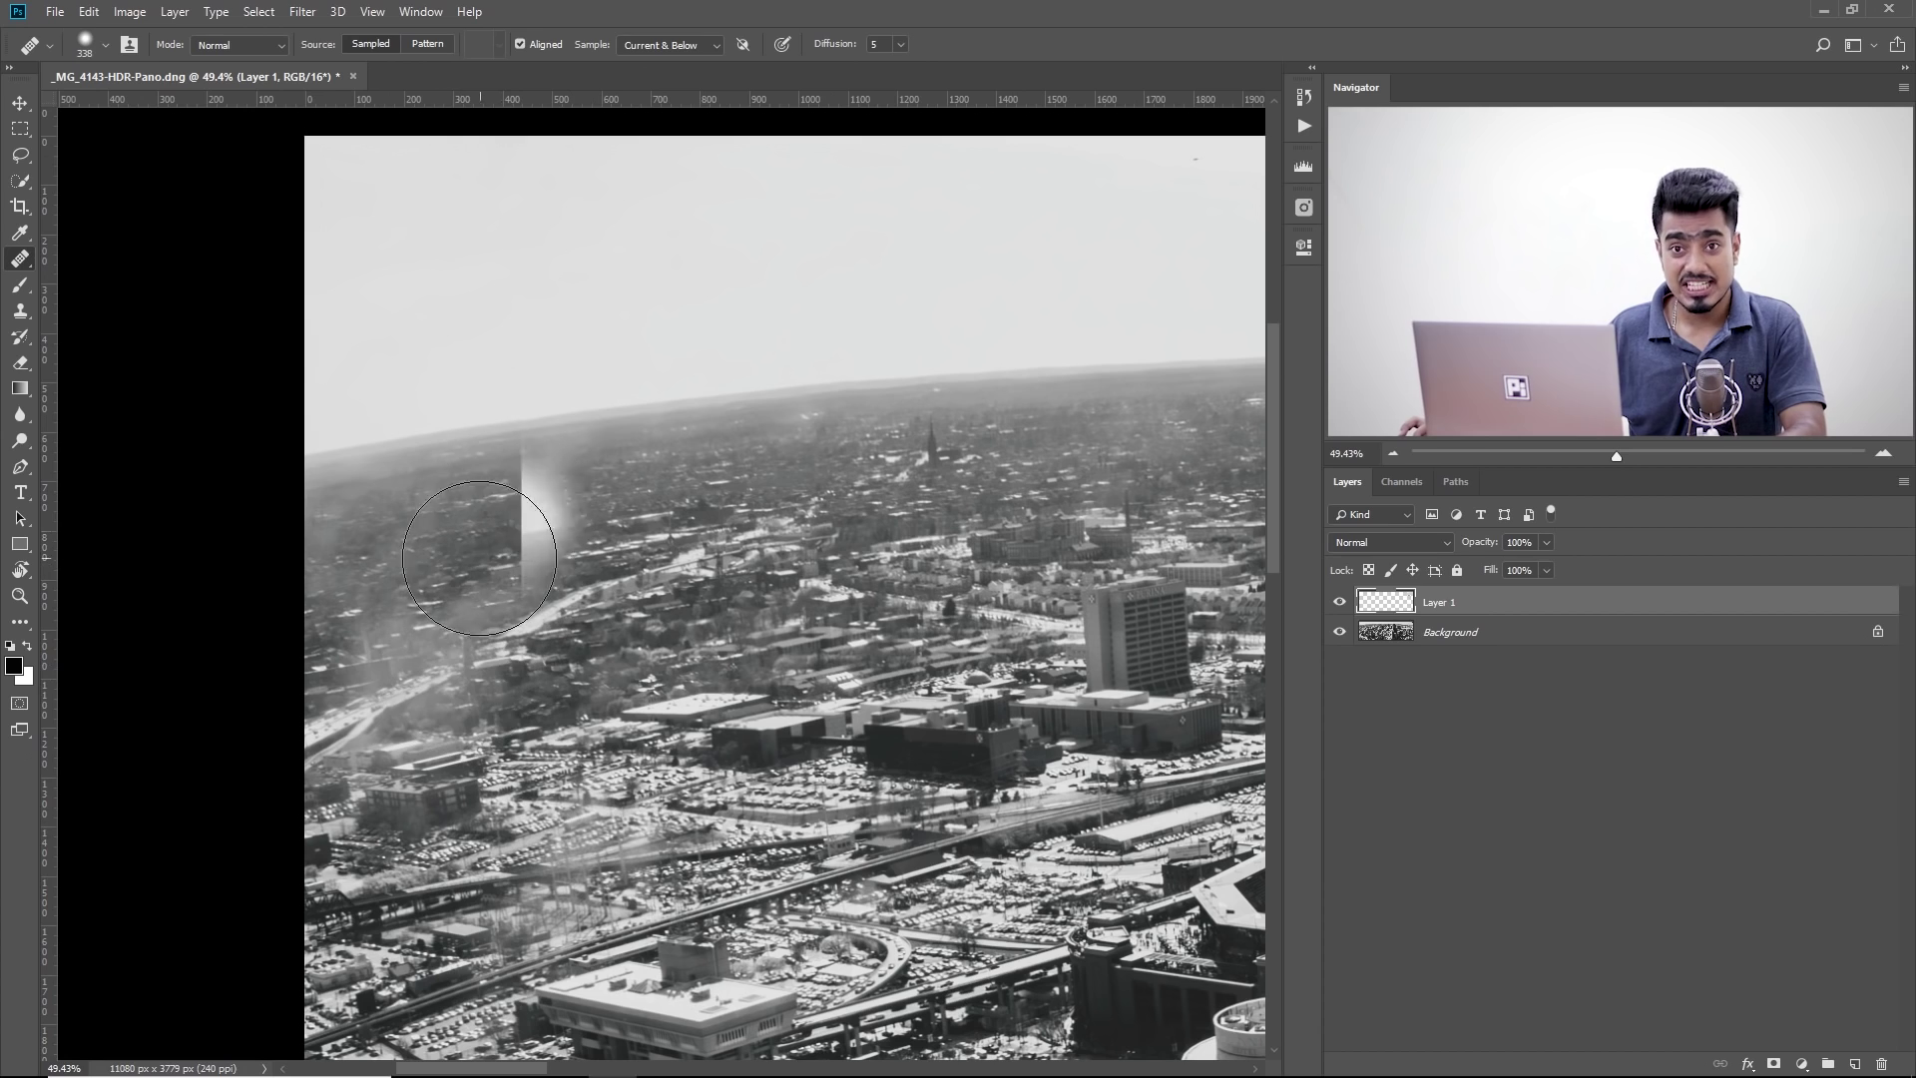
{"action": "mouse_move", "coordinate": [570, 798]}
{"action": "left_mouse_down"}
{"action": "mouse_move", "coordinate": [545, 866]}
{"action": "mouse_move", "coordinate": [468, 761]}
{"action": "mouse_move", "coordinate": [489, 674]}
{"action": "left_mouse_up"}
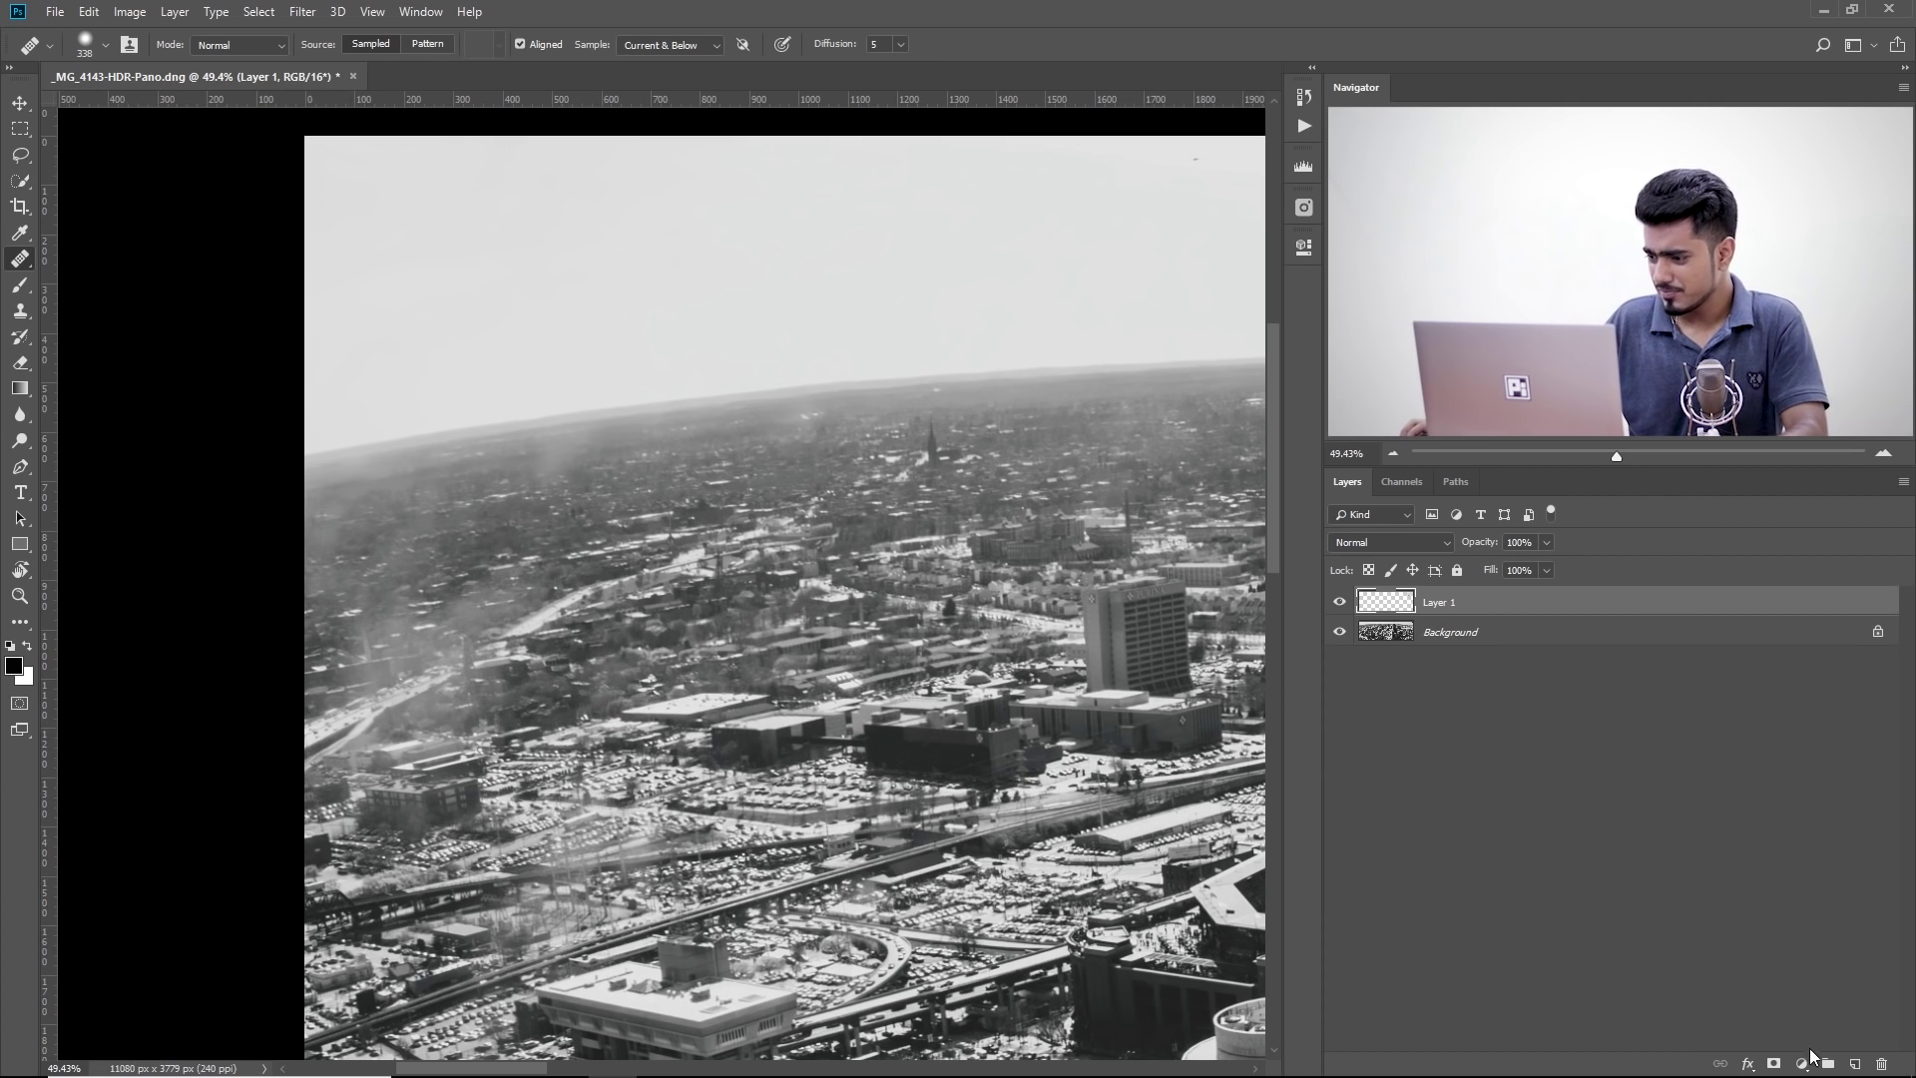
Add a Curves 1 adjustment layer on top, pulling its black point inward to deepen shadows.
{"action": "left_click", "coordinate": [1802, 1064]}
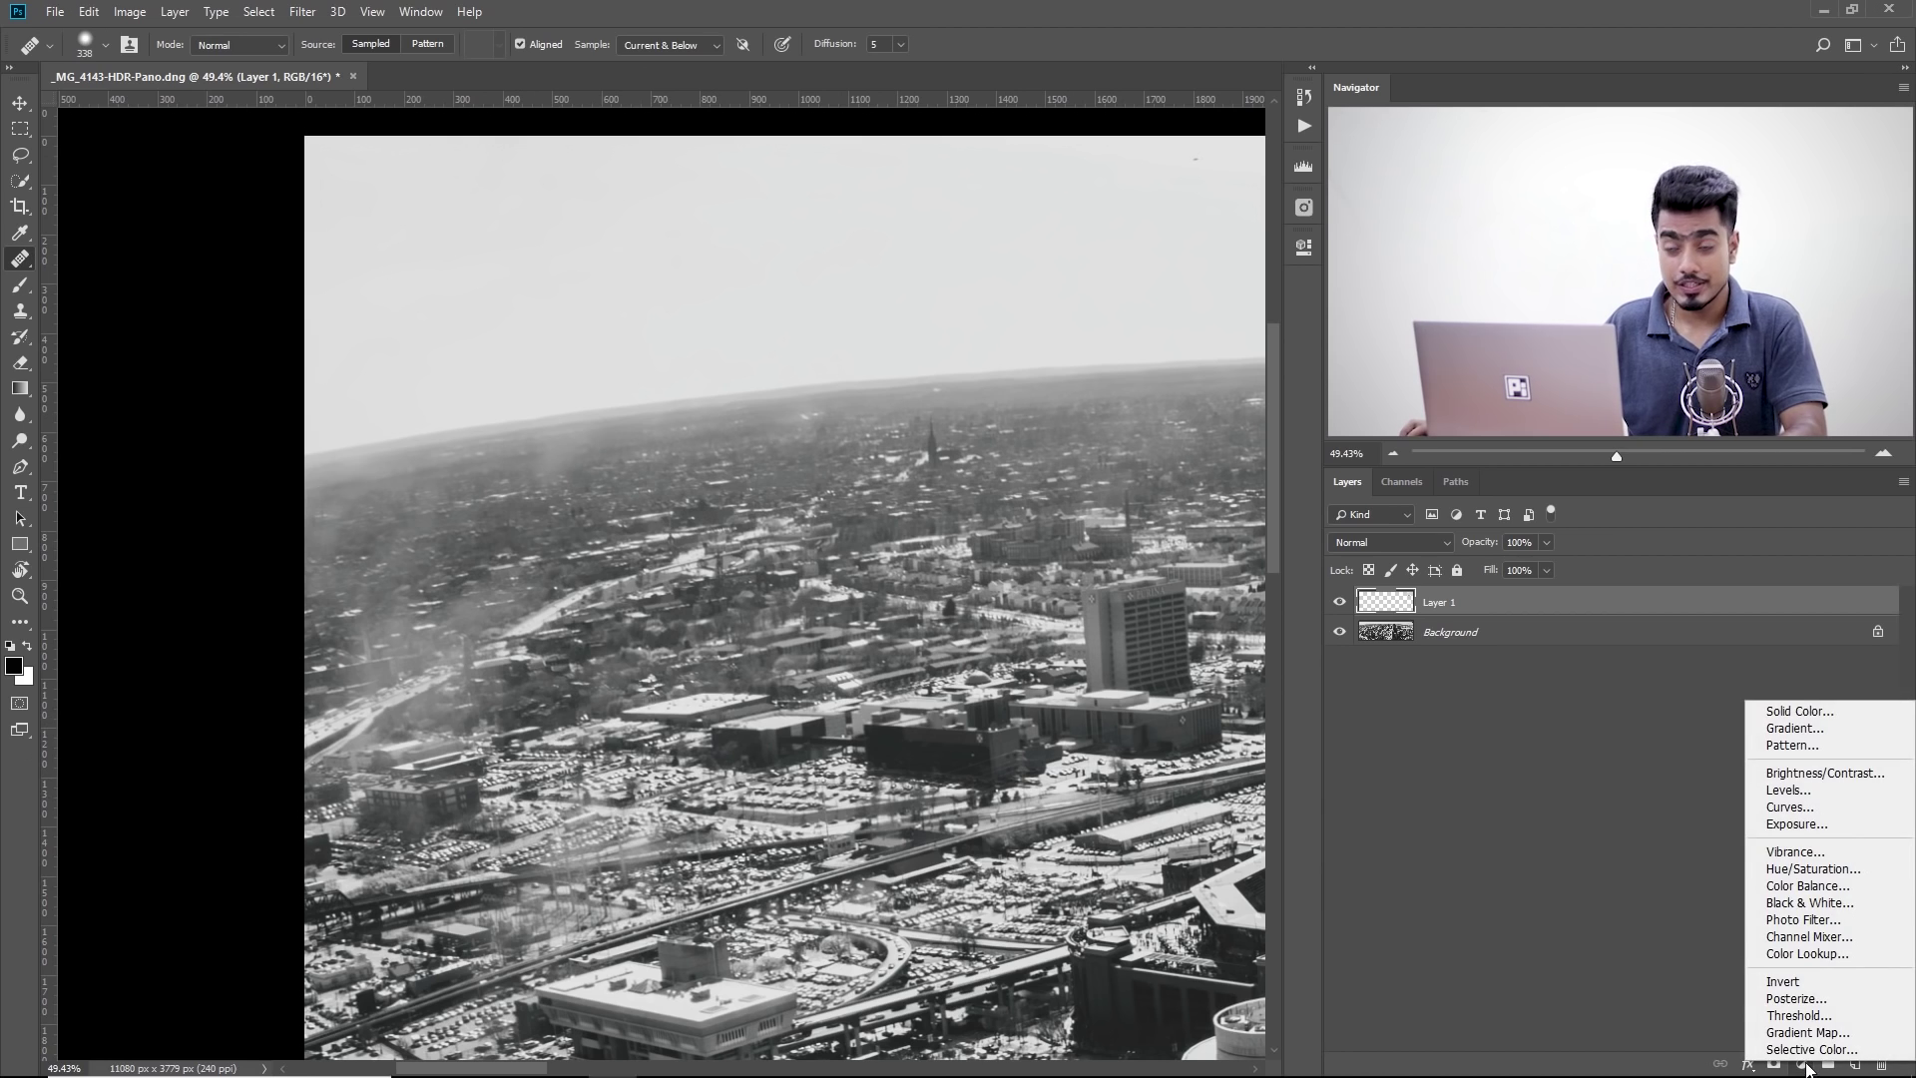
{"action": "left_click", "coordinate": [1773, 807]}
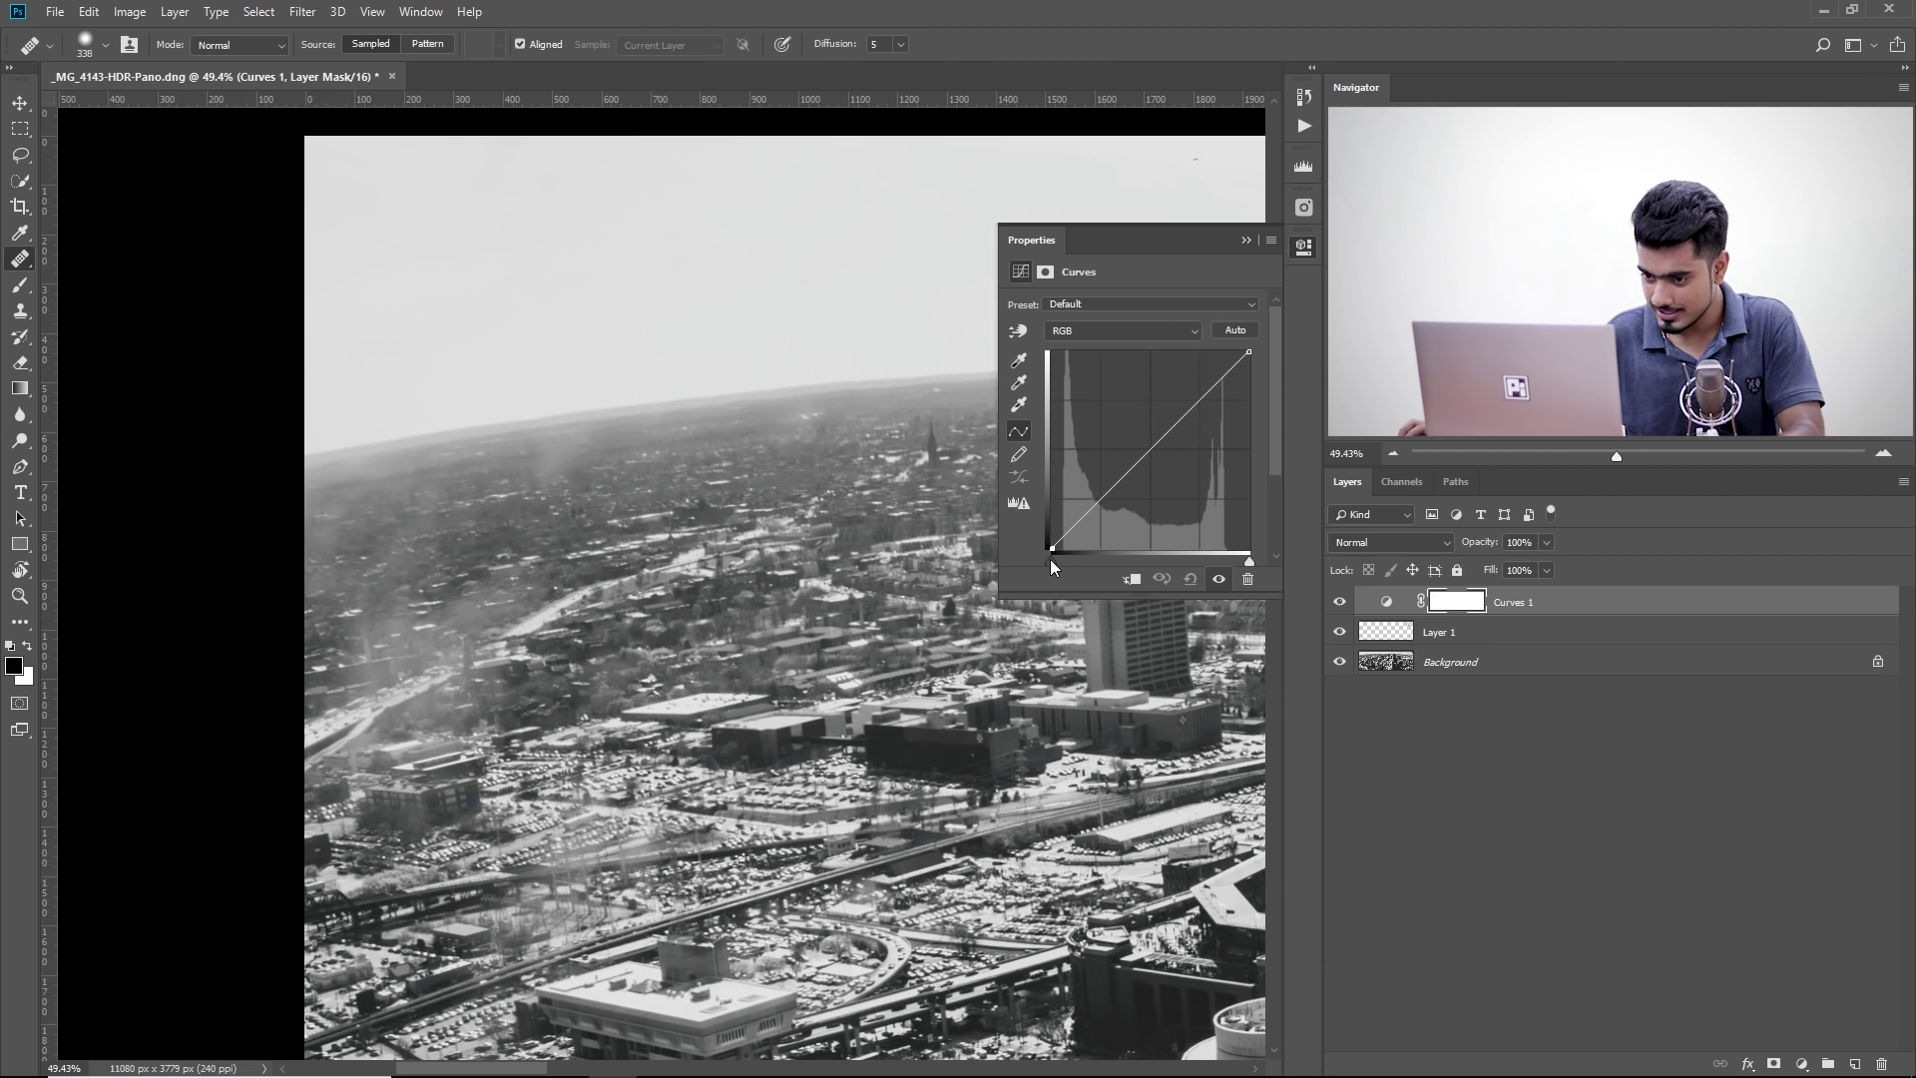
{"action": "left_click_drag", "start_coordinate": [1050, 565], "coordinate": [1076, 563]}
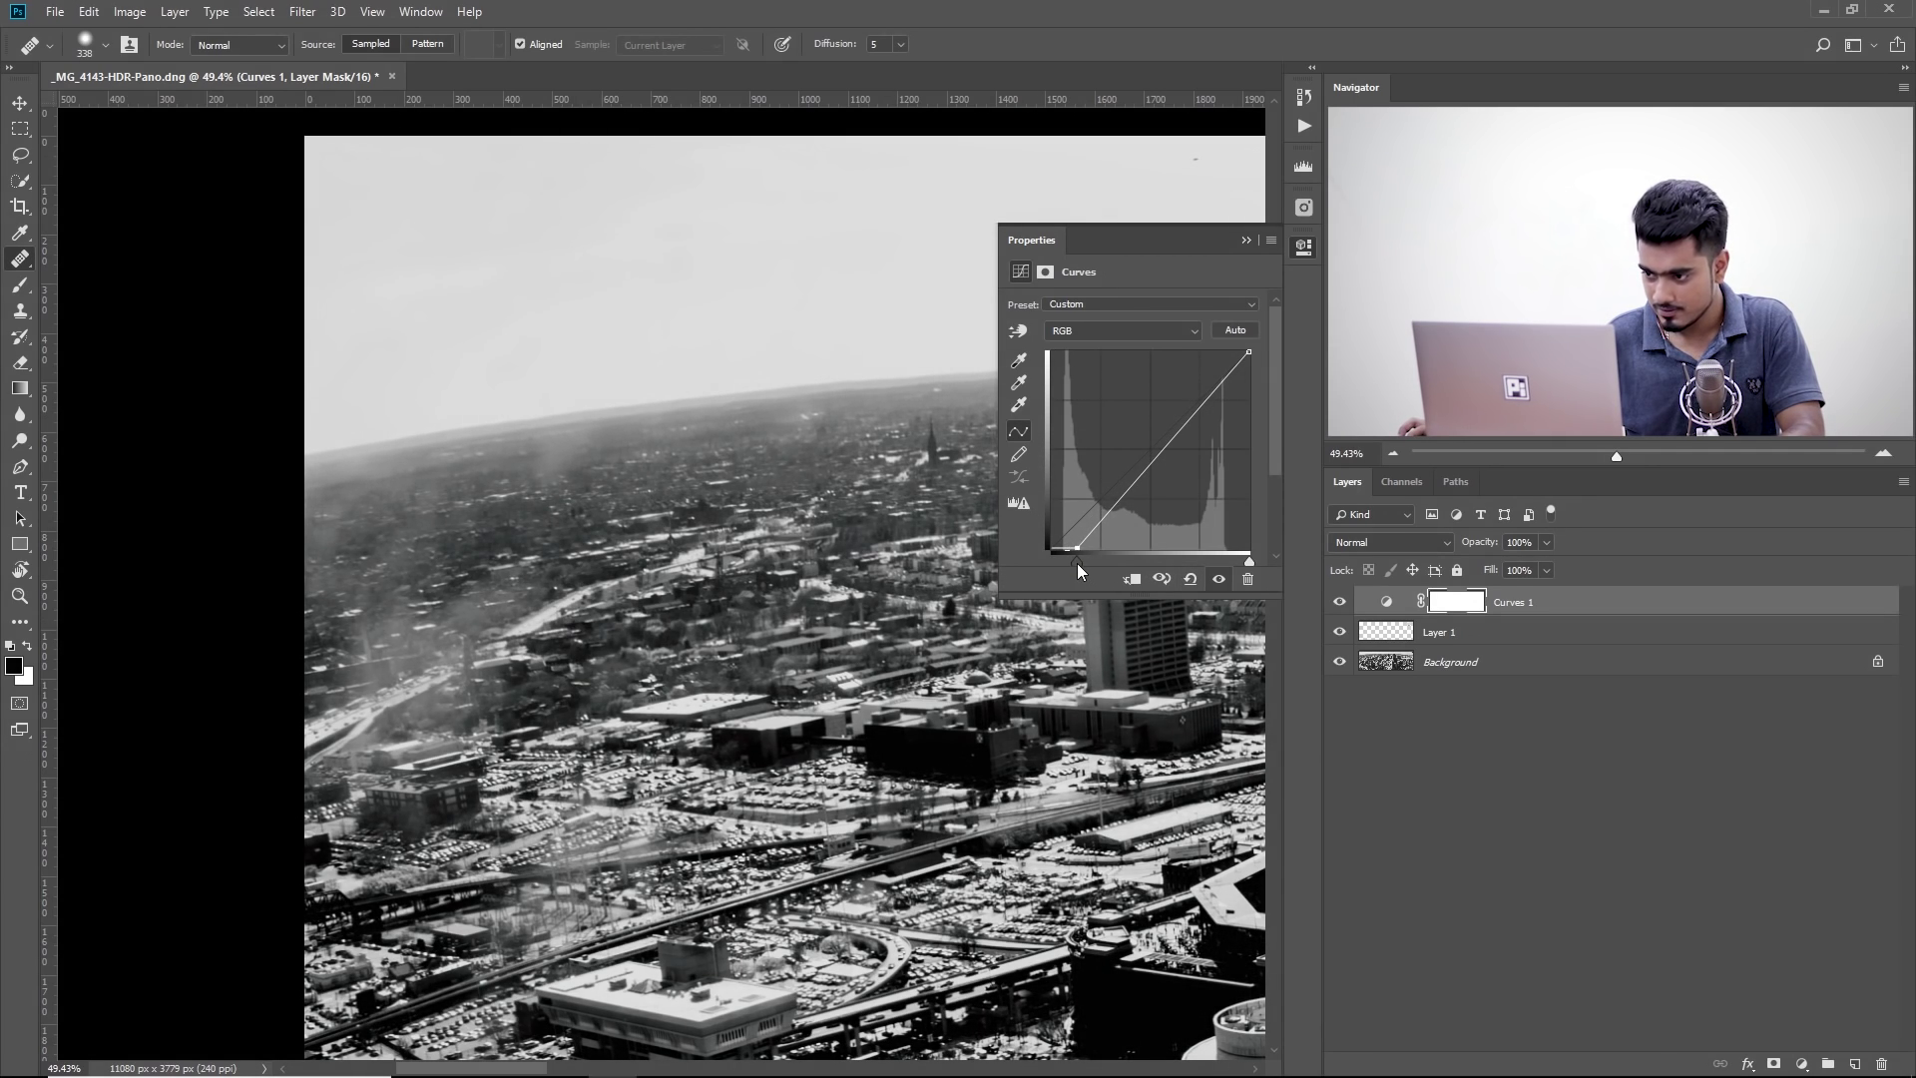
{"action": "left_click", "coordinate": [1250, 238]}
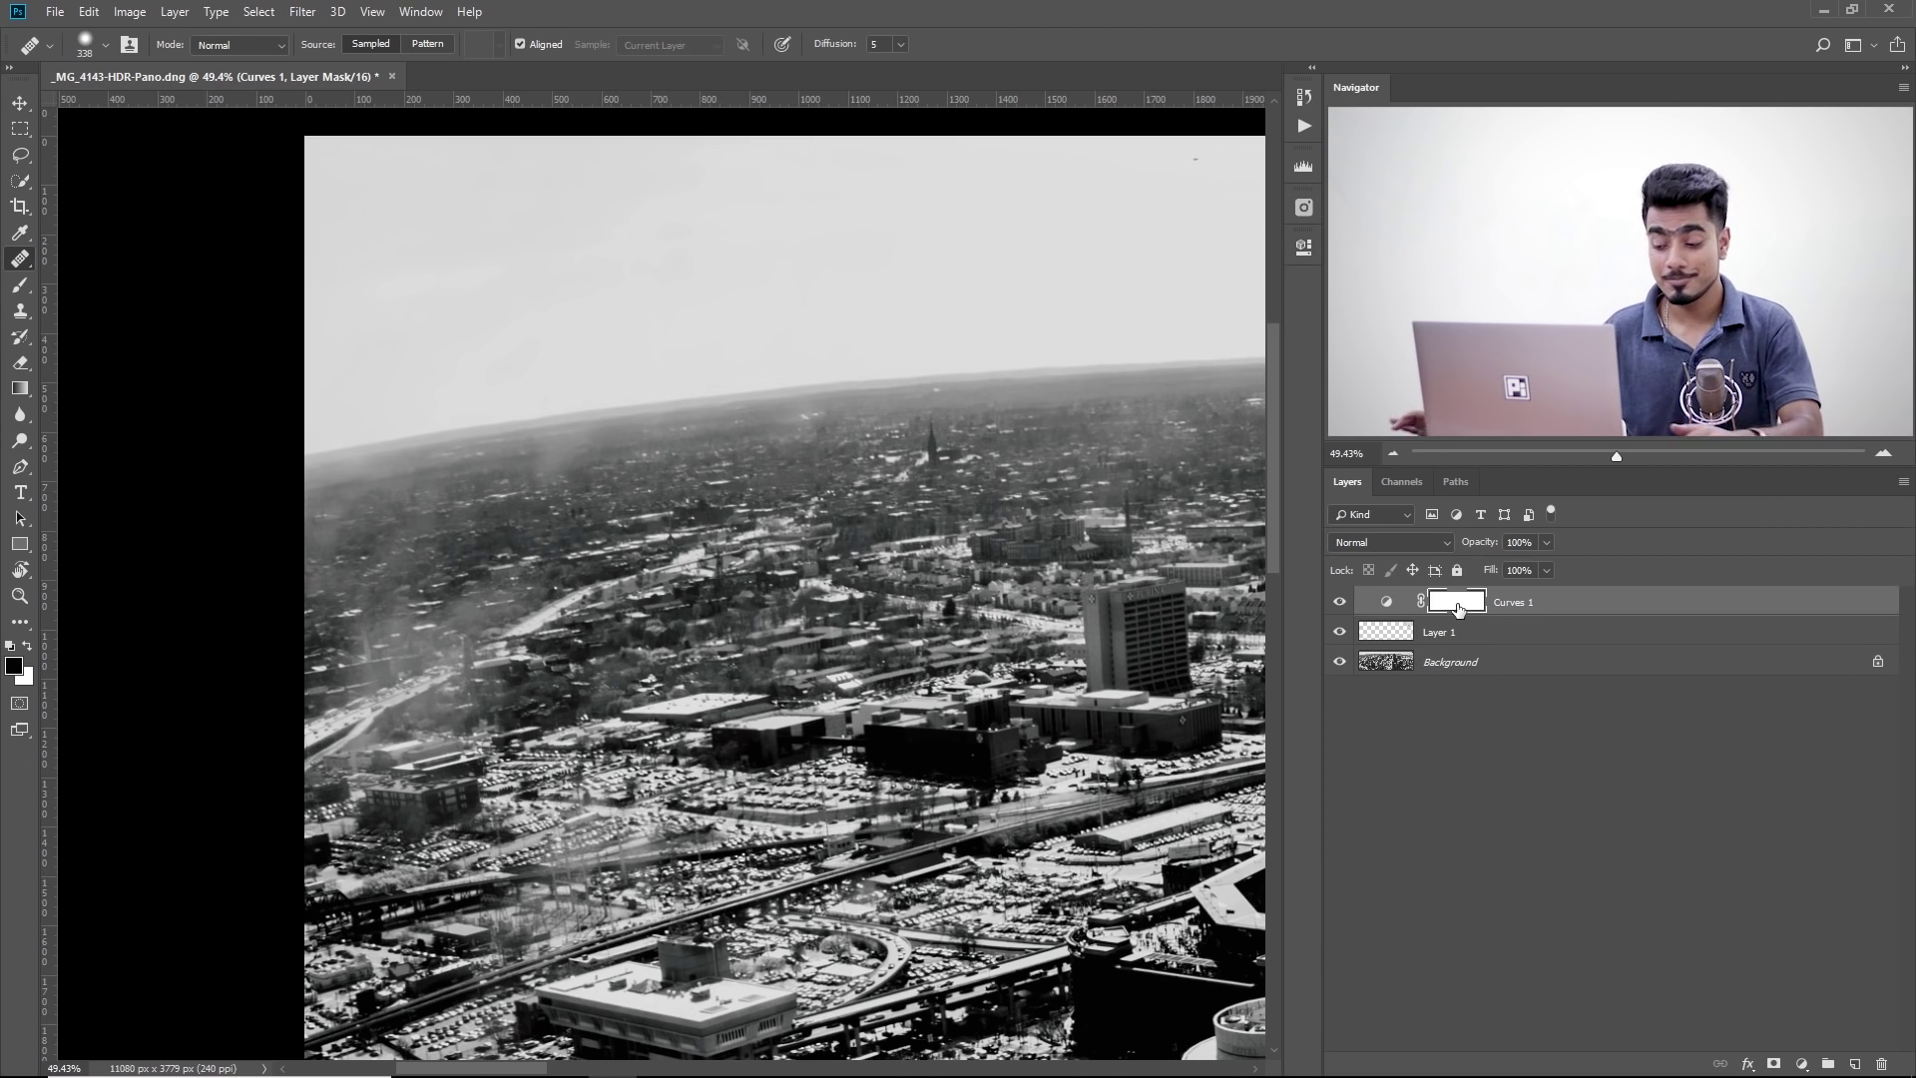
Invert the Curves 1 mask to black and switch to the Brush tool at 20% flow.
{"action": "key", "text": "ctrl+i"}
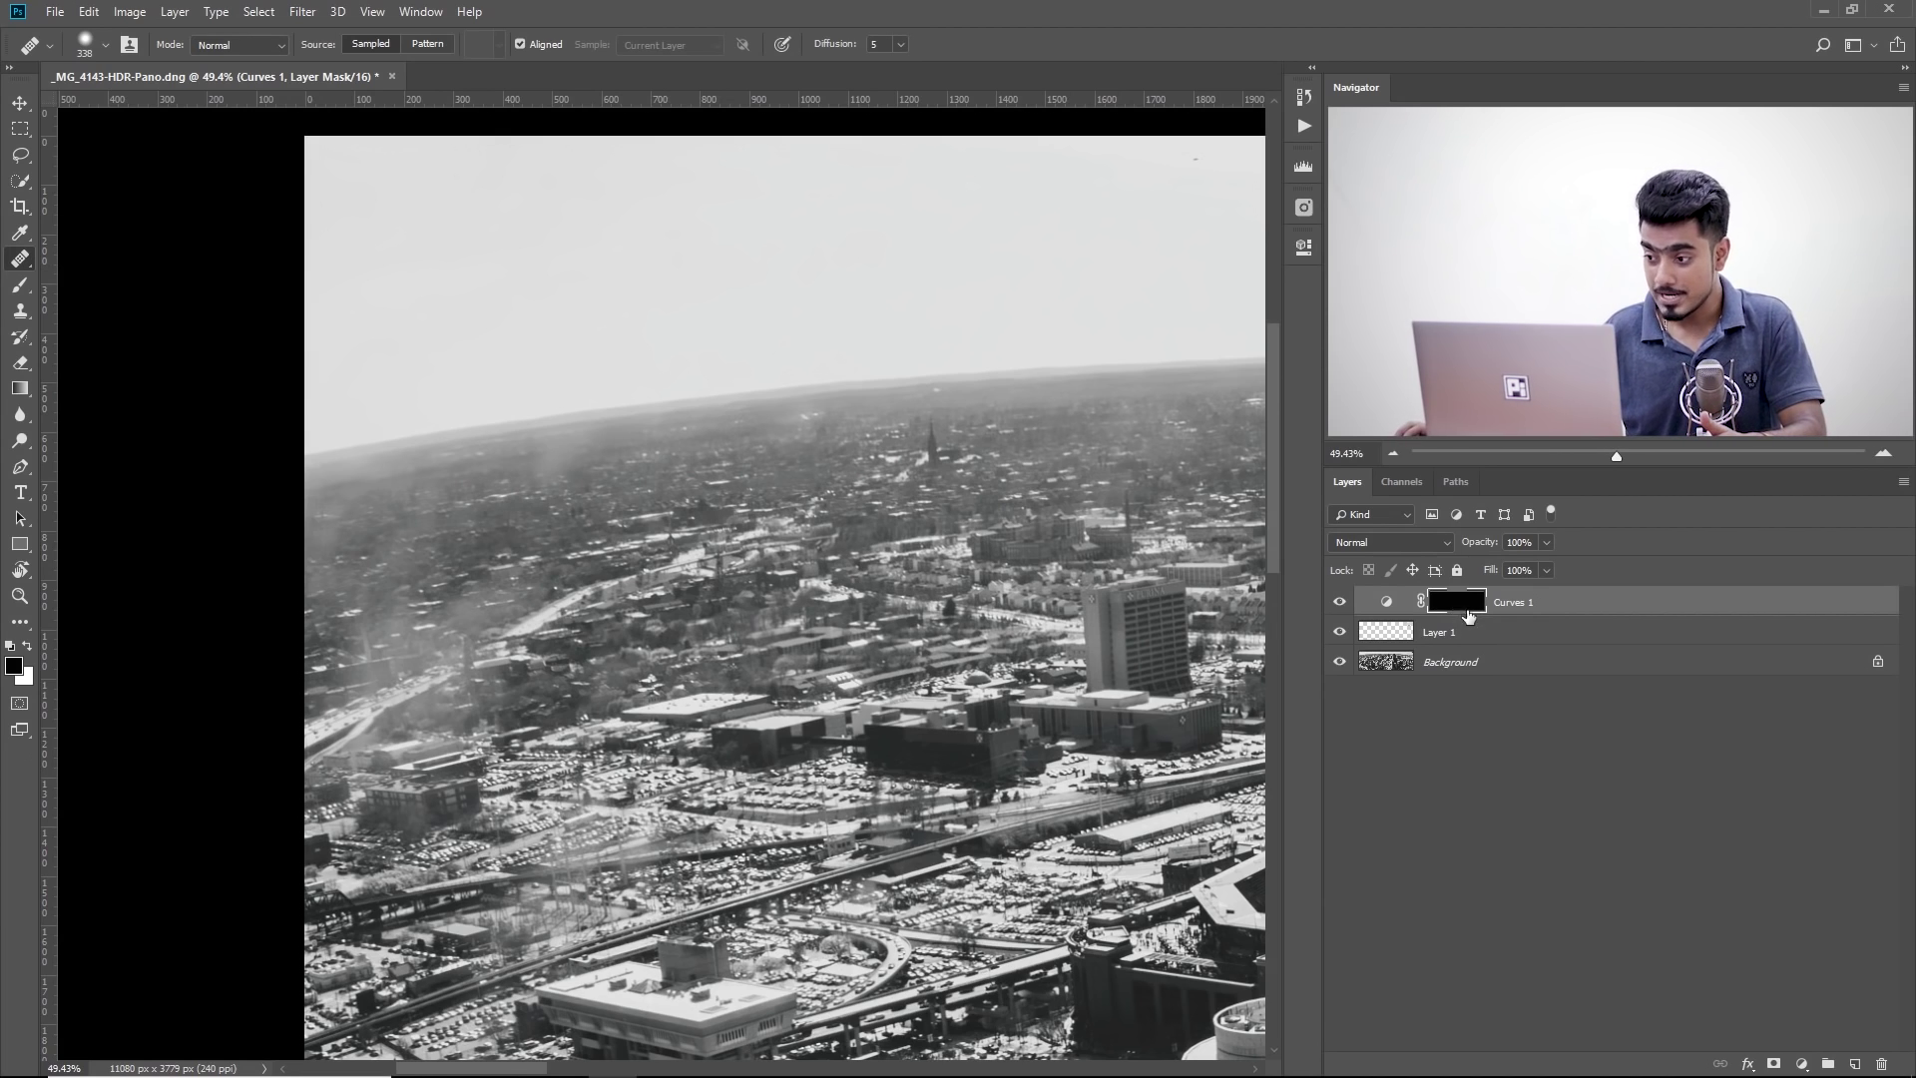
{"action": "left_click", "coordinate": [24, 285]}
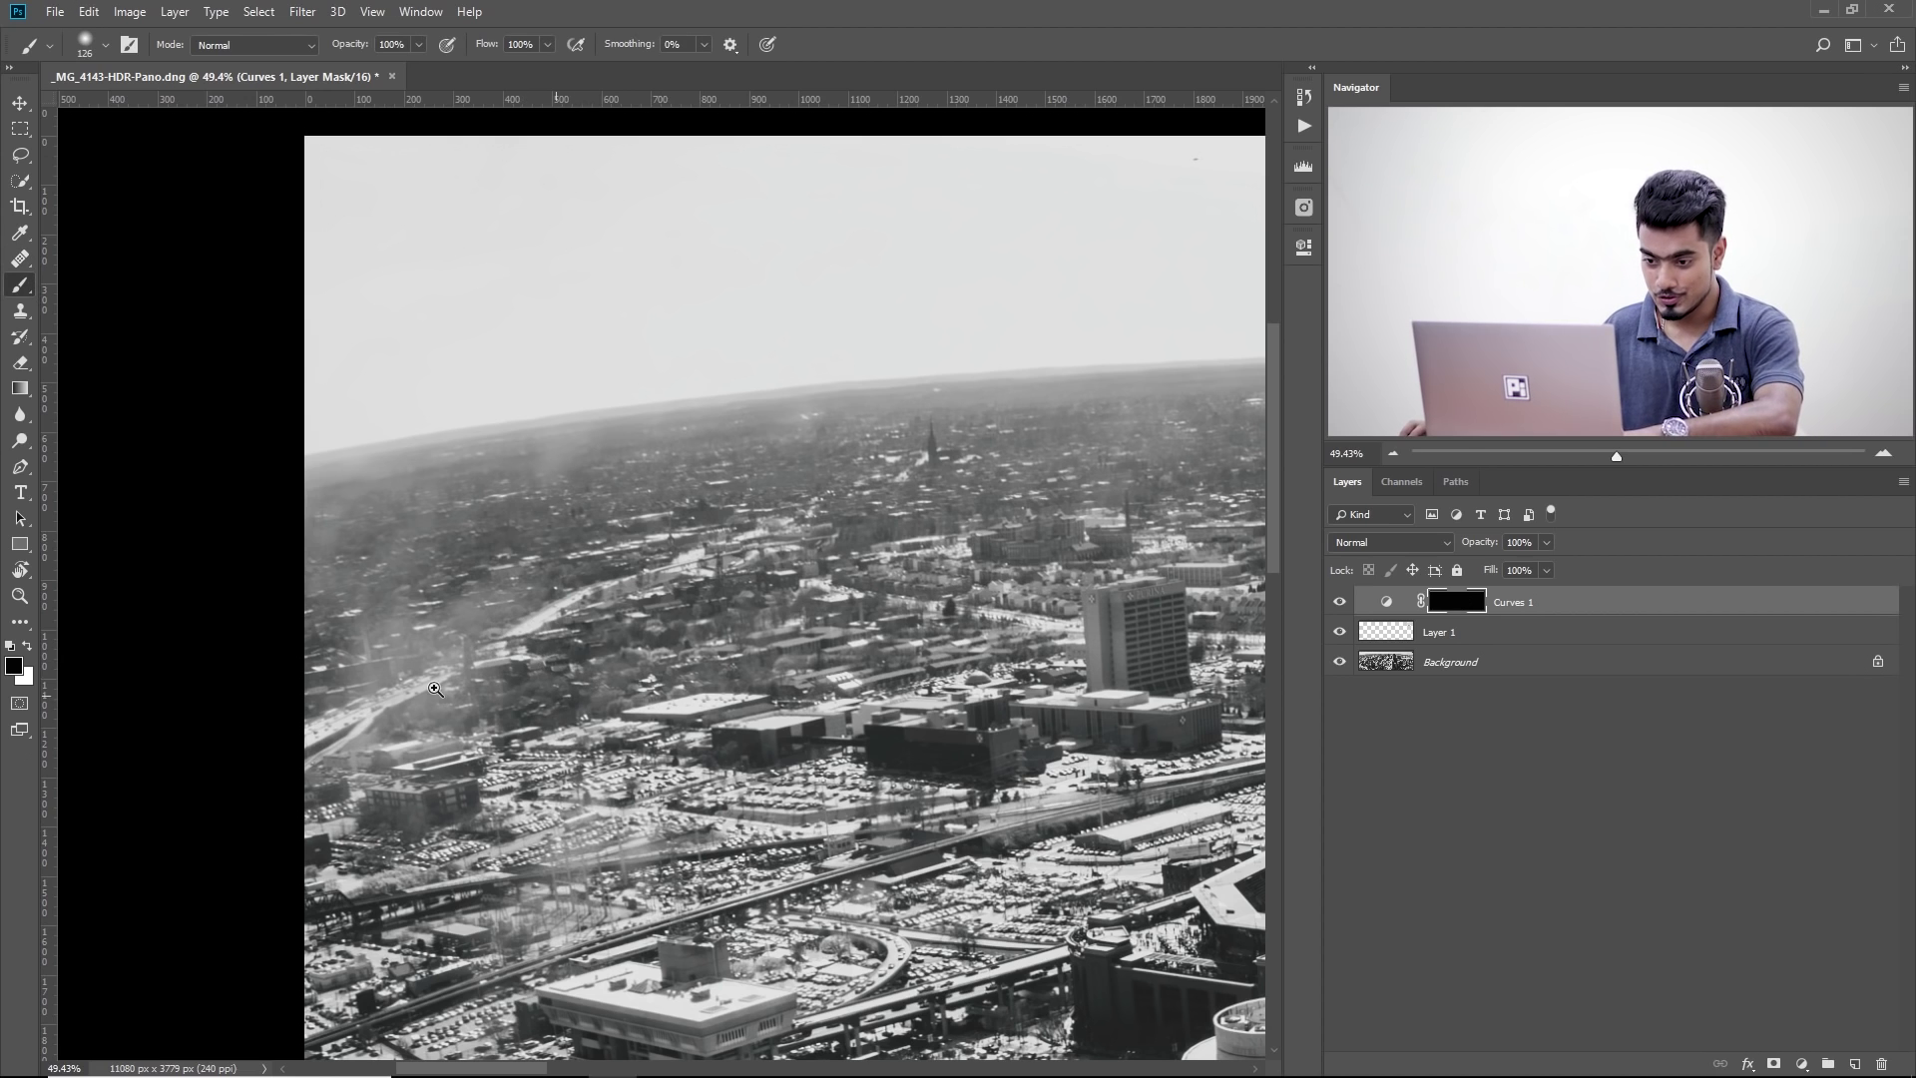
{"action": "left_click_drag", "start_coordinate": [435, 689], "coordinate": [486, 678]}
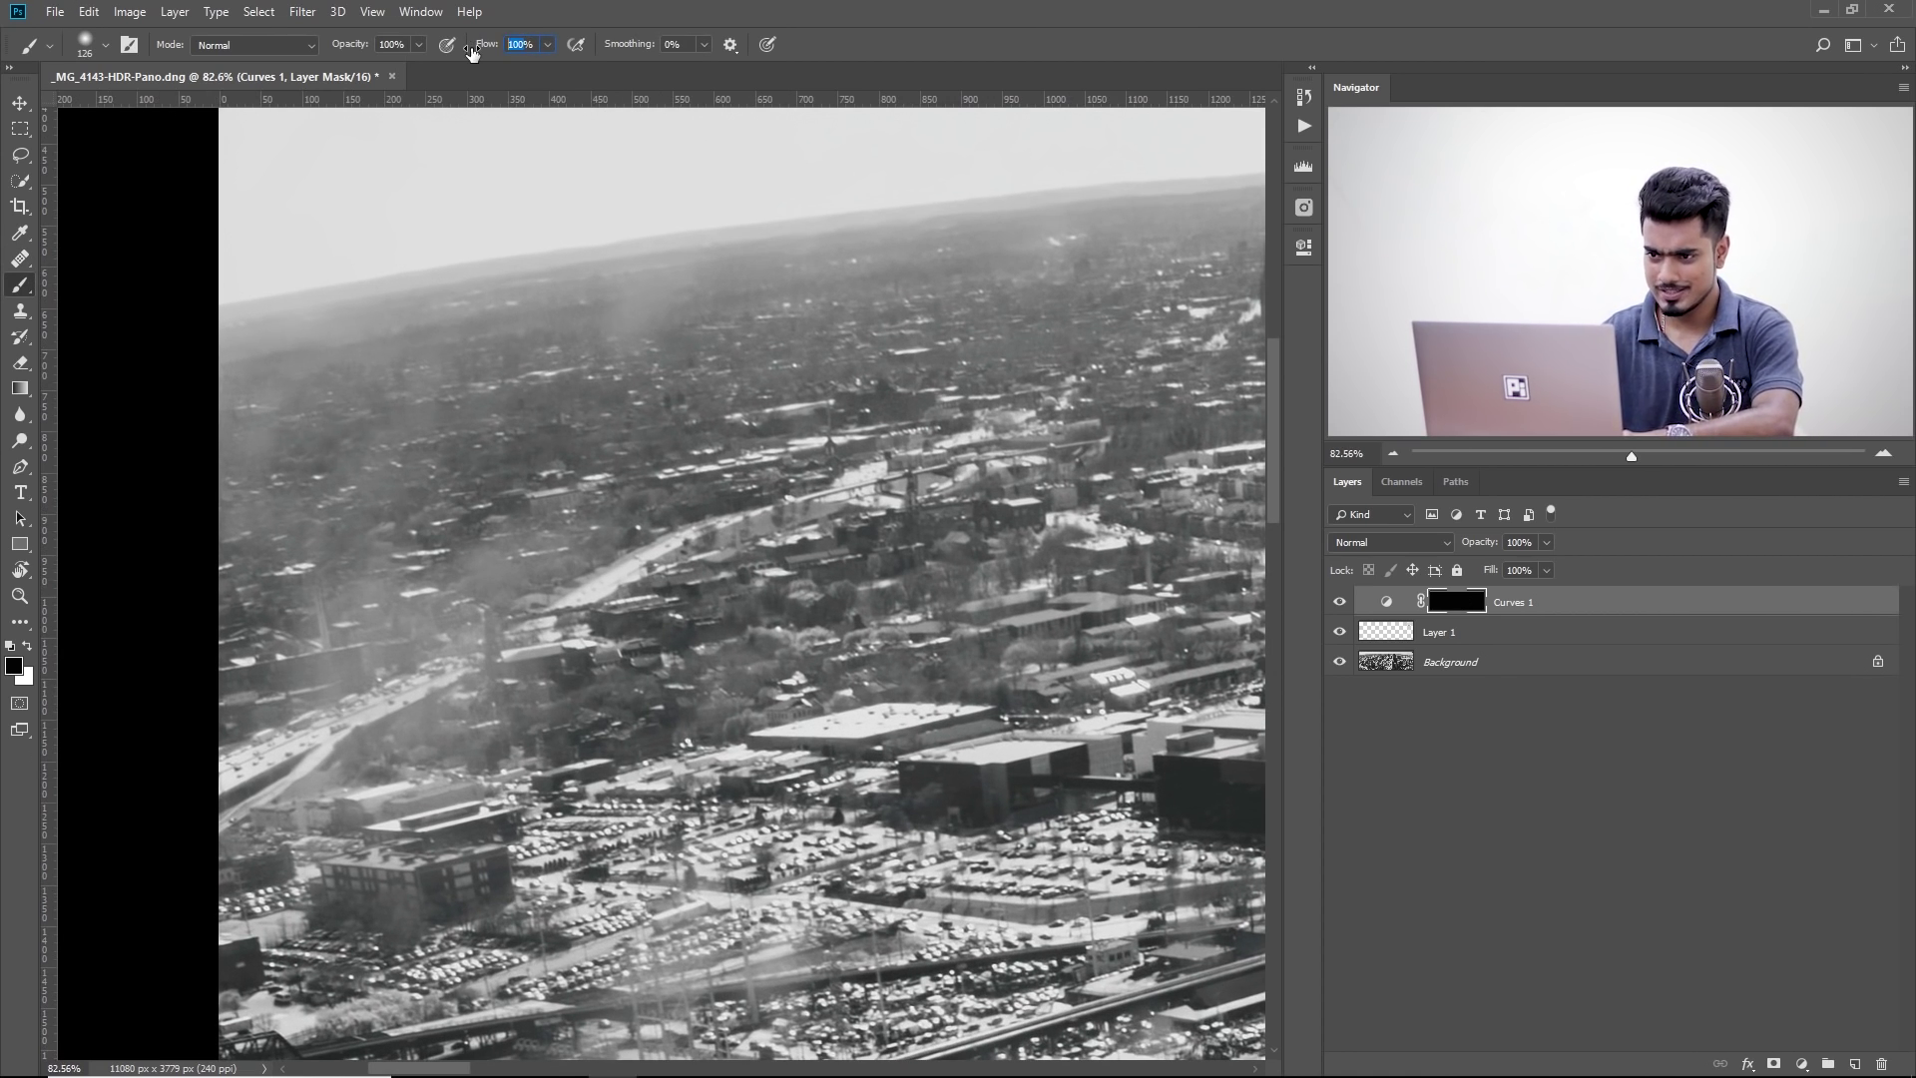
{"action": "type", "text": "20"}
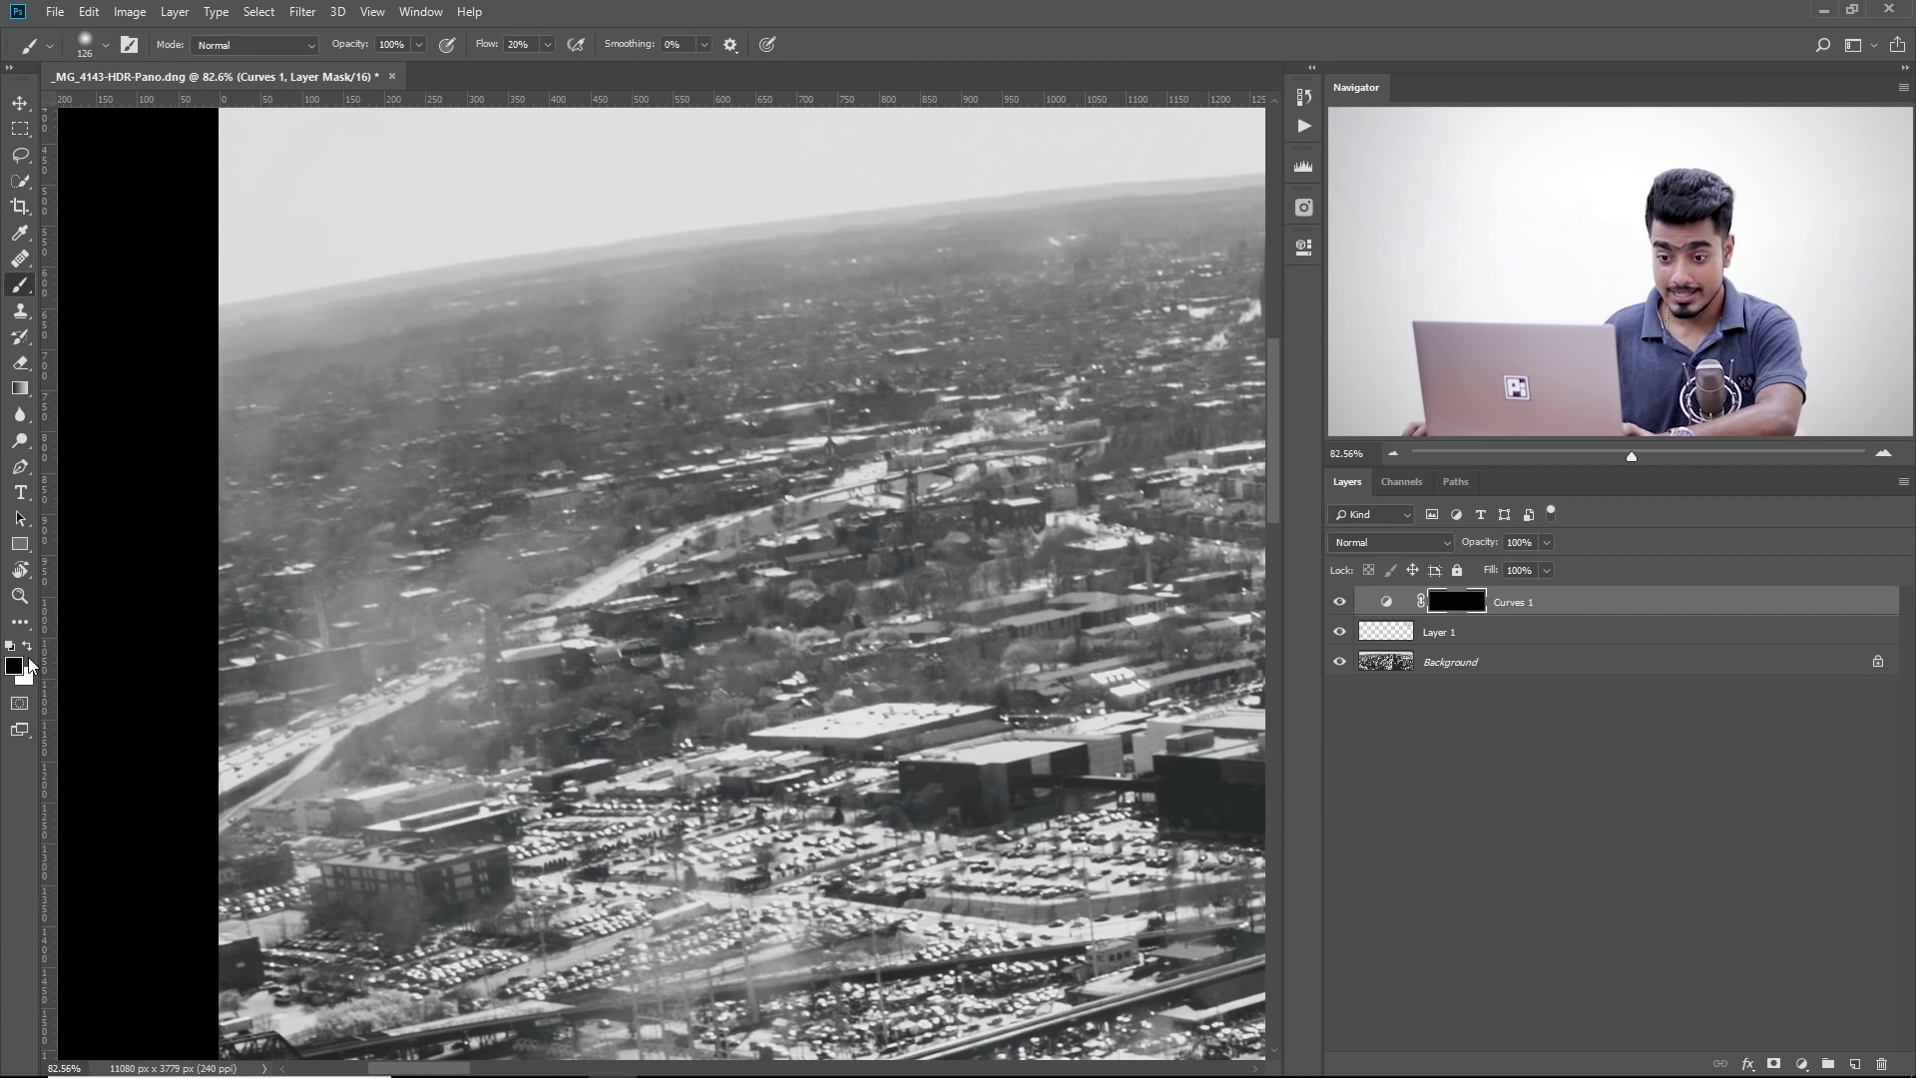
Size the brush to about 150 px and push the Curves black point further right.
{"action": "left_click_drag", "start_coordinate": [449, 694], "coordinate": [469, 695]}
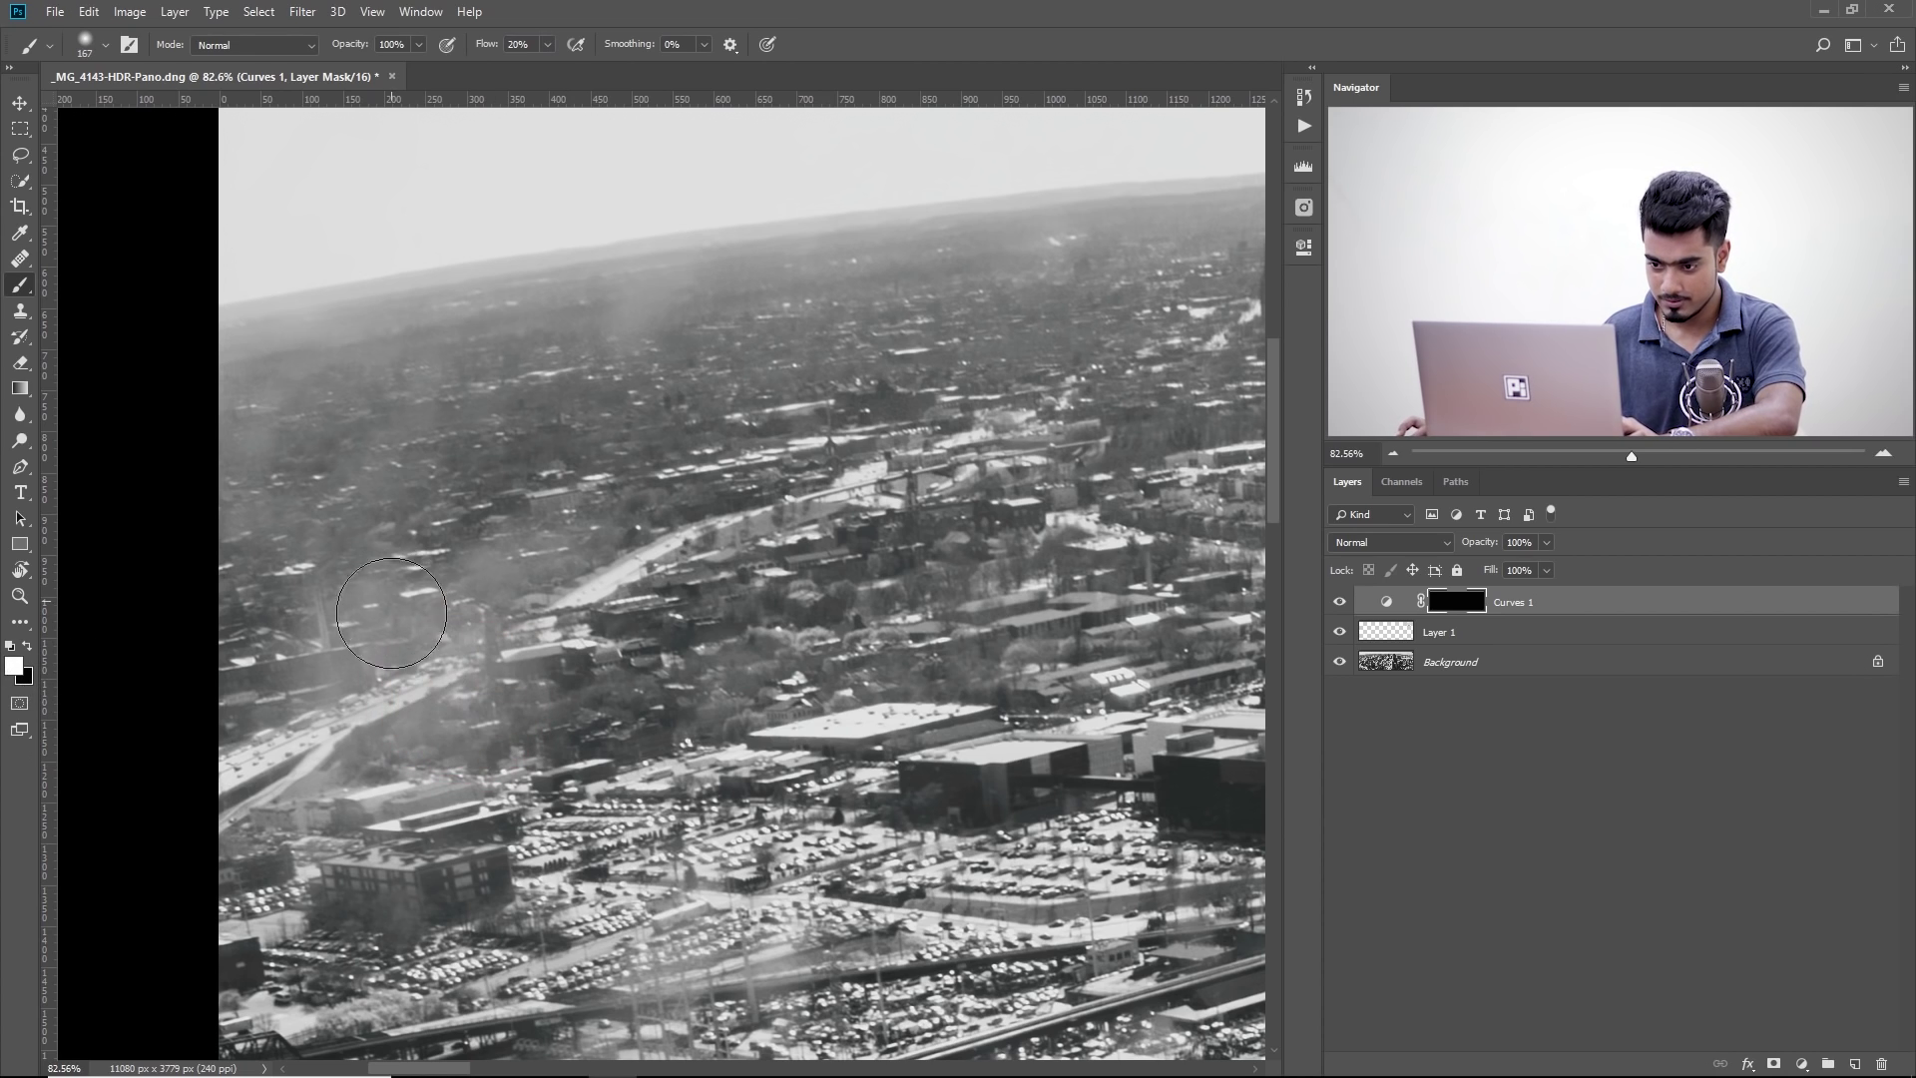
{"action": "left_click_drag", "start_coordinate": [388, 629], "coordinate": [377, 630]}
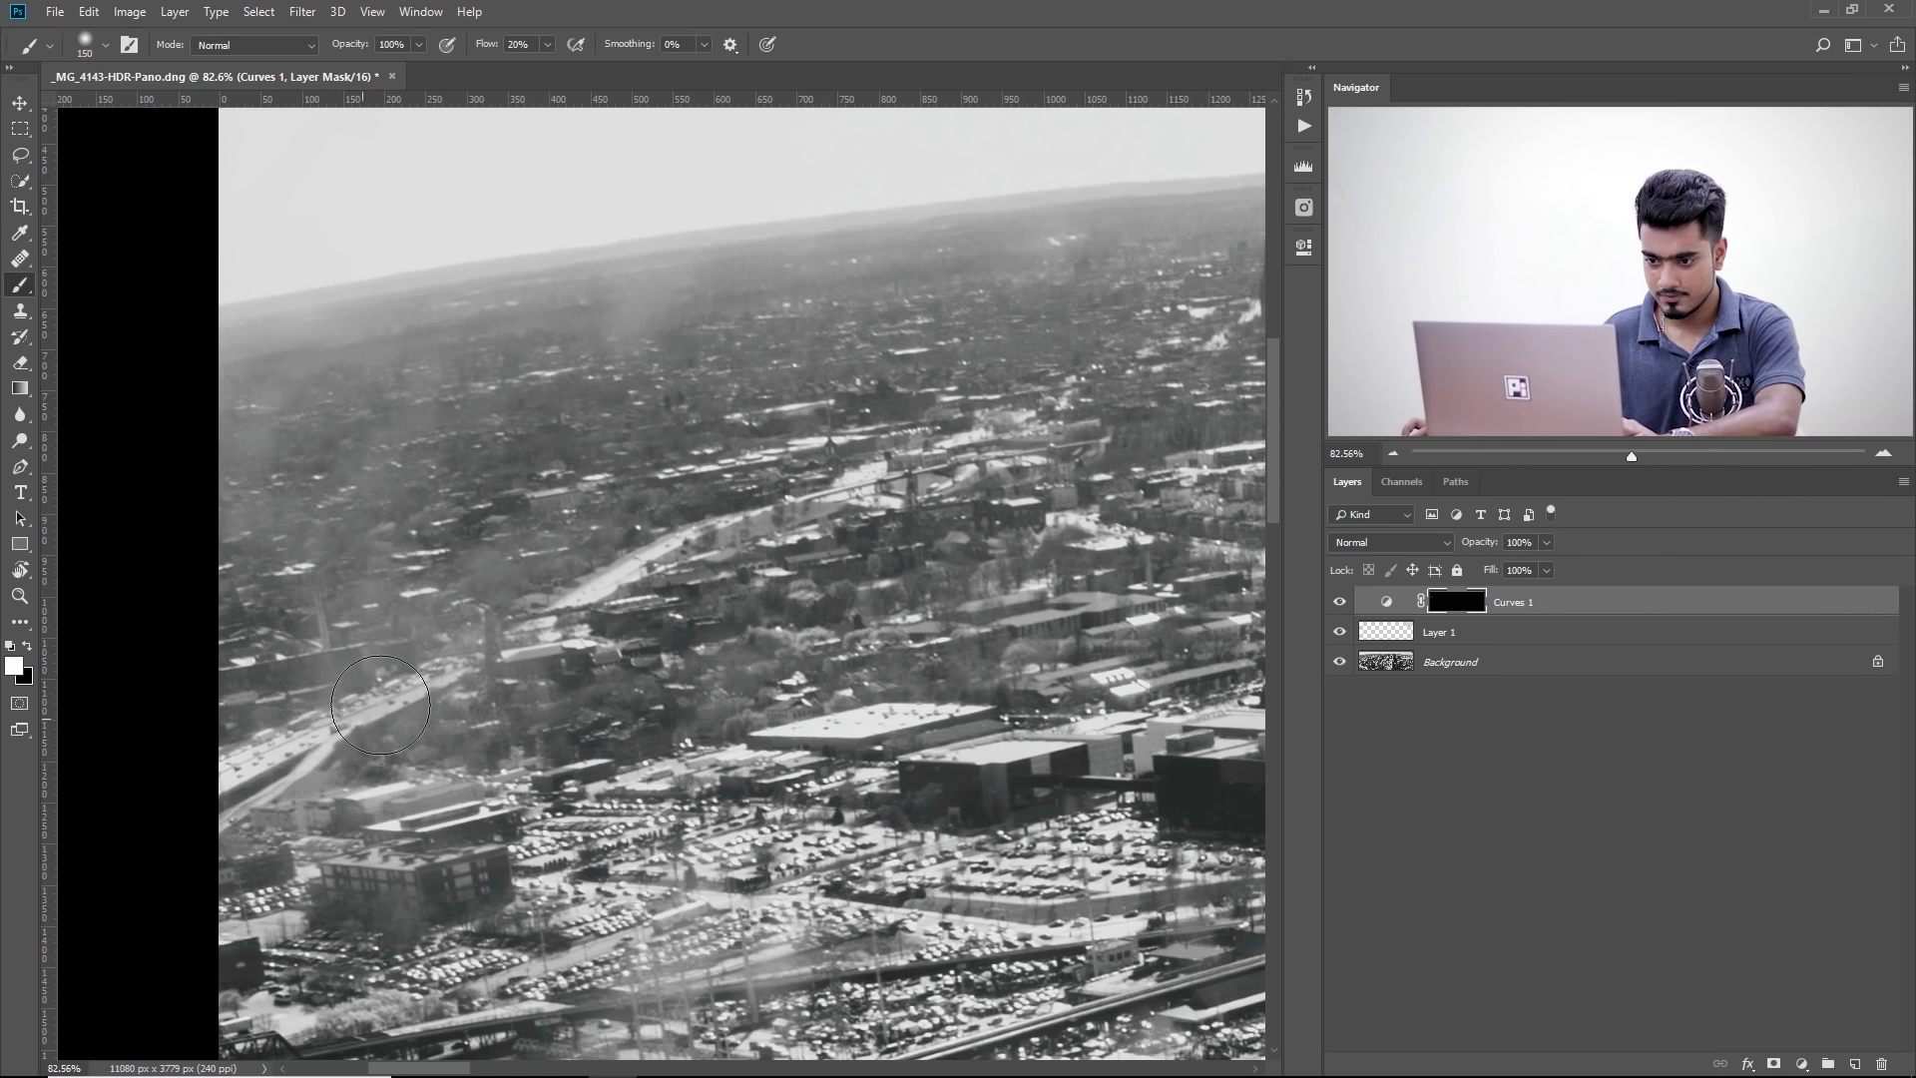
{"action": "double_click", "coordinate": [1389, 601]}
{"action": "left_click_drag", "start_coordinate": [1083, 562], "coordinate": [1090, 559]}
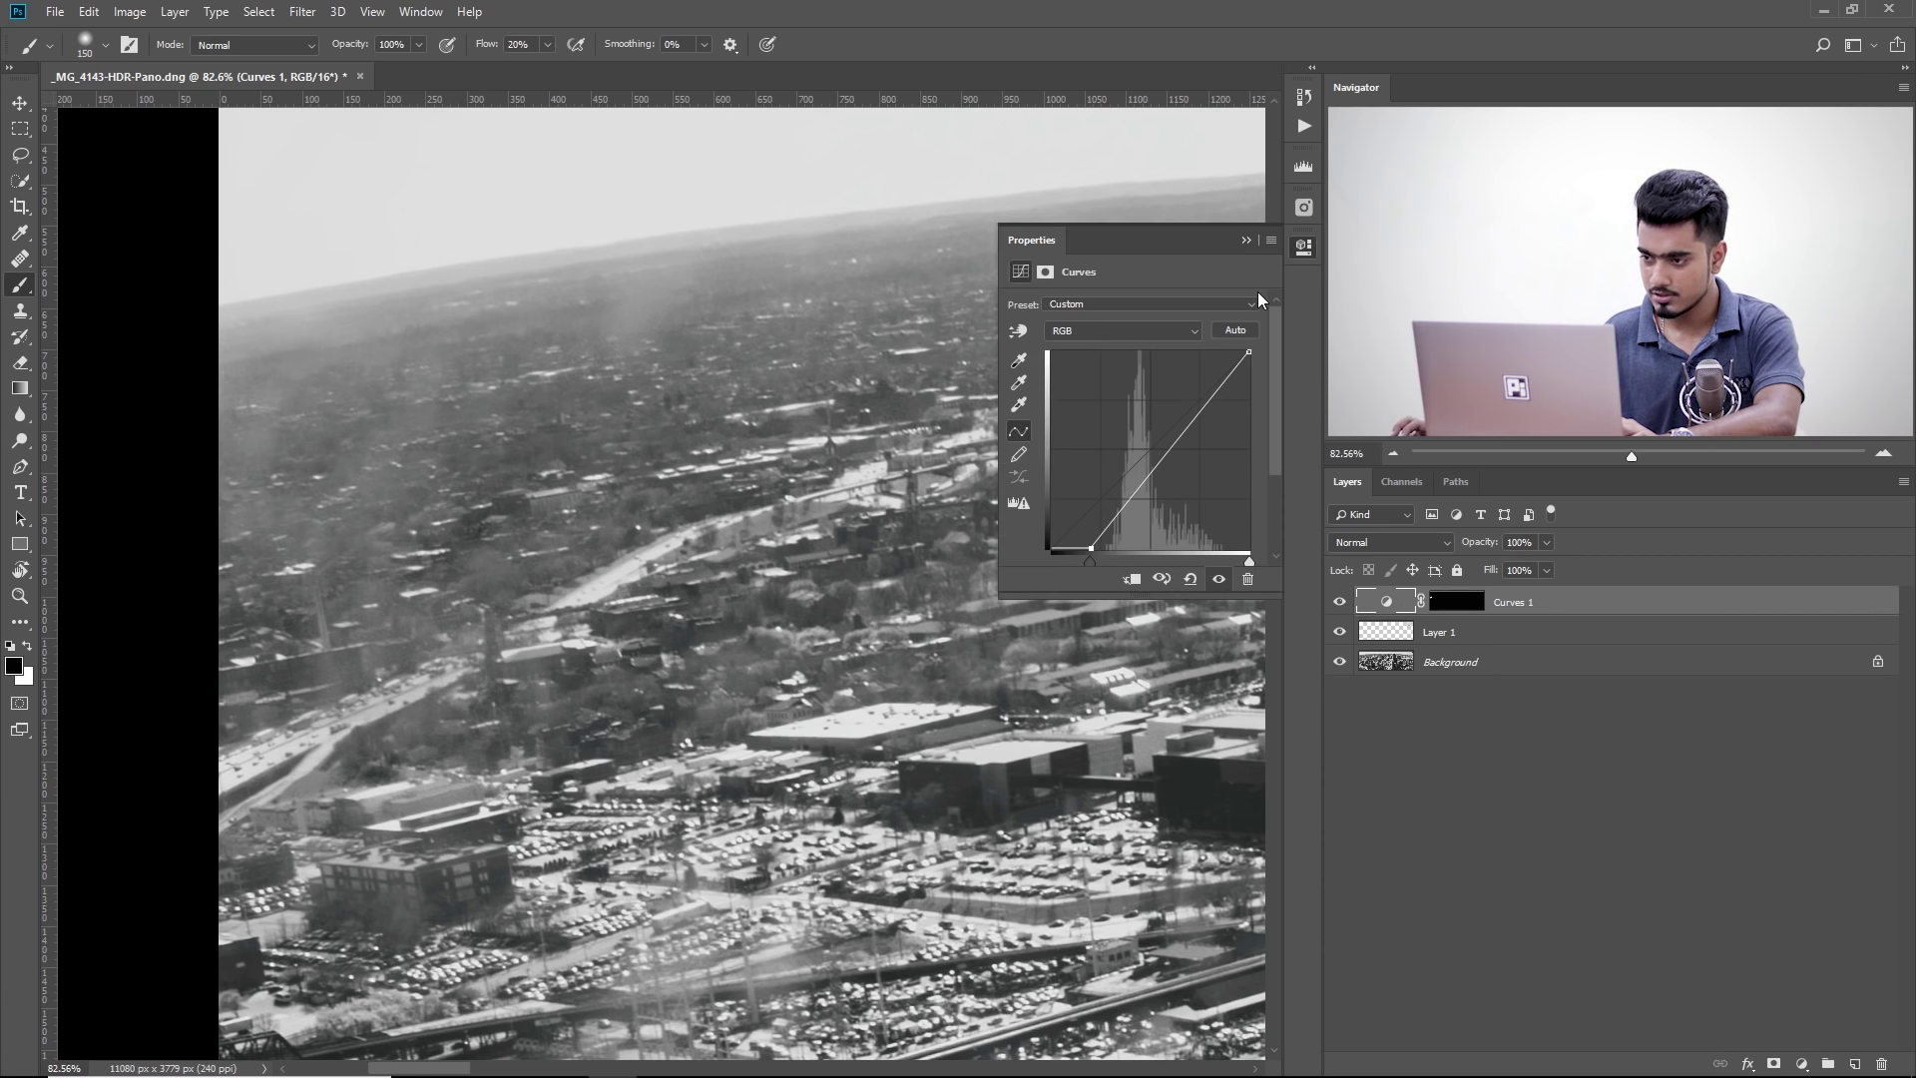
Paint white on the Curves 1 mask over the hazy glass patches at left, using brush sizes of about 90–160 px.
{"action": "left_click", "coordinate": [1261, 241]}
{"action": "right_click", "coordinate": [526, 625], "text": "alt"}
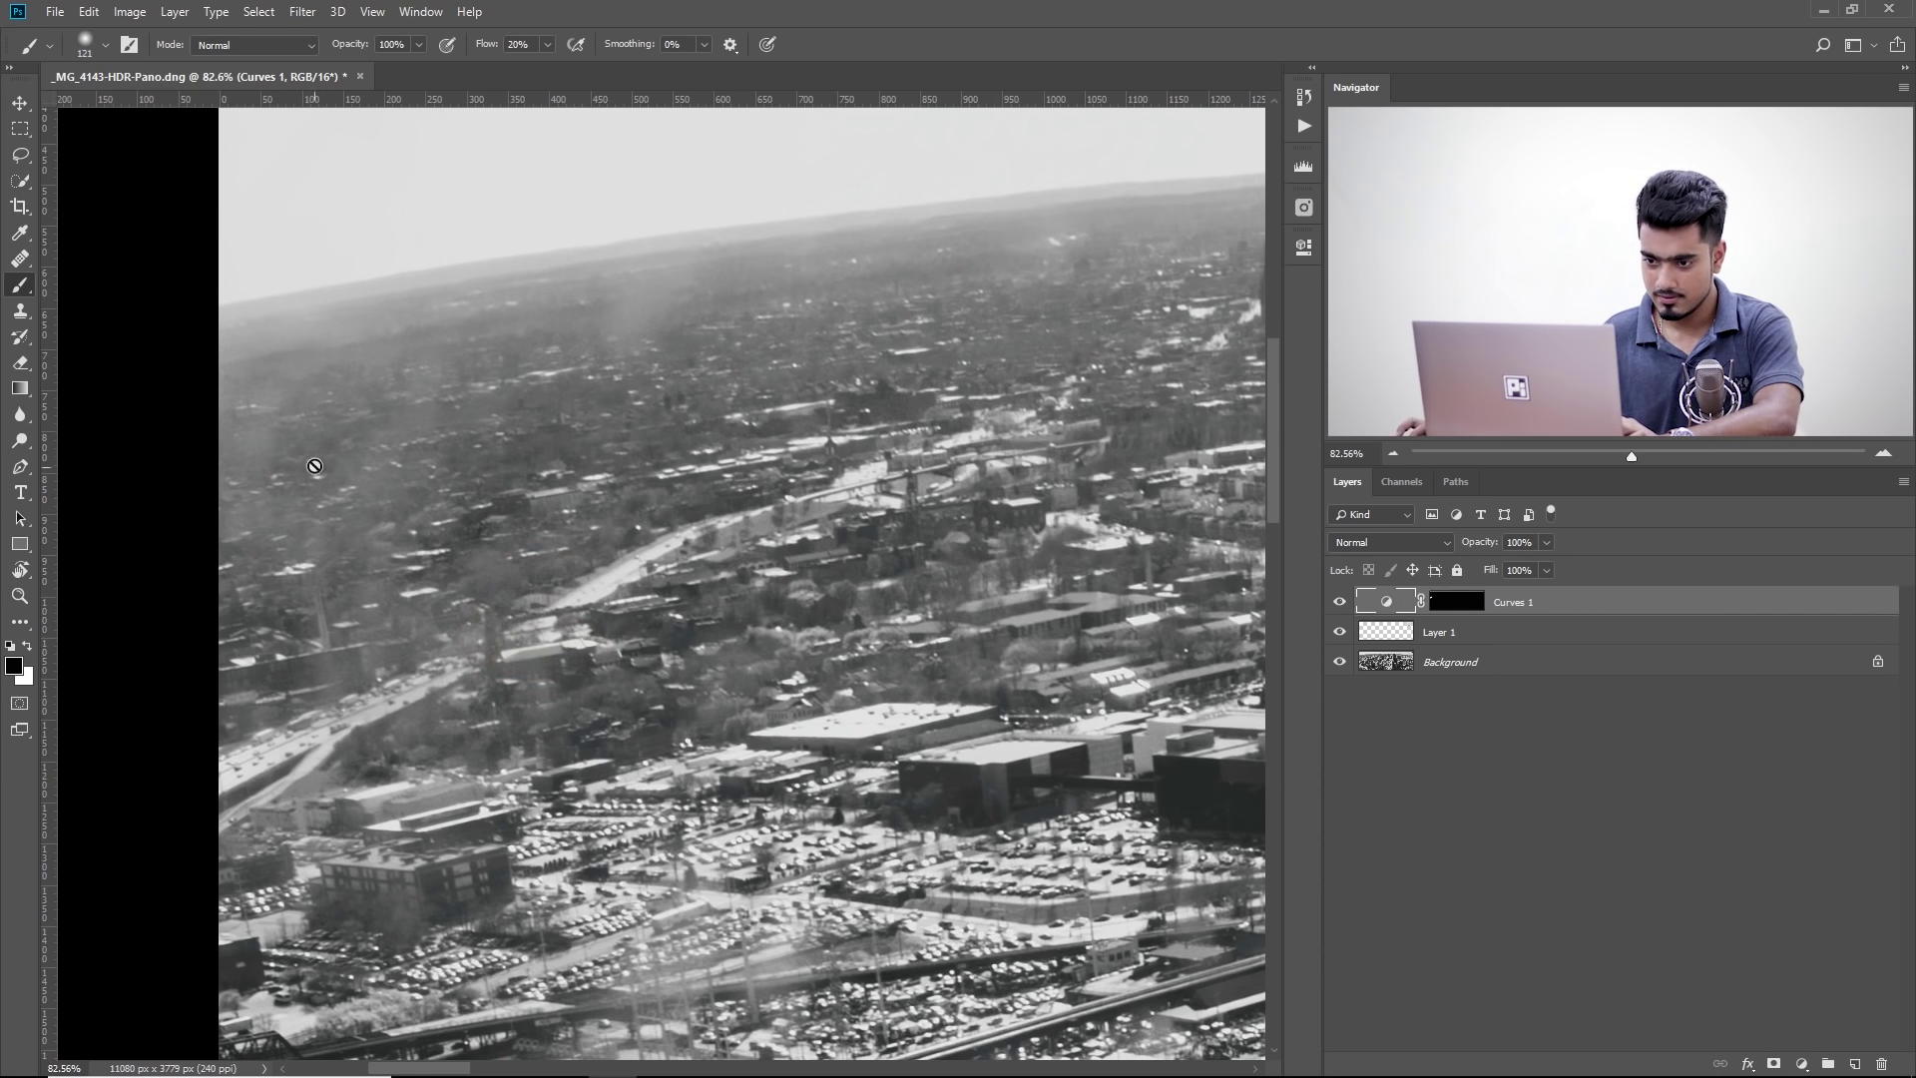
{"action": "left_click", "coordinate": [1458, 602]}
{"action": "right_click", "coordinate": [393, 521], "text": "alt"}
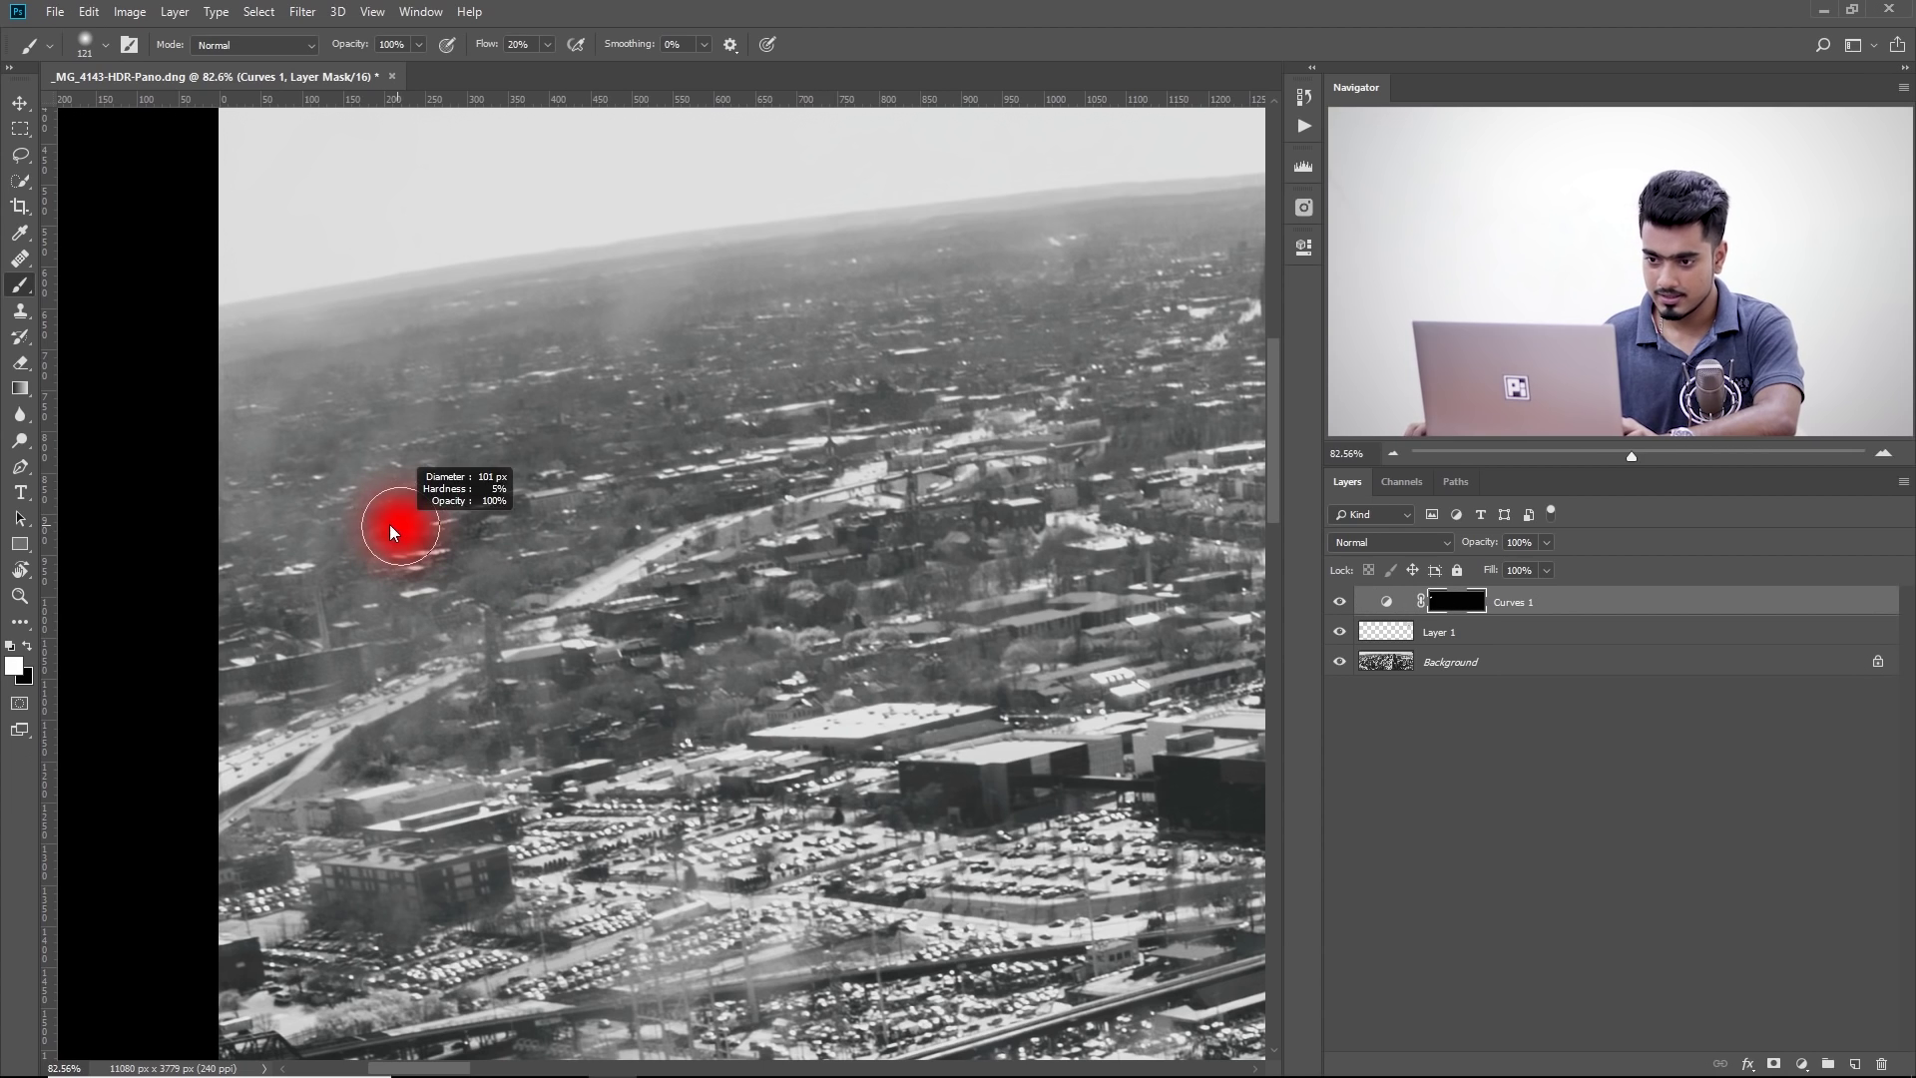
{"action": "key", "text": "x"}
{"action": "right_click", "coordinate": [343, 556], "text": "alt"}
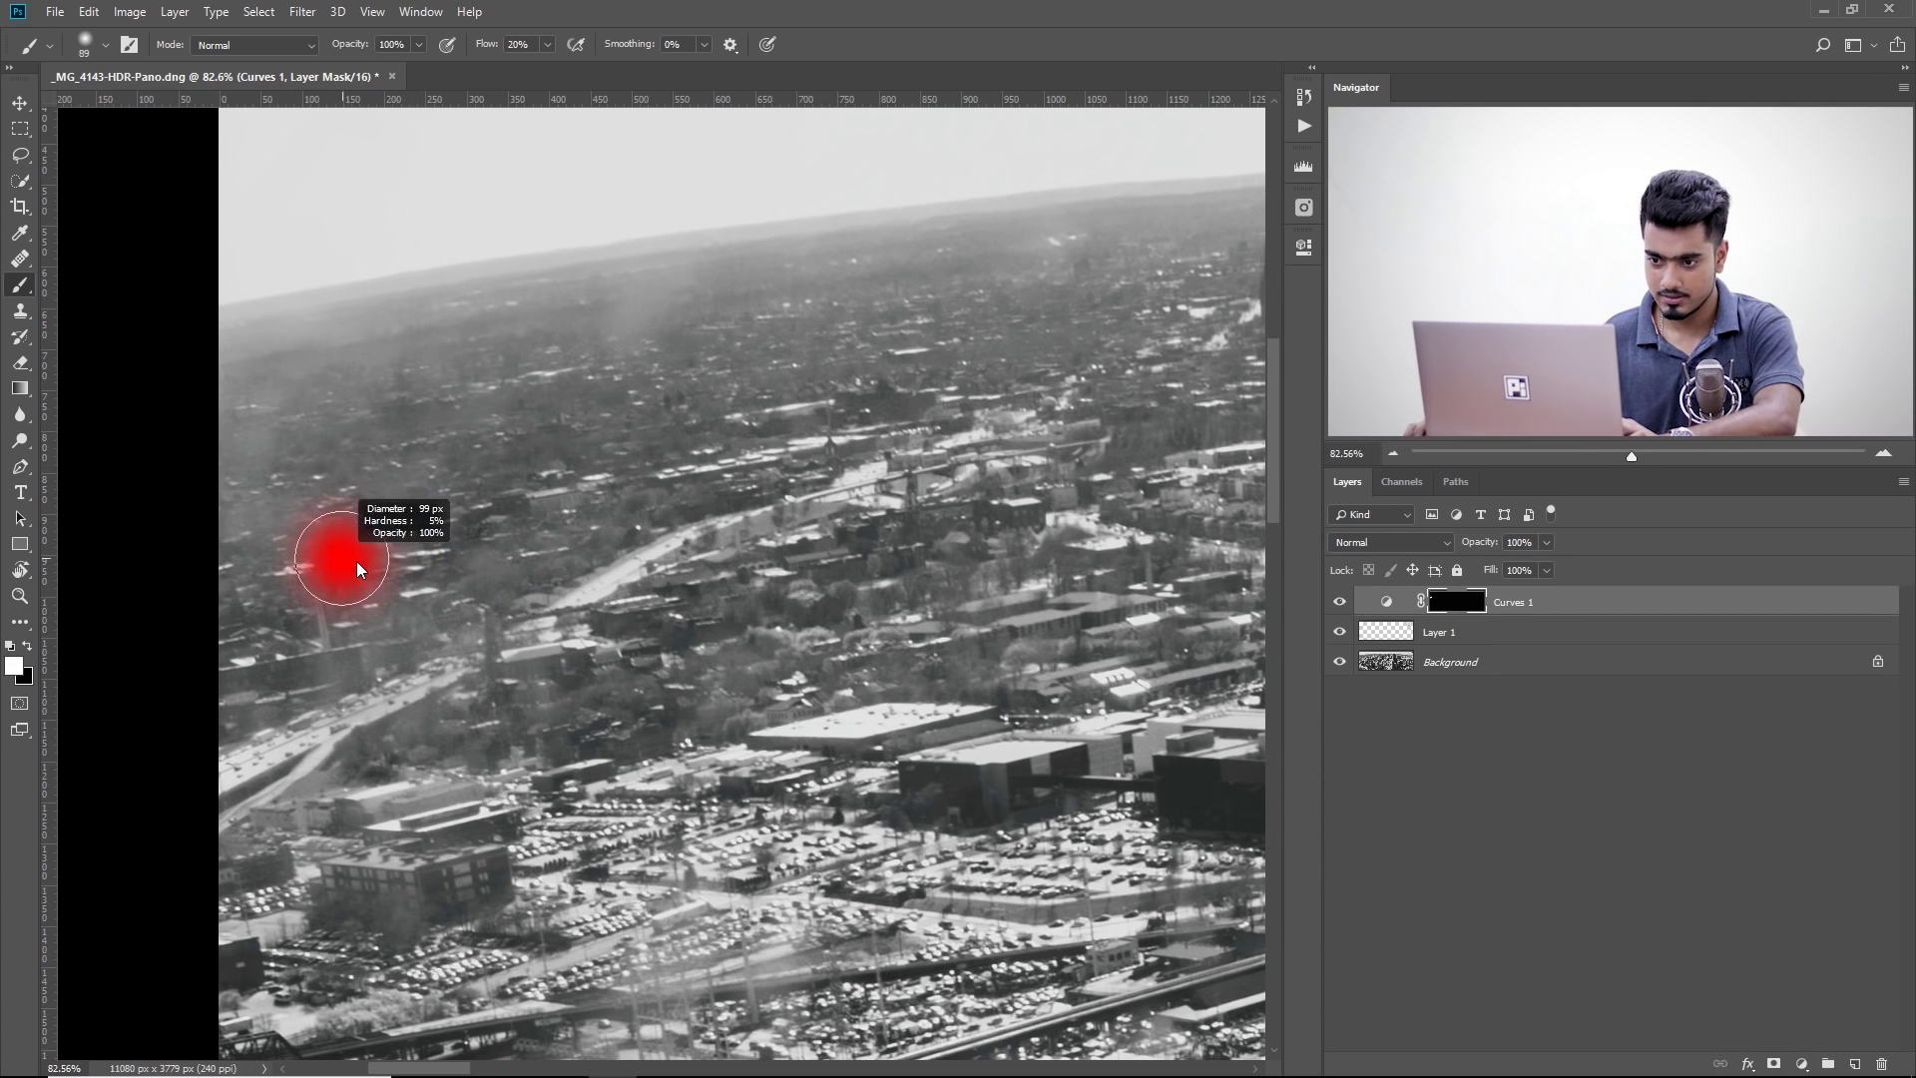
{"action": "right_click", "coordinate": [372, 576], "text": "alt"}
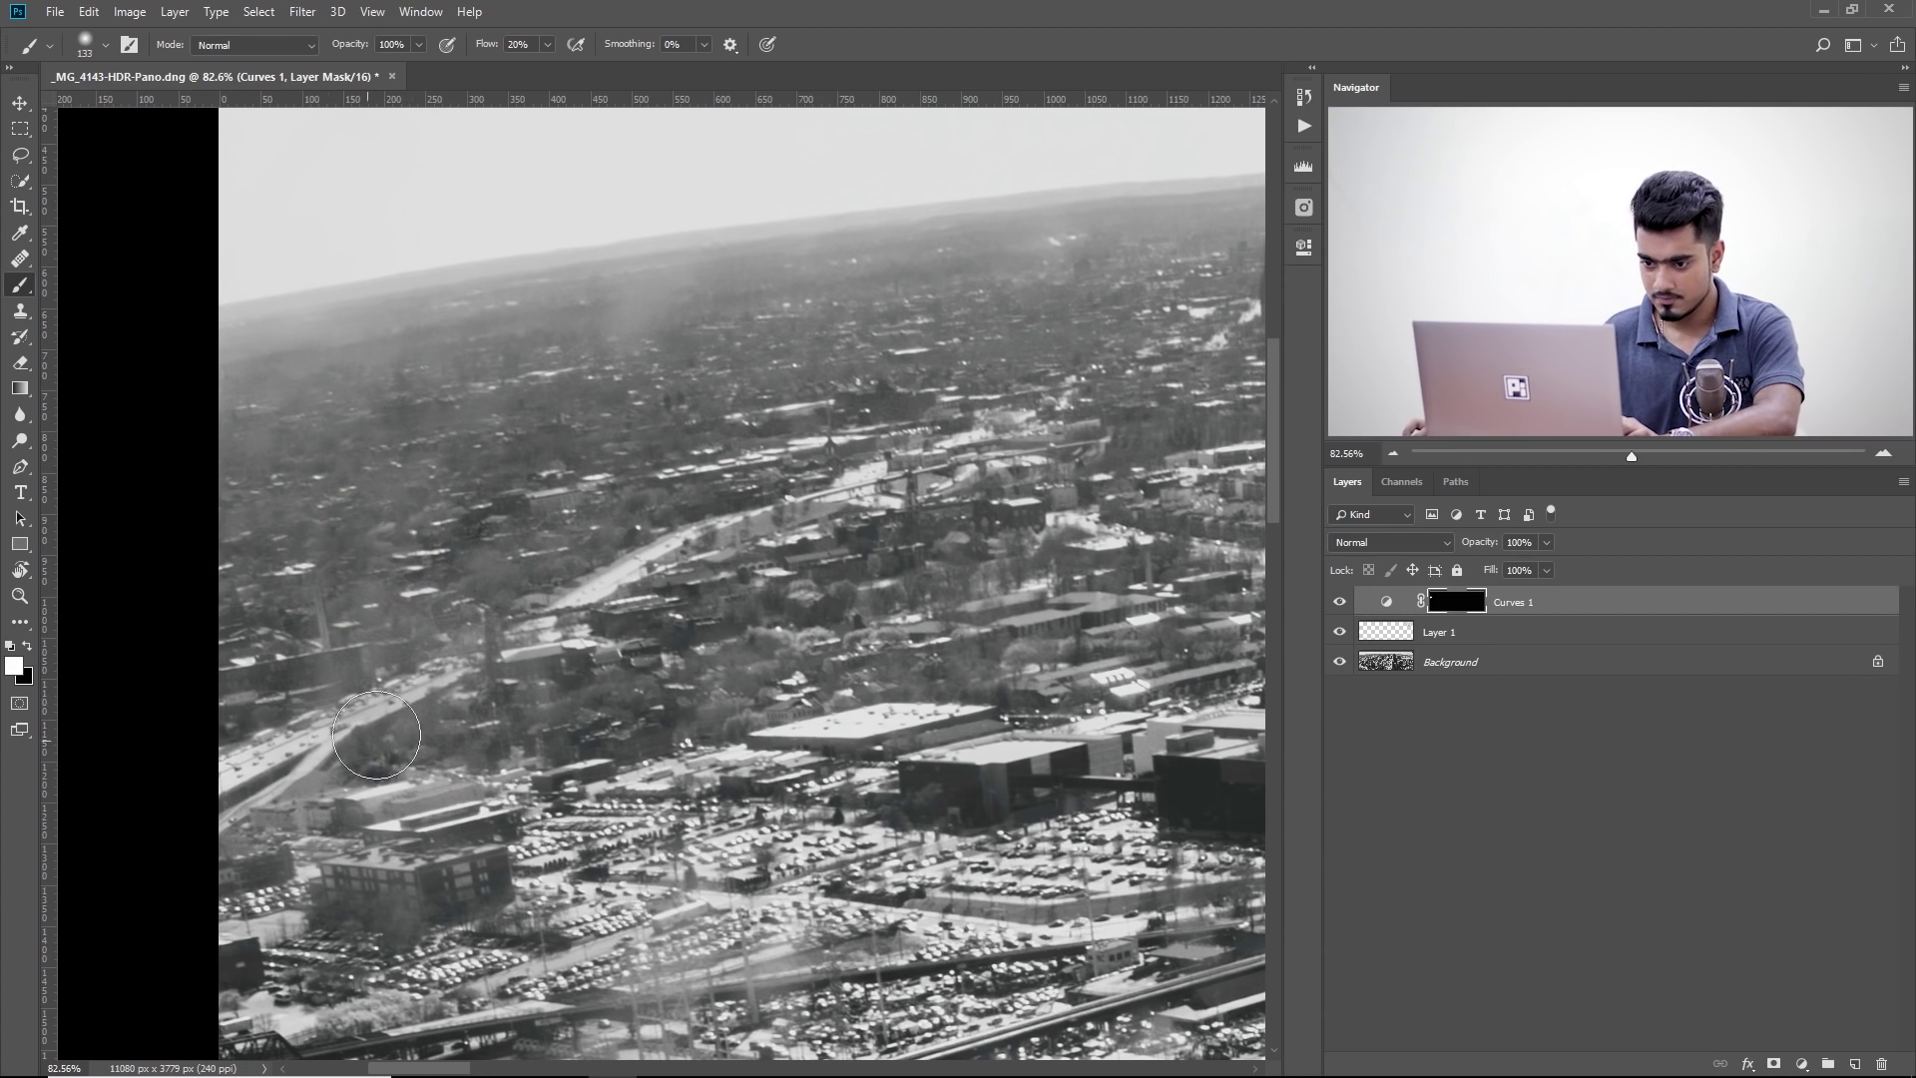
{"action": "right_click", "coordinate": [612, 330], "text": "alt"}
{"action": "scroll", "coordinate": [728, 476], "scroll_direction": "down", "scroll_amount": 3}
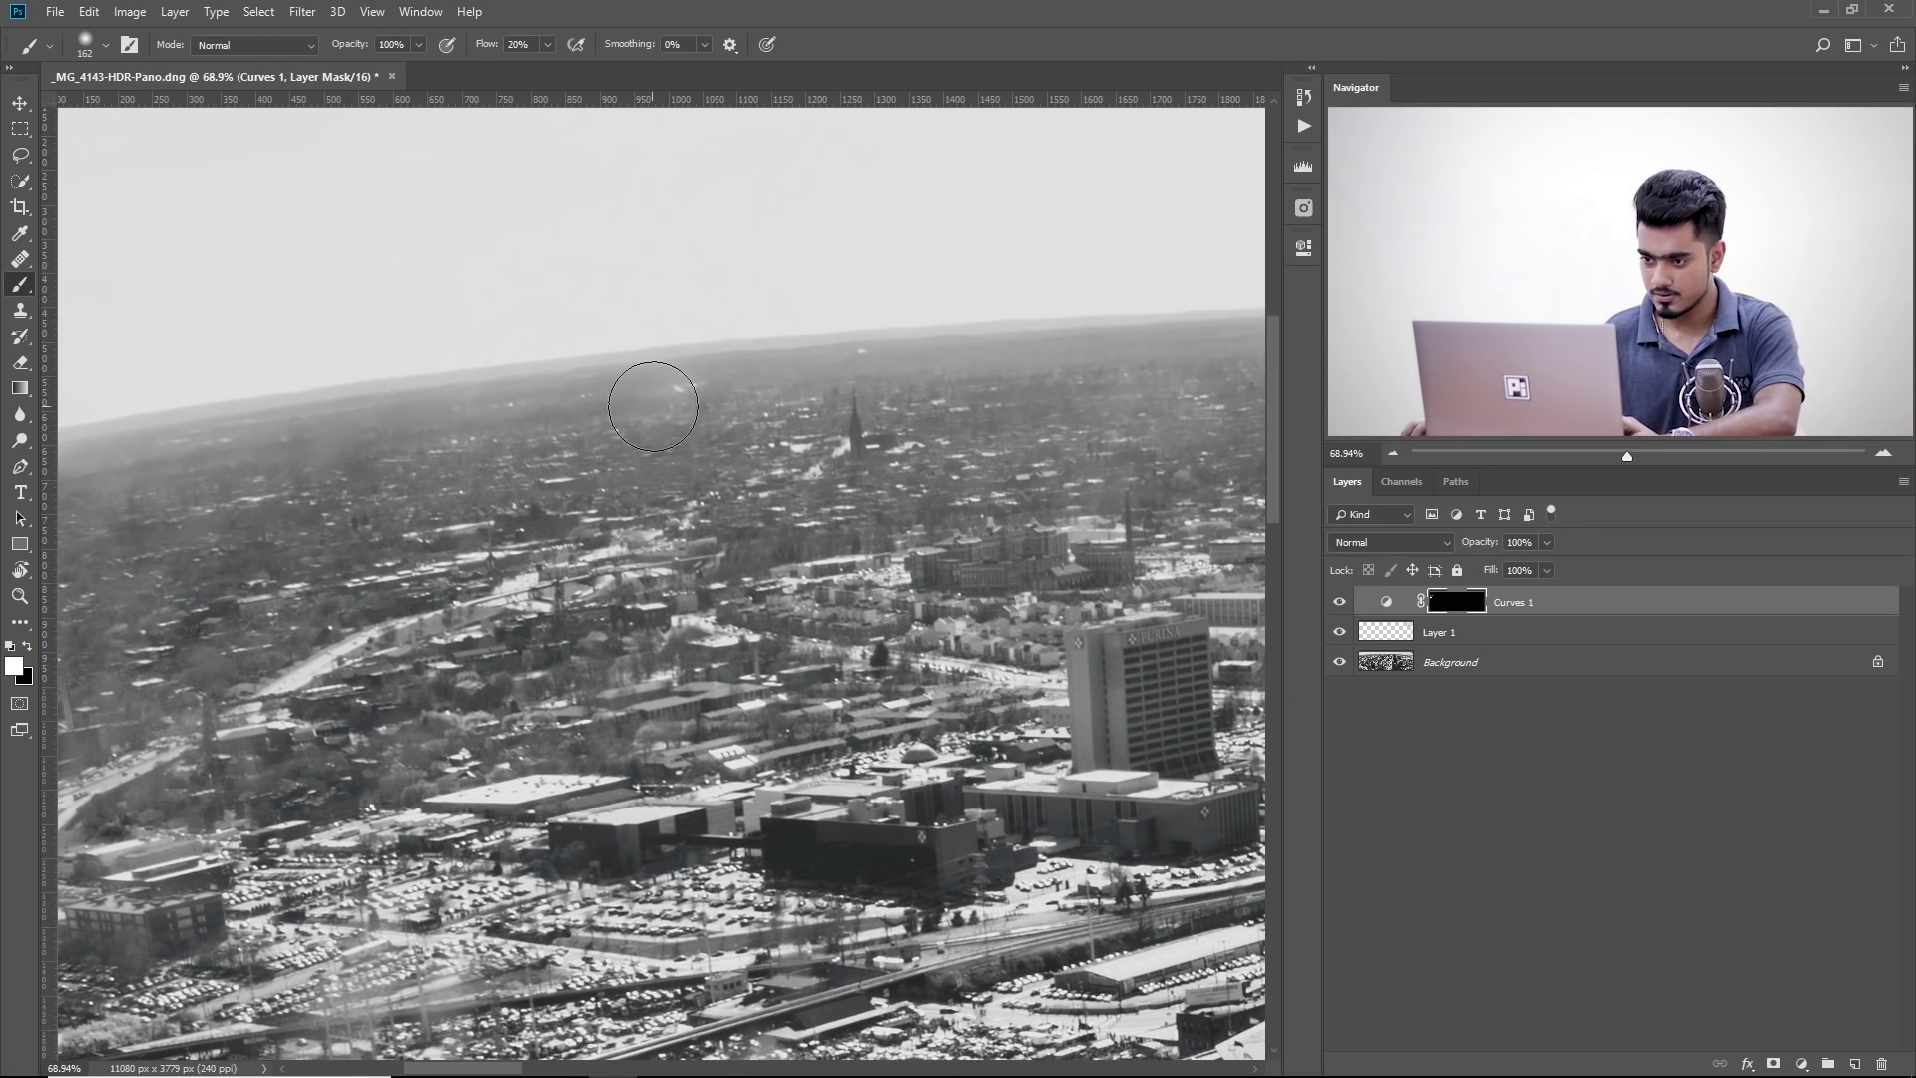
{"action": "right_click", "coordinate": [653, 406], "text": "alt"}
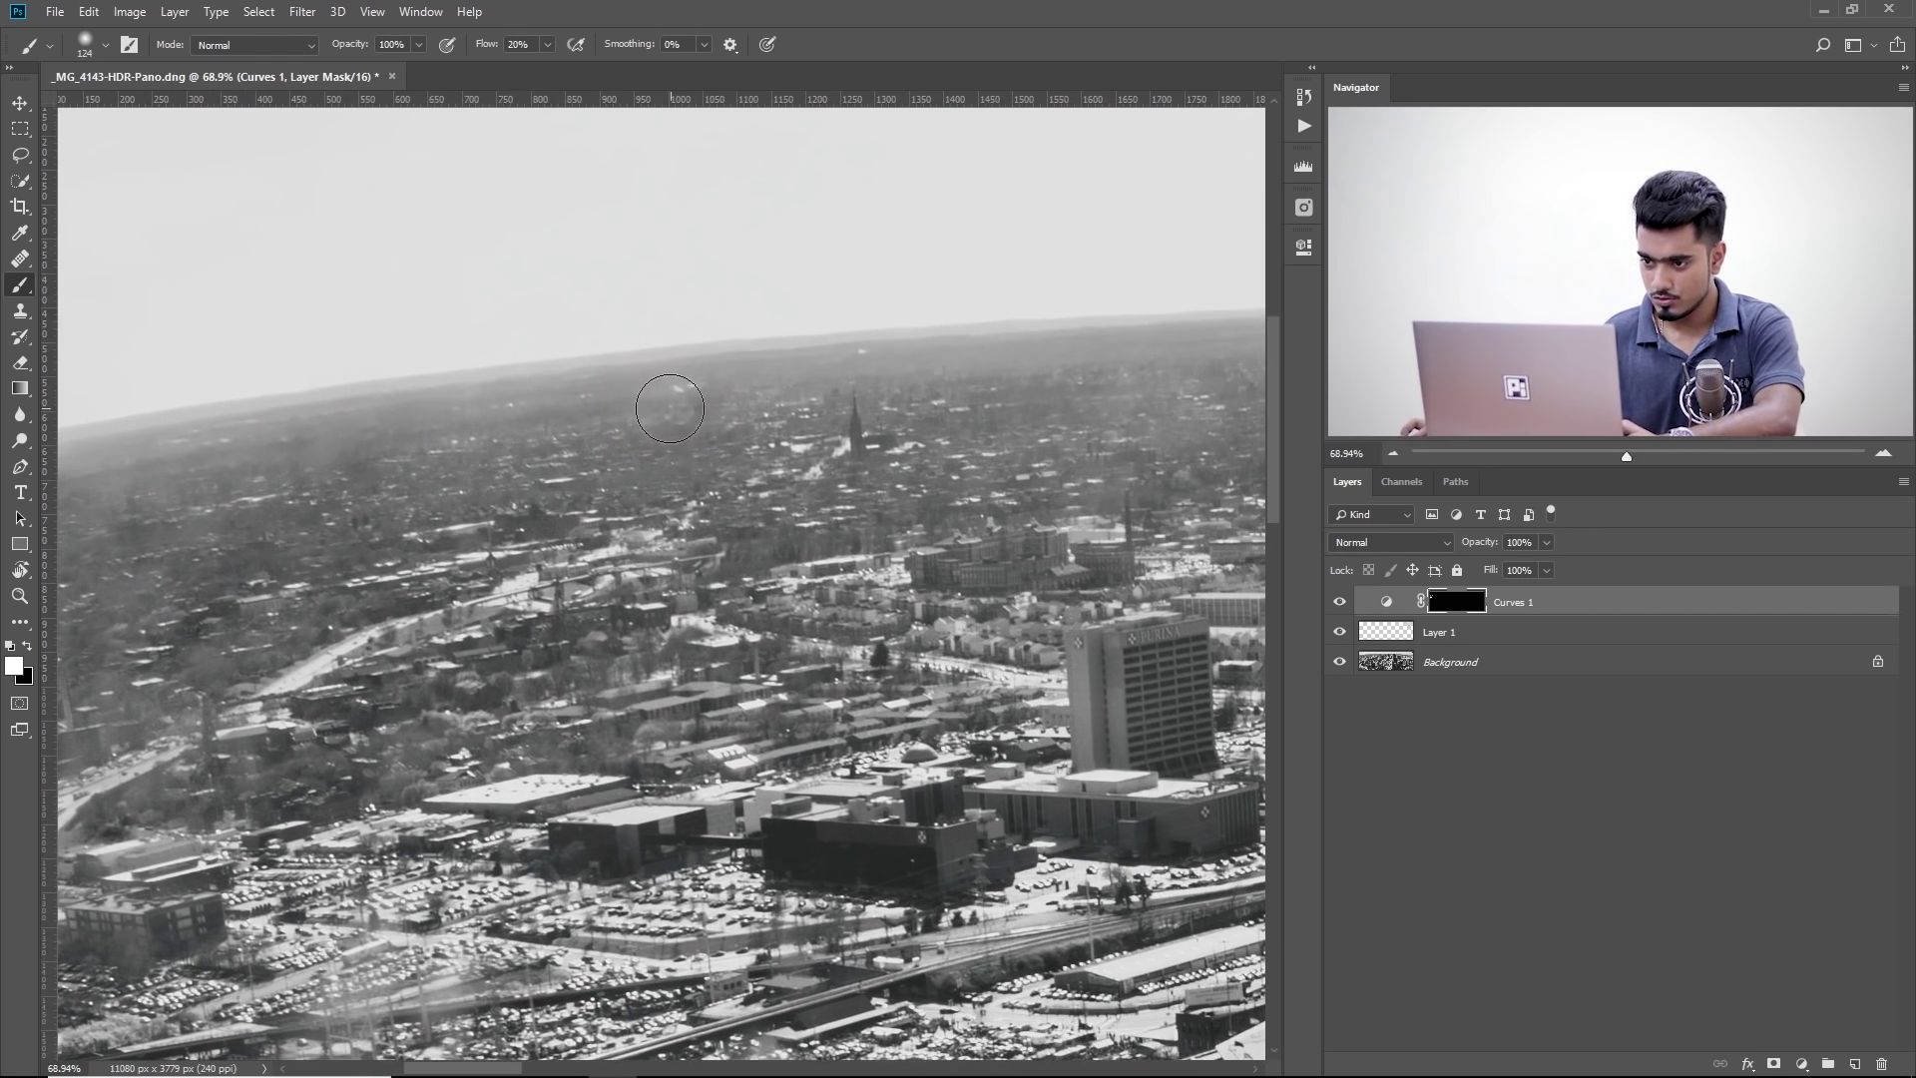
{"action": "scroll", "coordinate": [997, 438], "scroll_direction": "down", "scroll_amount": 3}
{"action": "scroll", "coordinate": [871, 488], "scroll_direction": "down", "scroll_amount": 1}
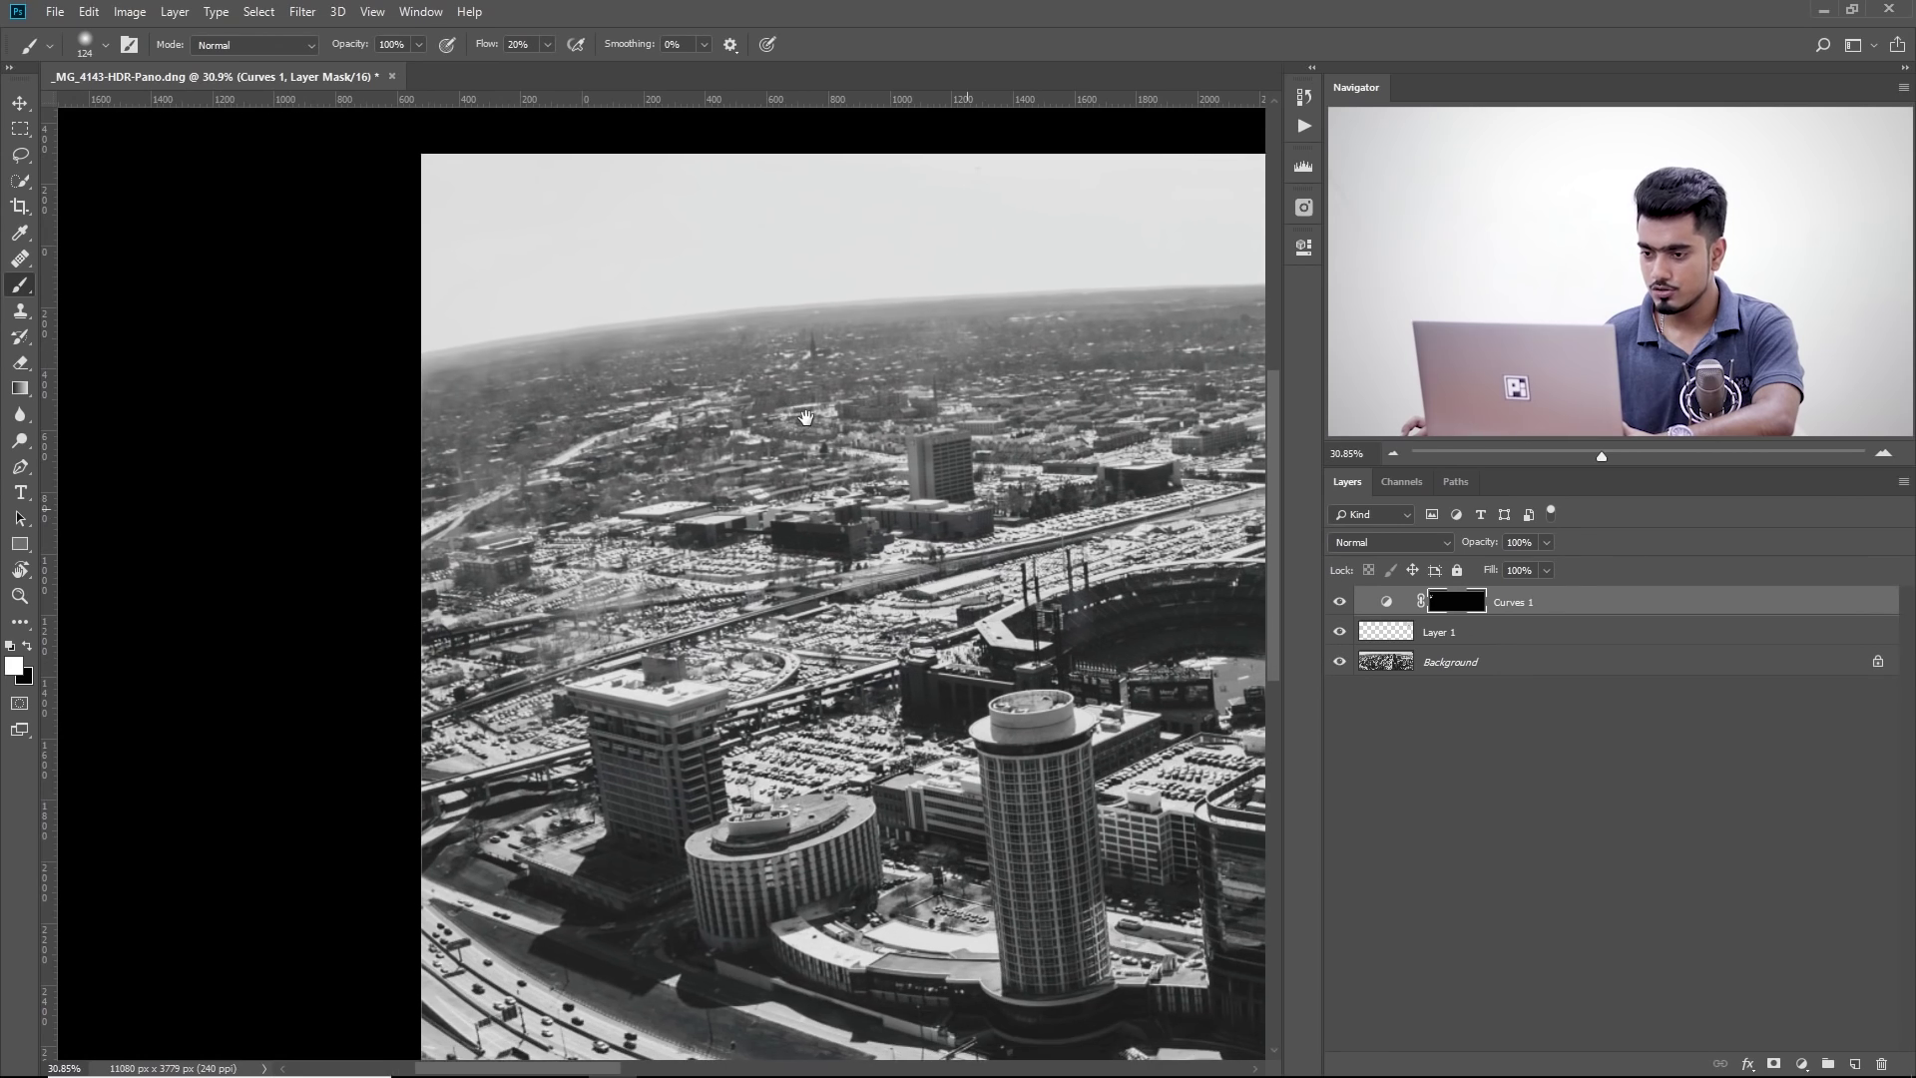
{"action": "scroll", "coordinate": [872, 487], "scroll_direction": "down", "scroll_amount": 1}
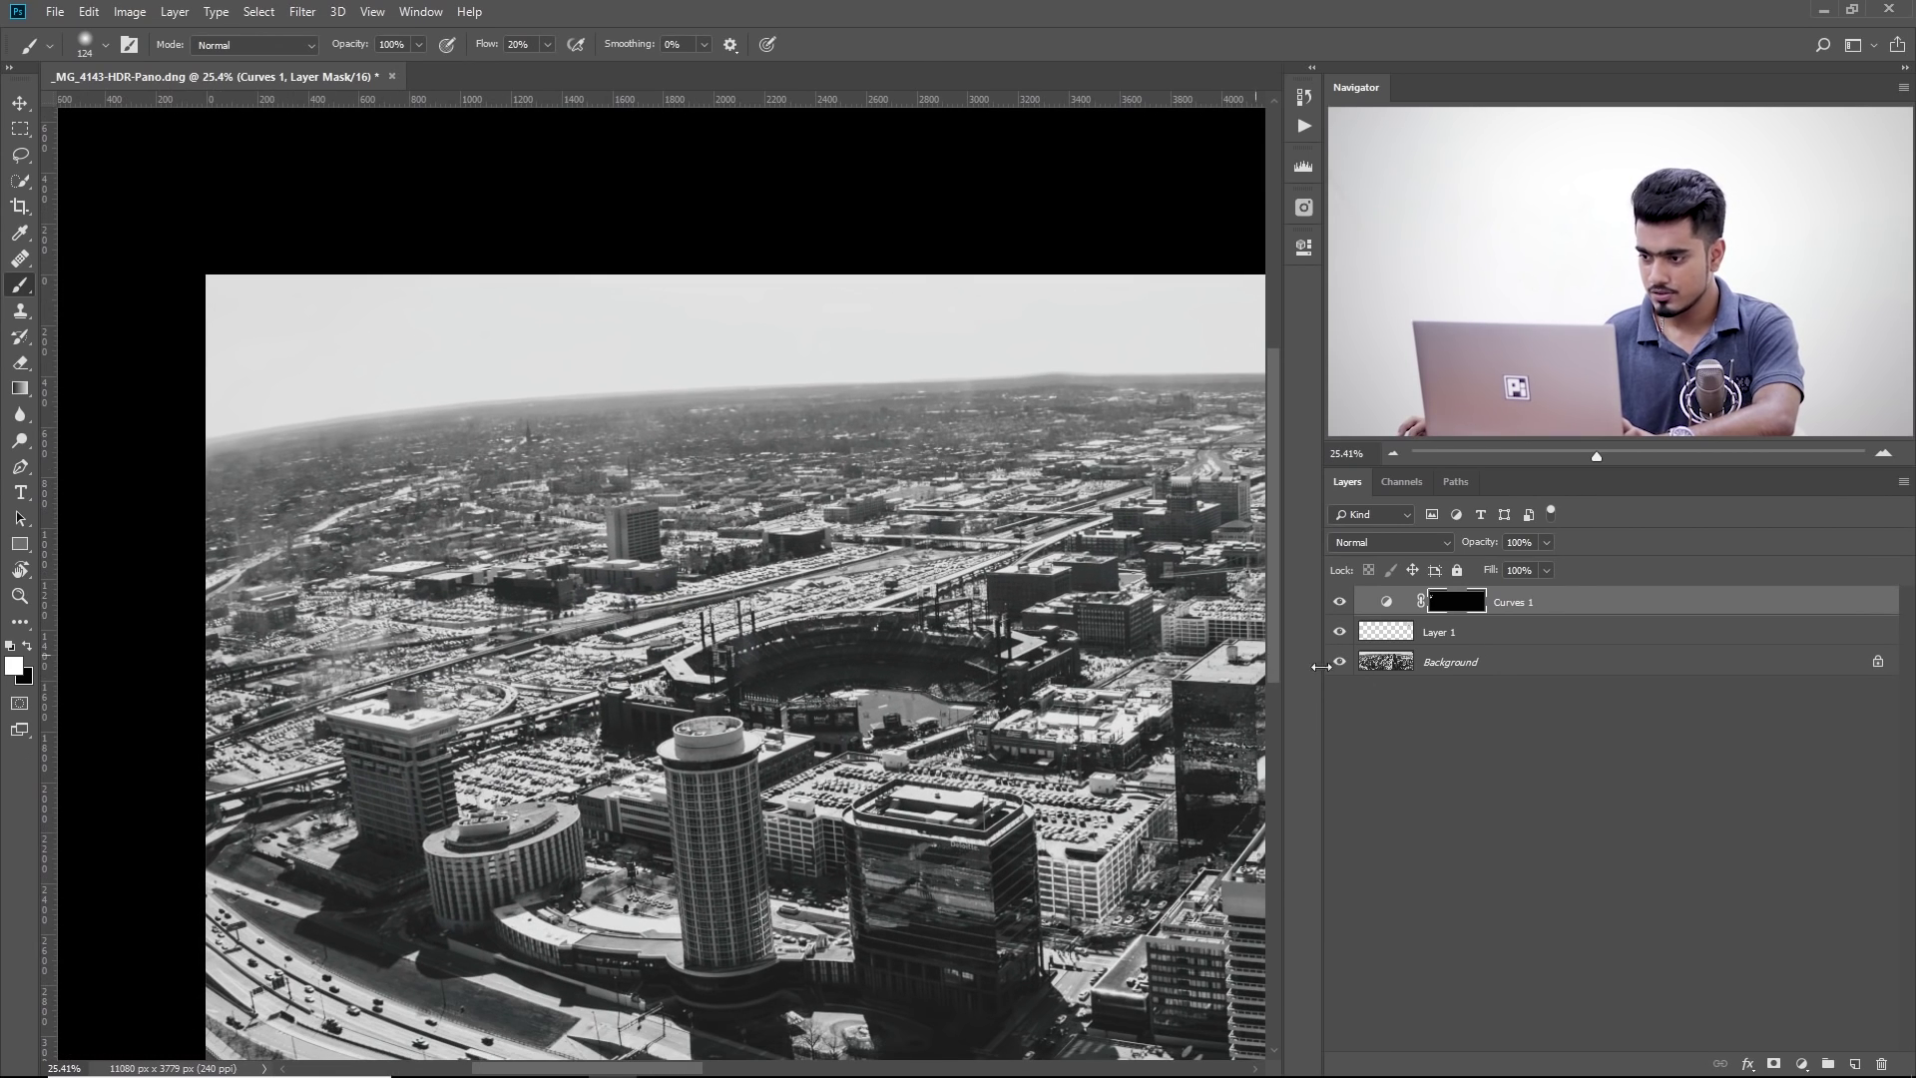
Toggle the Curves 1 adjustment off and on to compare the haze removal.
{"action": "left_click", "coordinate": [1340, 602]}
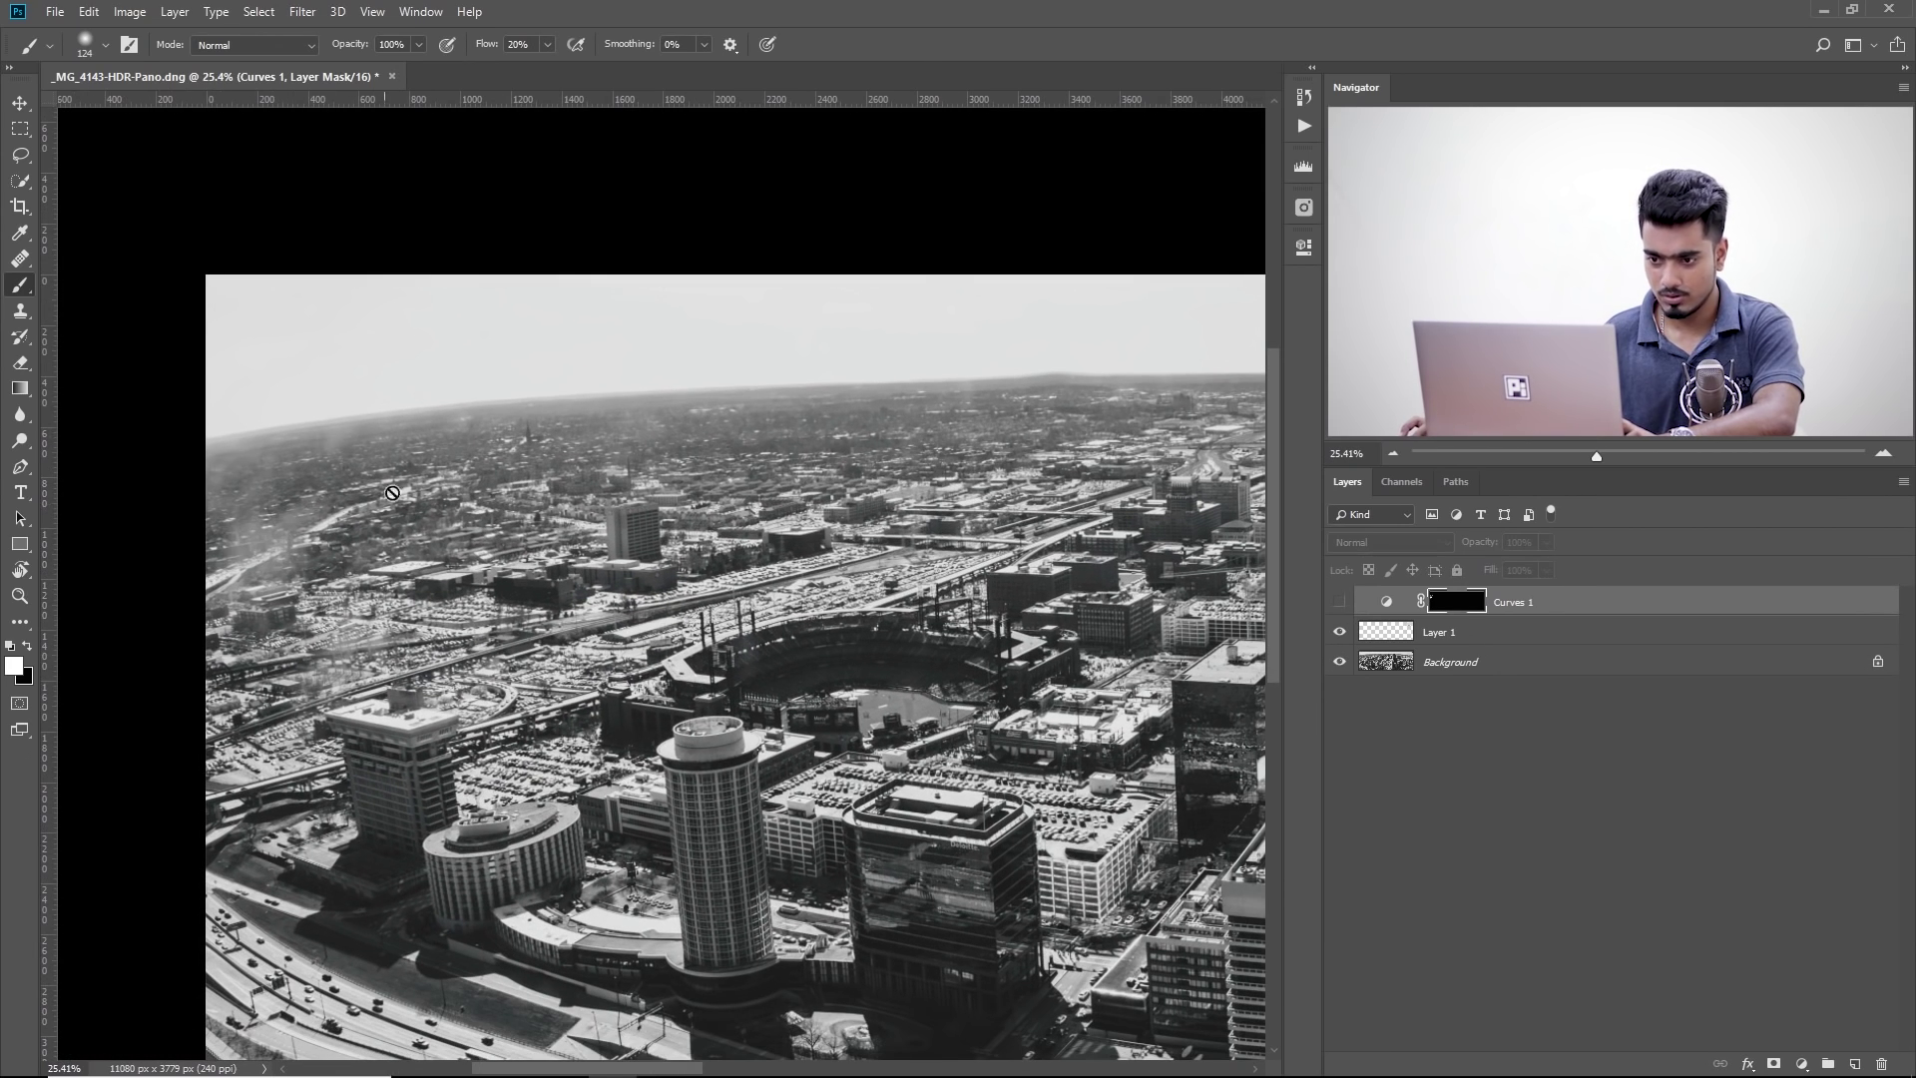
{"action": "left_click", "coordinate": [1340, 602]}
{"action": "left_click", "coordinate": [1341, 602]}
{"action": "left_click", "coordinate": [1340, 602]}
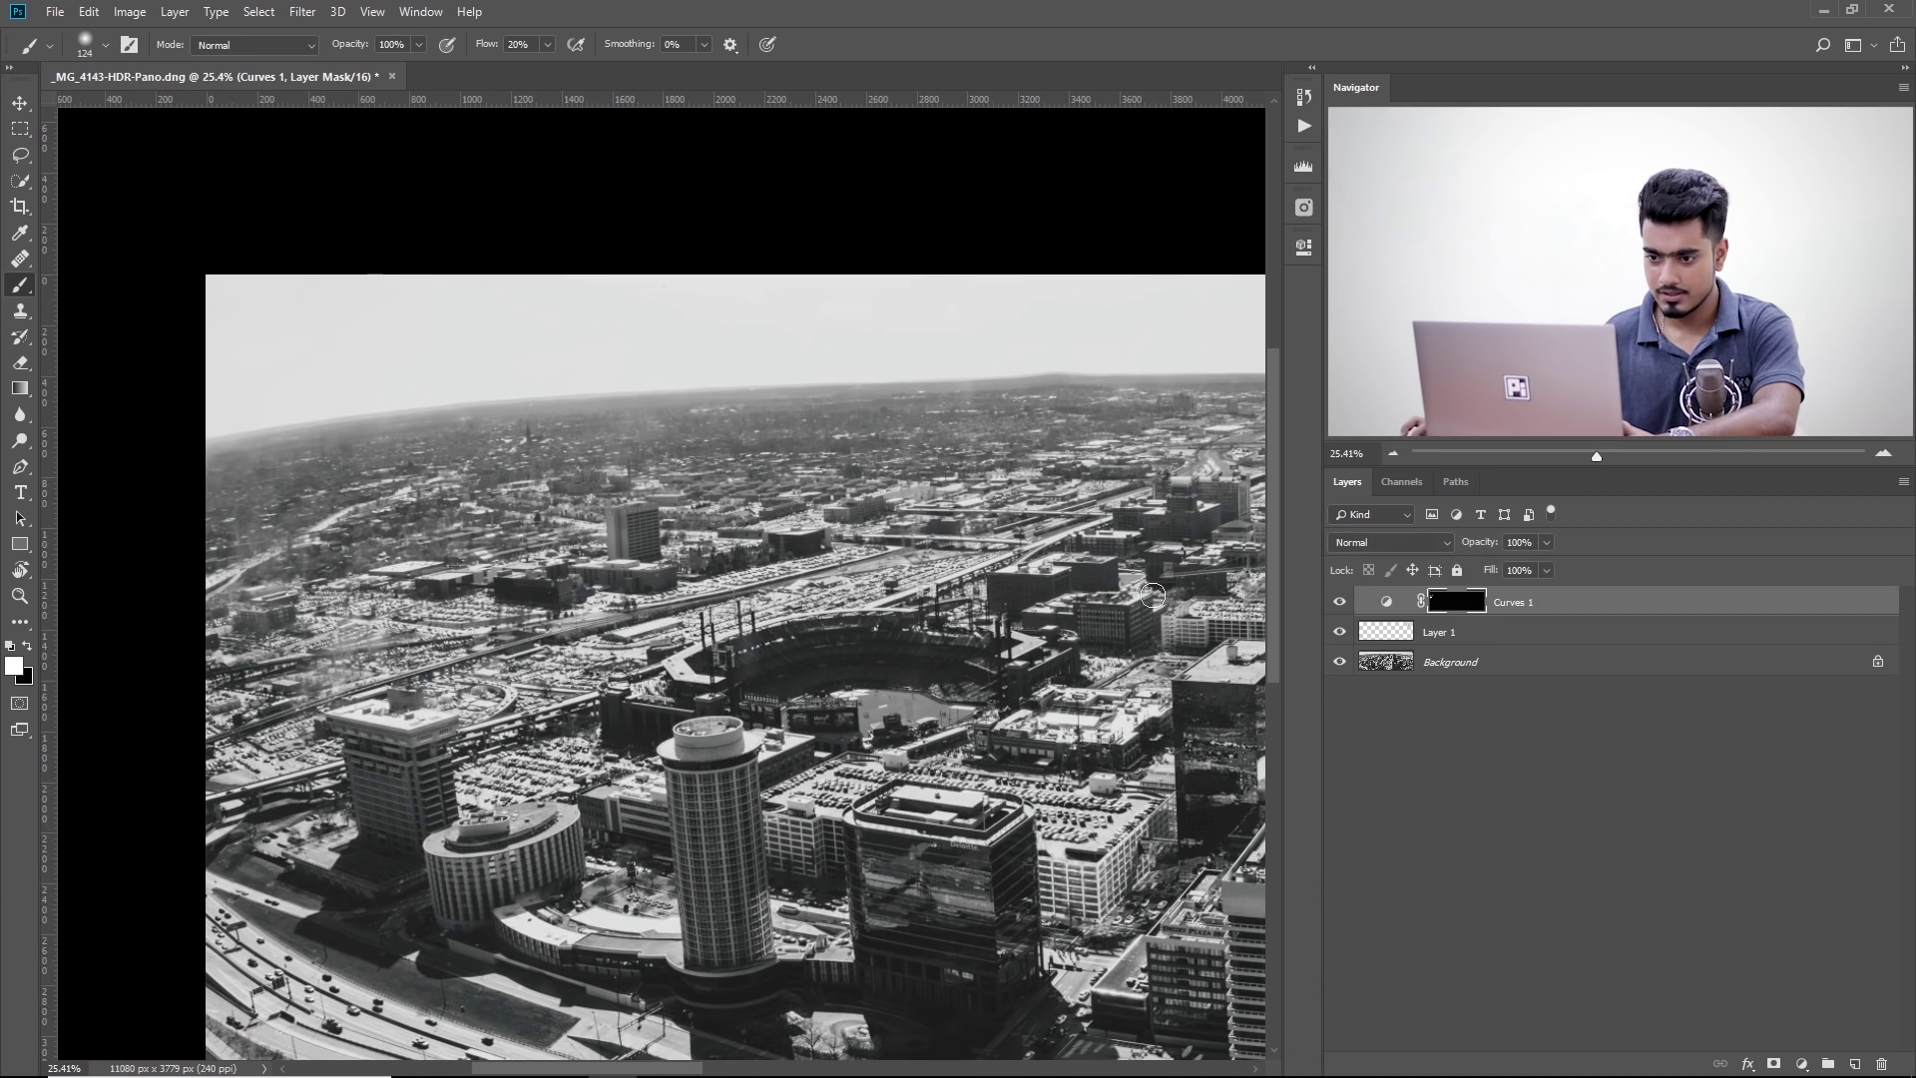
{"action": "scroll", "coordinate": [536, 613], "scroll_direction": "down", "scroll_amount": 4}
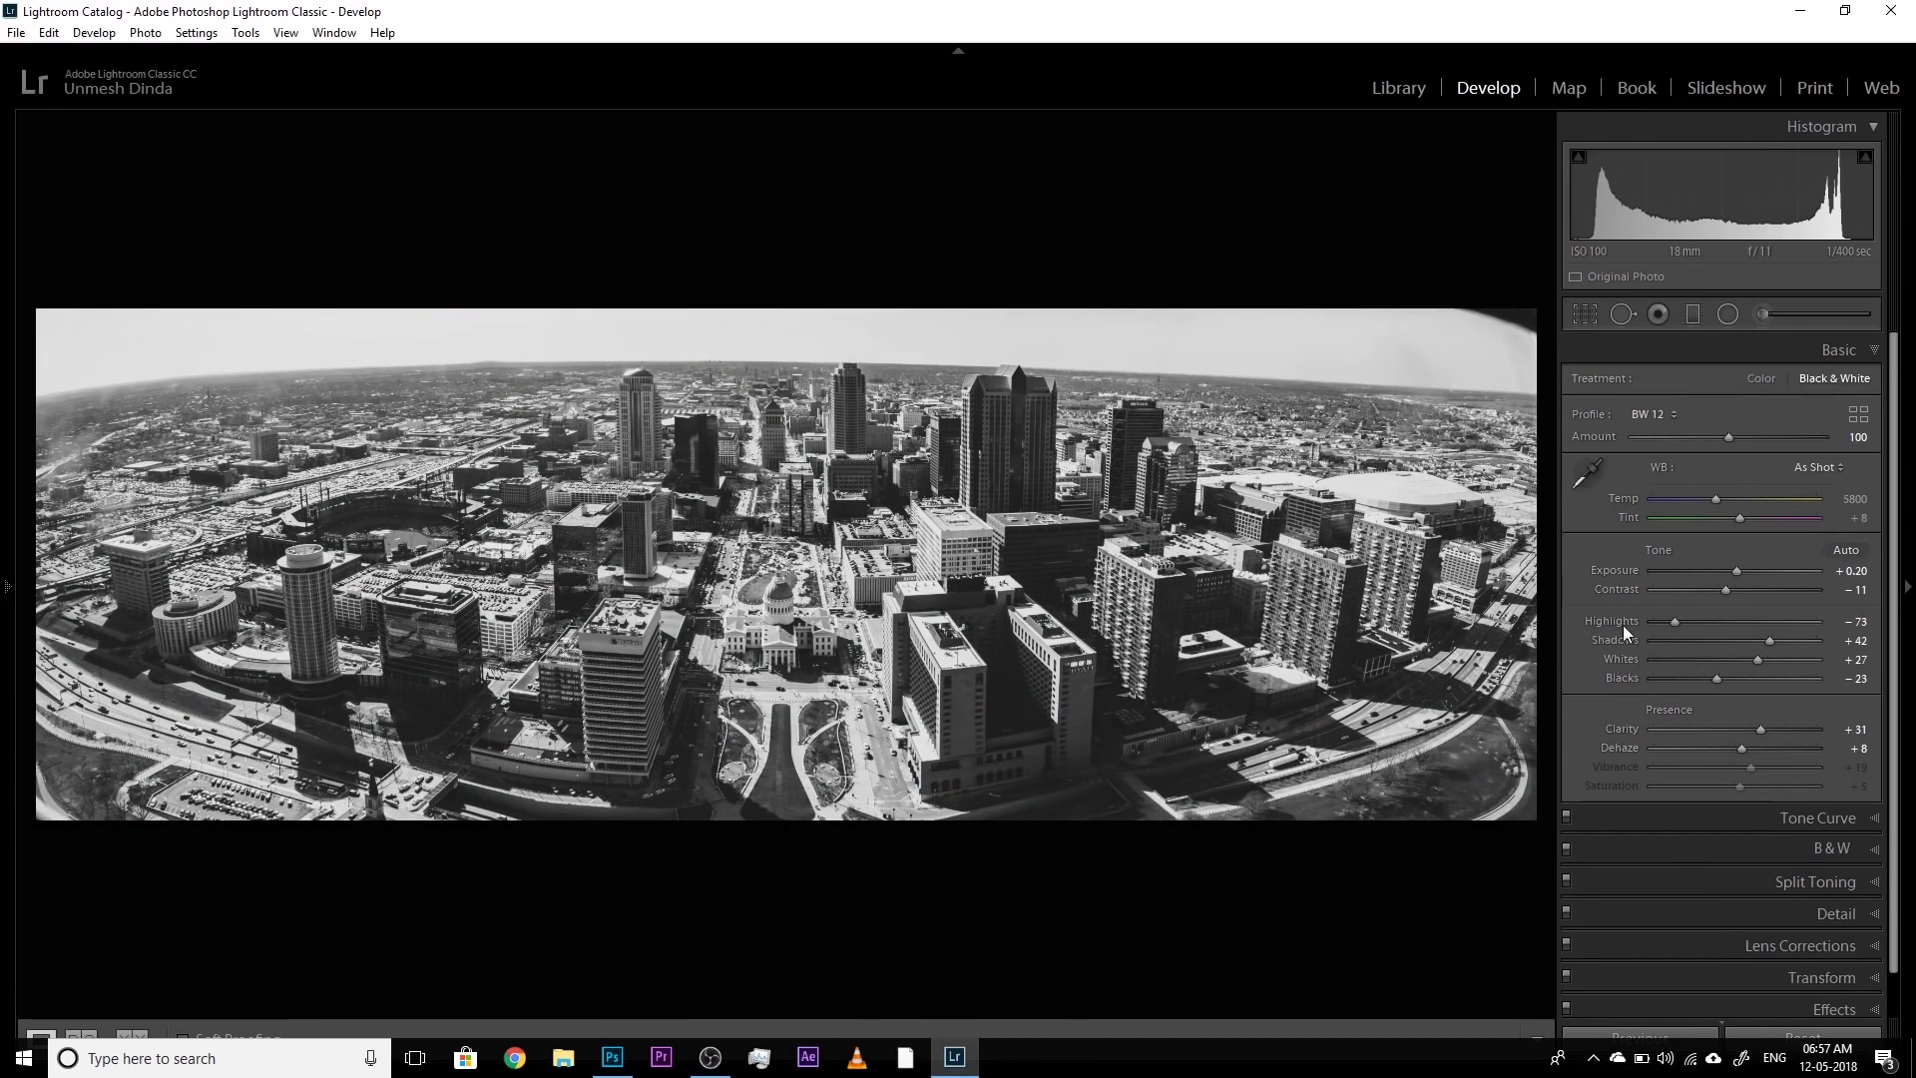
Raise Shadows to +100 and zoom to 1:1 on the stadium, tower and dome.
{"action": "left_click", "coordinate": [1782, 642]}
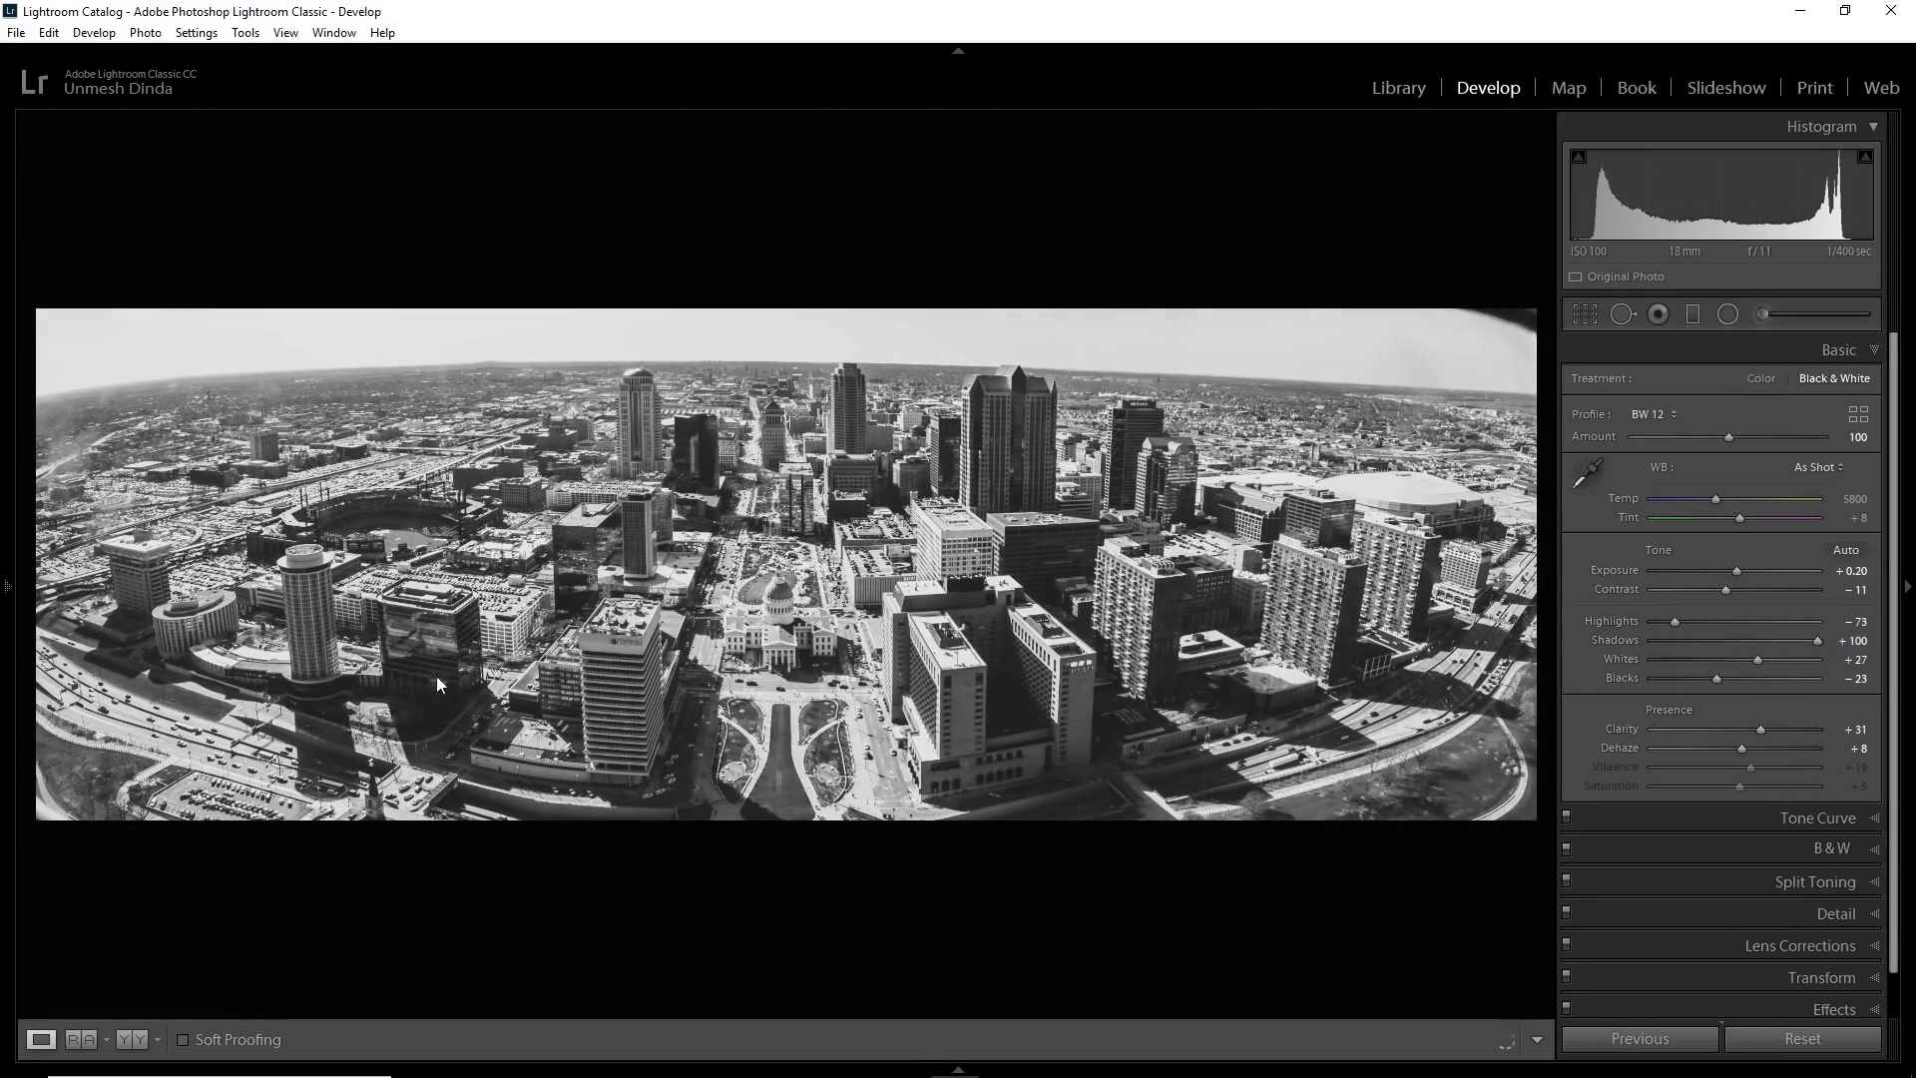
{"action": "key", "text": "z"}
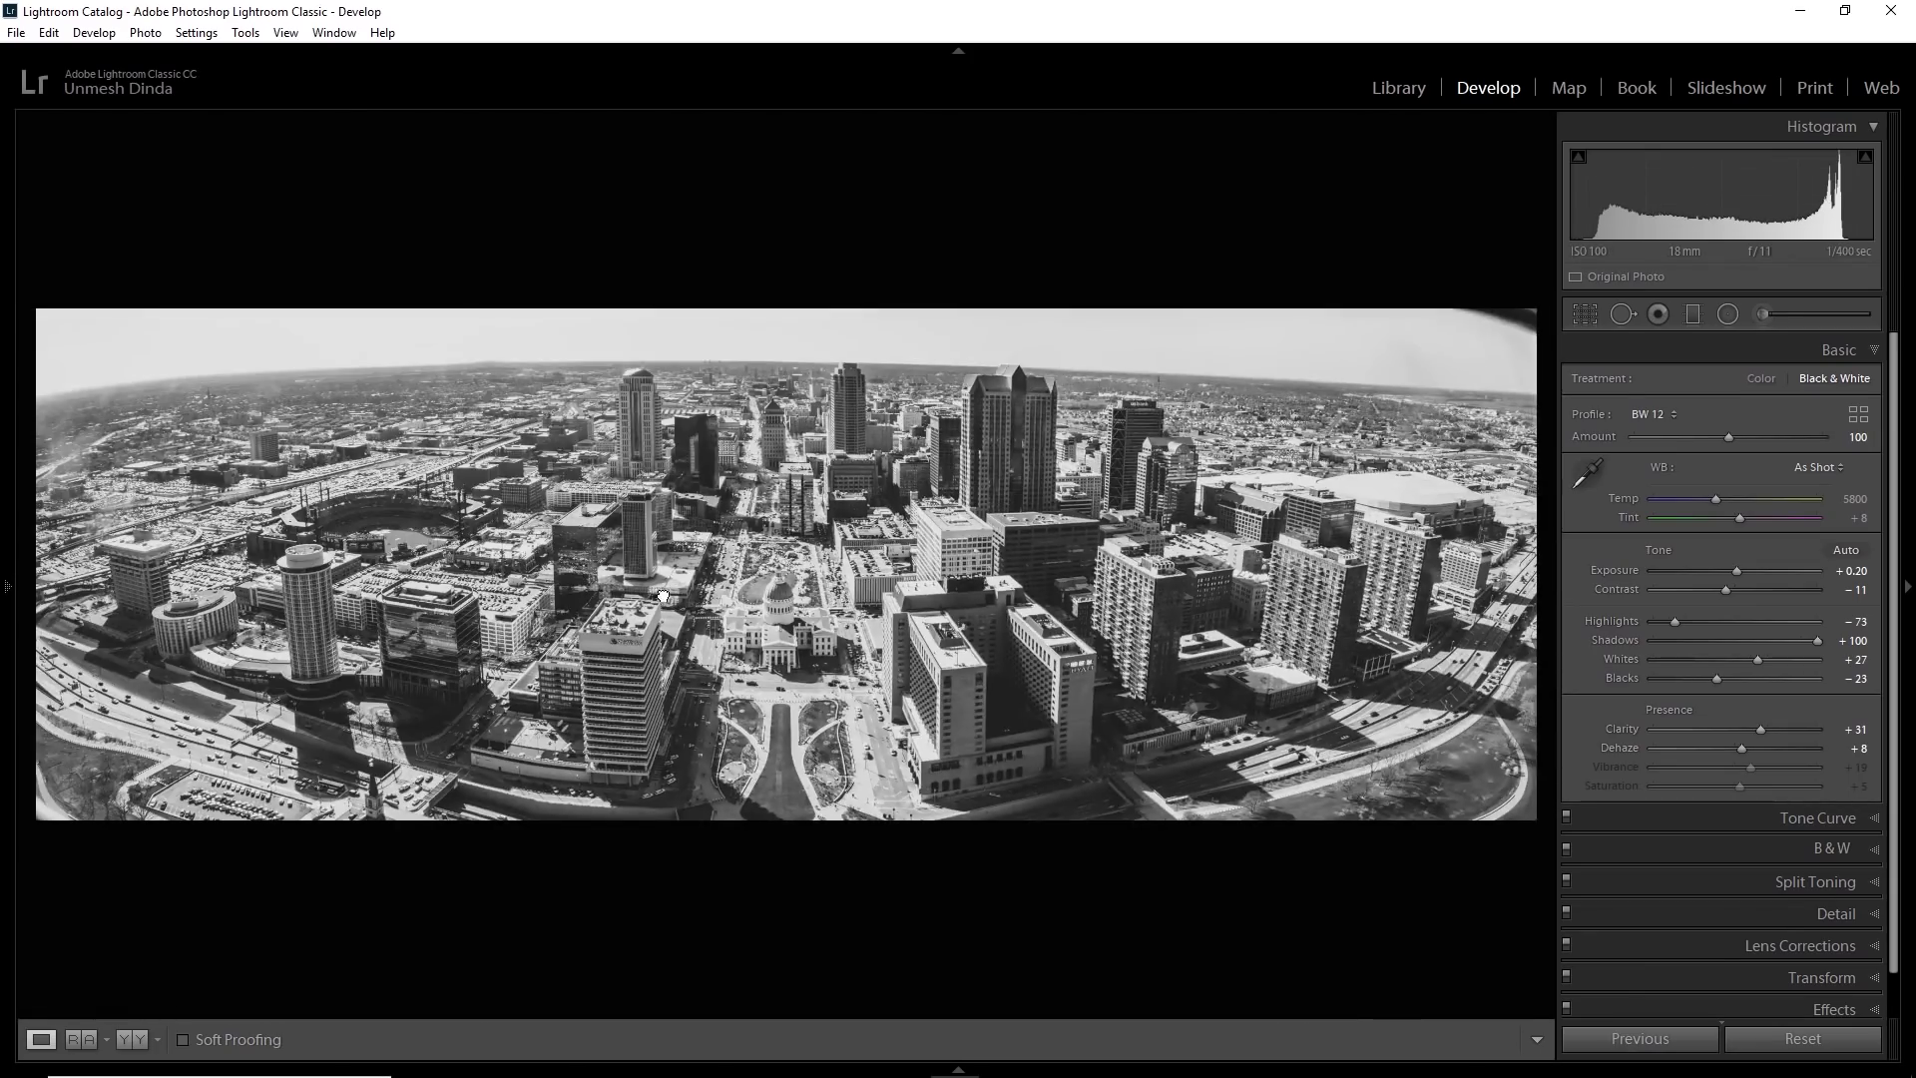
{"action": "left_click", "coordinate": [549, 639]}
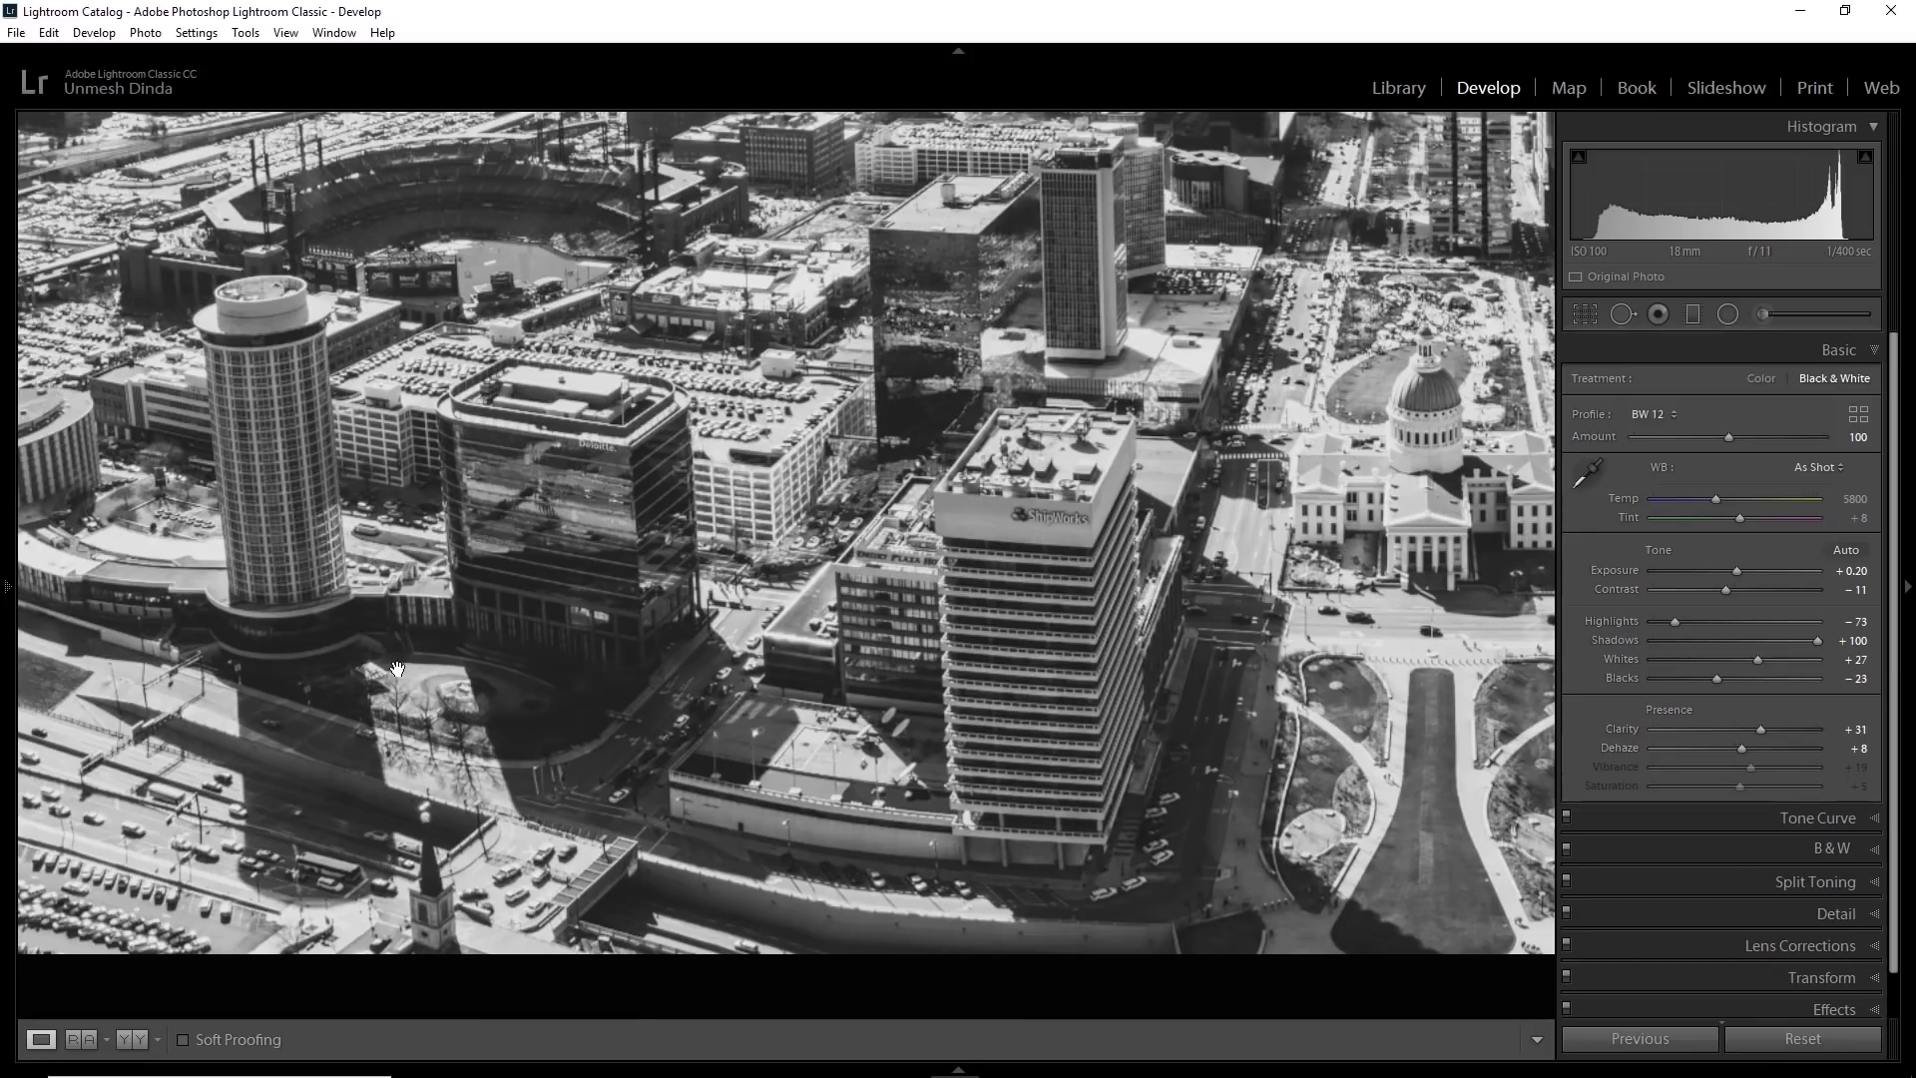
{"action": "key", "text": "Right"}
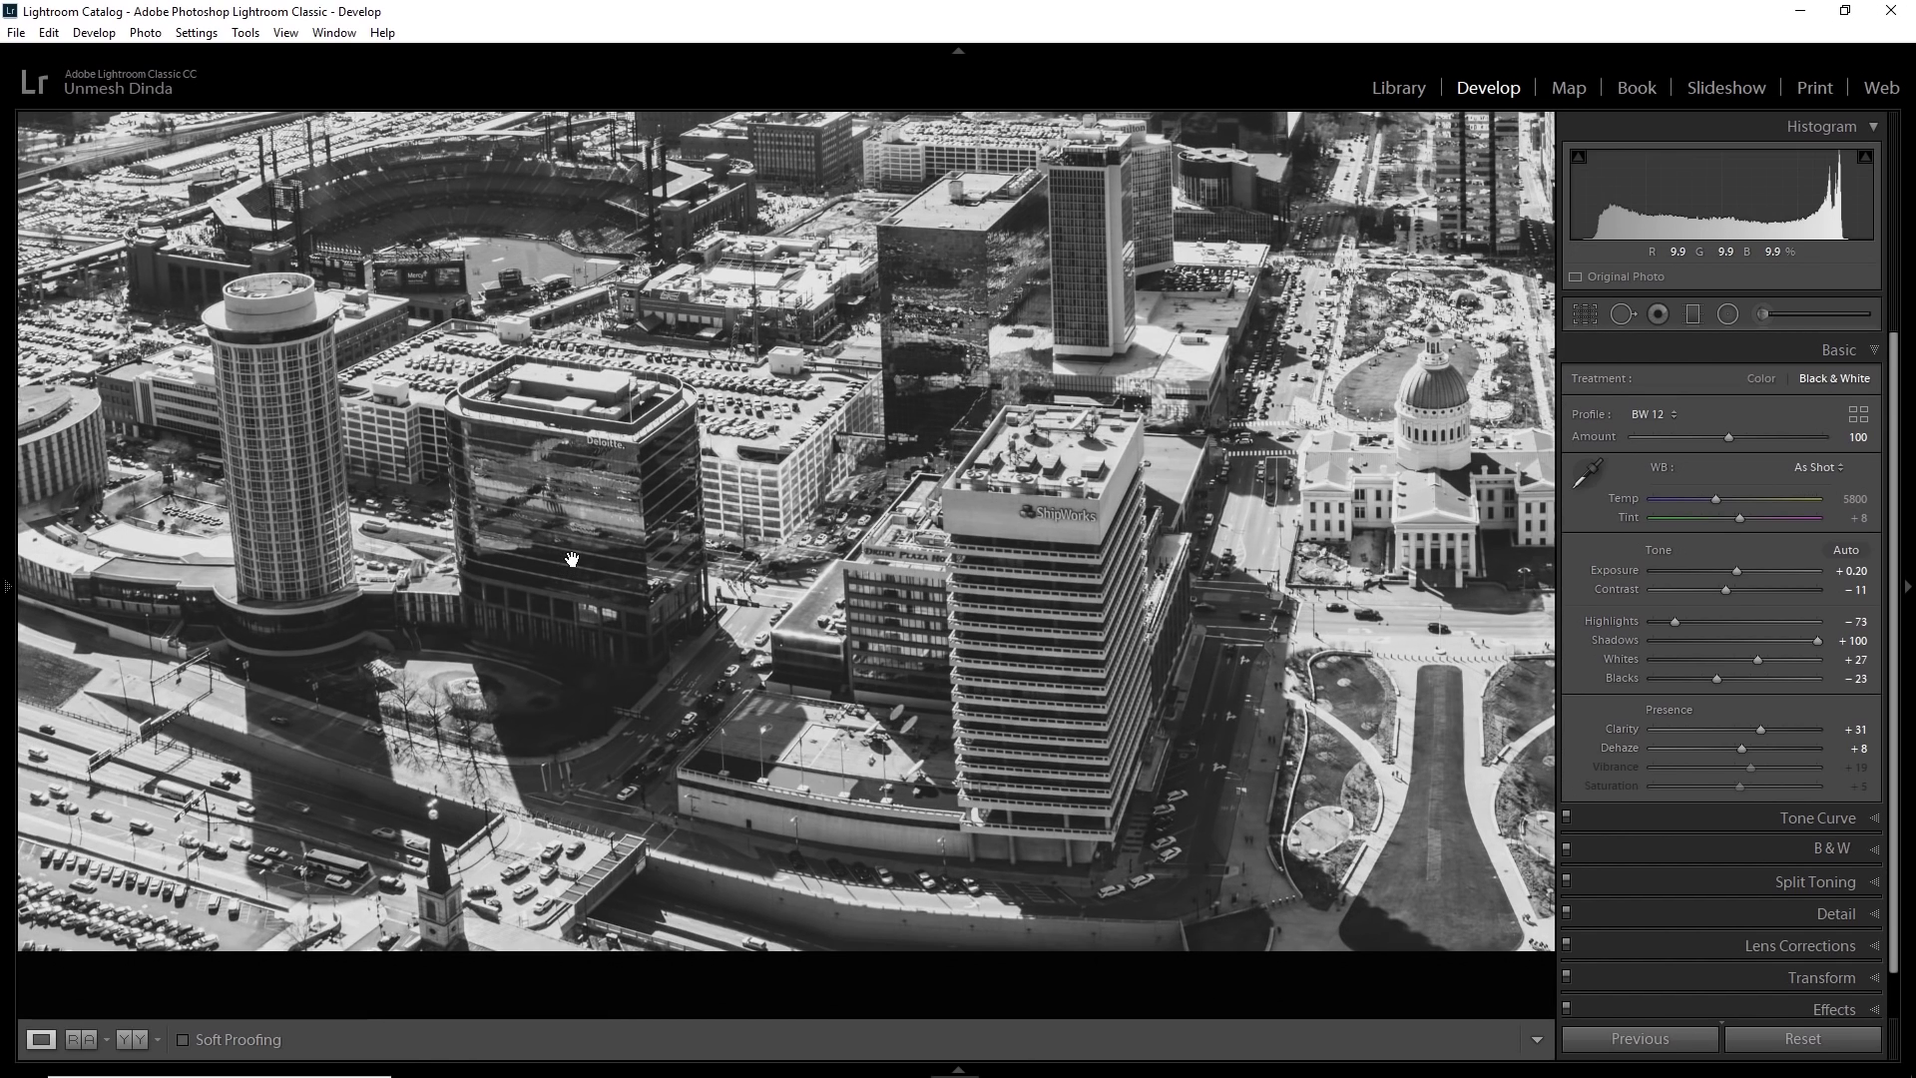
Pan the close-up to the Deloitte building and drop Shadows to -2 to compare.
{"action": "left_click", "coordinate": [6, 587]}
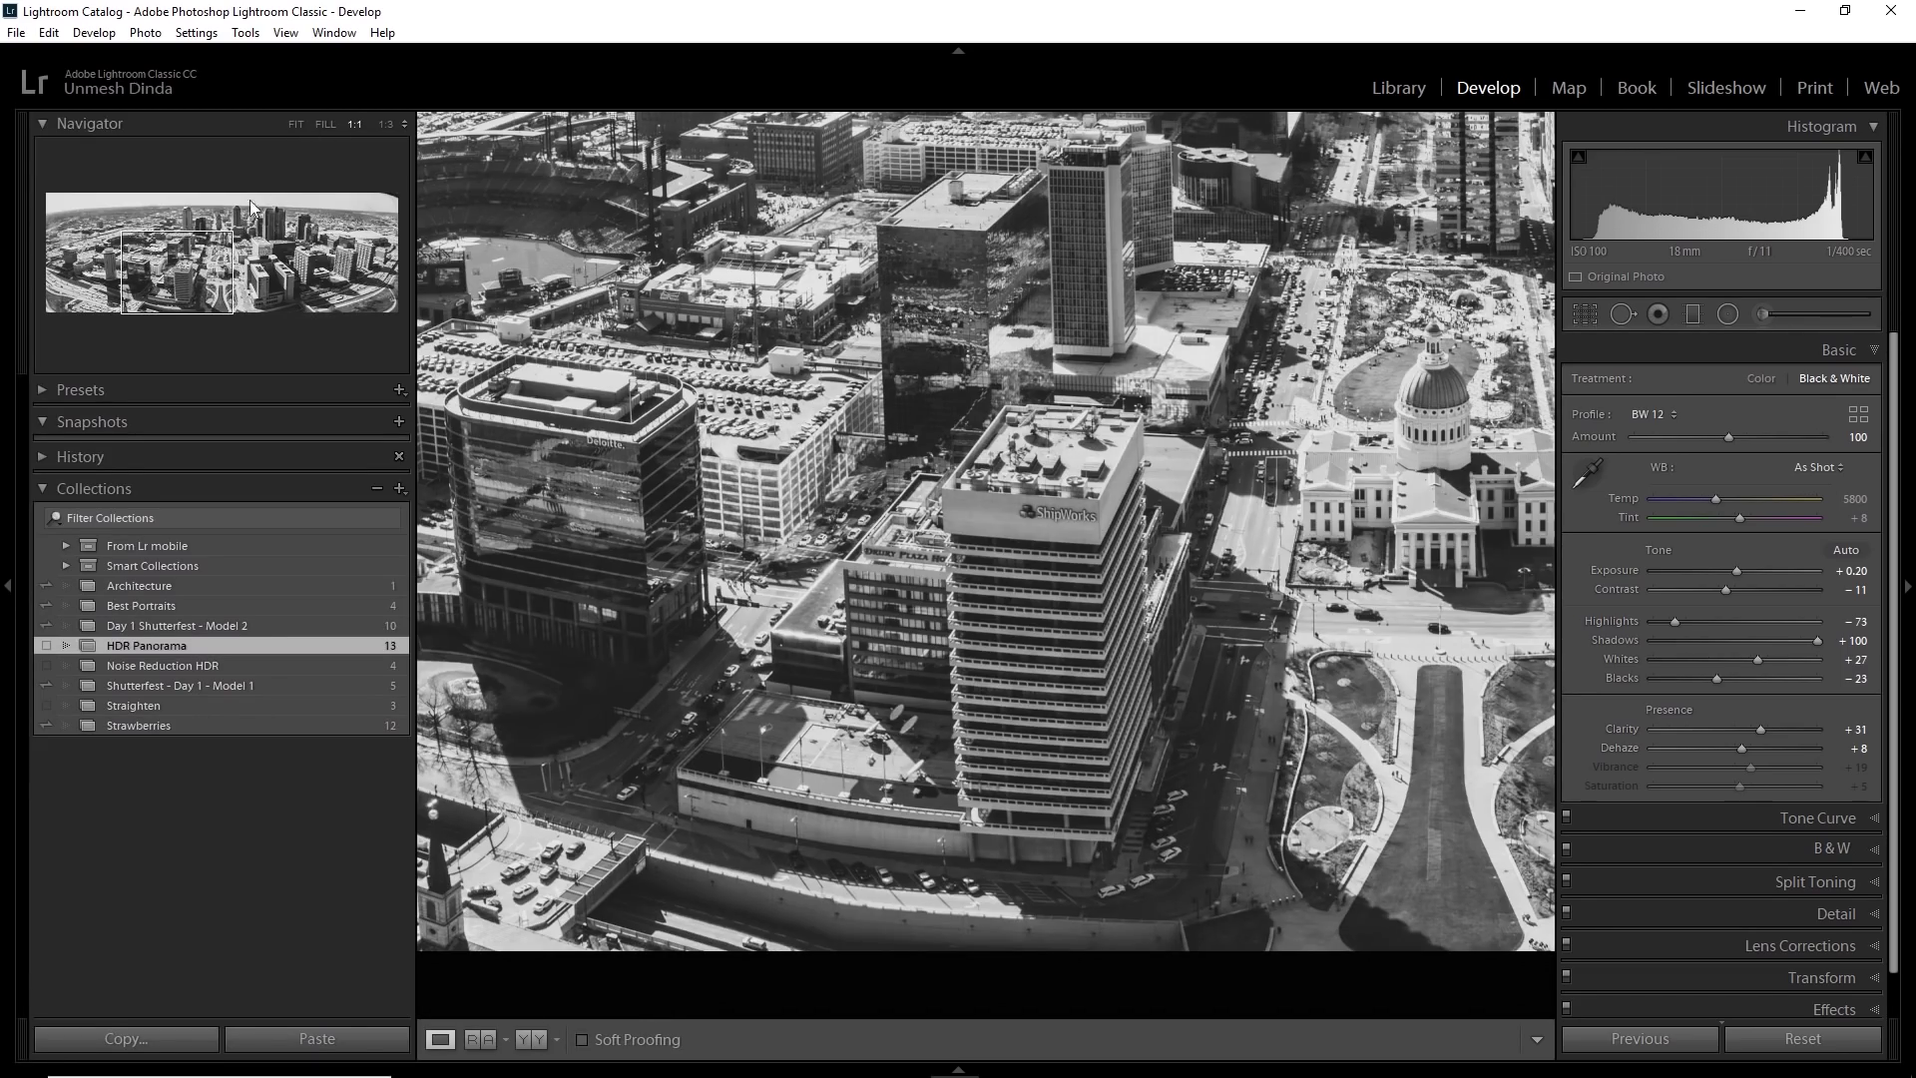
{"action": "left_click", "coordinate": [3, 574]}
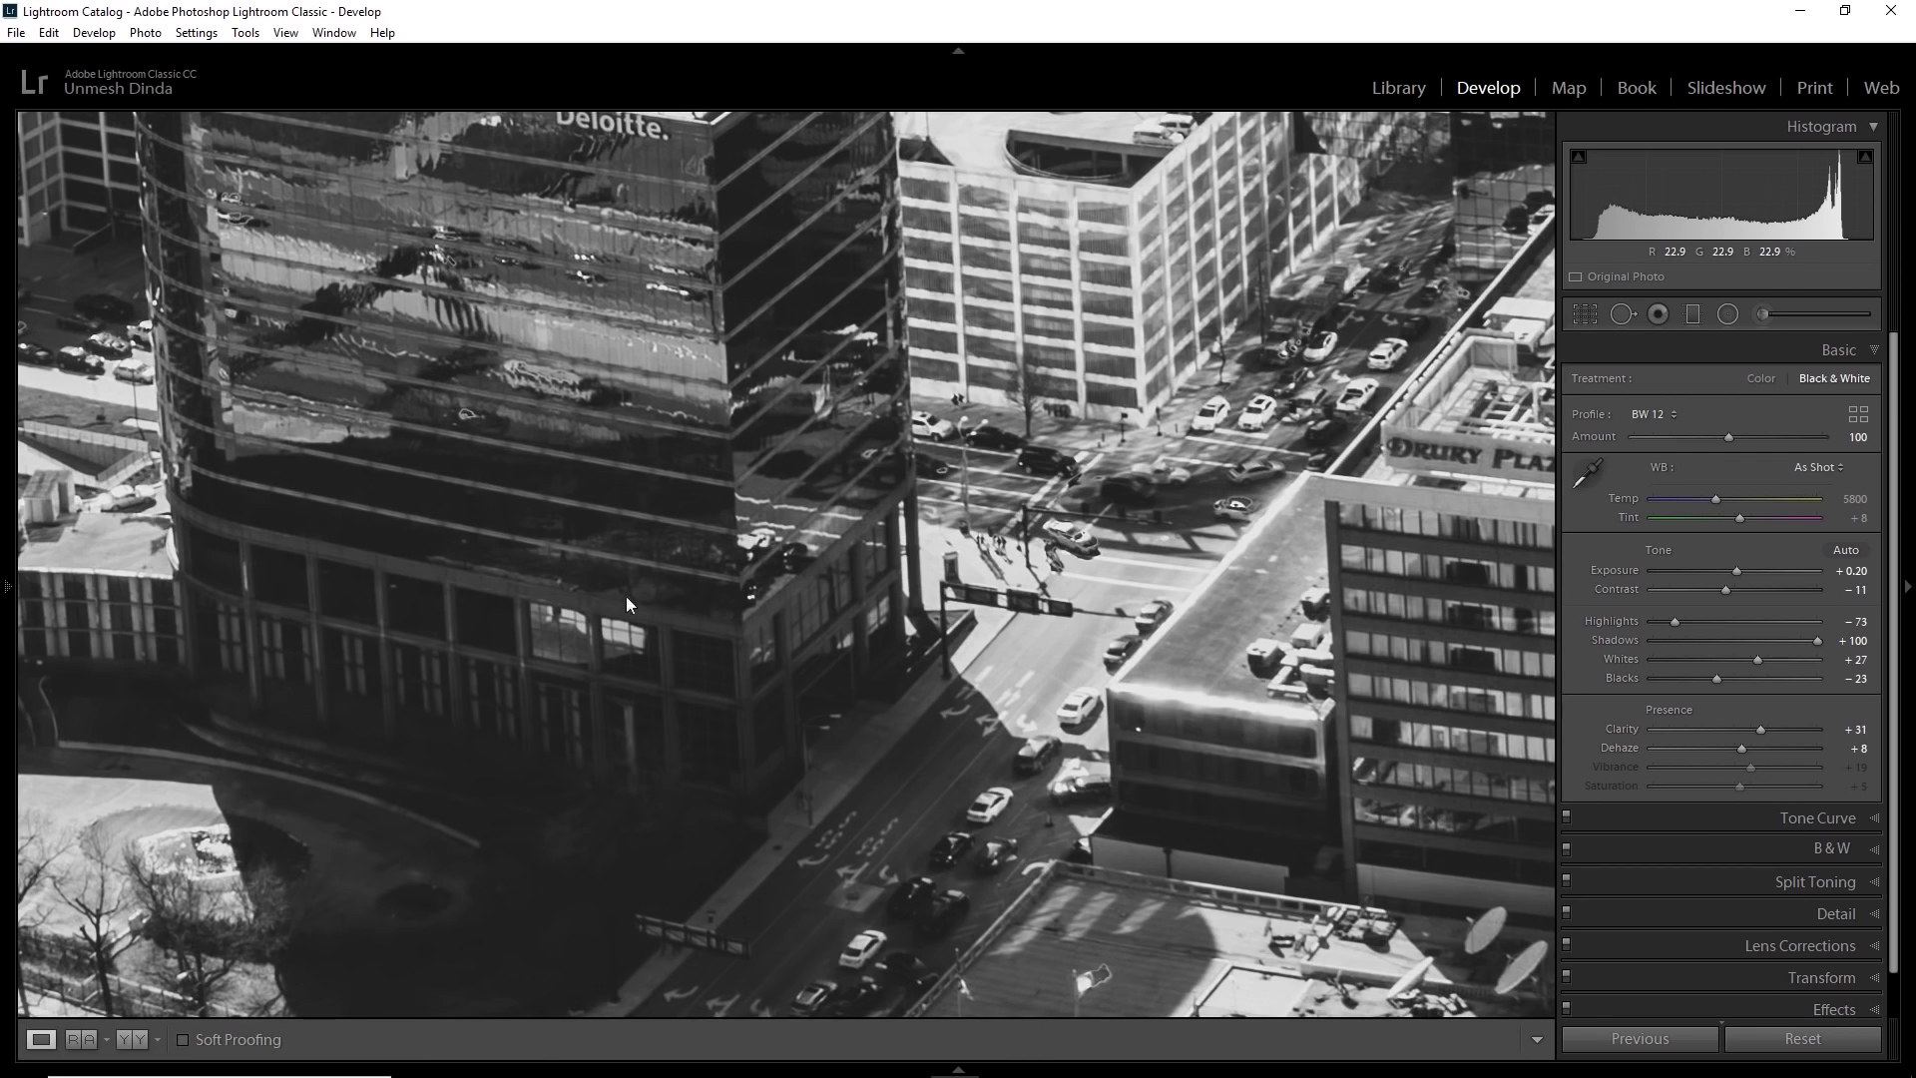
{"action": "left_click_drag", "start_coordinate": [471, 431], "coordinate": [559, 587]}
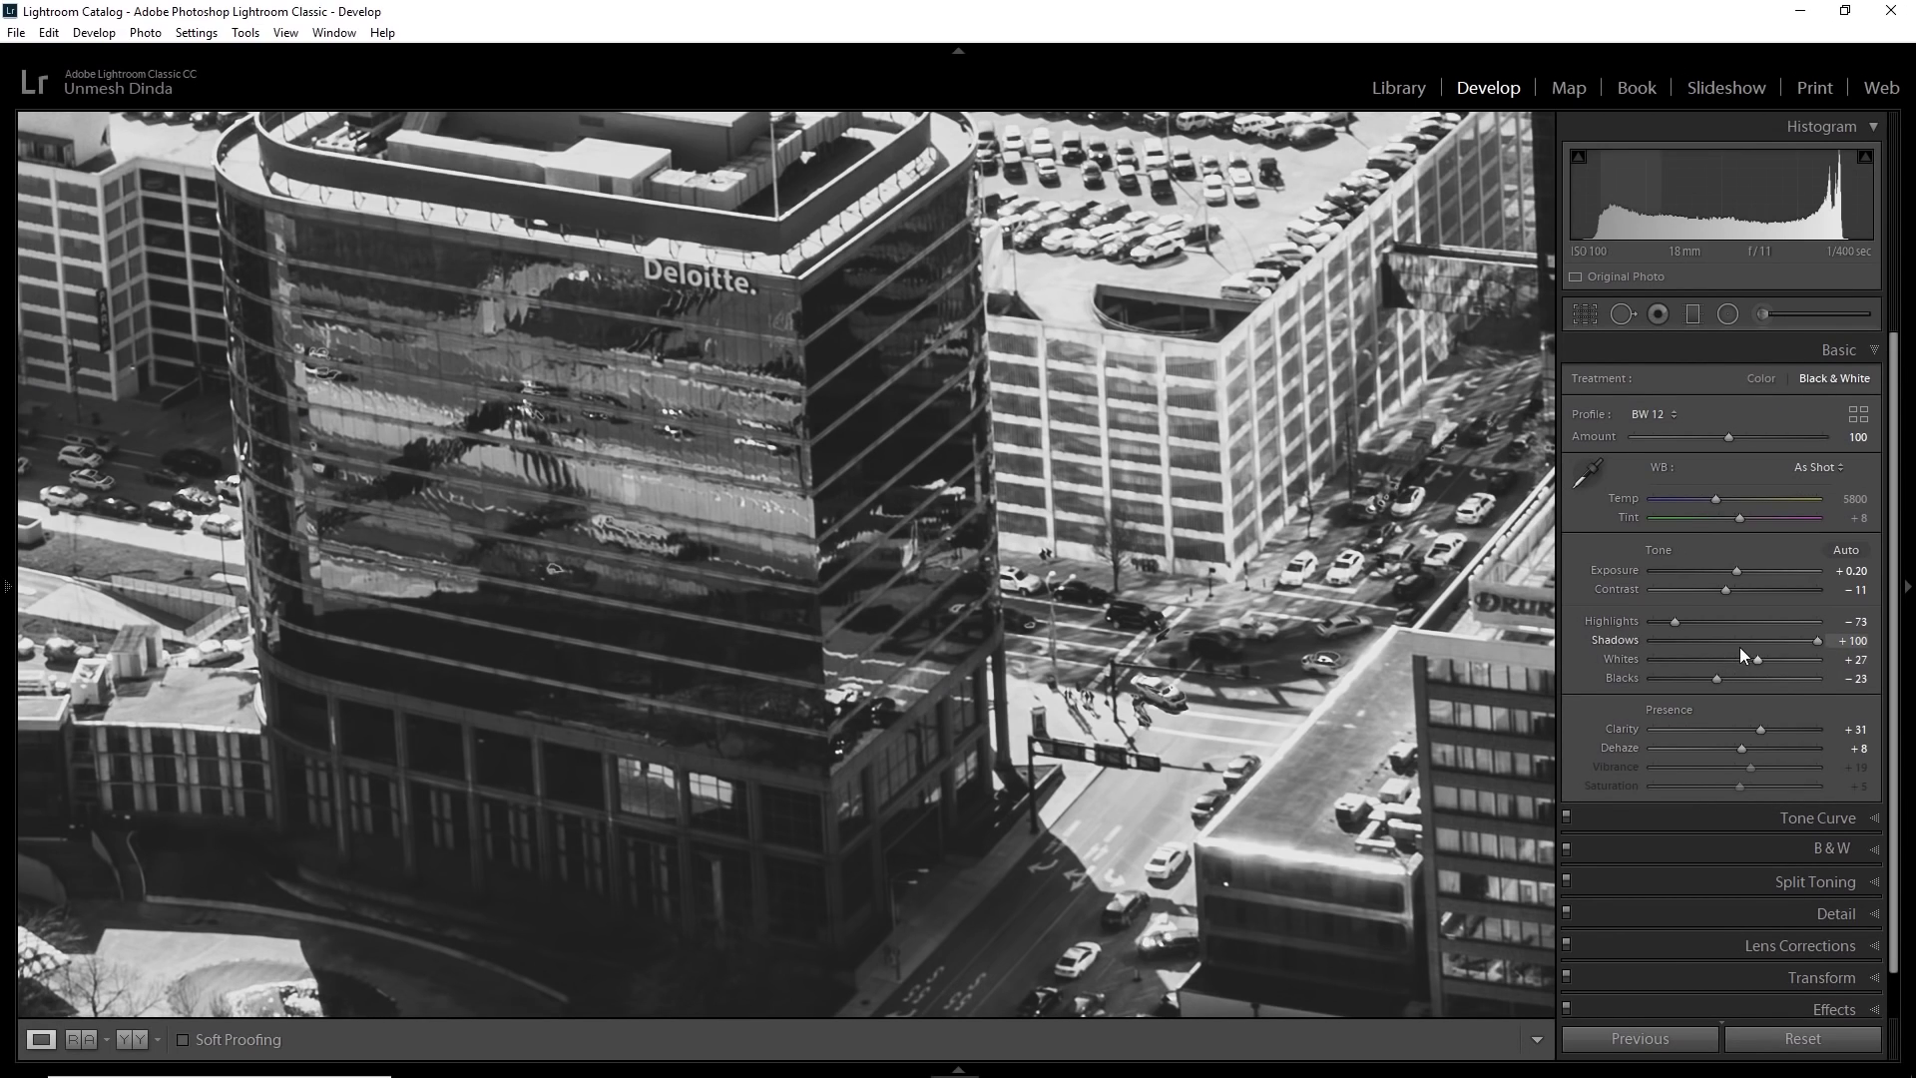
{"action": "left_click", "coordinate": [1737, 643]}
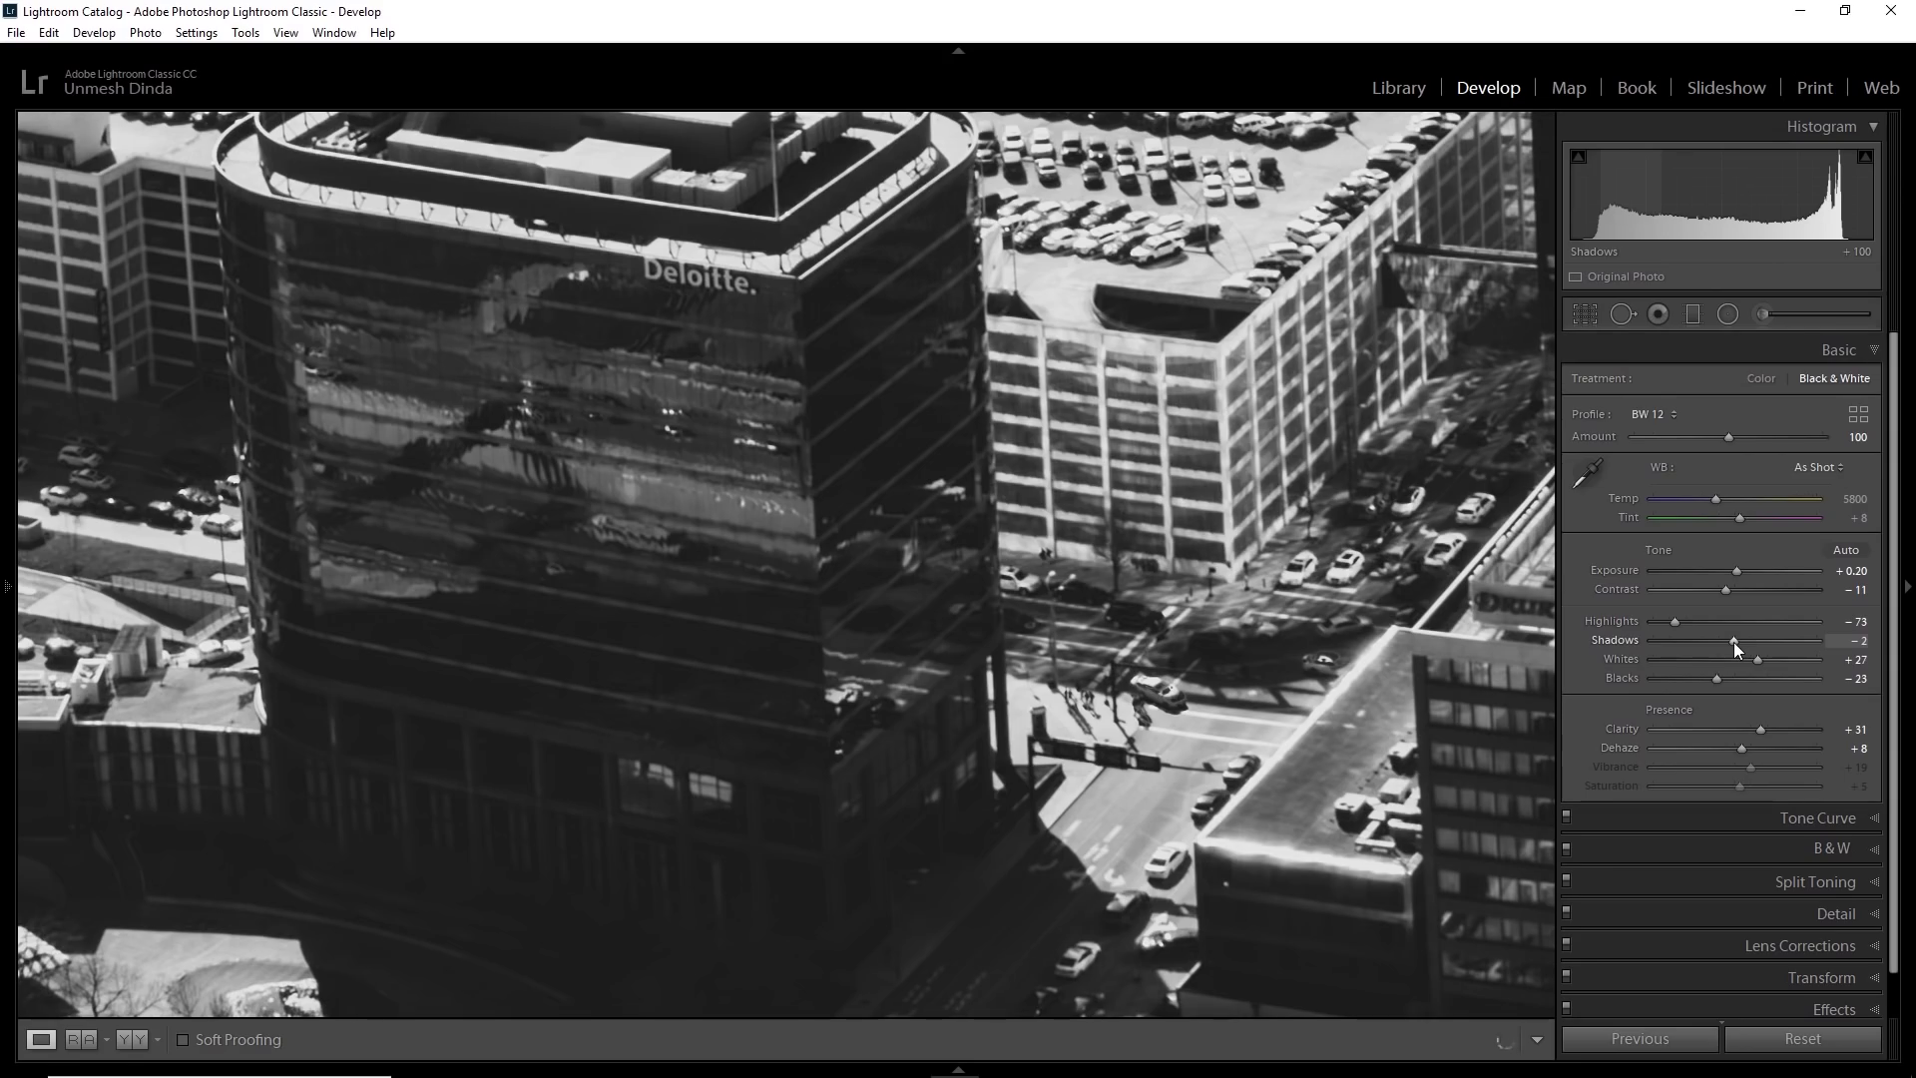
Compare the Deloitte building close-up, then bring Shadows back up to +100.
{"action": "left_click", "coordinate": [617, 555]}
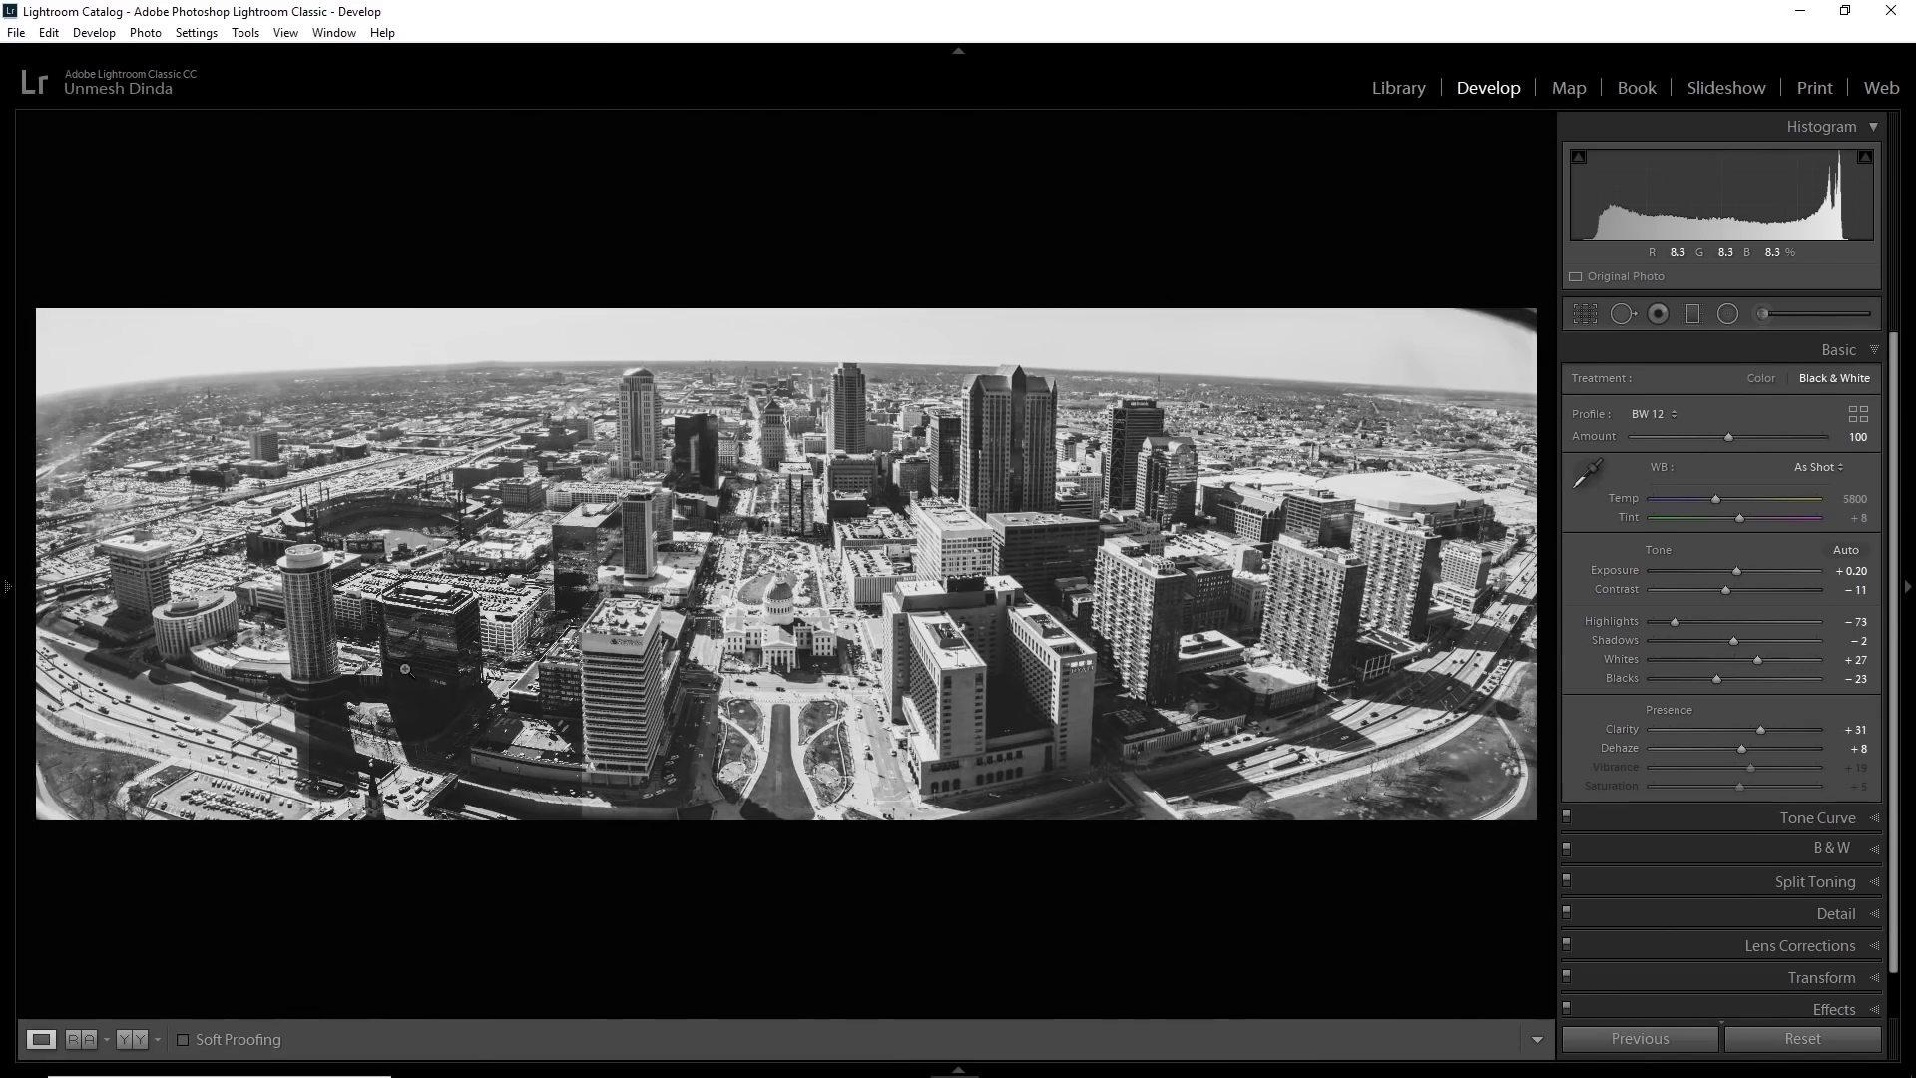
{"action": "left_click", "coordinate": [406, 670]}
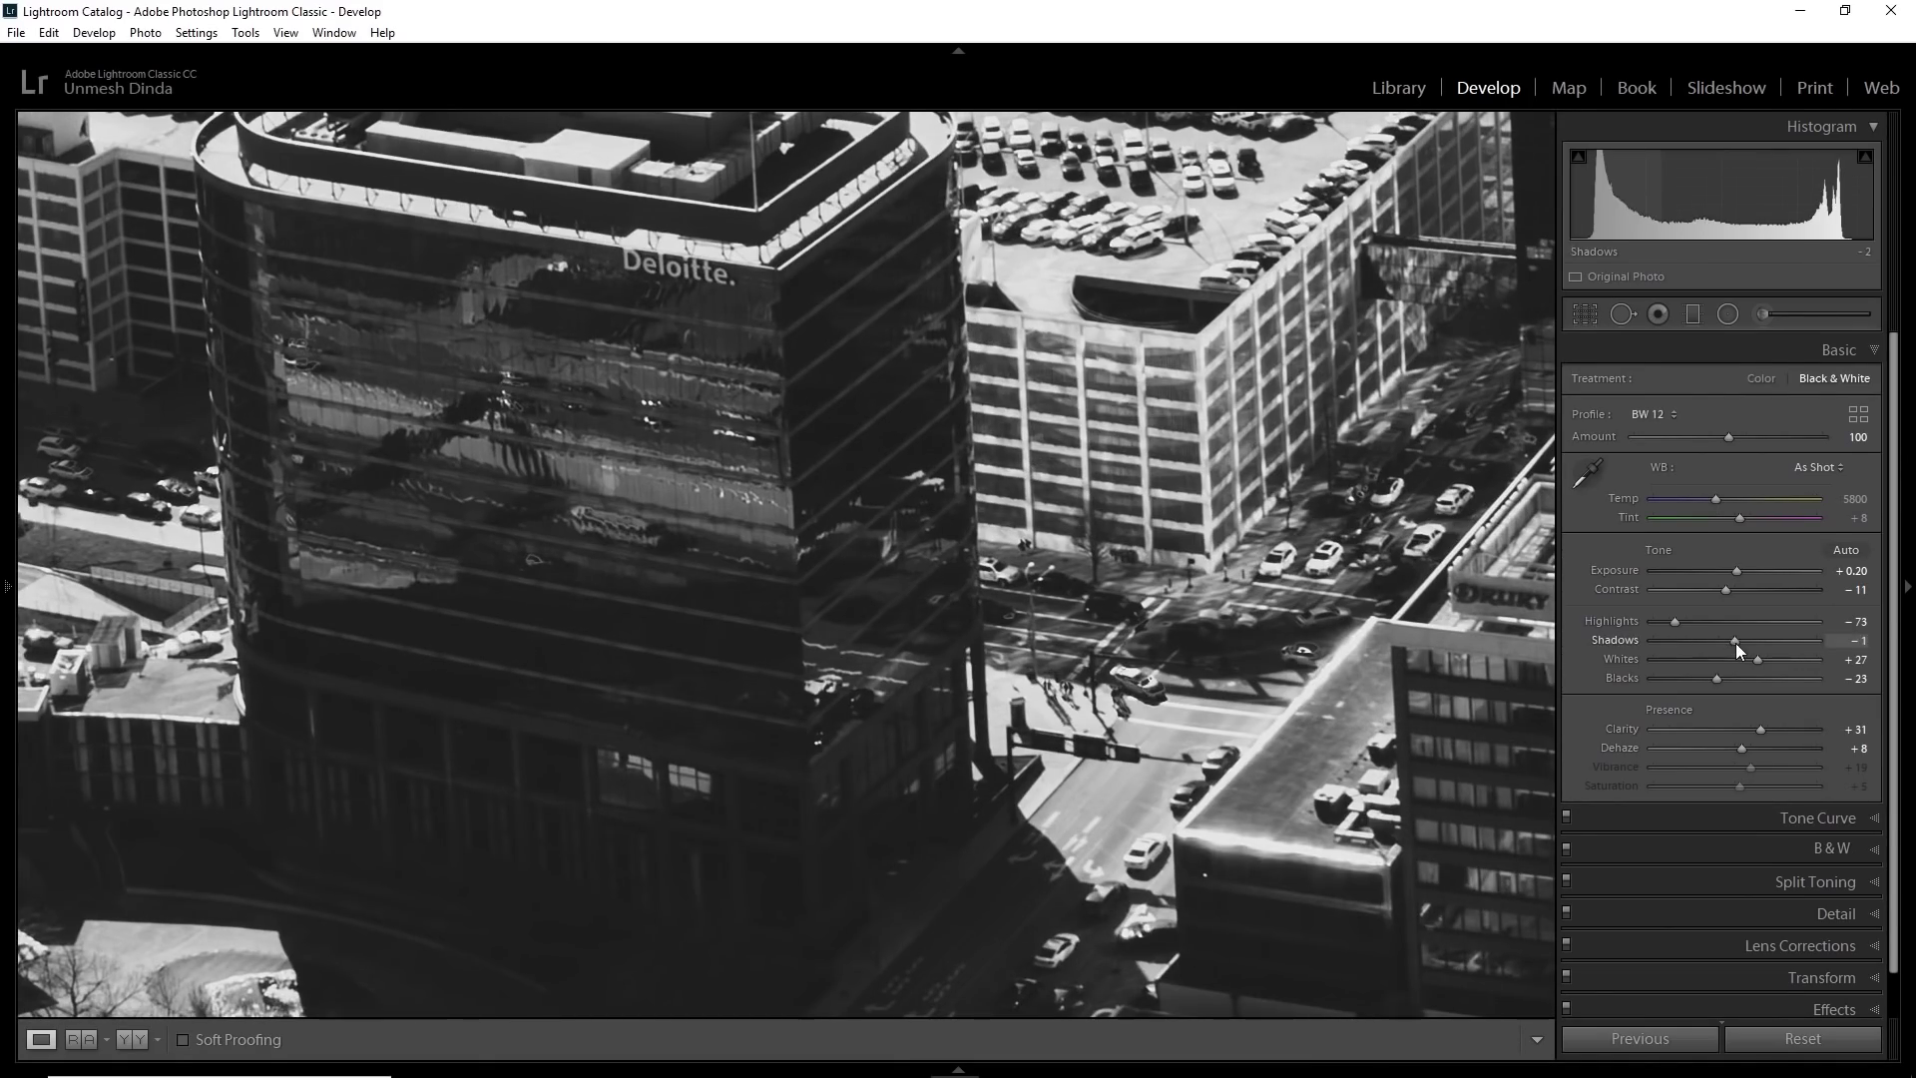
{"action": "left_click_drag", "start_coordinate": [1734, 643], "coordinate": [1818, 643]}
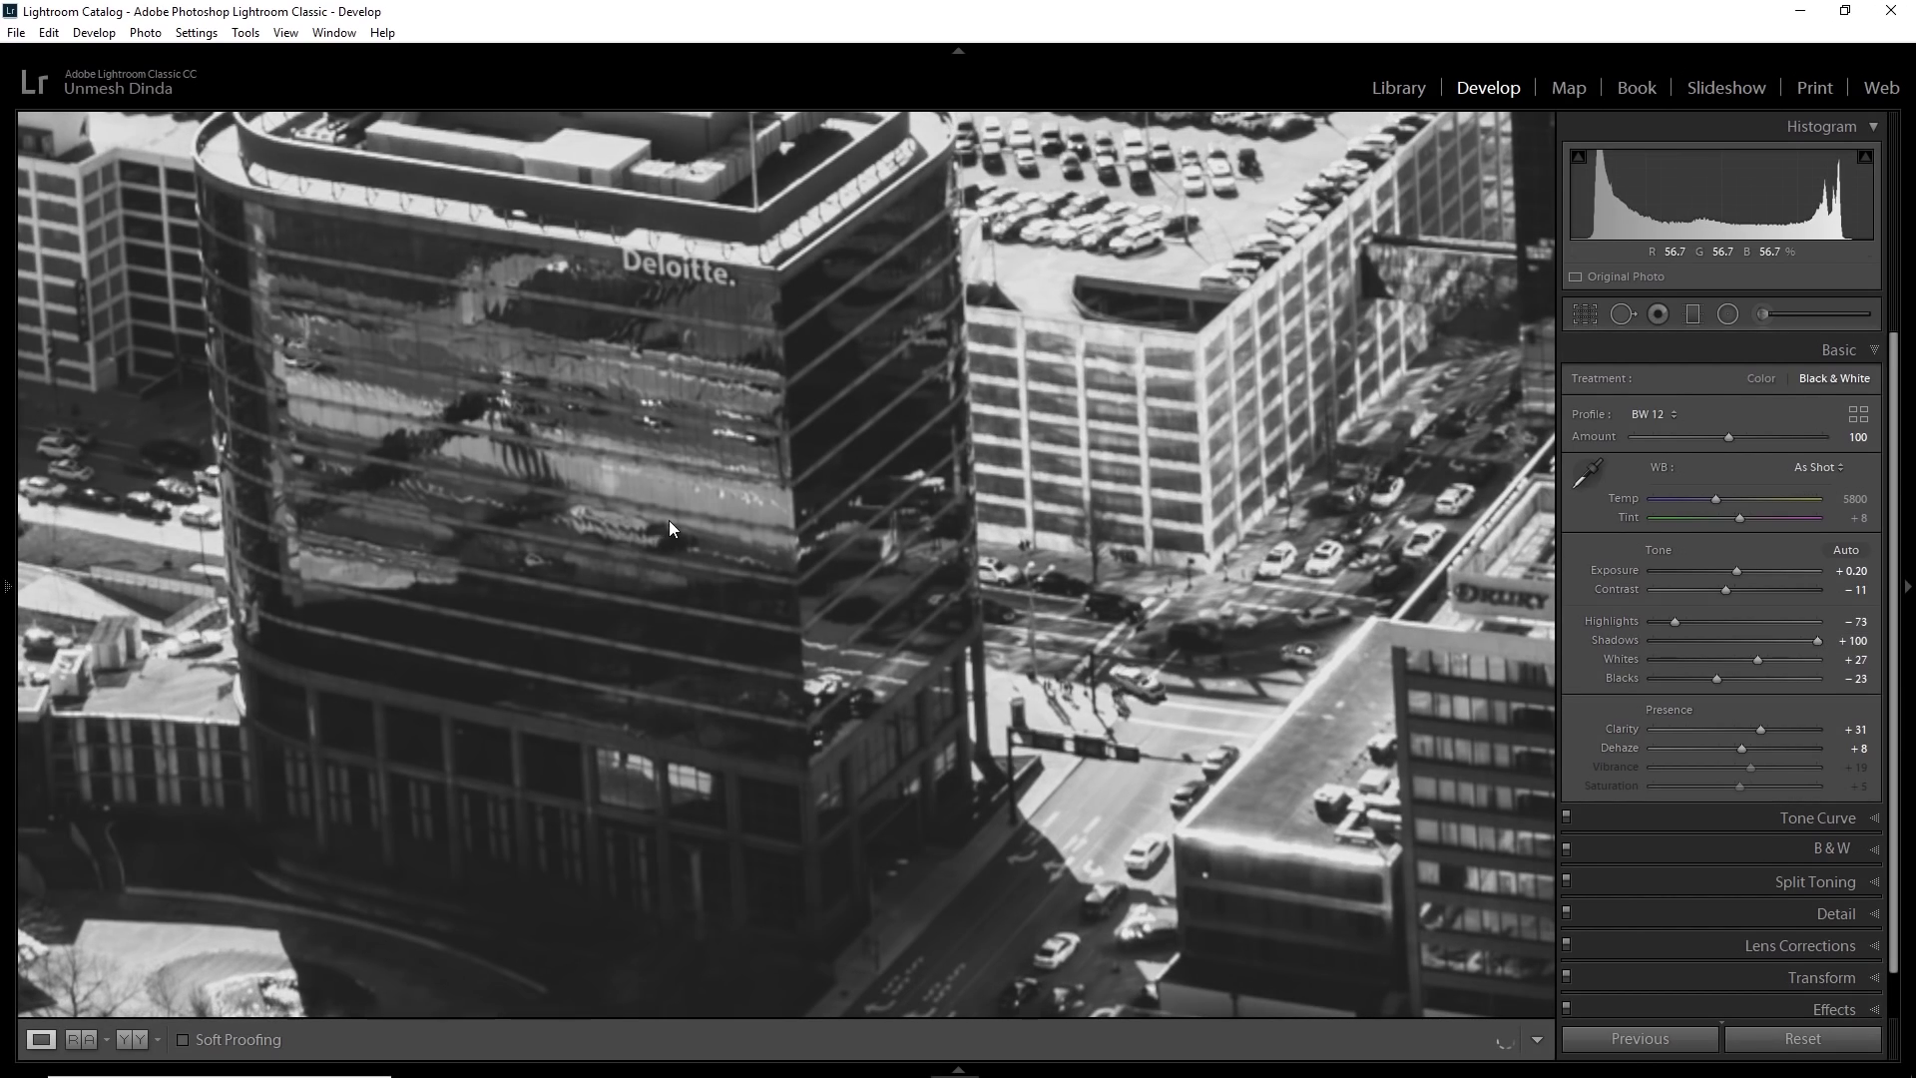
{"action": "left_click", "coordinate": [736, 472]}
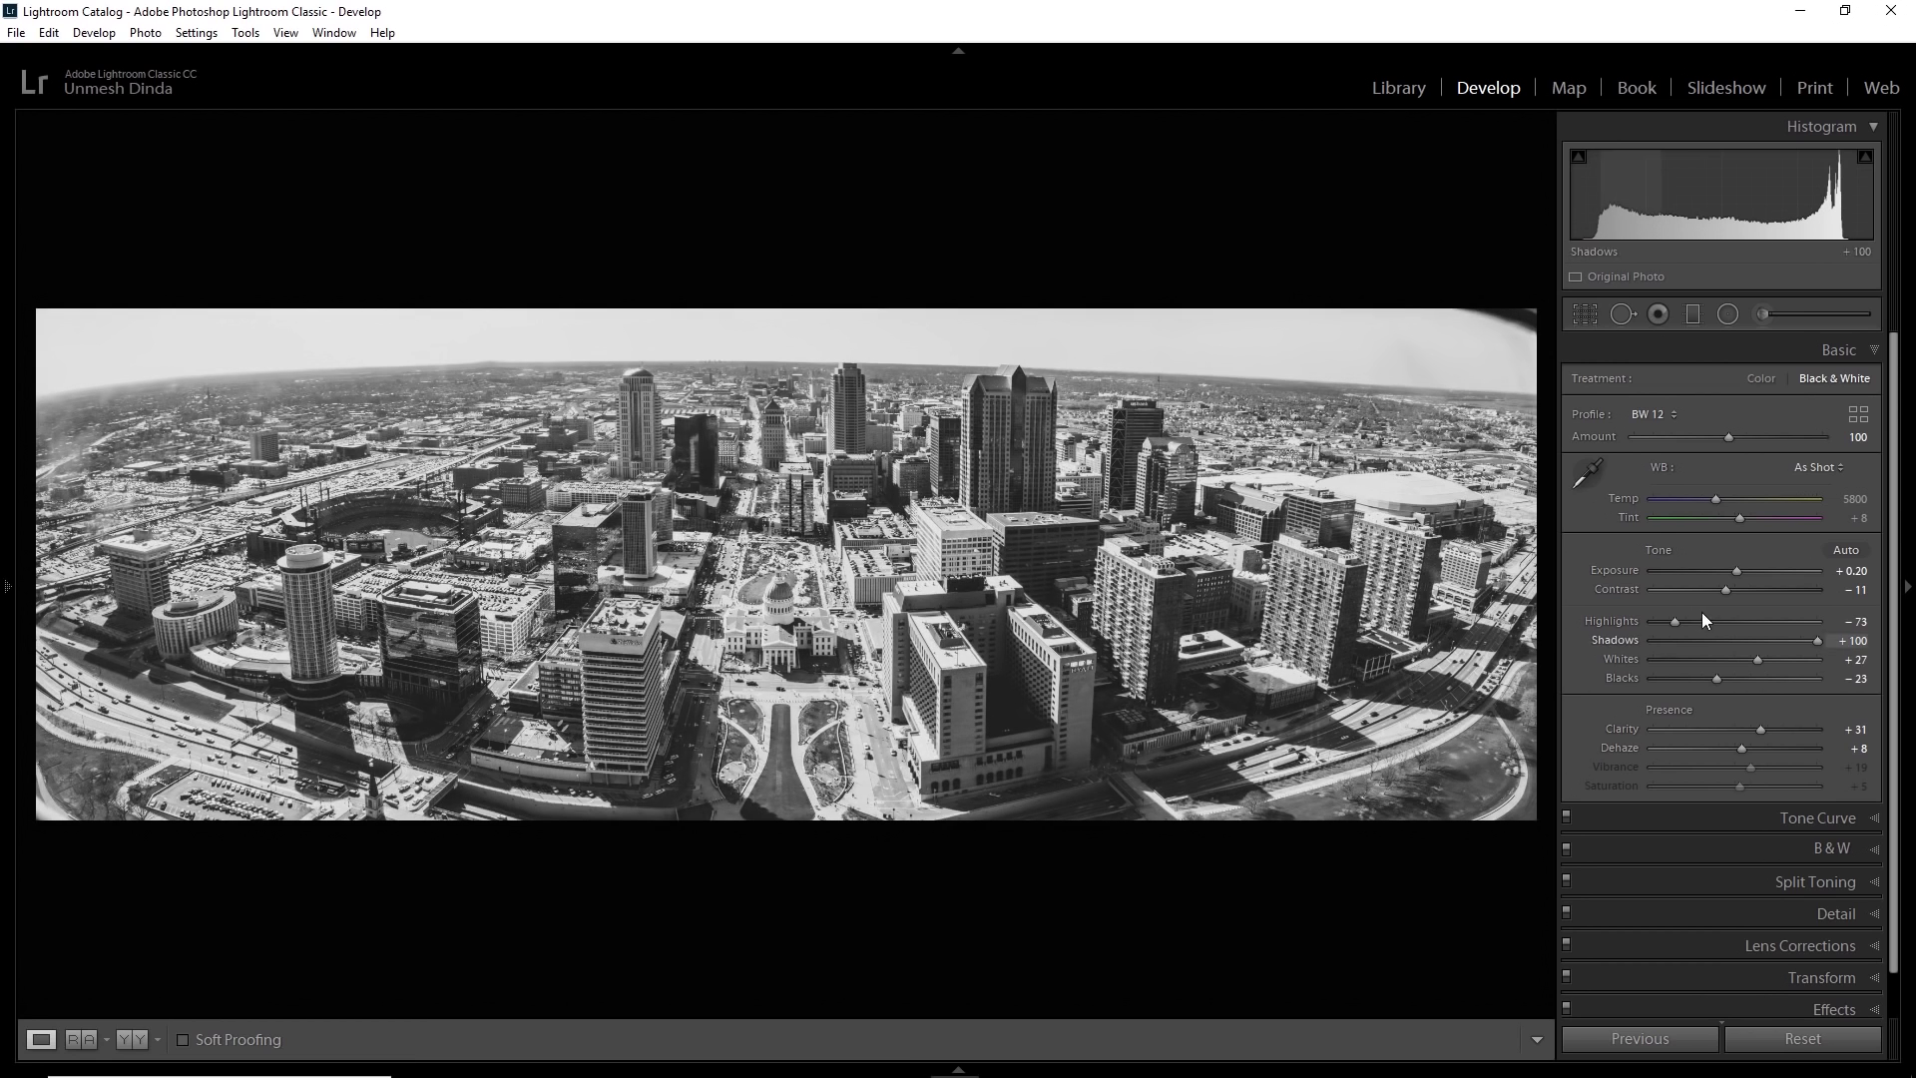
Set Exposure to -0.40 and reset Contrast to 0.
{"action": "double_click", "coordinate": [1613, 570]}
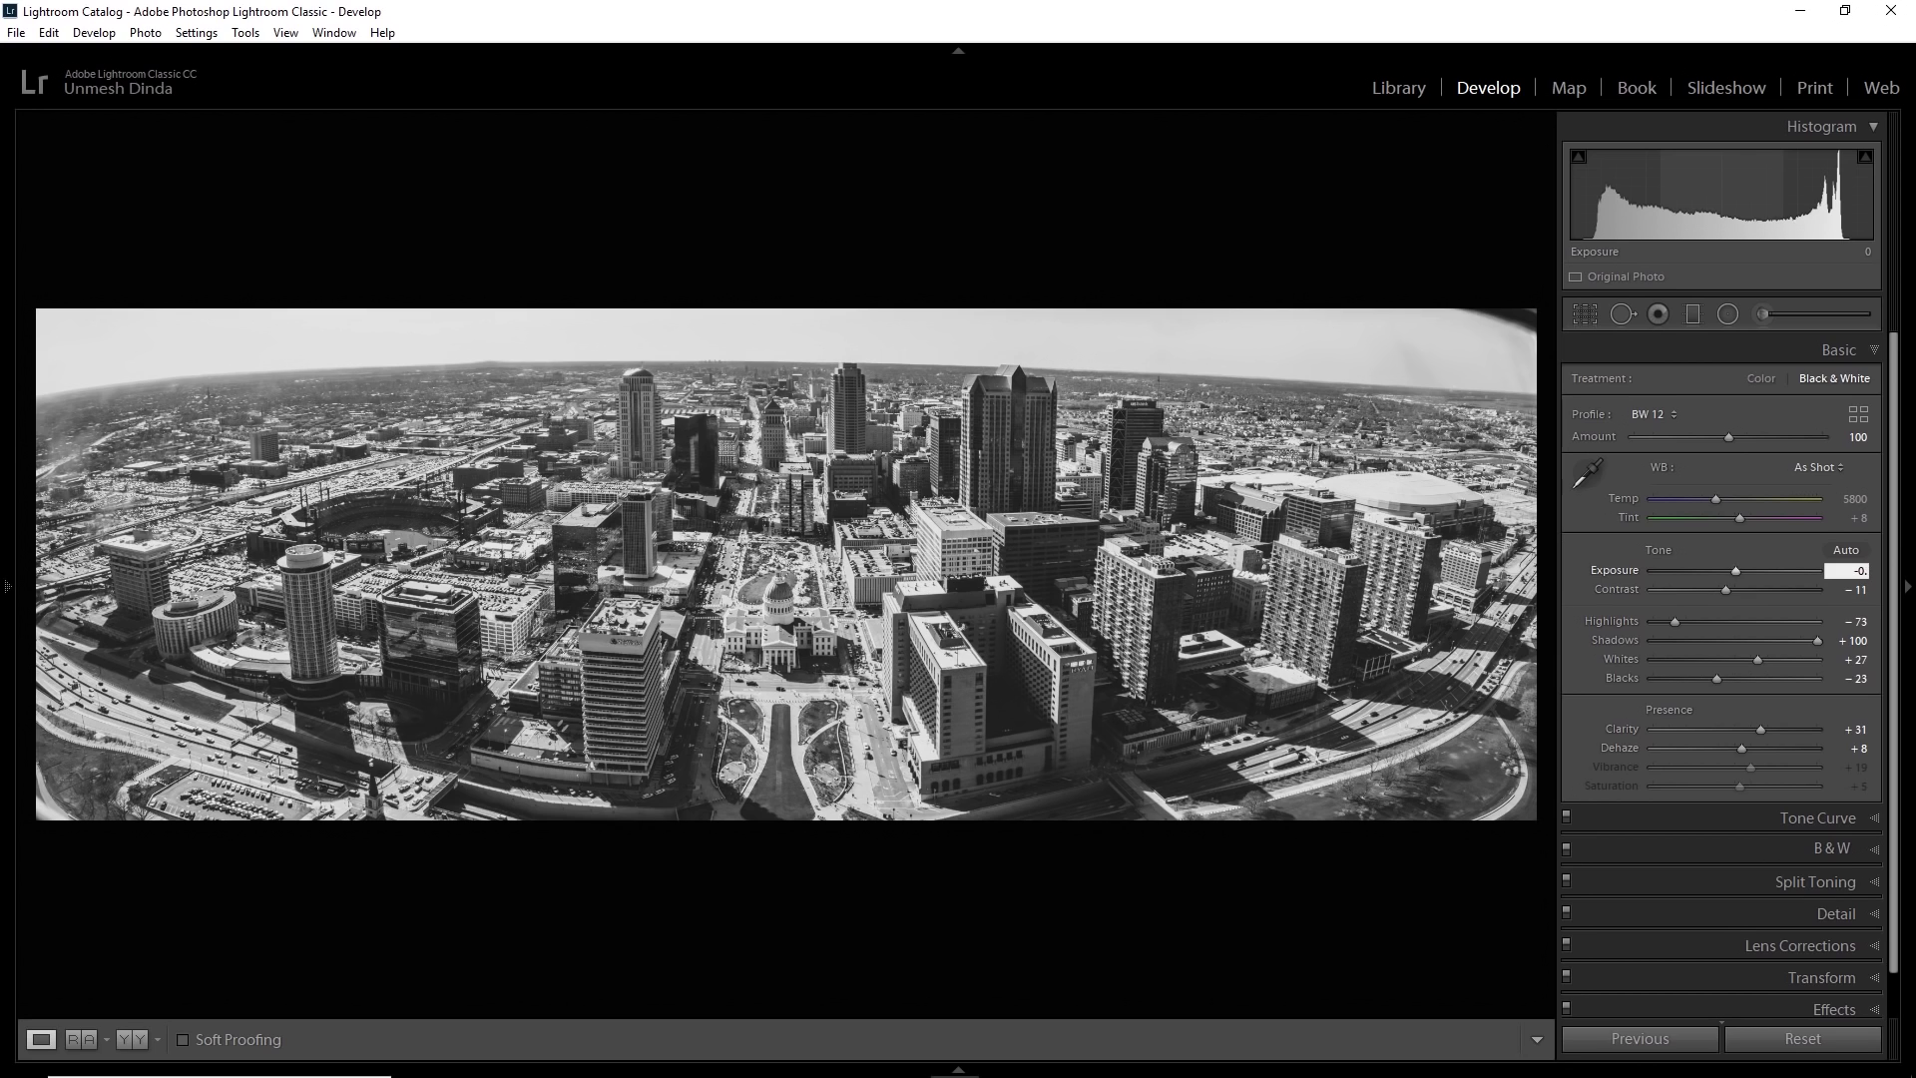
{"action": "key", "text": "Return"}
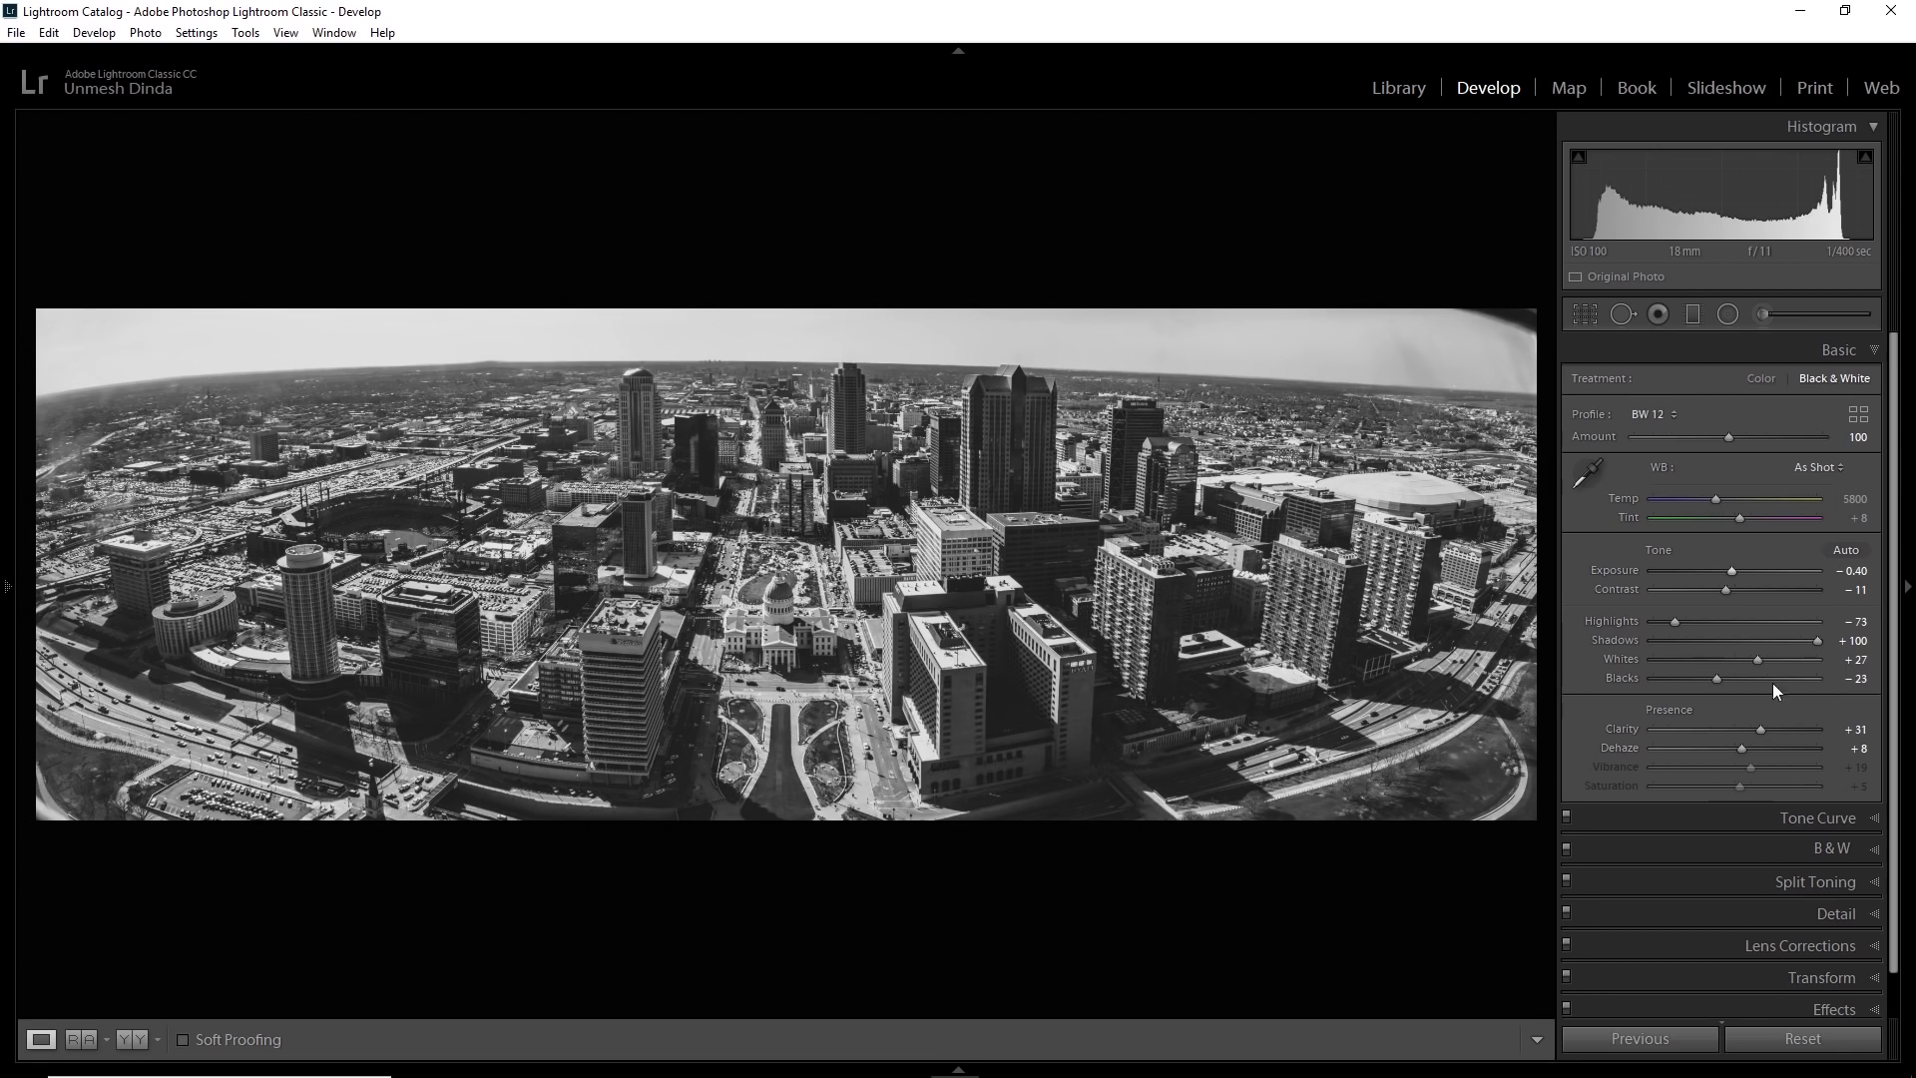
{"action": "double_click", "coordinate": [1625, 589]}
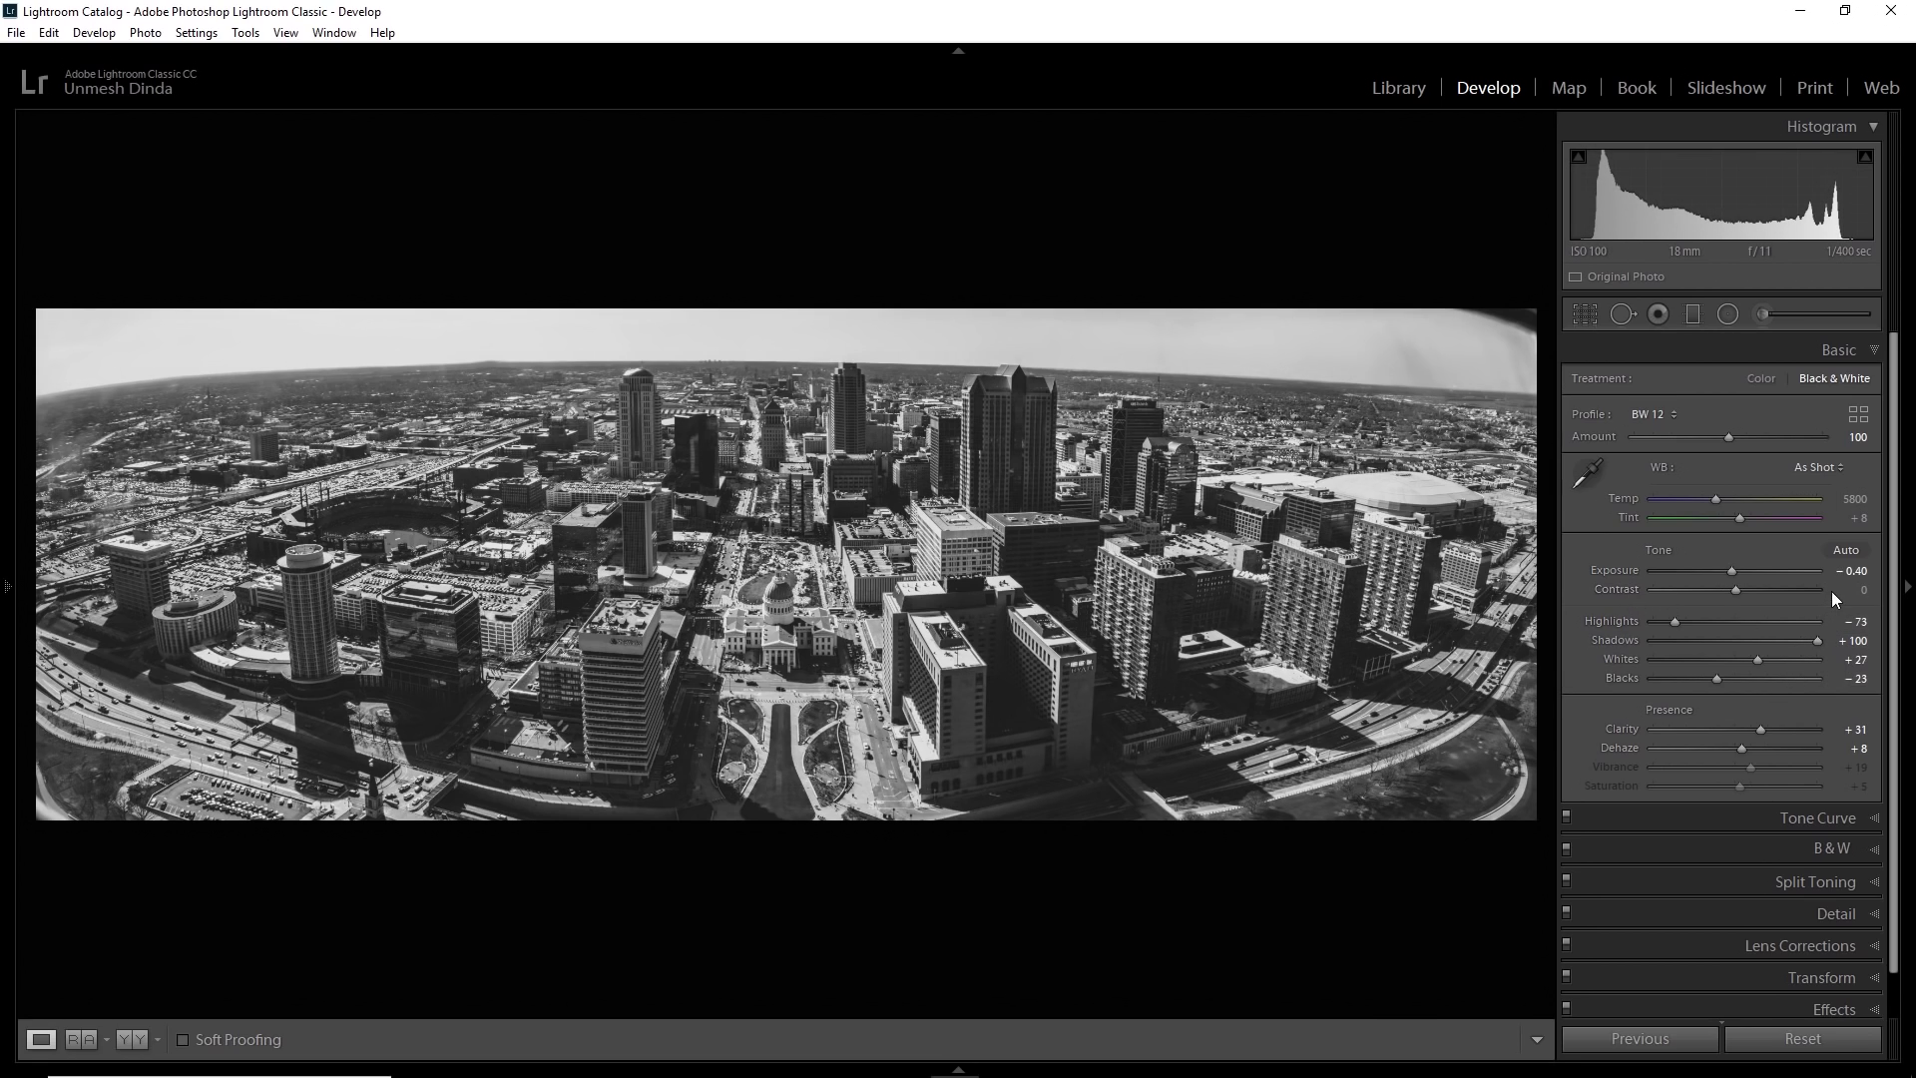